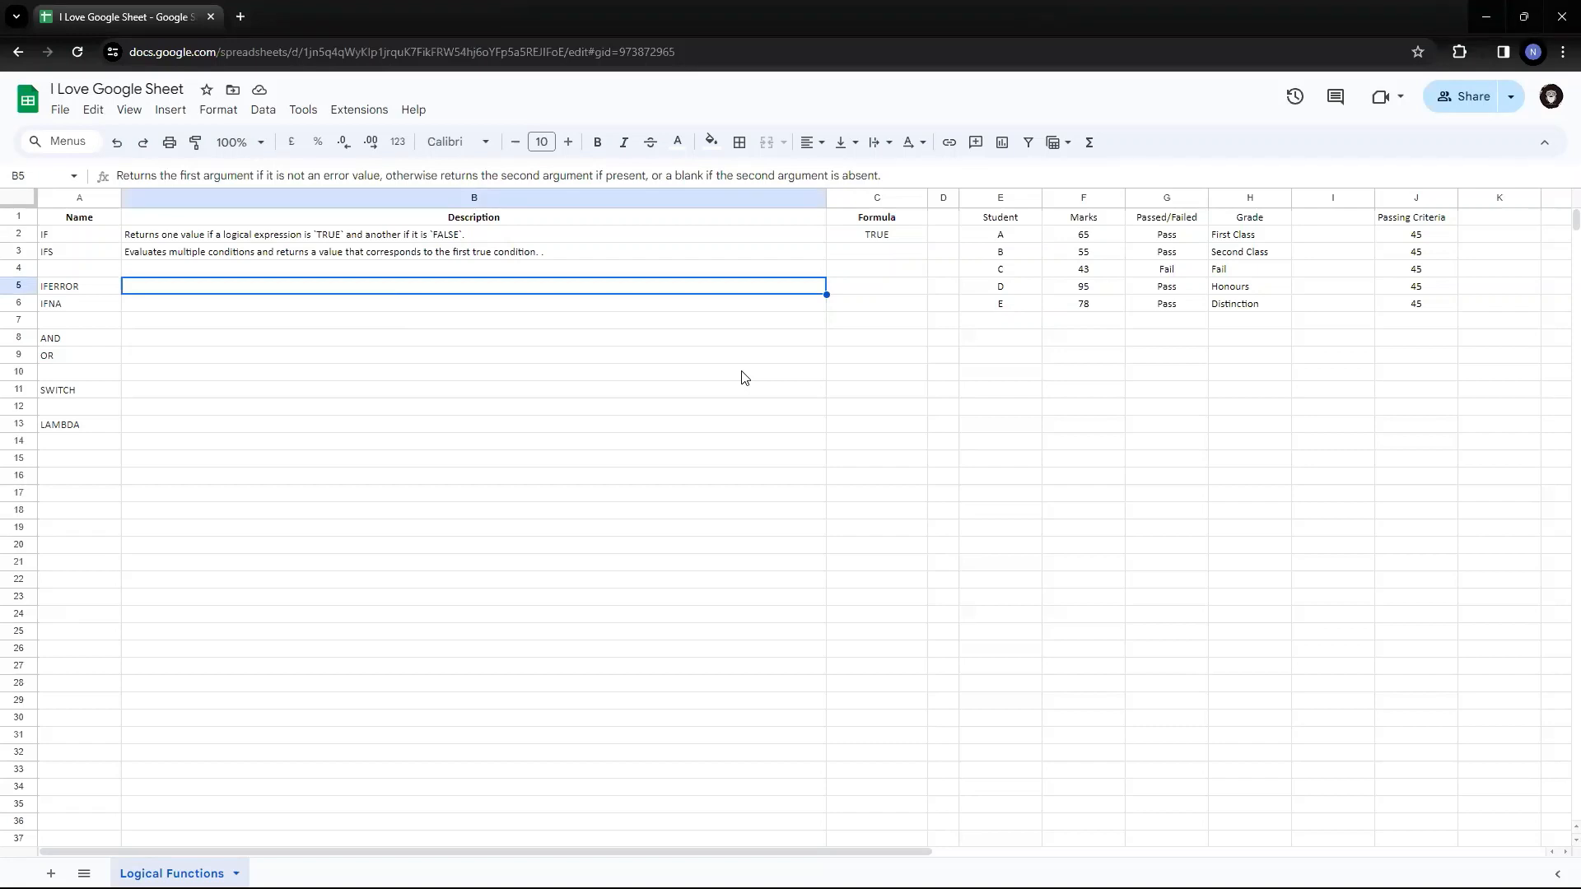
Enter the formula =1/0 in cell C5 of the IFERROR row.
key(Left)
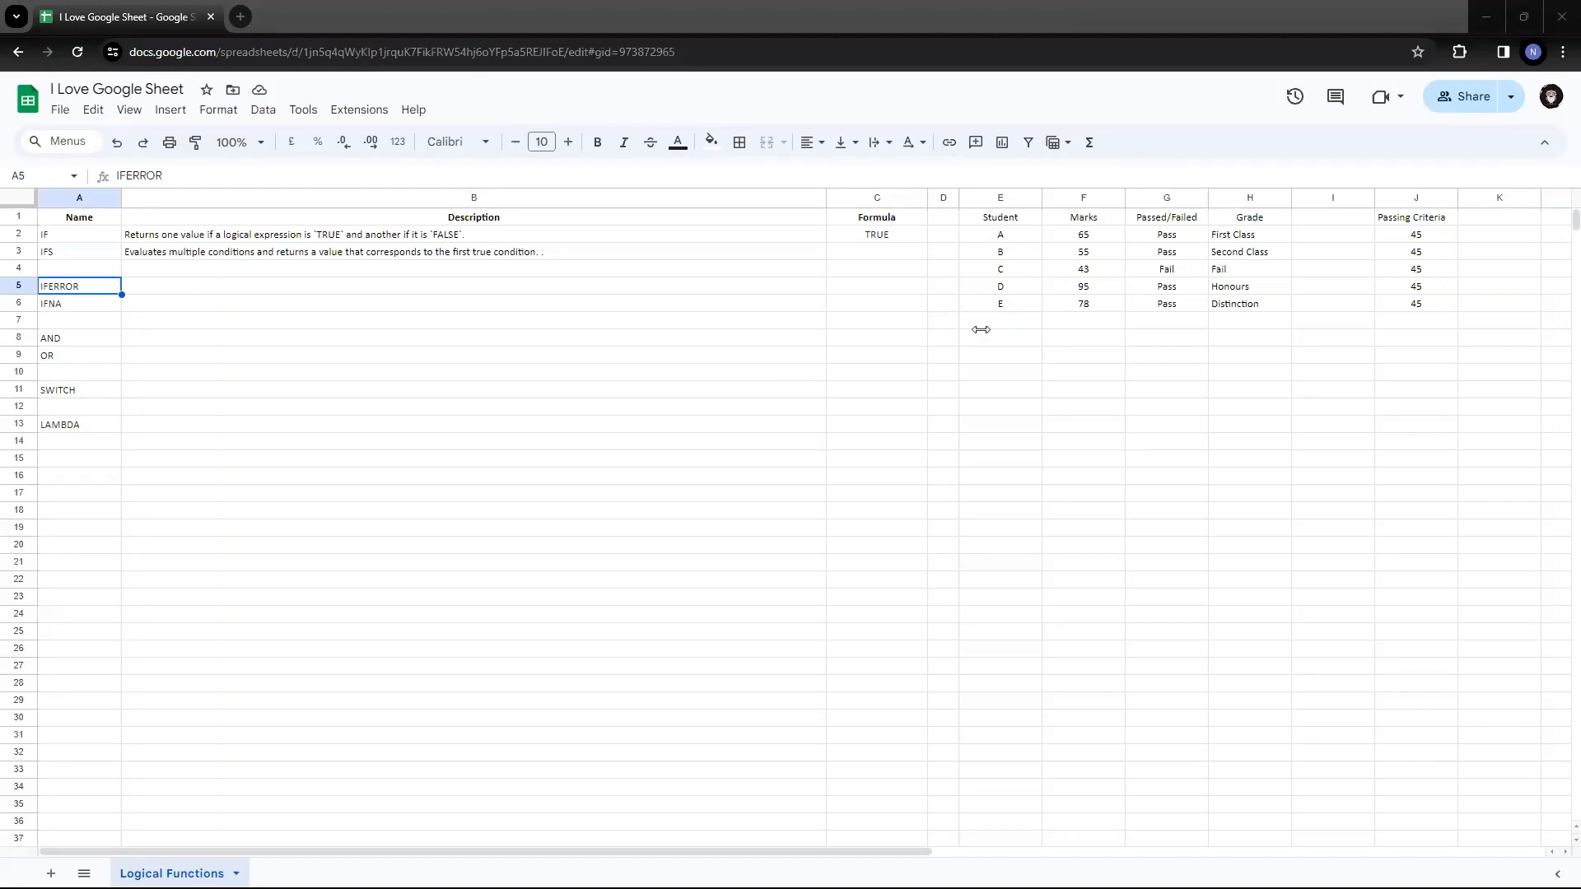
click(890, 291)
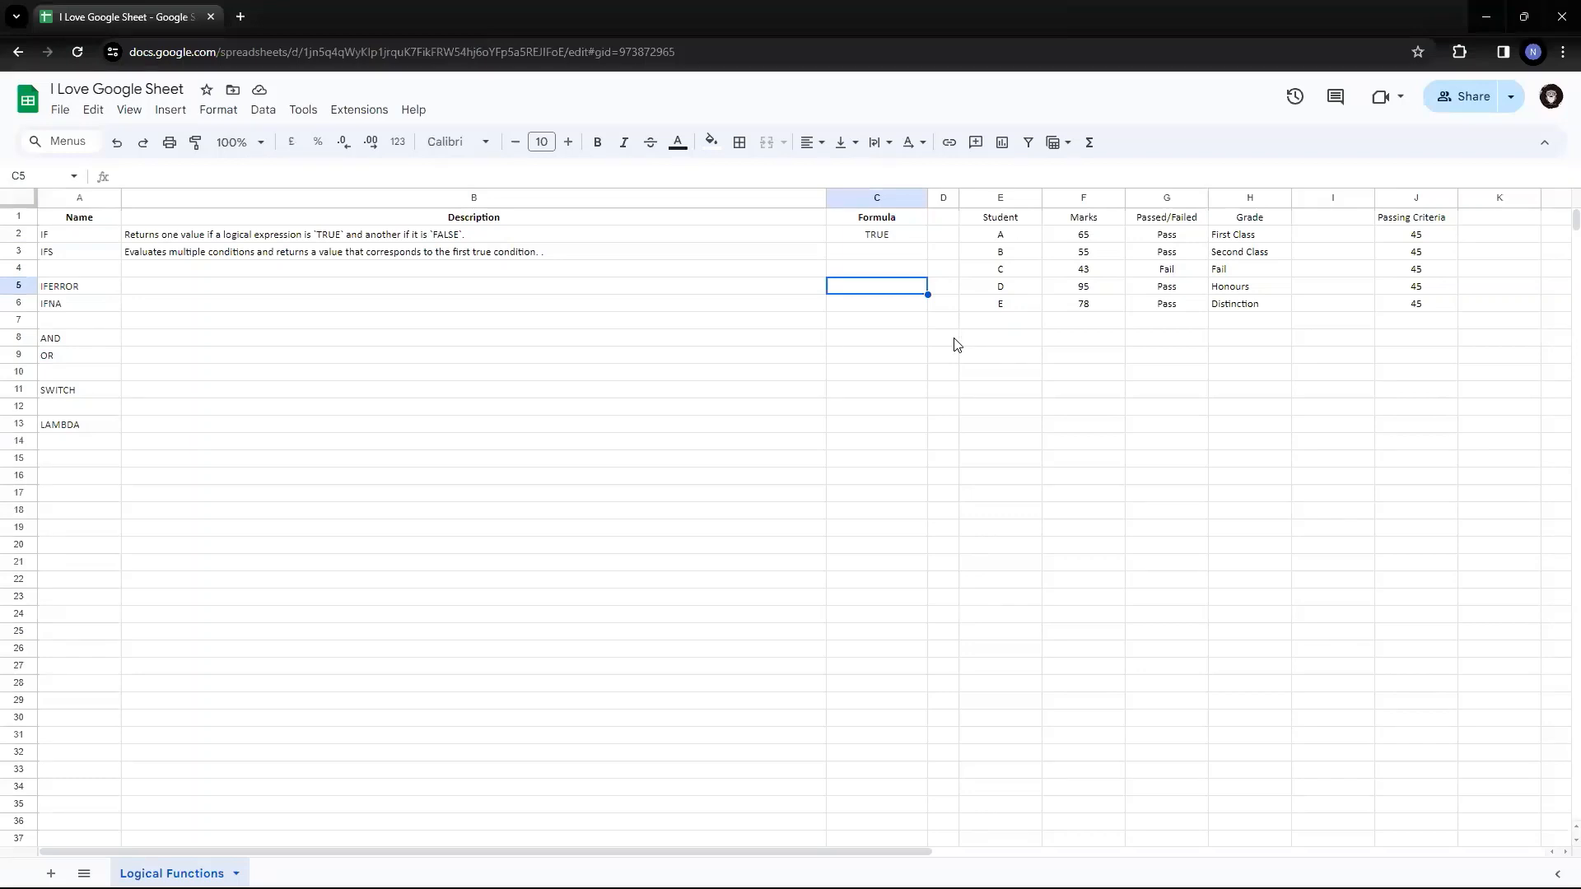
text(=1/0)
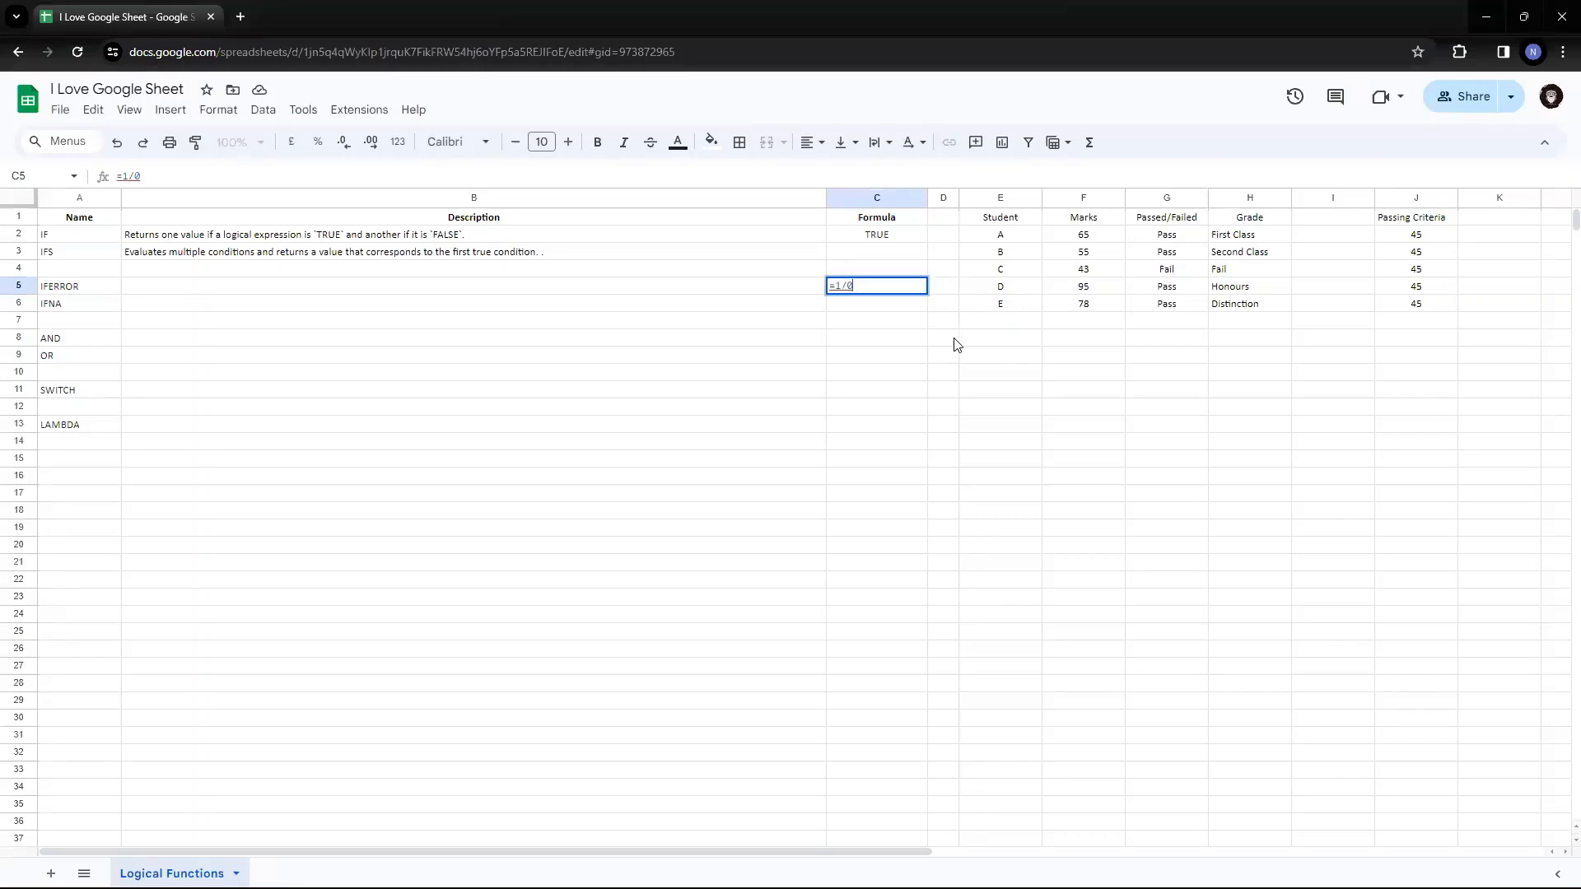
key(Return)
key(Up)
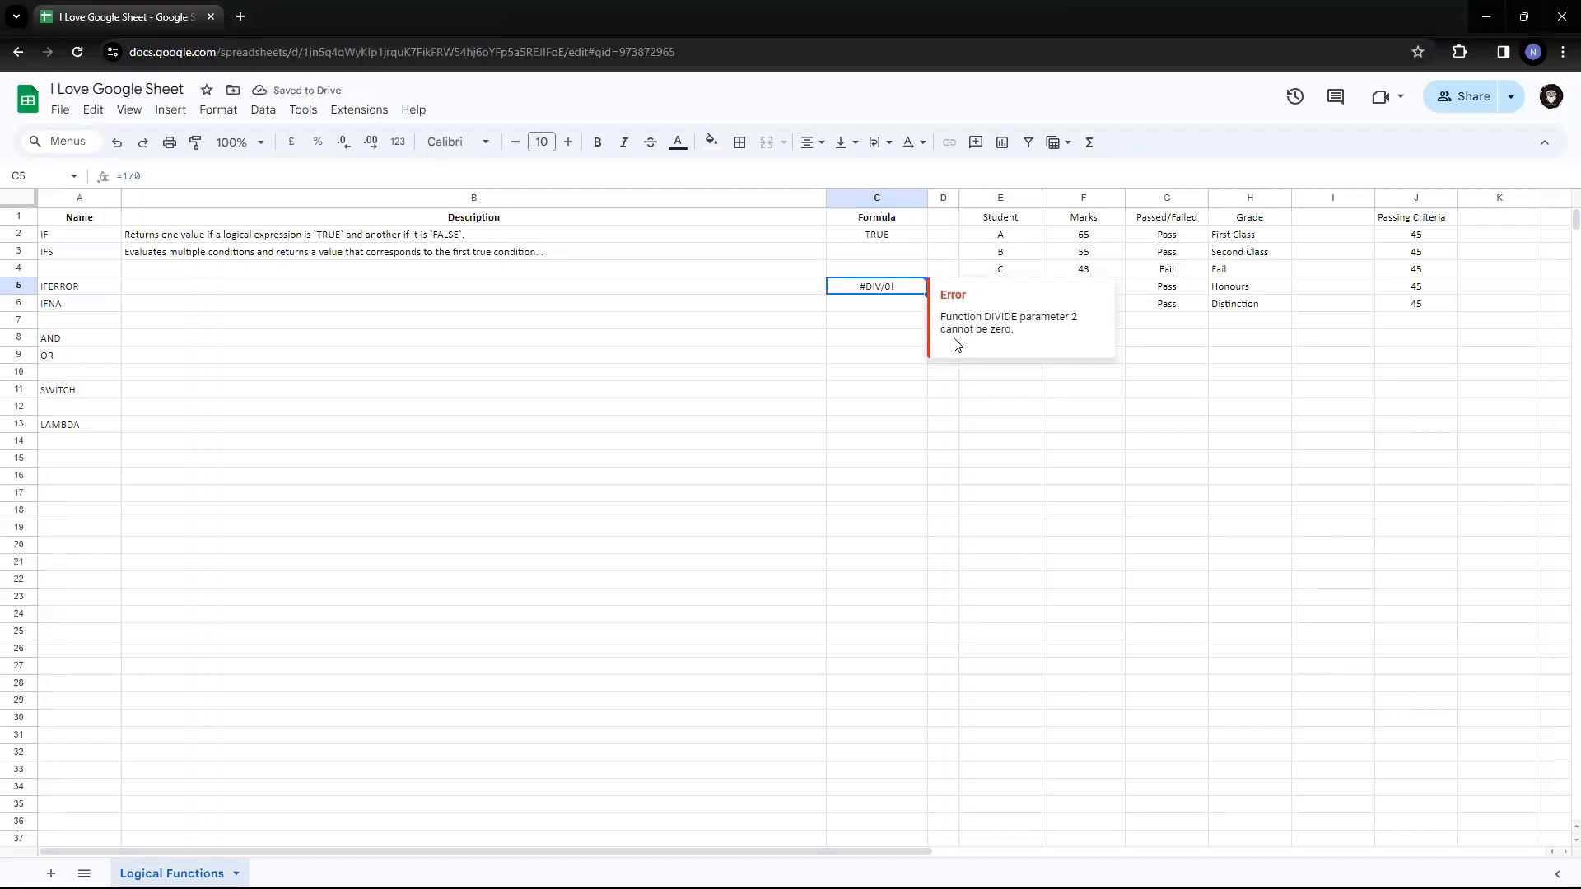
Inspect the division formula in C5 and clear the cell.
key(Return)
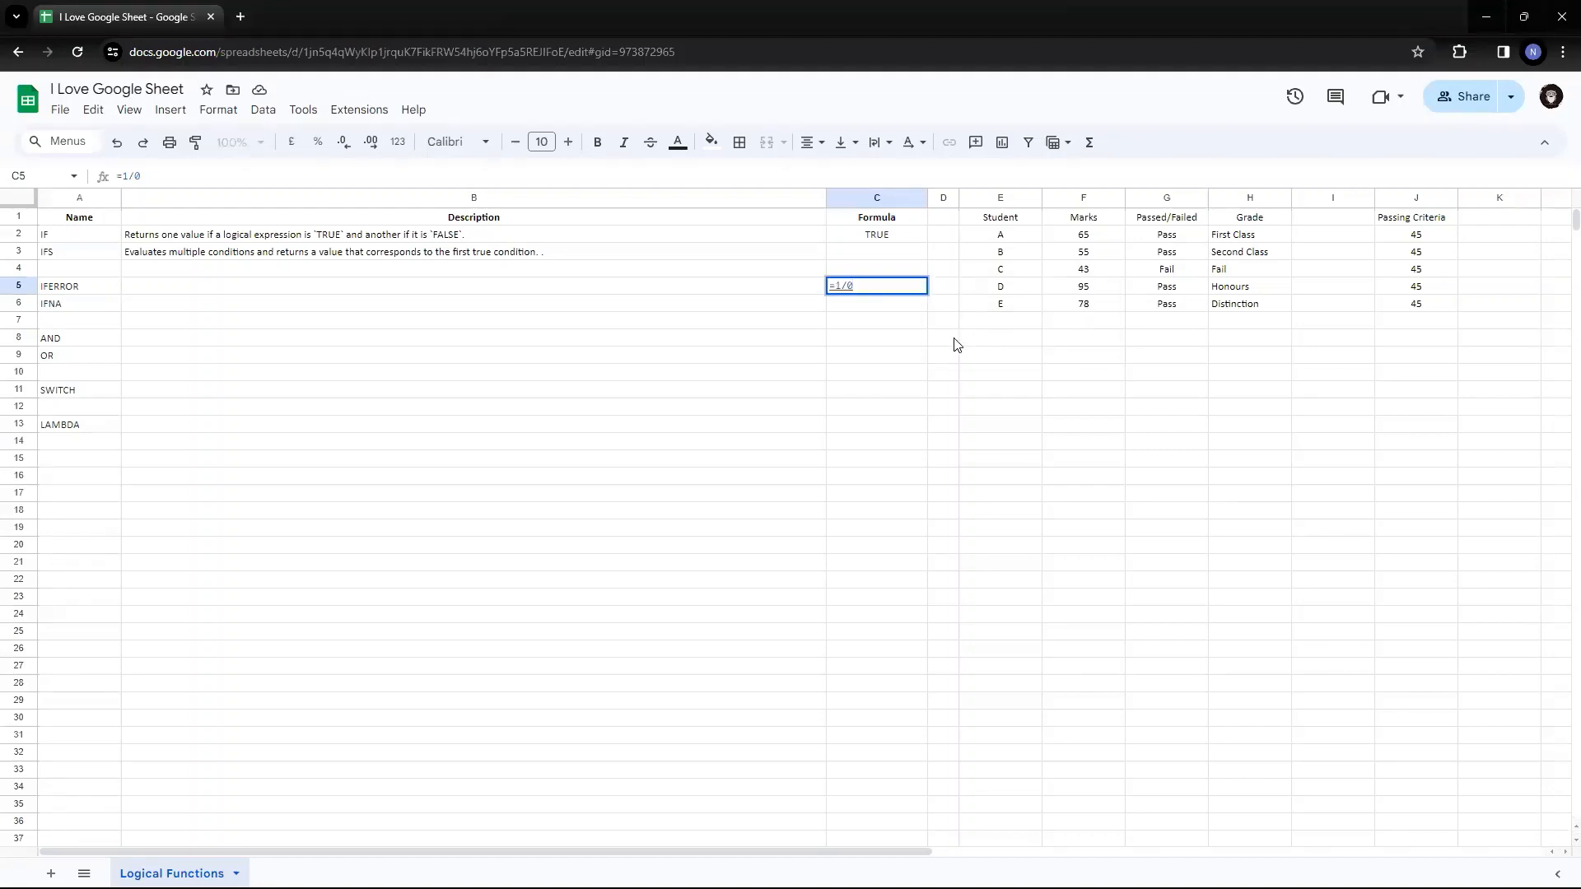
key(Right)
key(Escape)
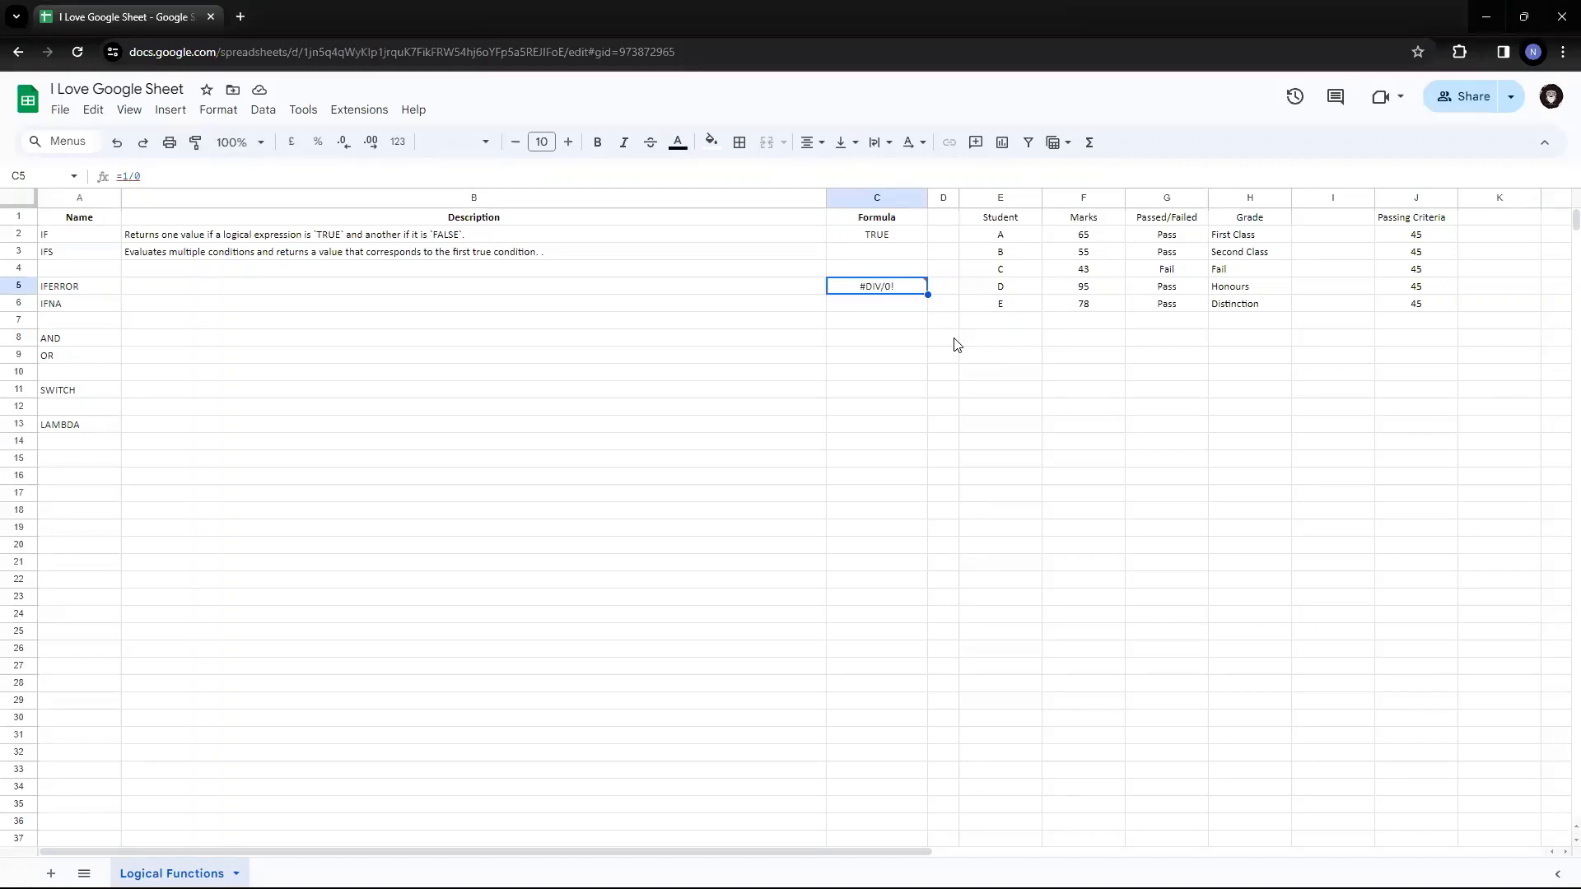
key(Delete)
Enter the sample values 1 in E8 and 0 in F8 below the student table.
key(Up)
key(Down)
key(Down)
key(Down)
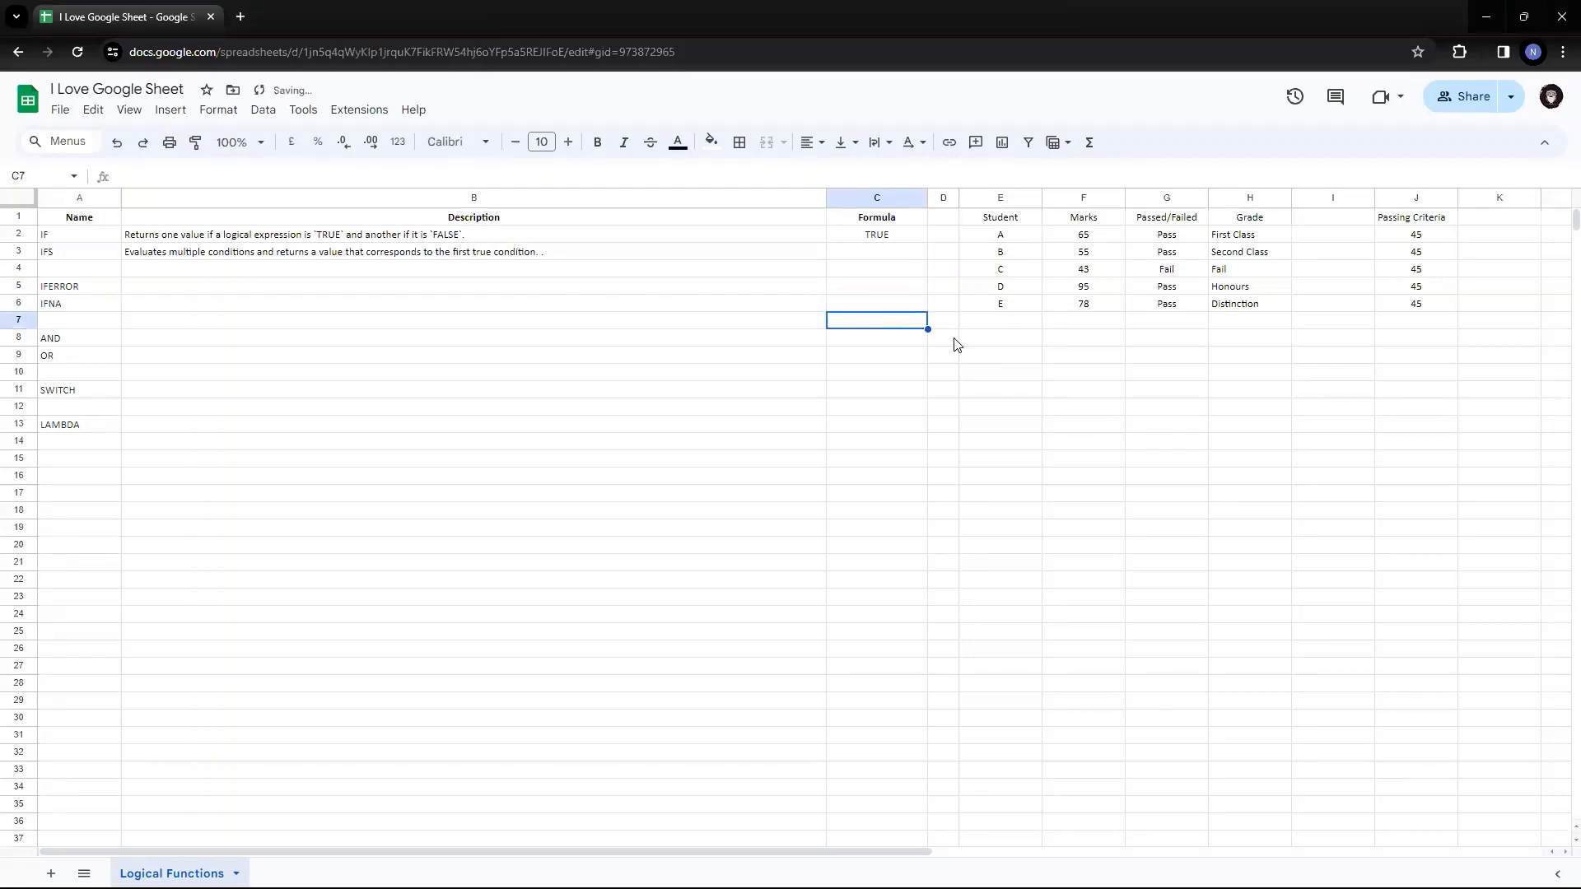
key(Right)
key(Down)
key(Down)
key(Up)
key(Right)
text(1)
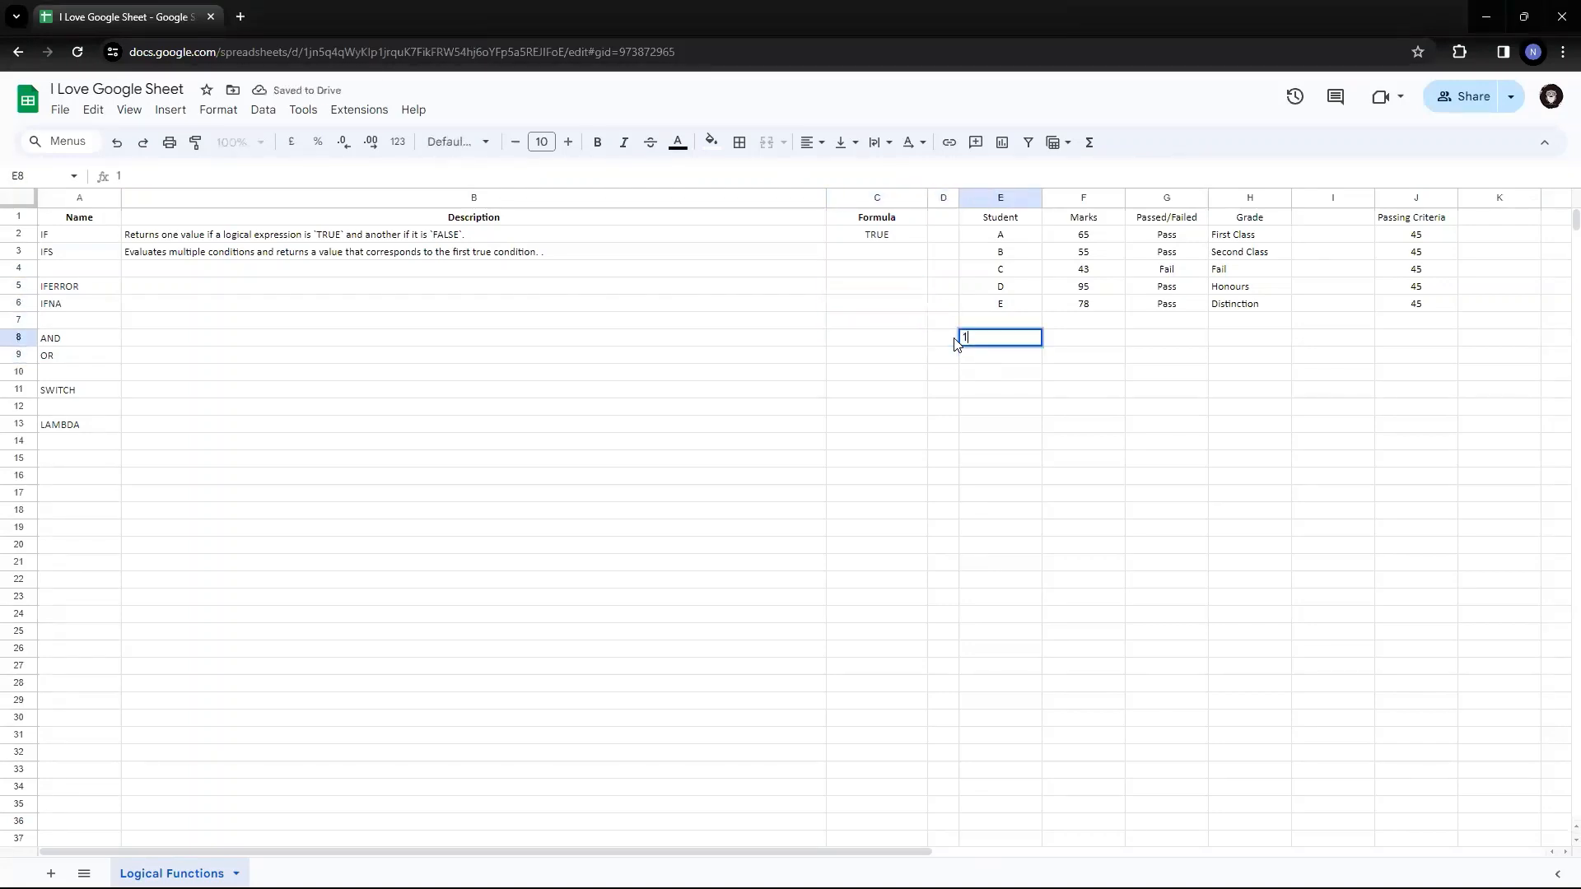
key(Tab)
text(0)
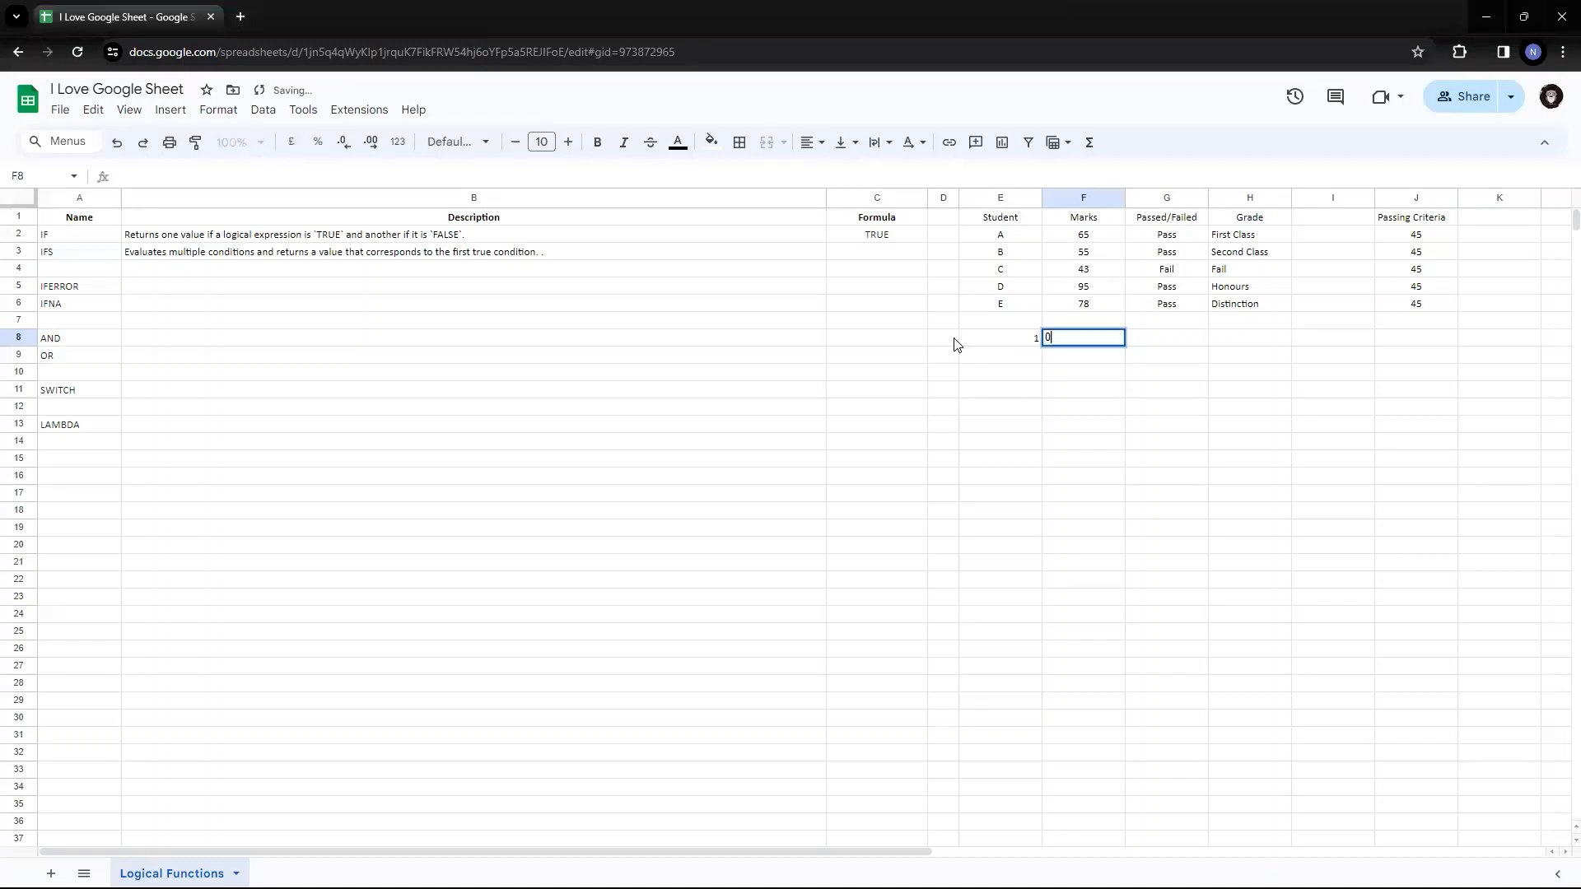
key(Tab)
Enter a formula in G8 that divides E8 by F8.
text(=)
key(Left)
key(Left)
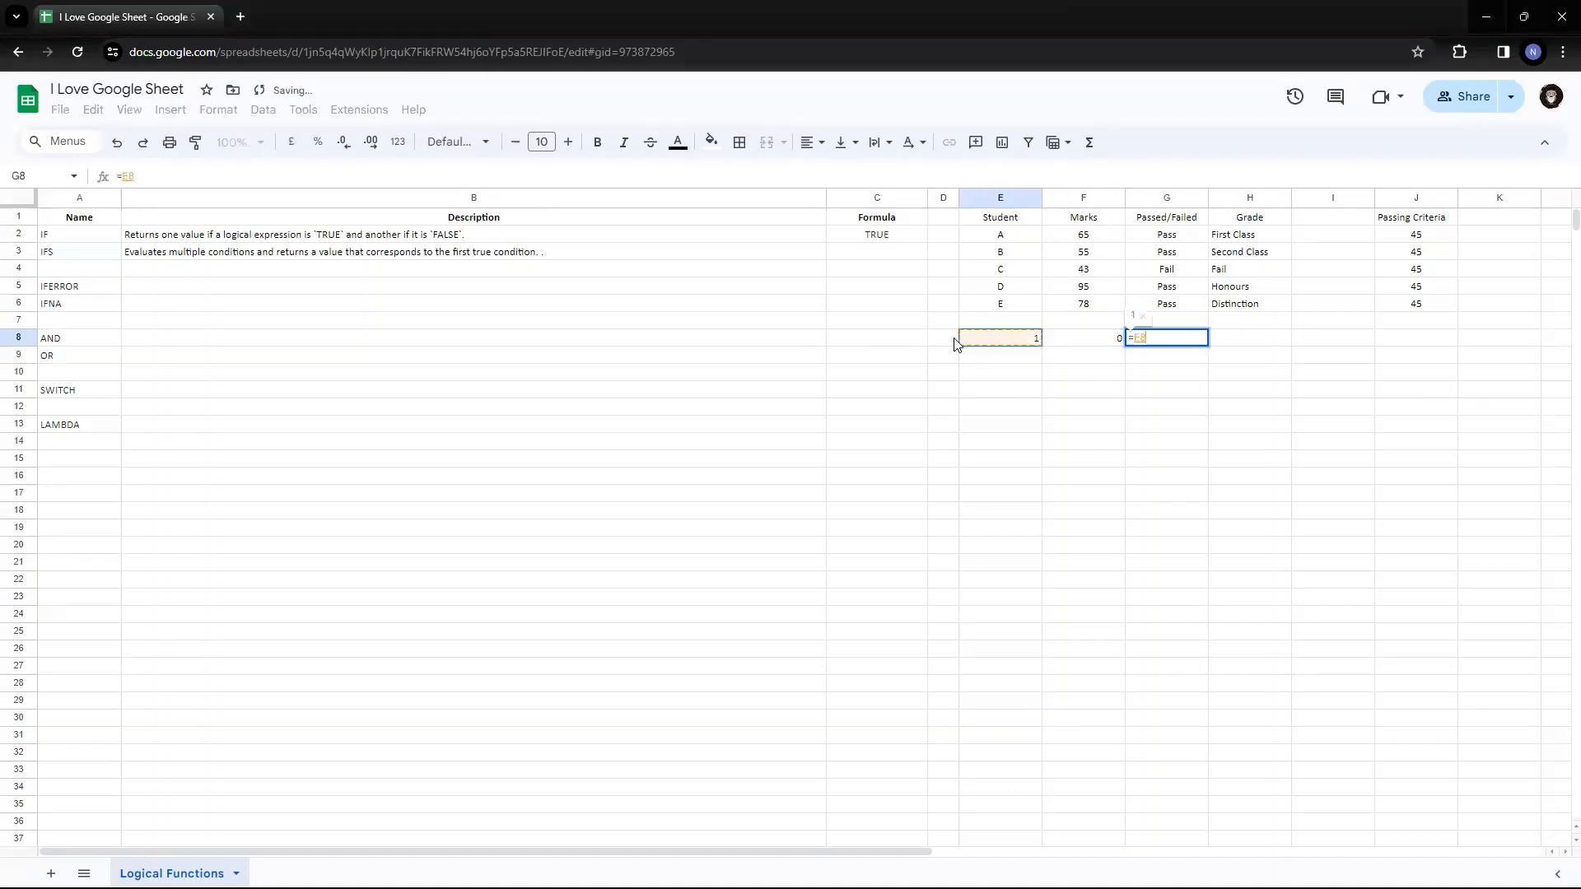
text(/)
key(Left)
key(Return)
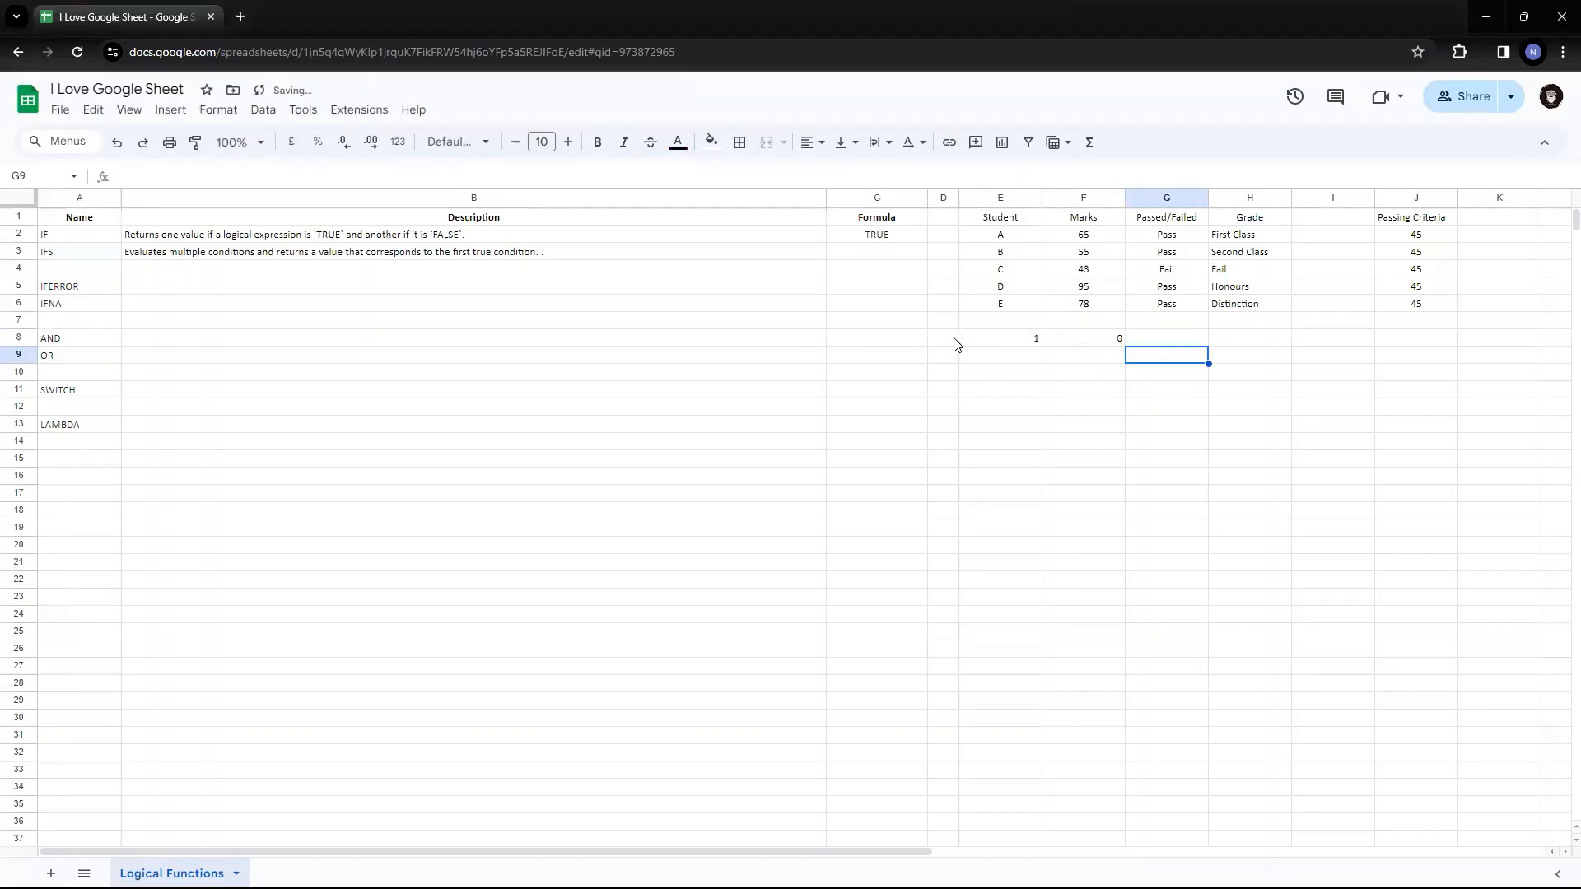
Inspect the =E8/F8 formula in G8 and delete it from the cell.
key(Return)
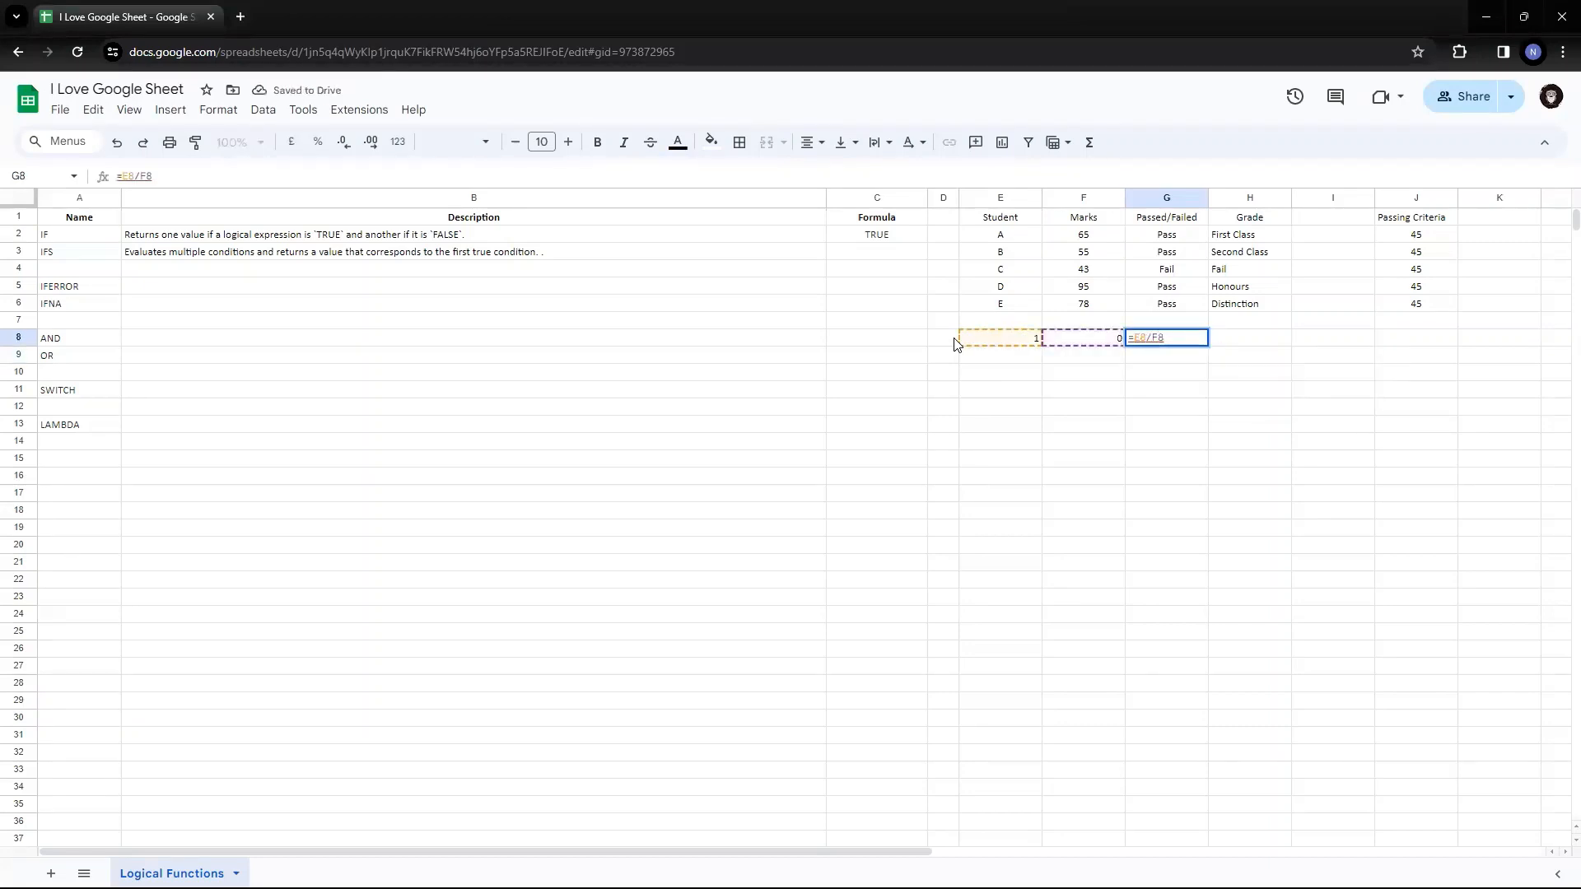
key(Escape)
key(Delete)
key(Left)
key(Left)
key(Left)
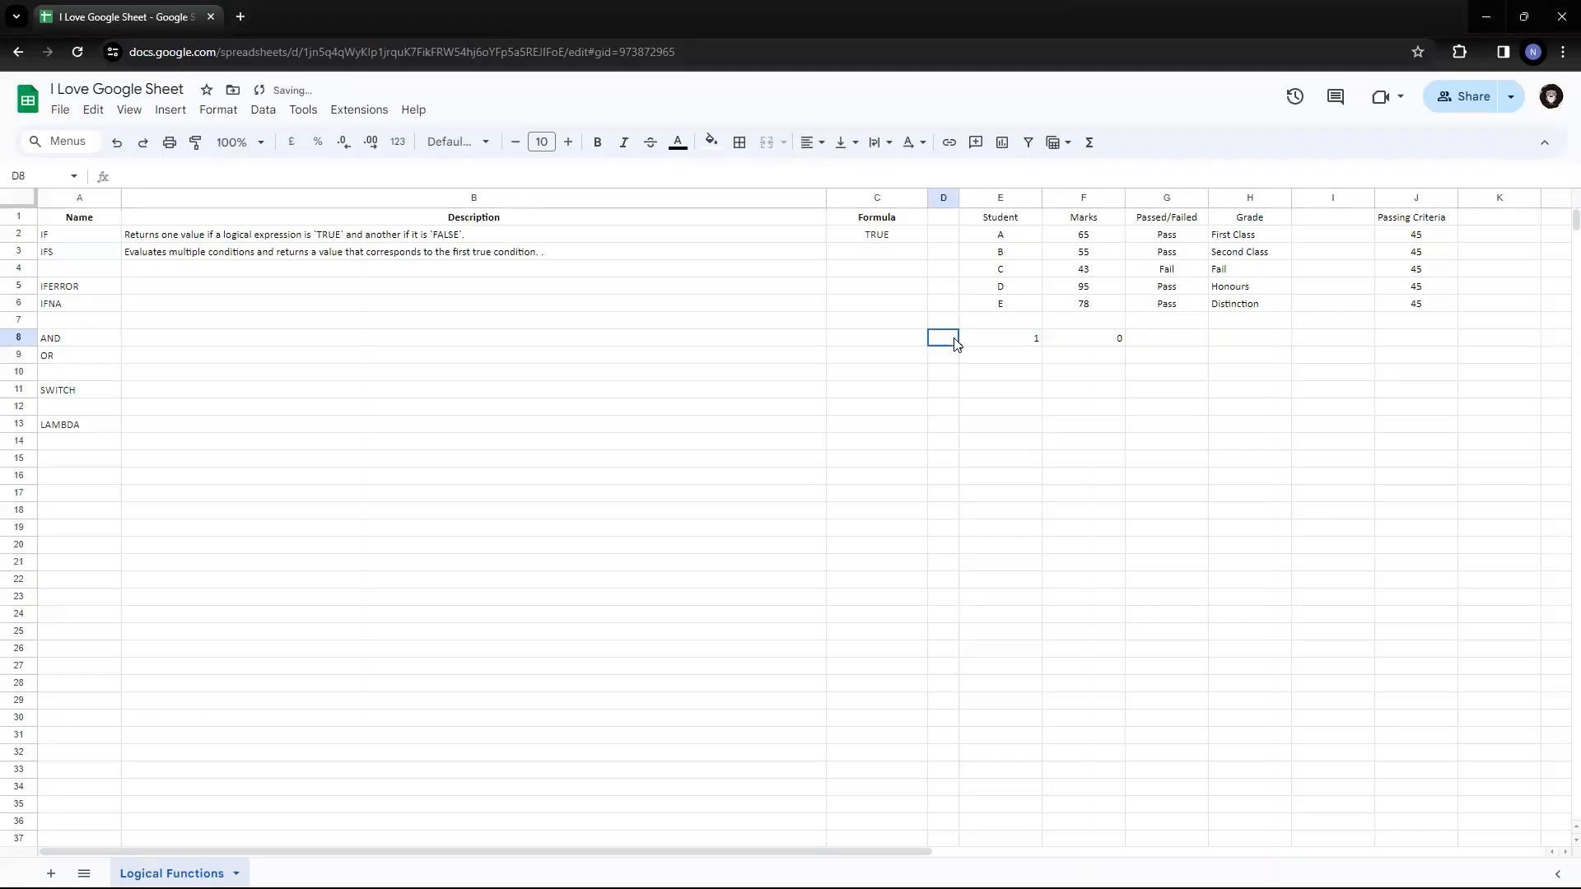
key(Up)
key(Up)
key(Up)
key(Left)
key(Up)
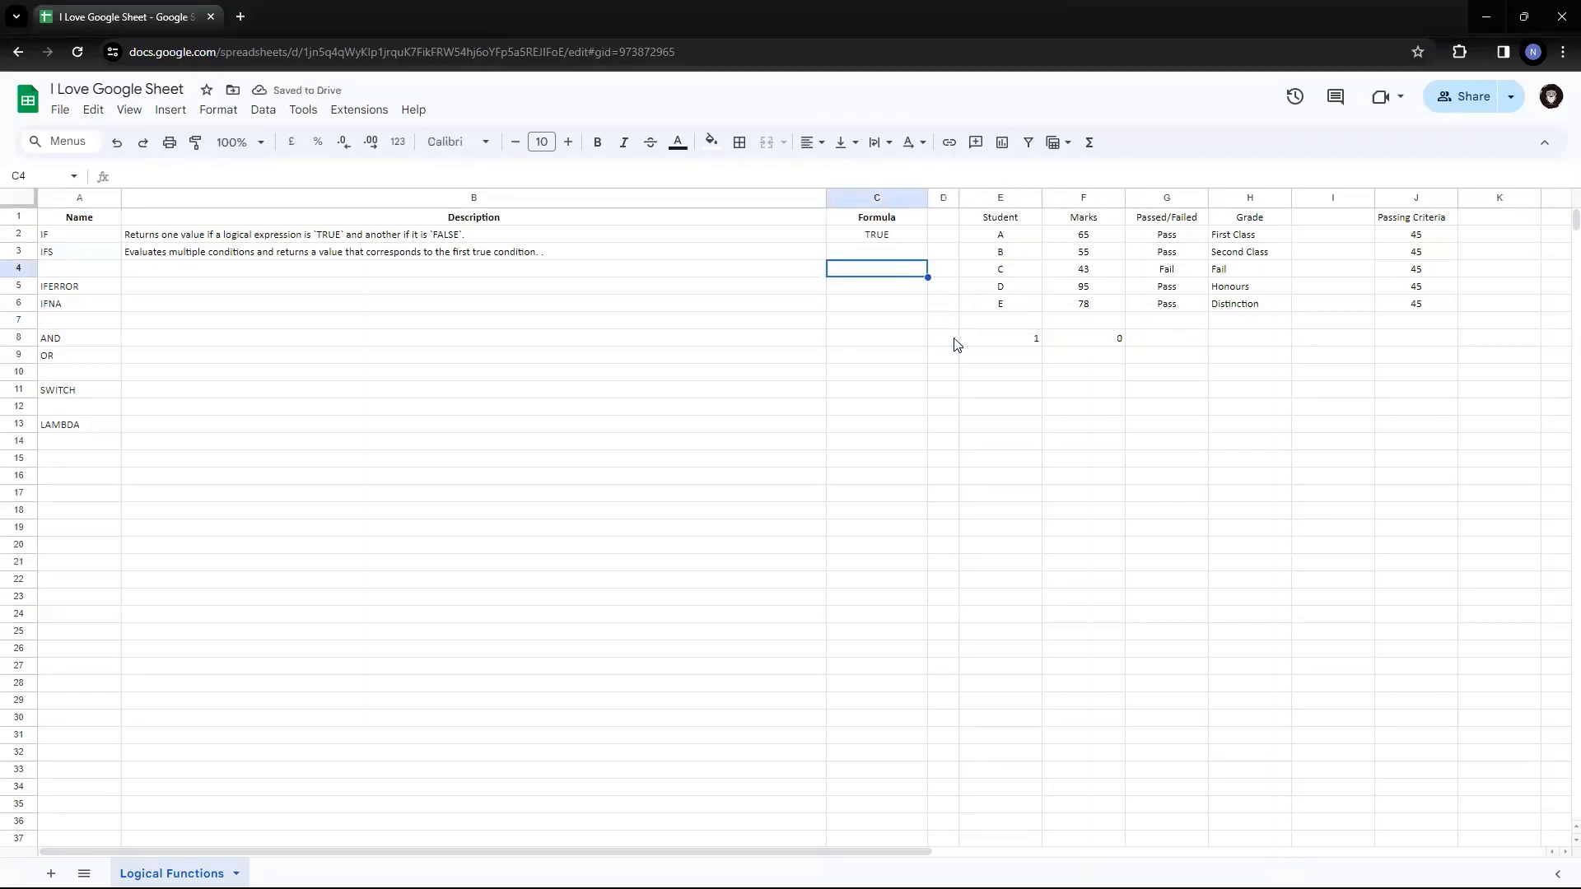
key(Down)
key(Down)
key(Down)
key(Down)
key(Right)
key(Right)
key(Right)
key(Right)
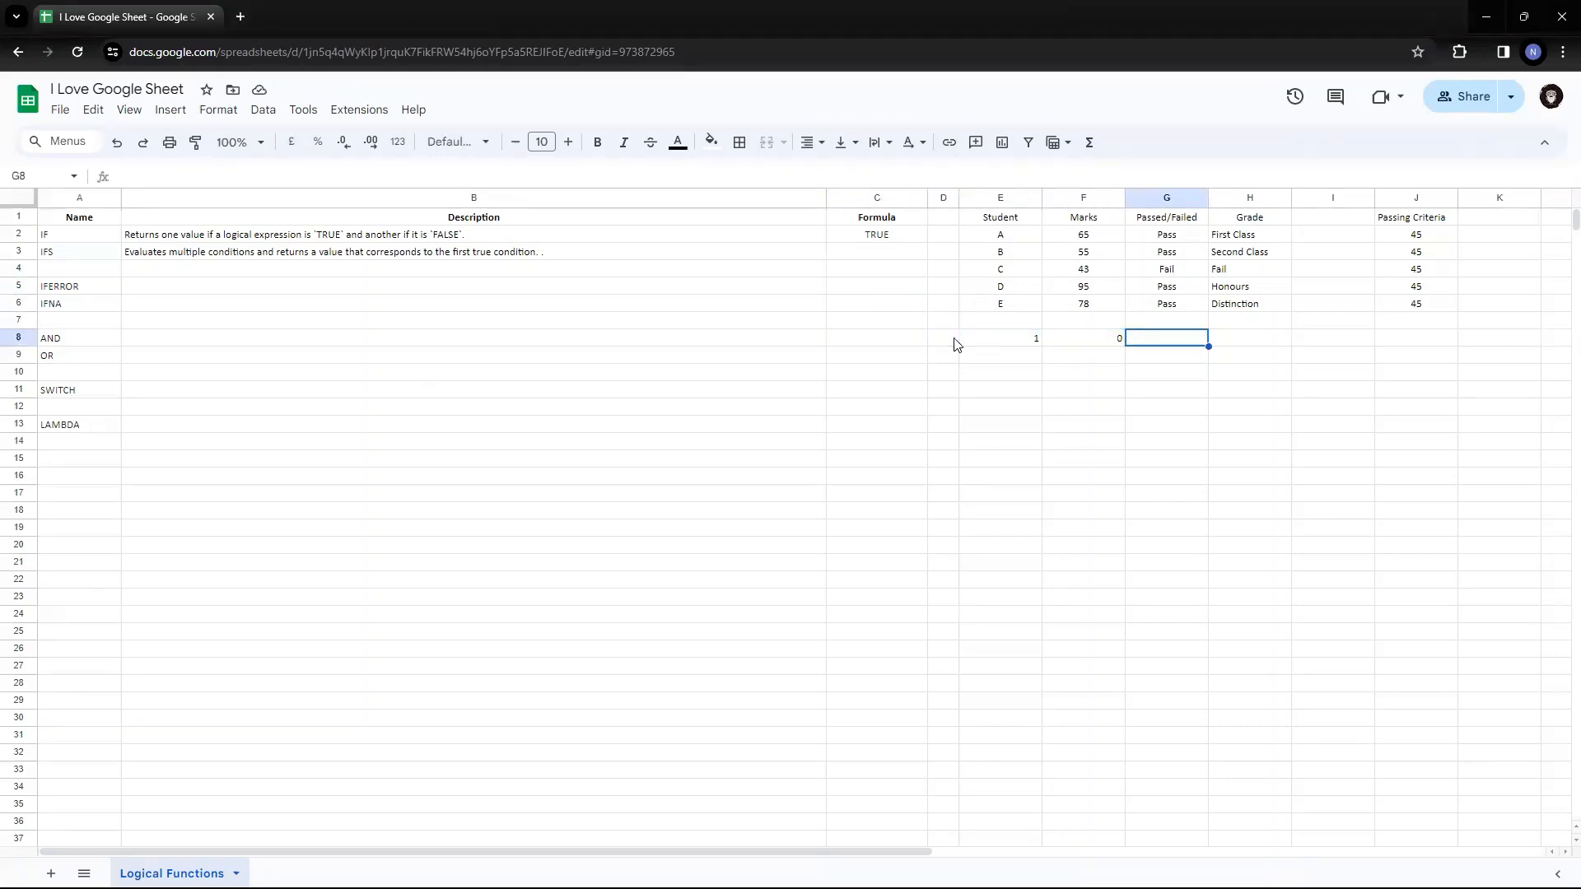
key(Left)
key(Left)
key(Left)
key(Left)
key(Up)
key(Up)
key(Up)
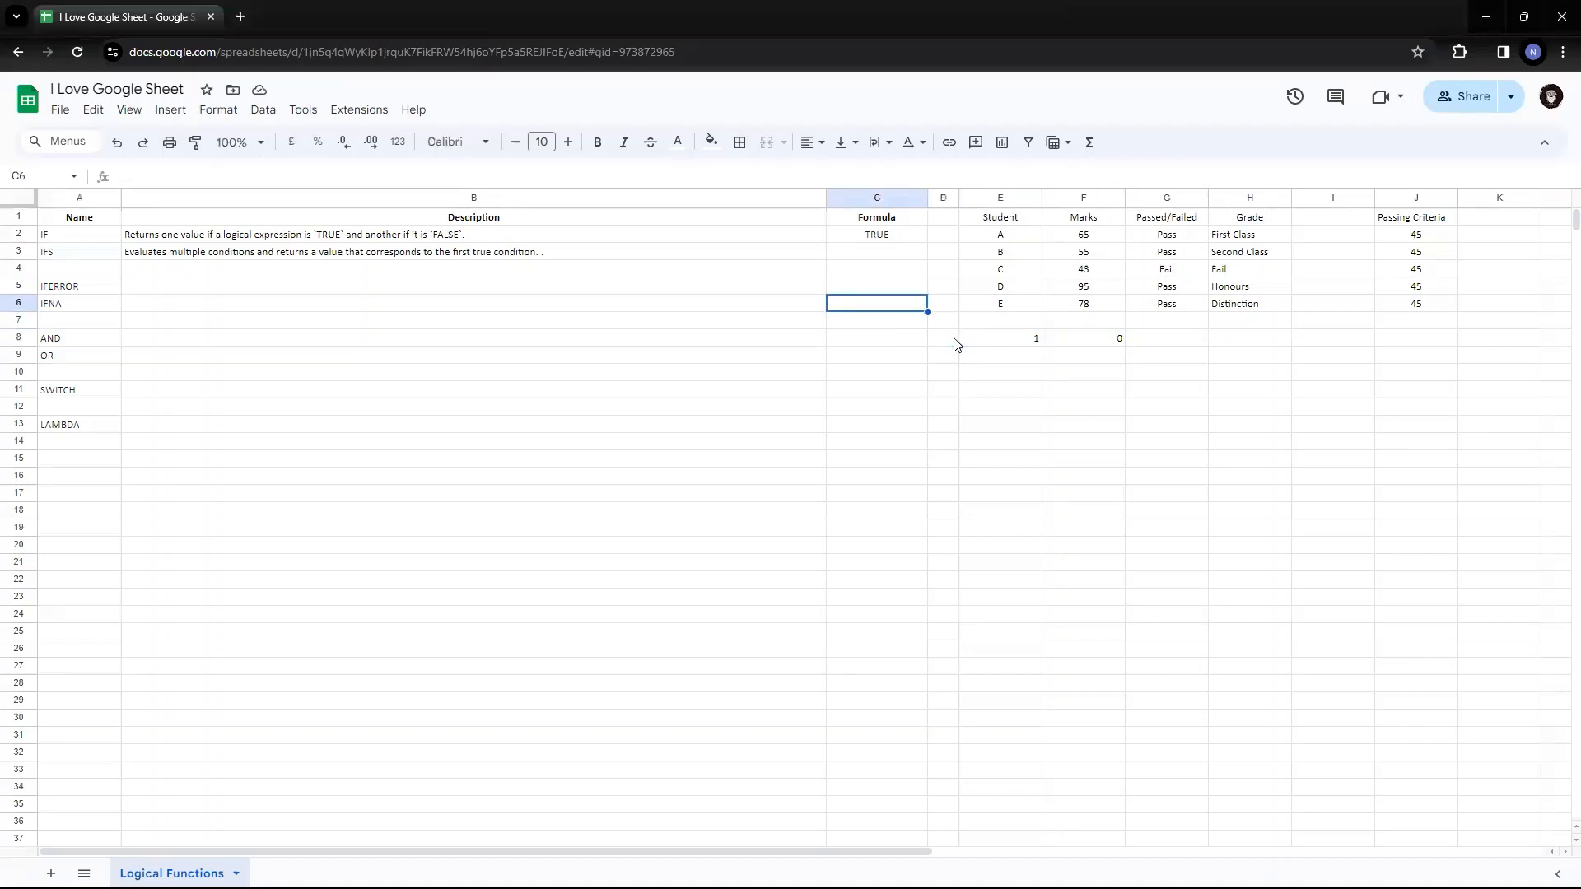
text(=)
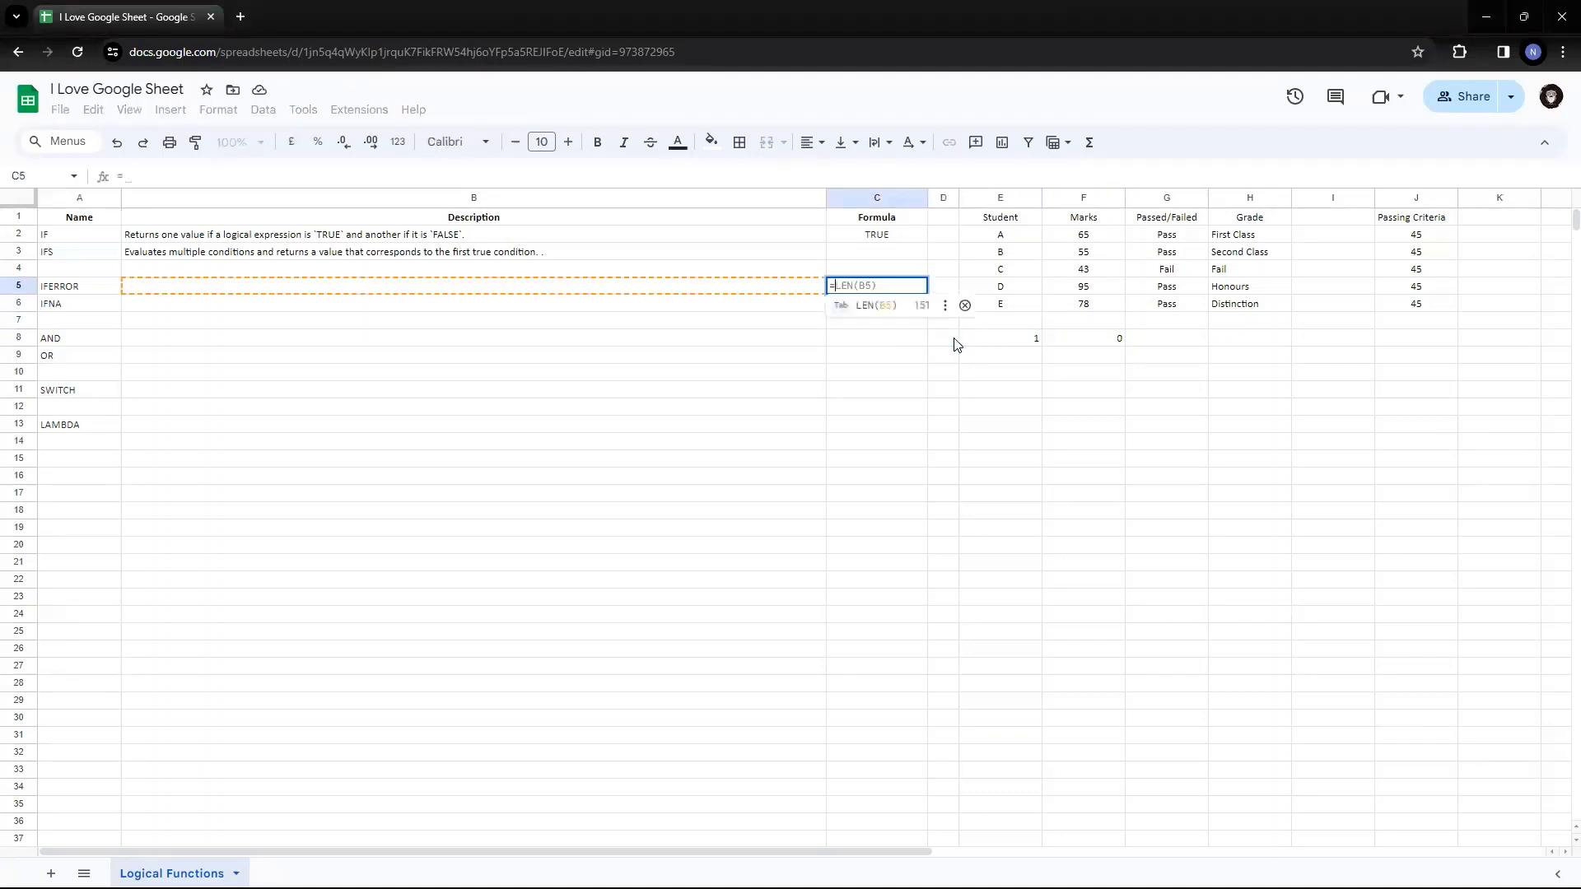
text(iferro)
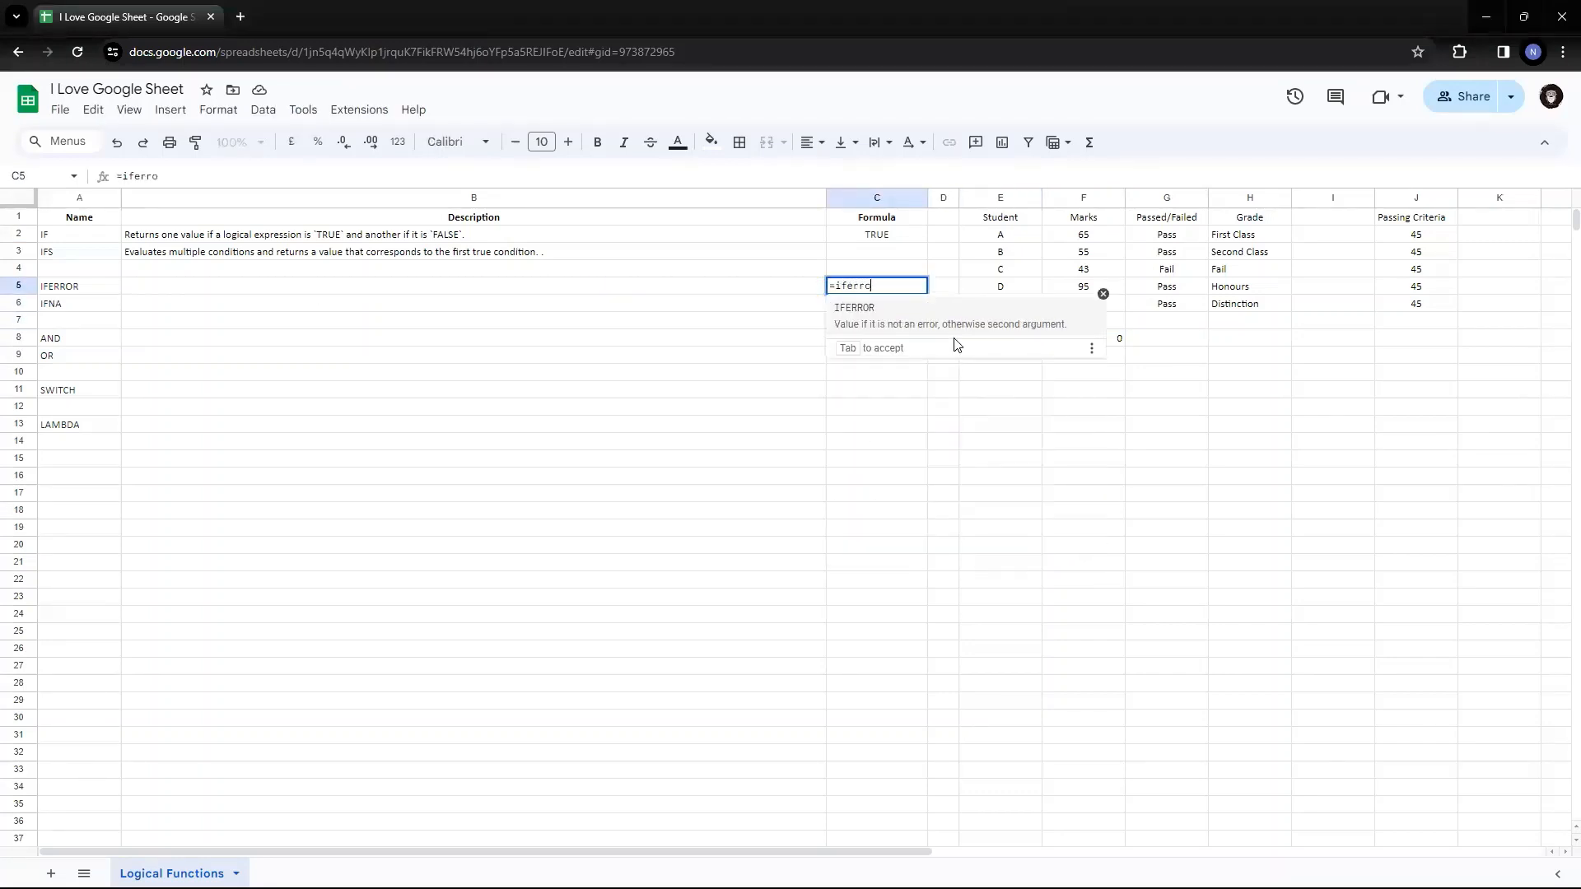
key(Escape)
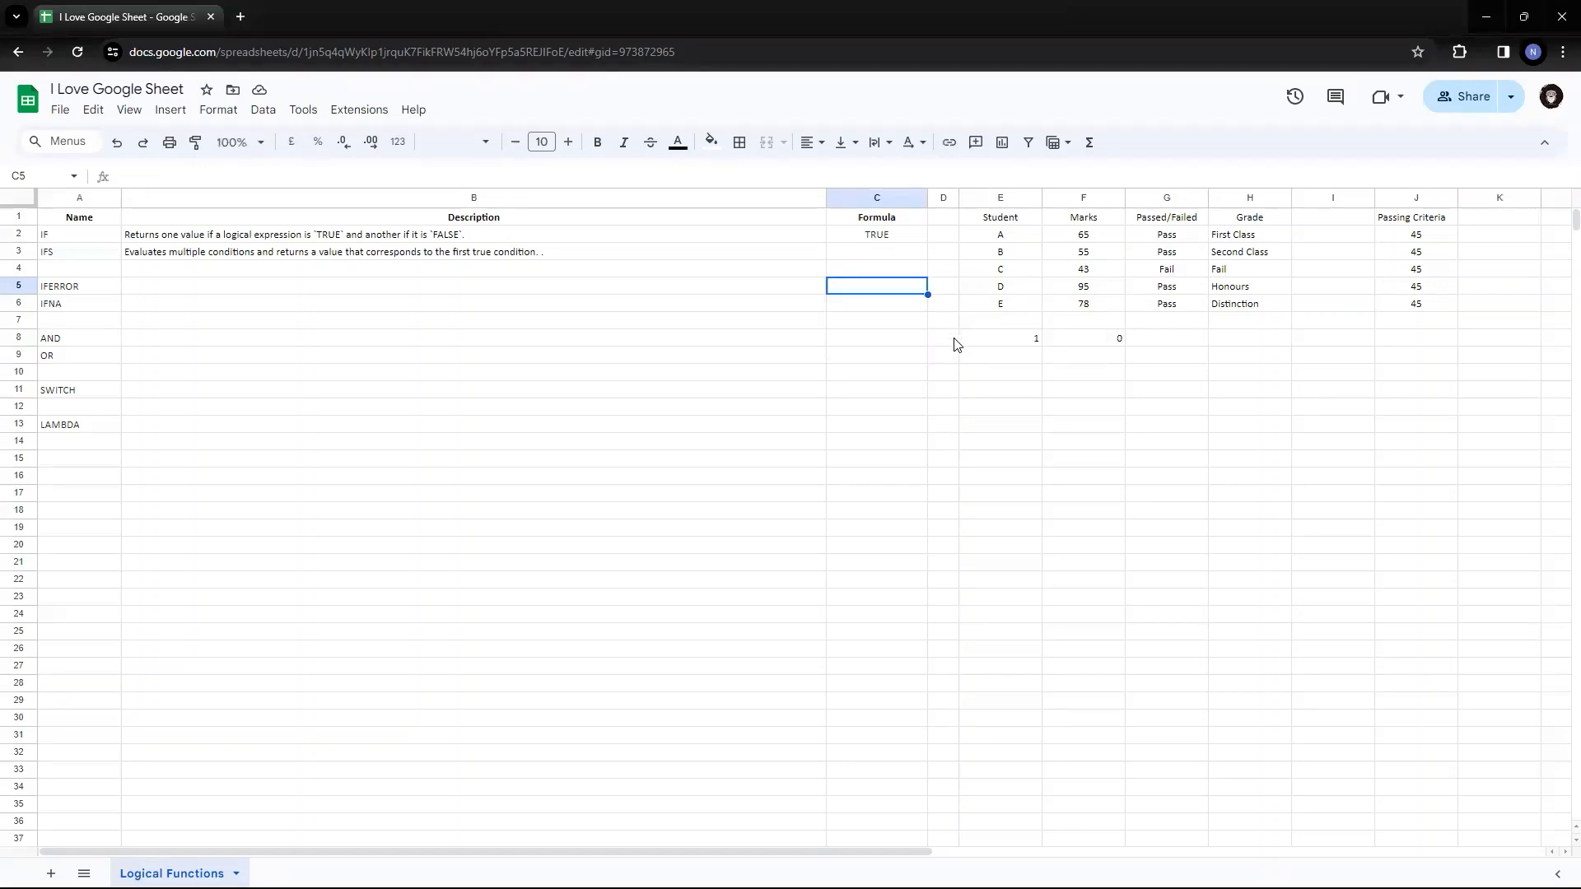
Copy the formatting of the IFS description in B3 onto the IFERROR description in B5.
click(573, 294)
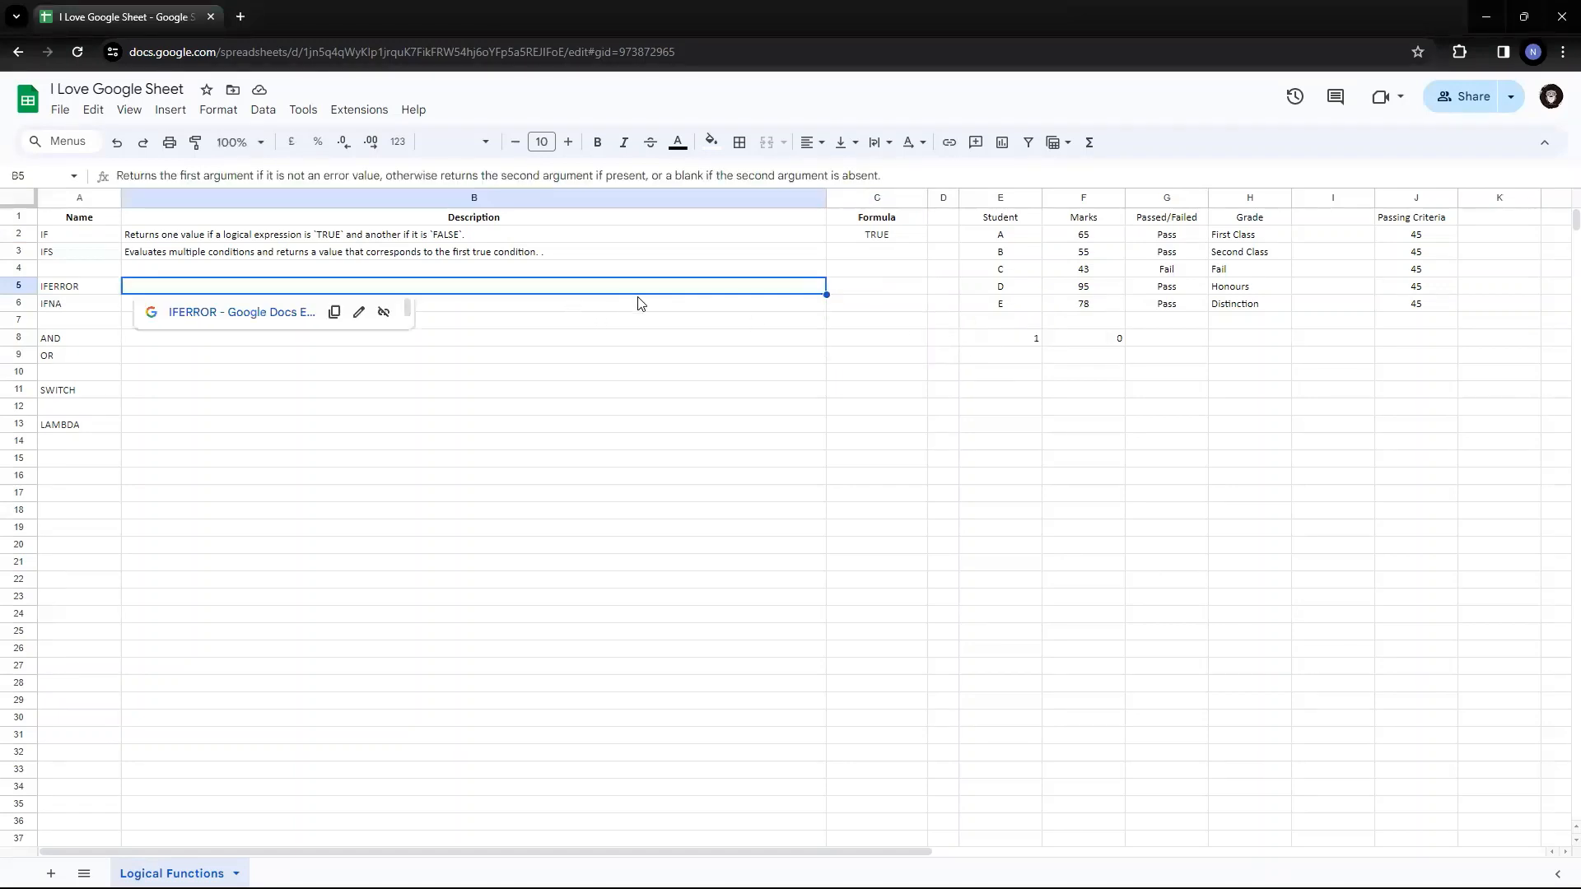
click(354, 252)
click(195, 141)
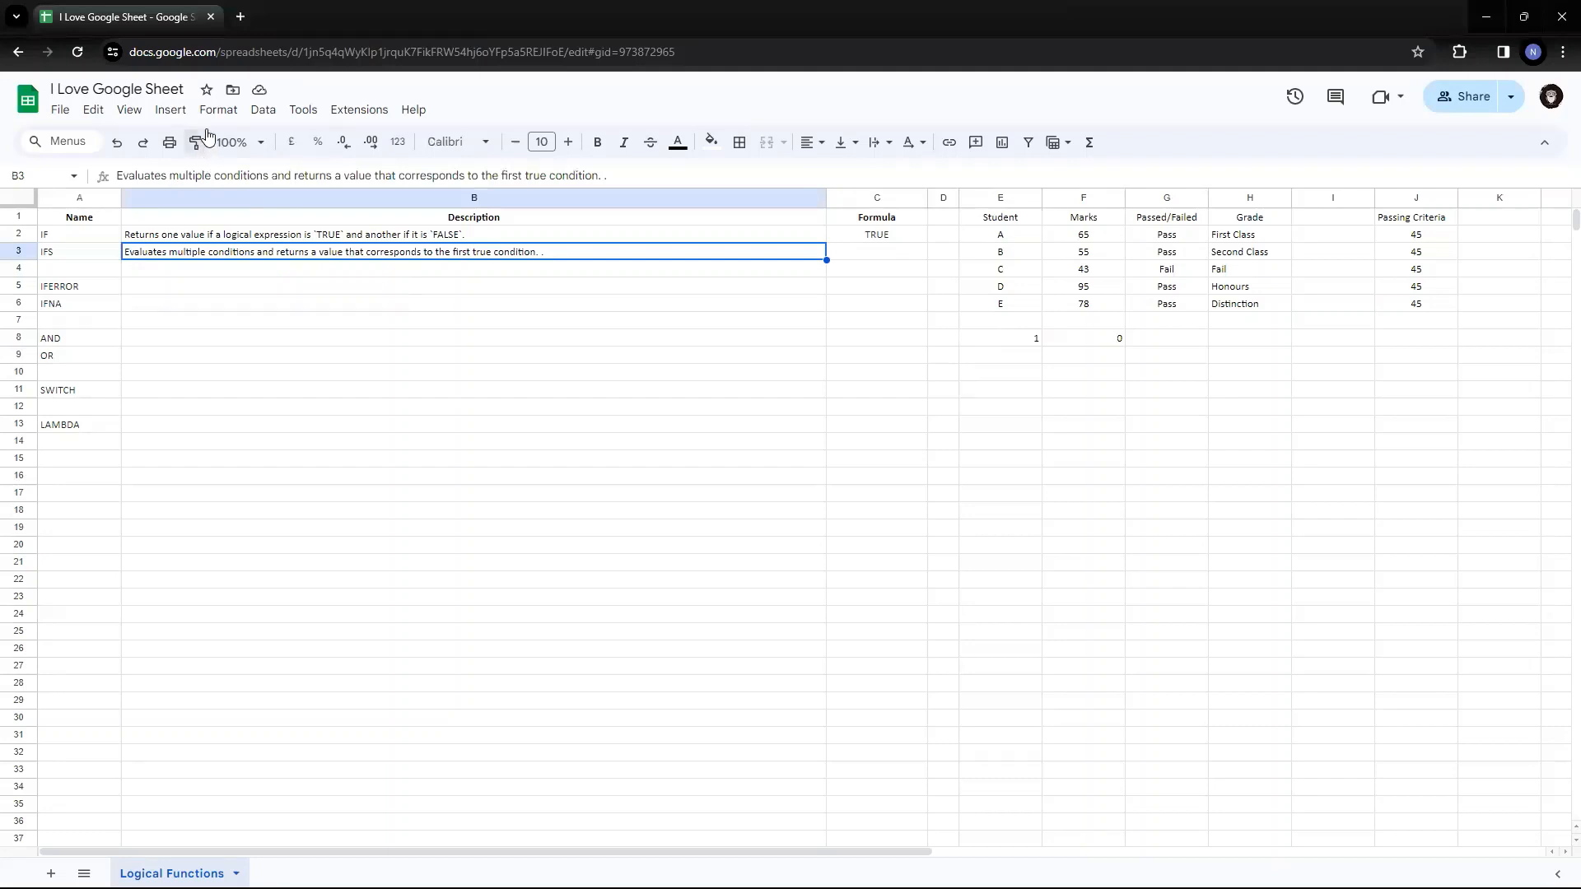
click(220, 286)
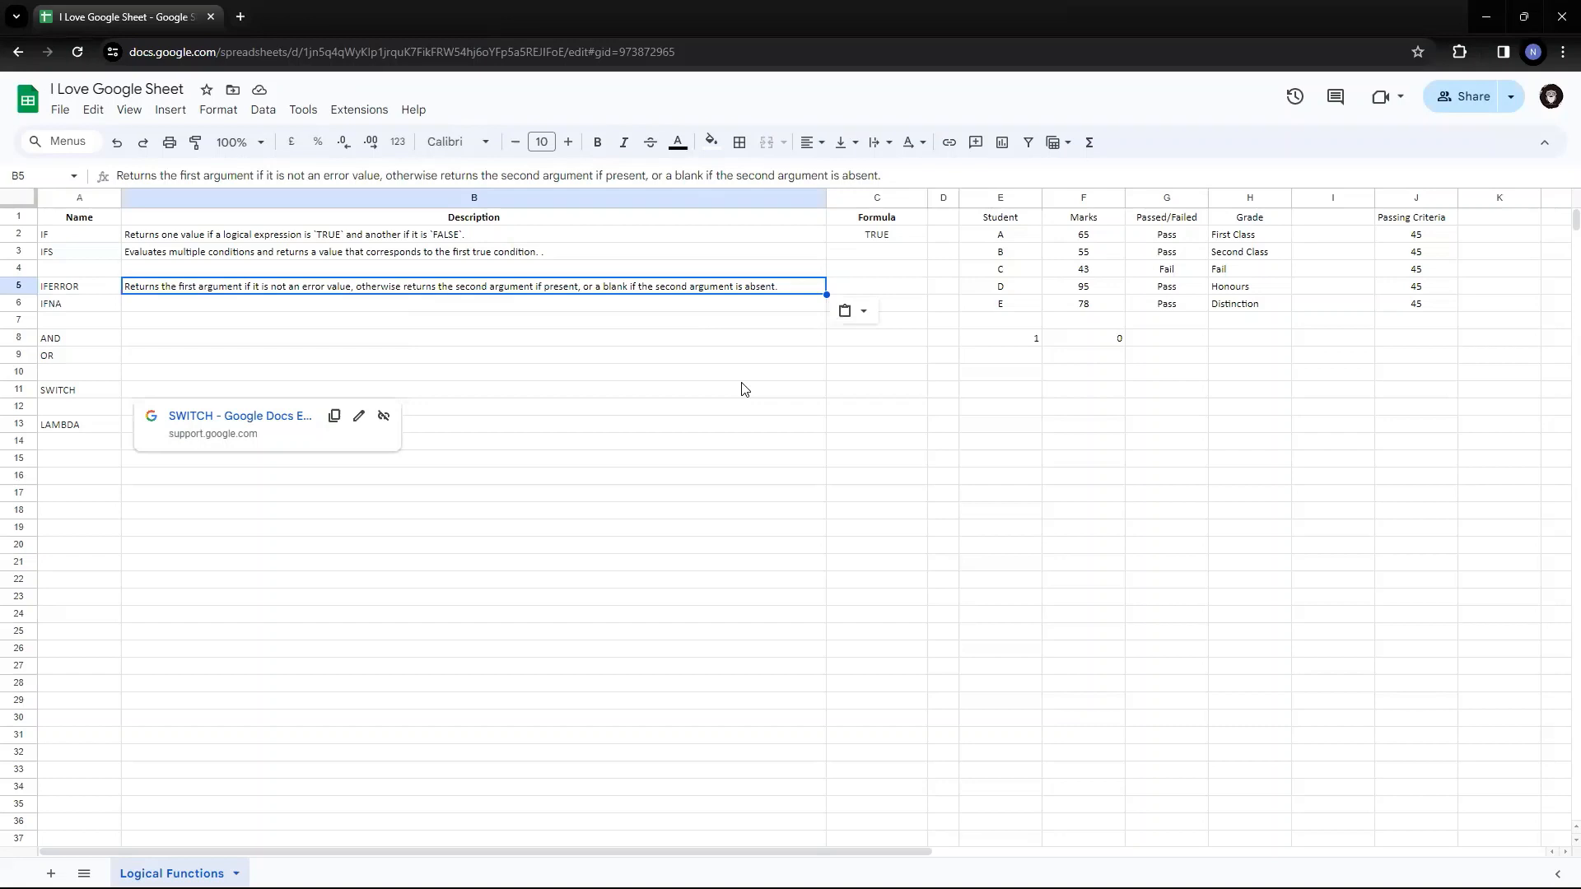
Enter an IFERROR formula in G8 with the value 1 and the error message "Please correct the number".
key(Right)
key(Right)
key(Right)
key(Right)
key(Down)
key(Down)
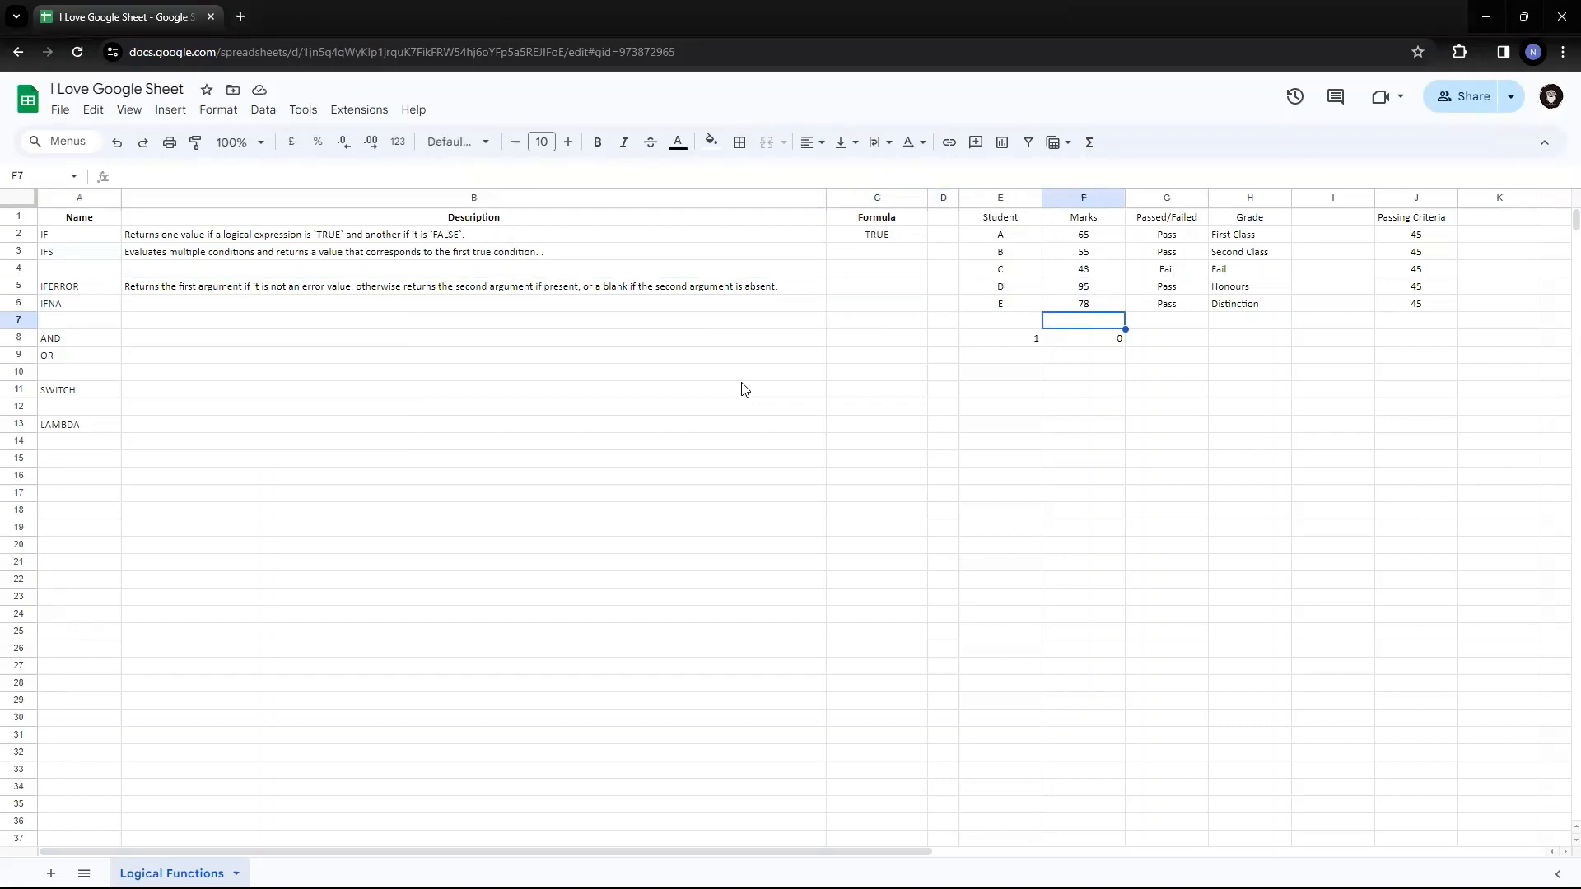
key(Down)
key(Right)
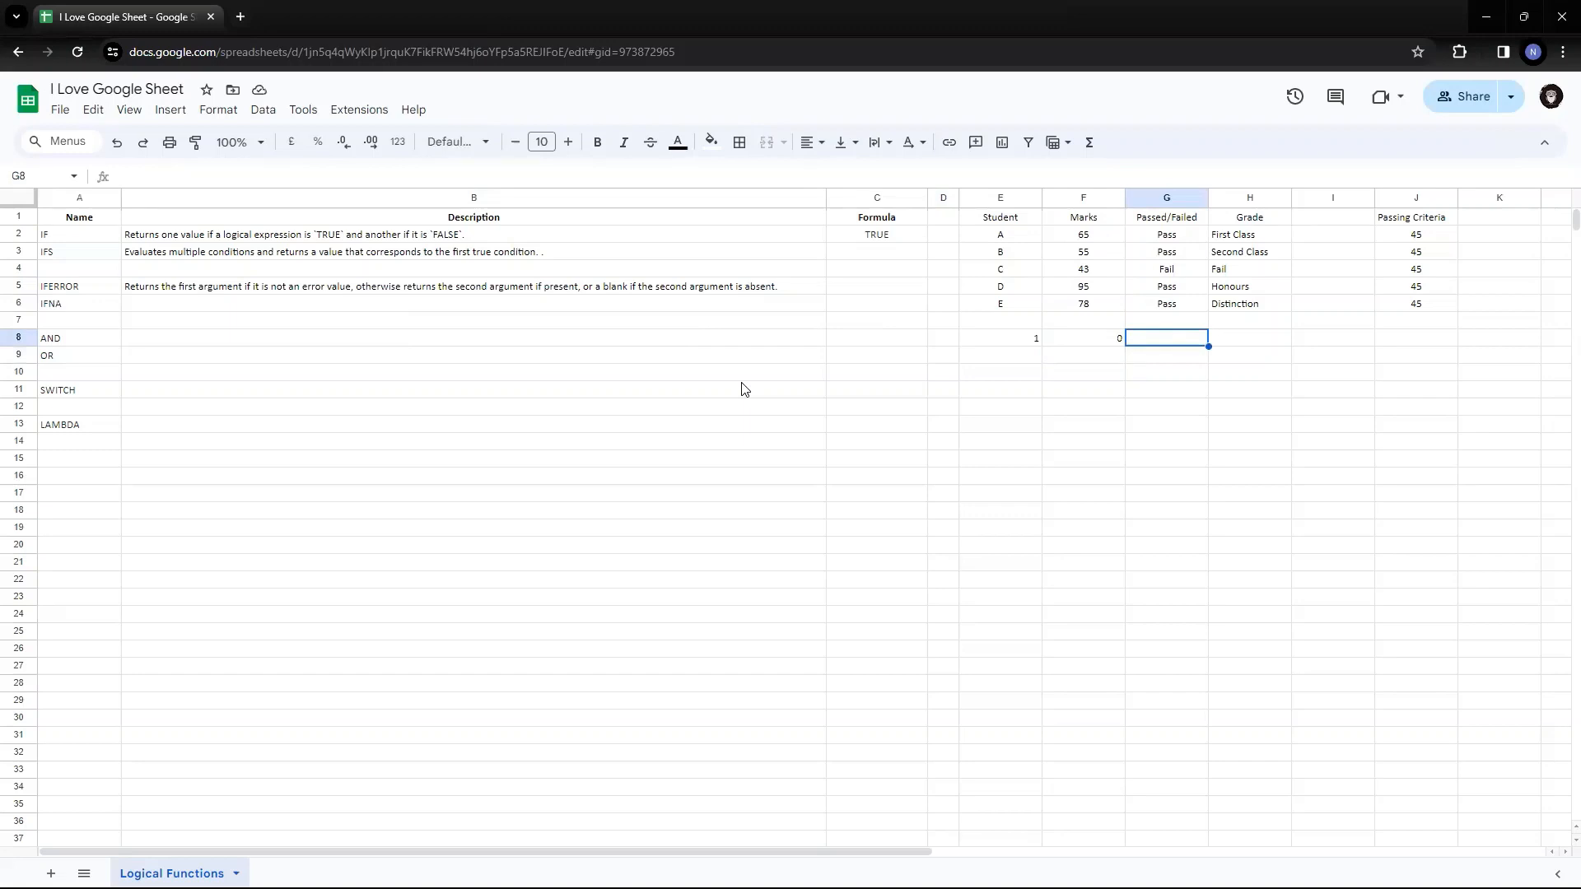
text(=iferror)
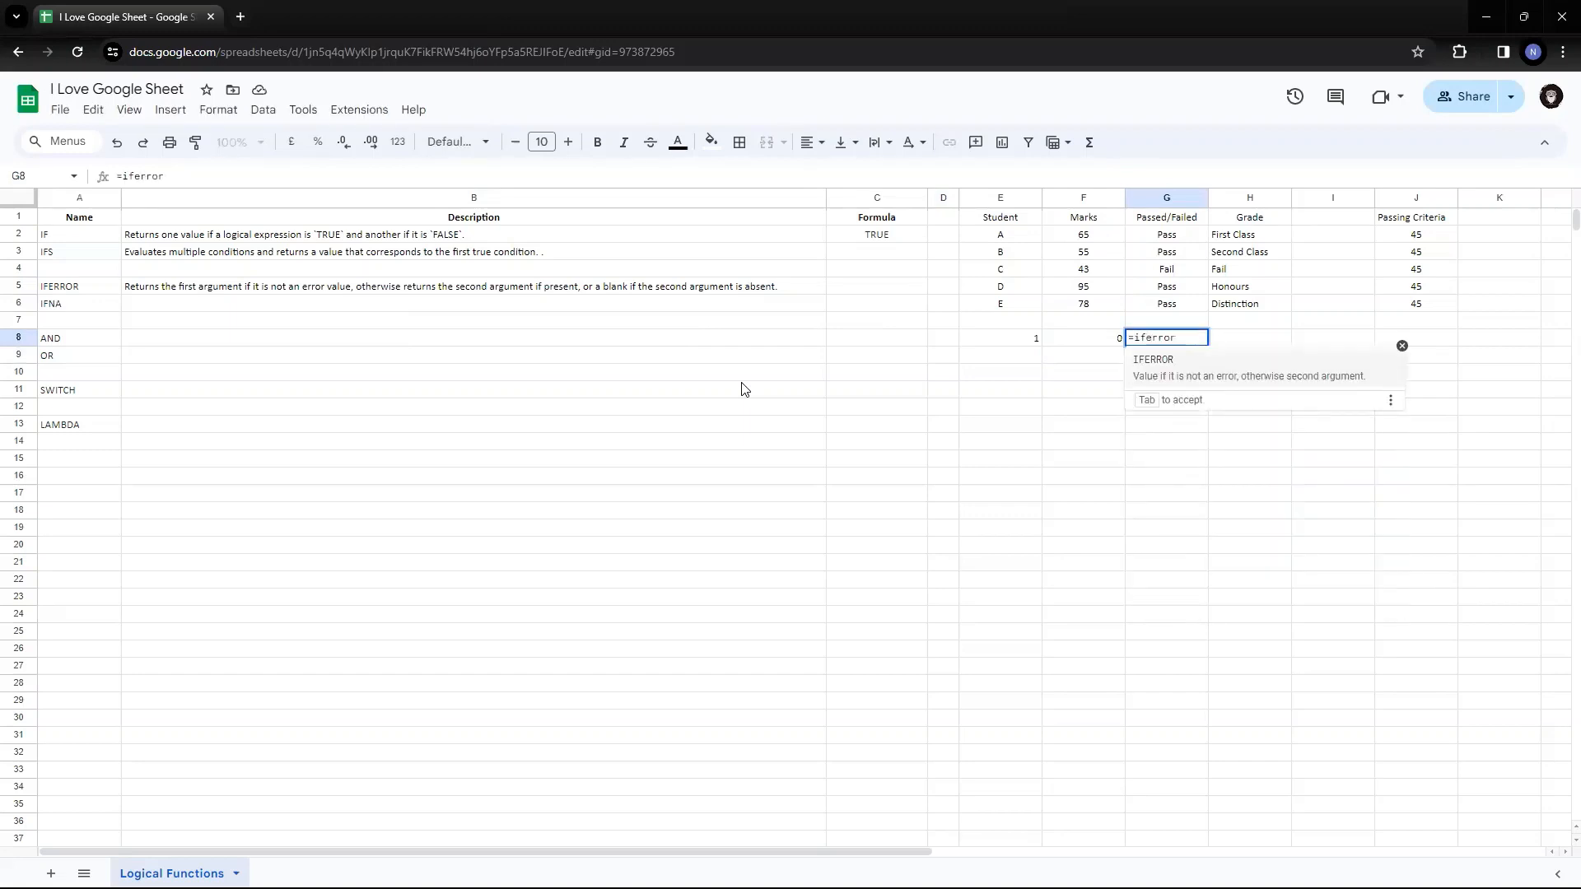
text(()
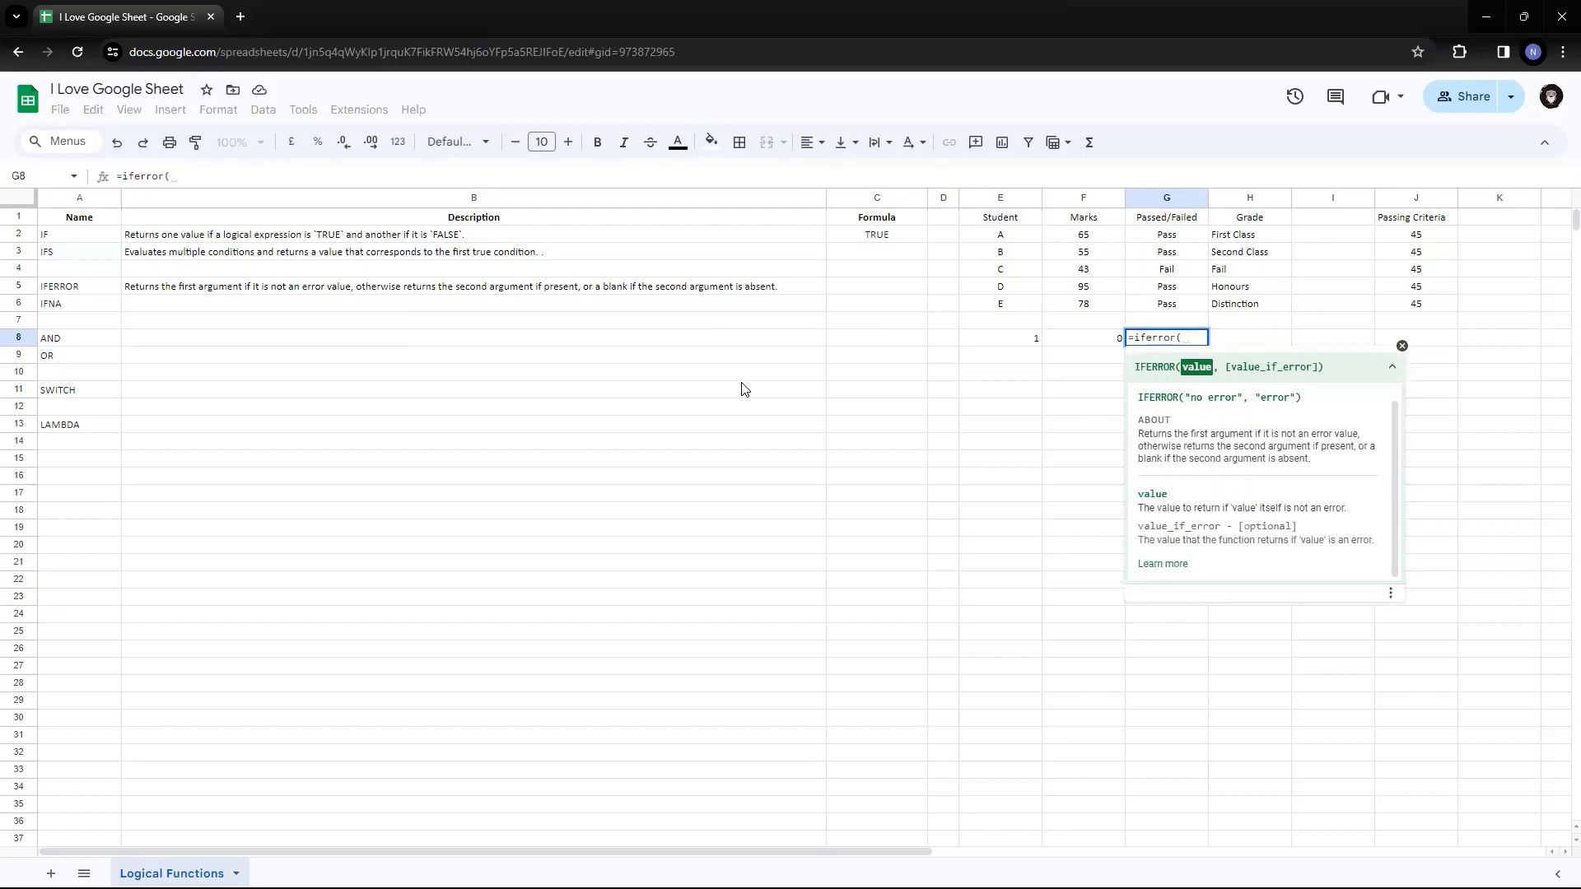
text(1)
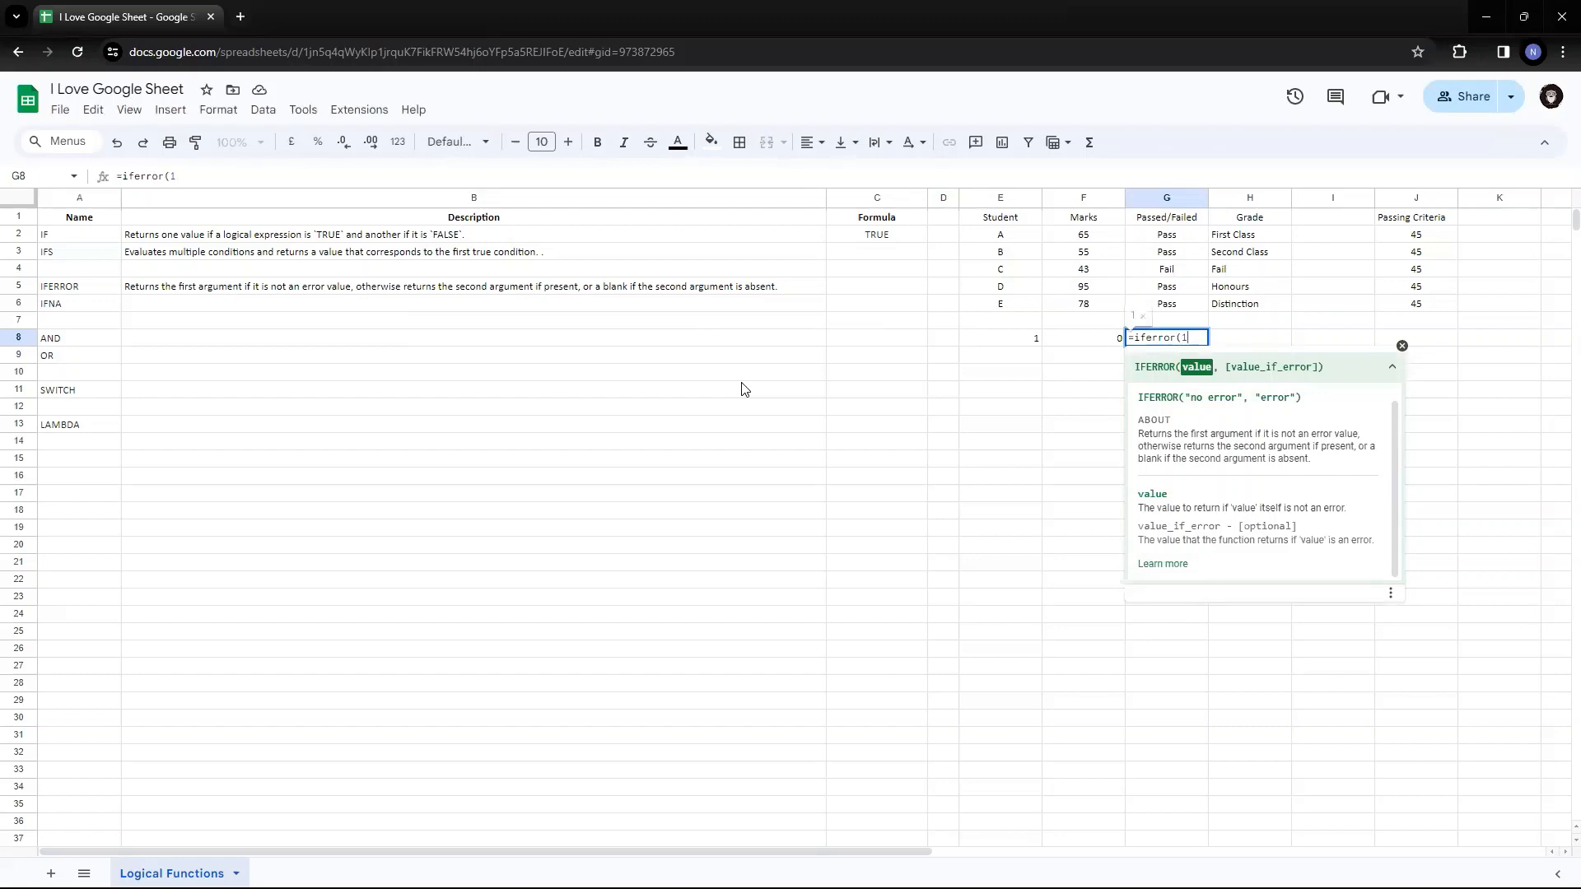
text(,)
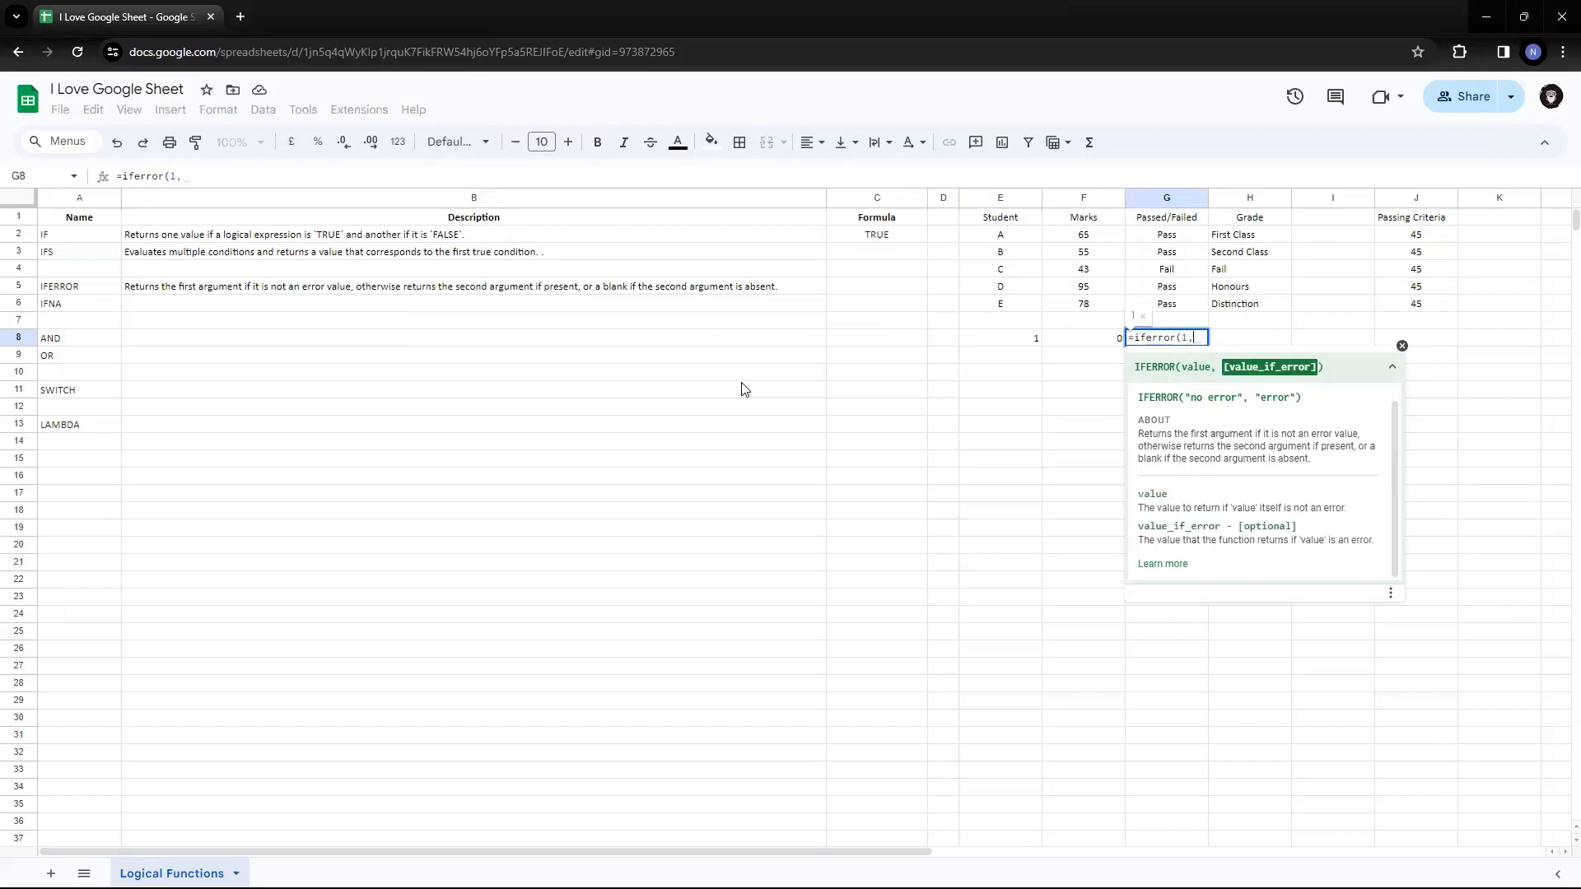
text(")
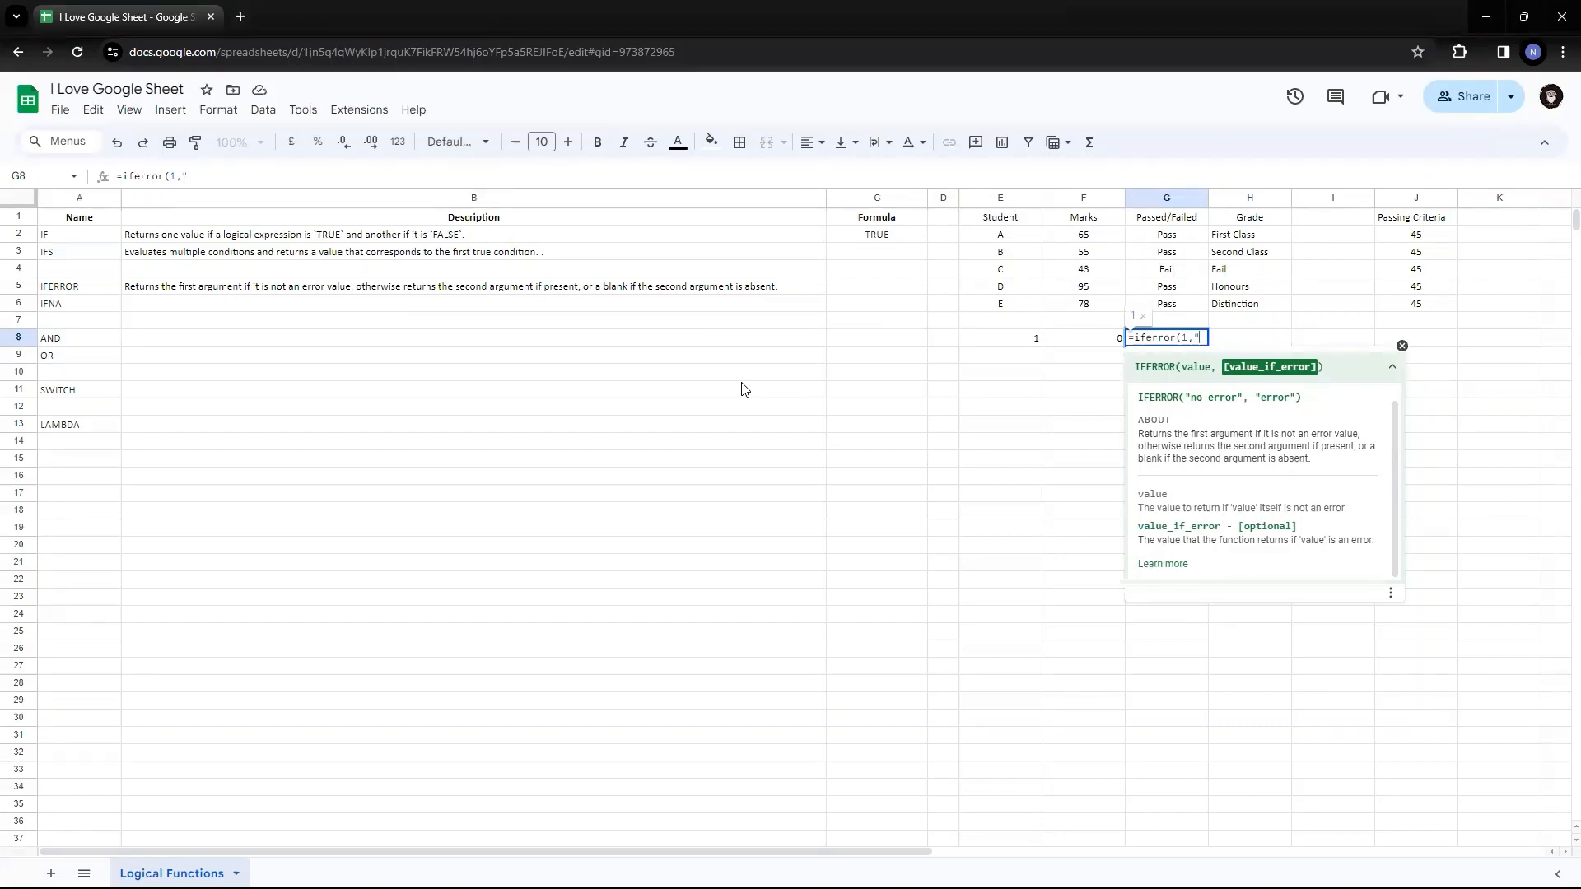
text(Please corre)
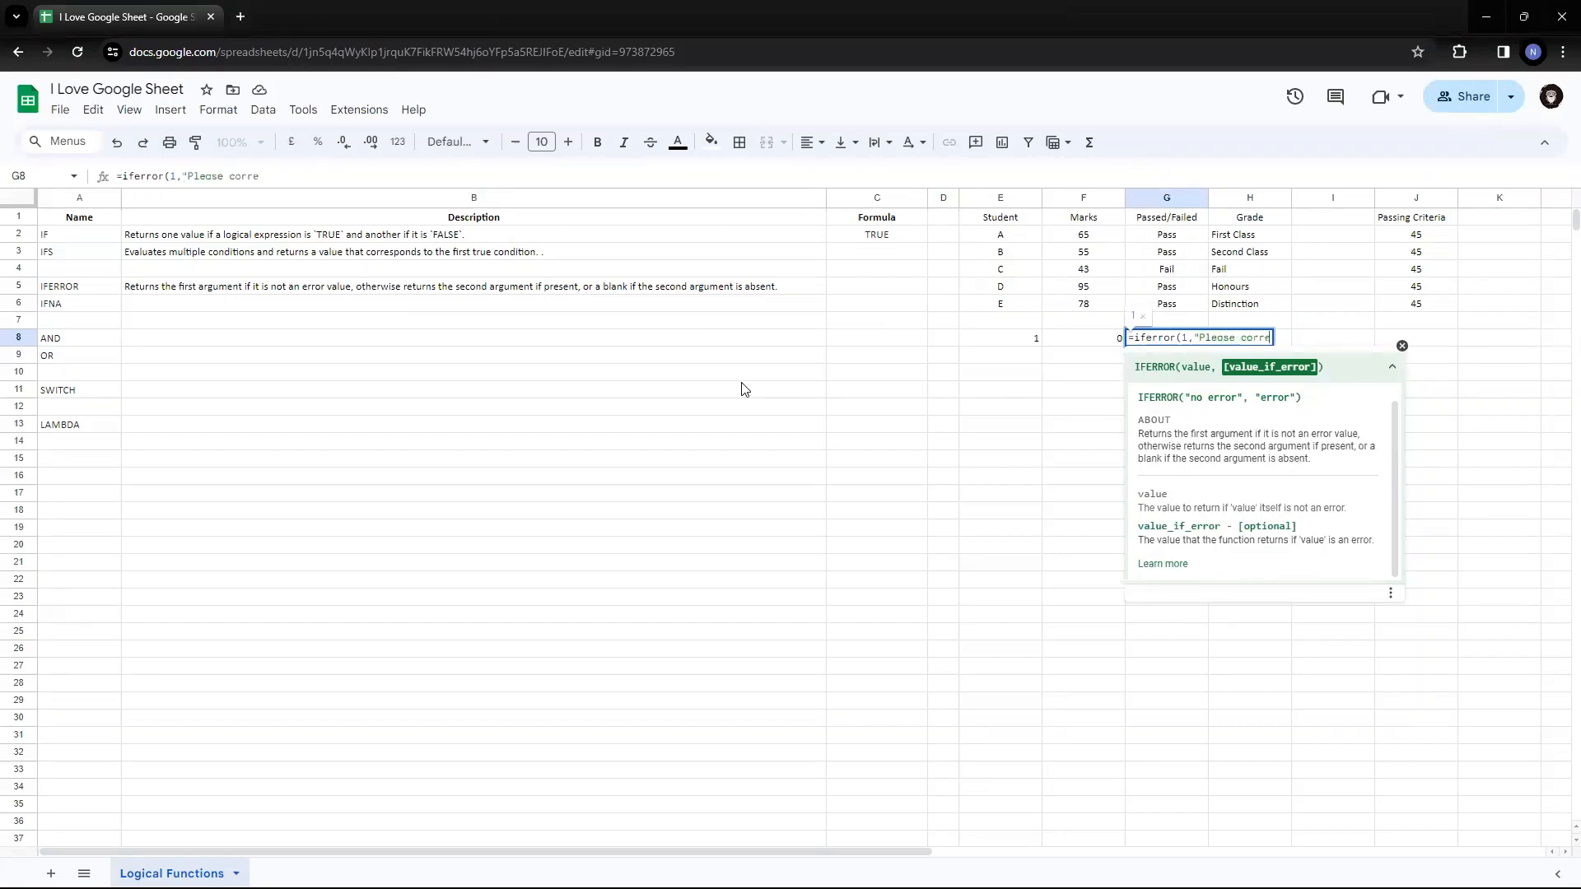
text(ct the numbner)
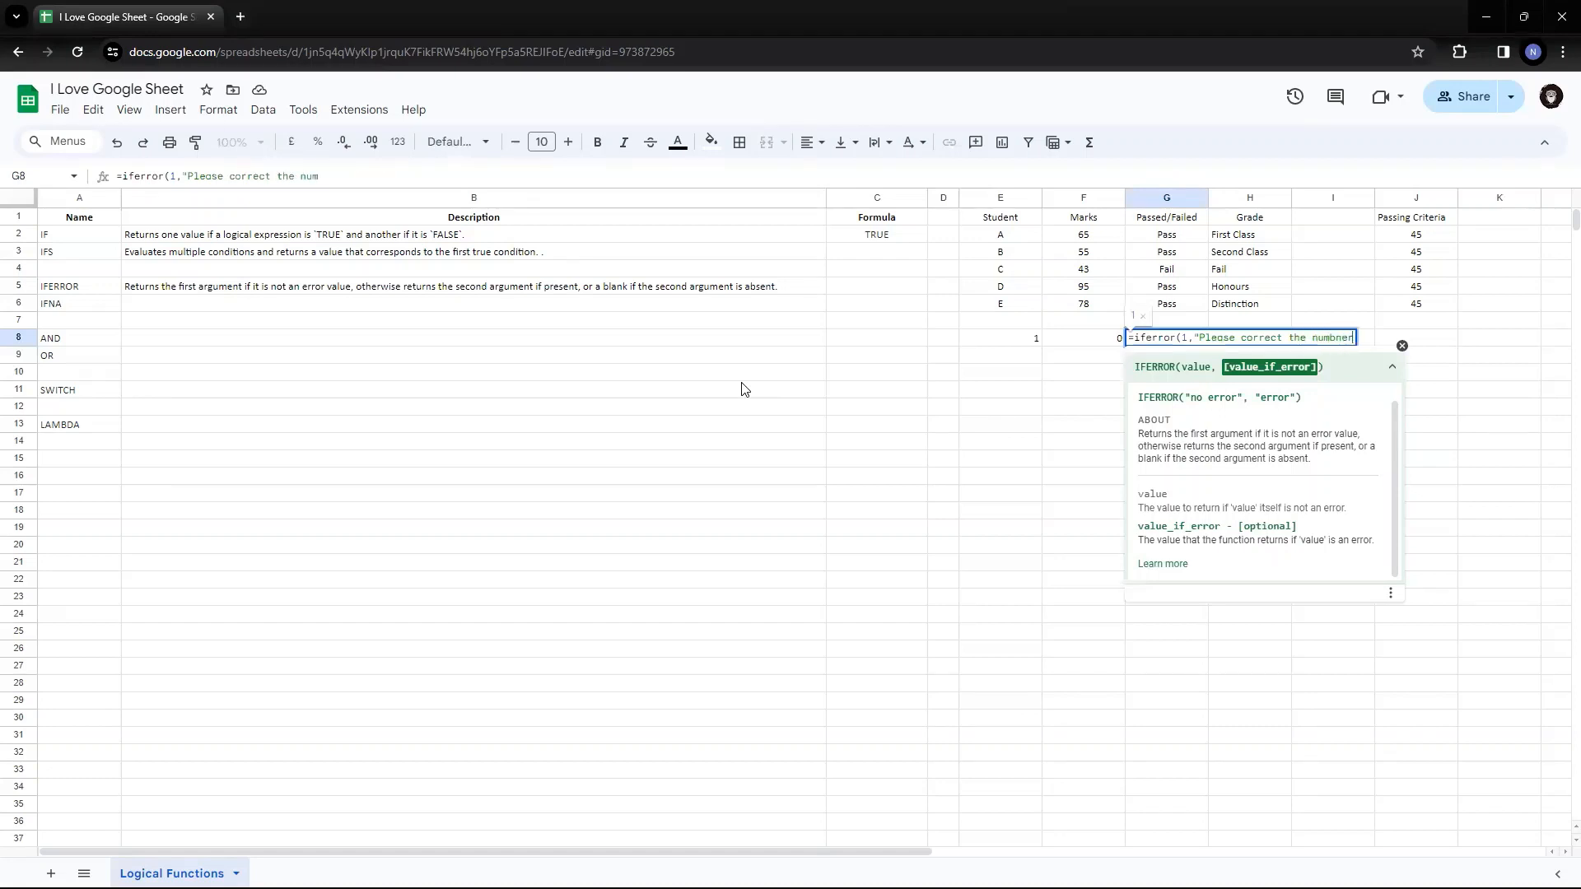
key(BackSpace)
key(BackSpace)
key(BackSpace)
text(er"))
key(Return)
key(Up)
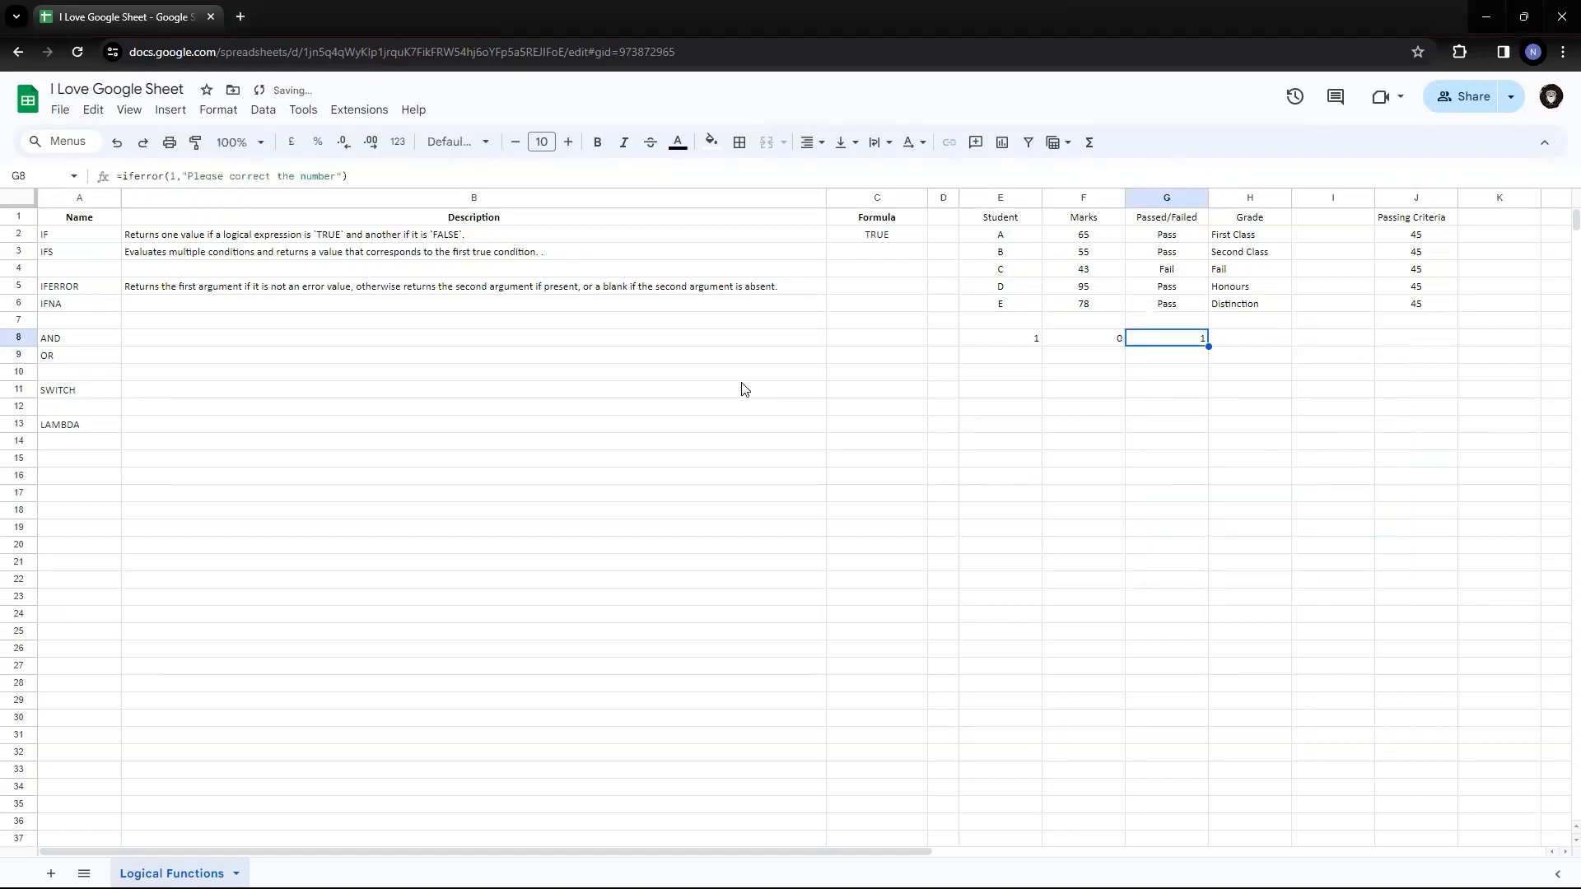
Replace the value 1 in G8's IFERROR formula with the division E8/F8, keeping the "Please correct the number" message.
key(Left)
key(Right)
key(Return)
key(Left)
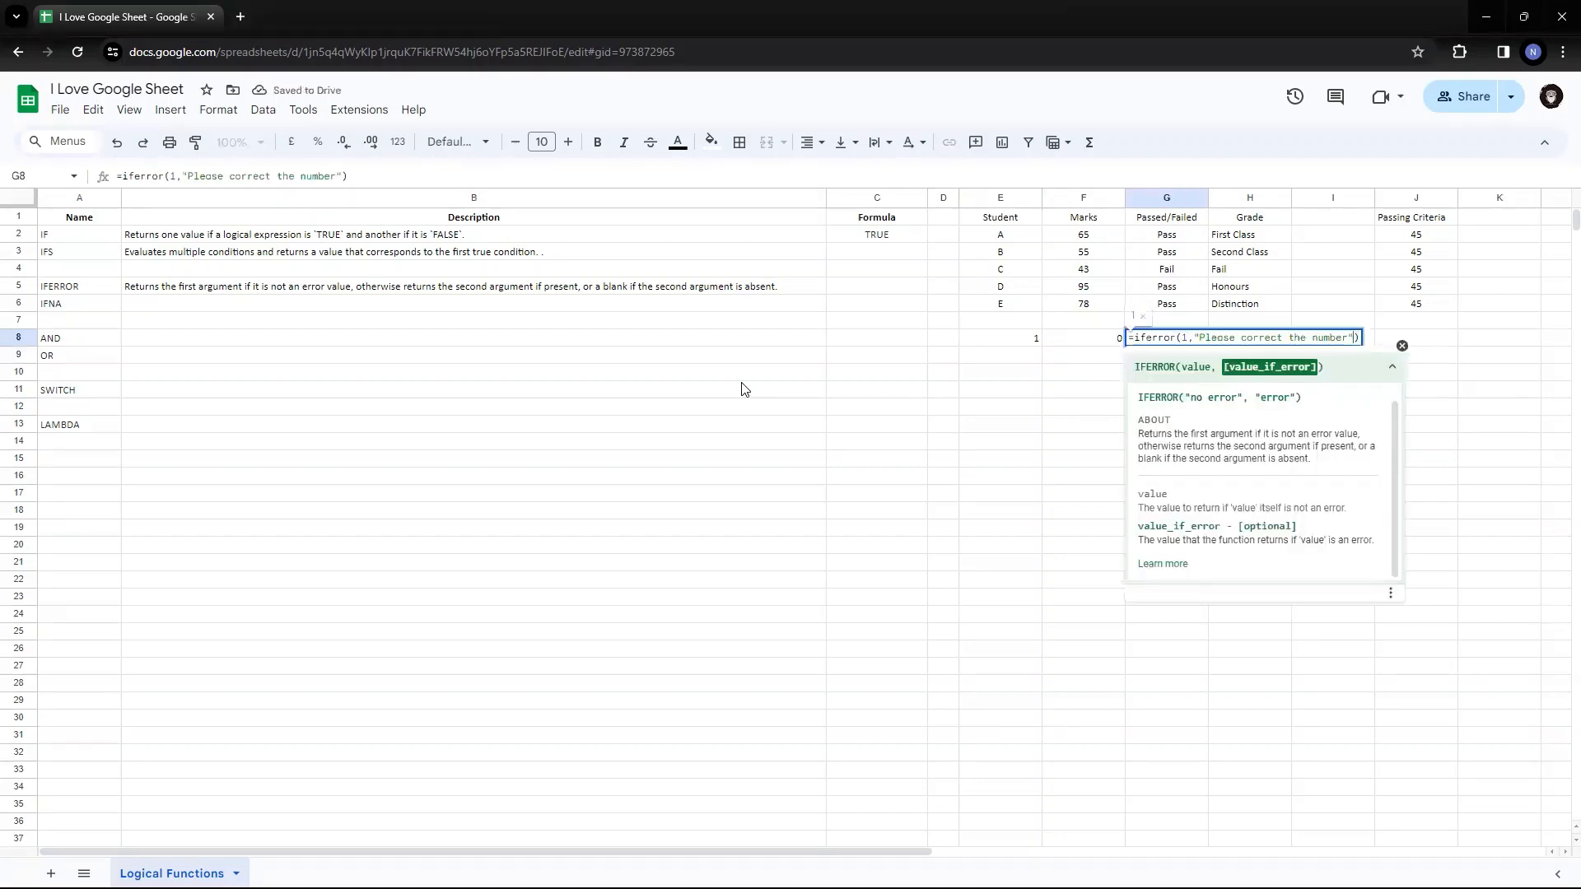
key(Left)
key(Left)
key(Left)
key(Left)
key(Left)
key(Left)
key(Left)
key(Left)
key(Left)
key(Left)
key(Left)
key(Left)
key(Left)
key(Left)
key(Left)
key(Left)
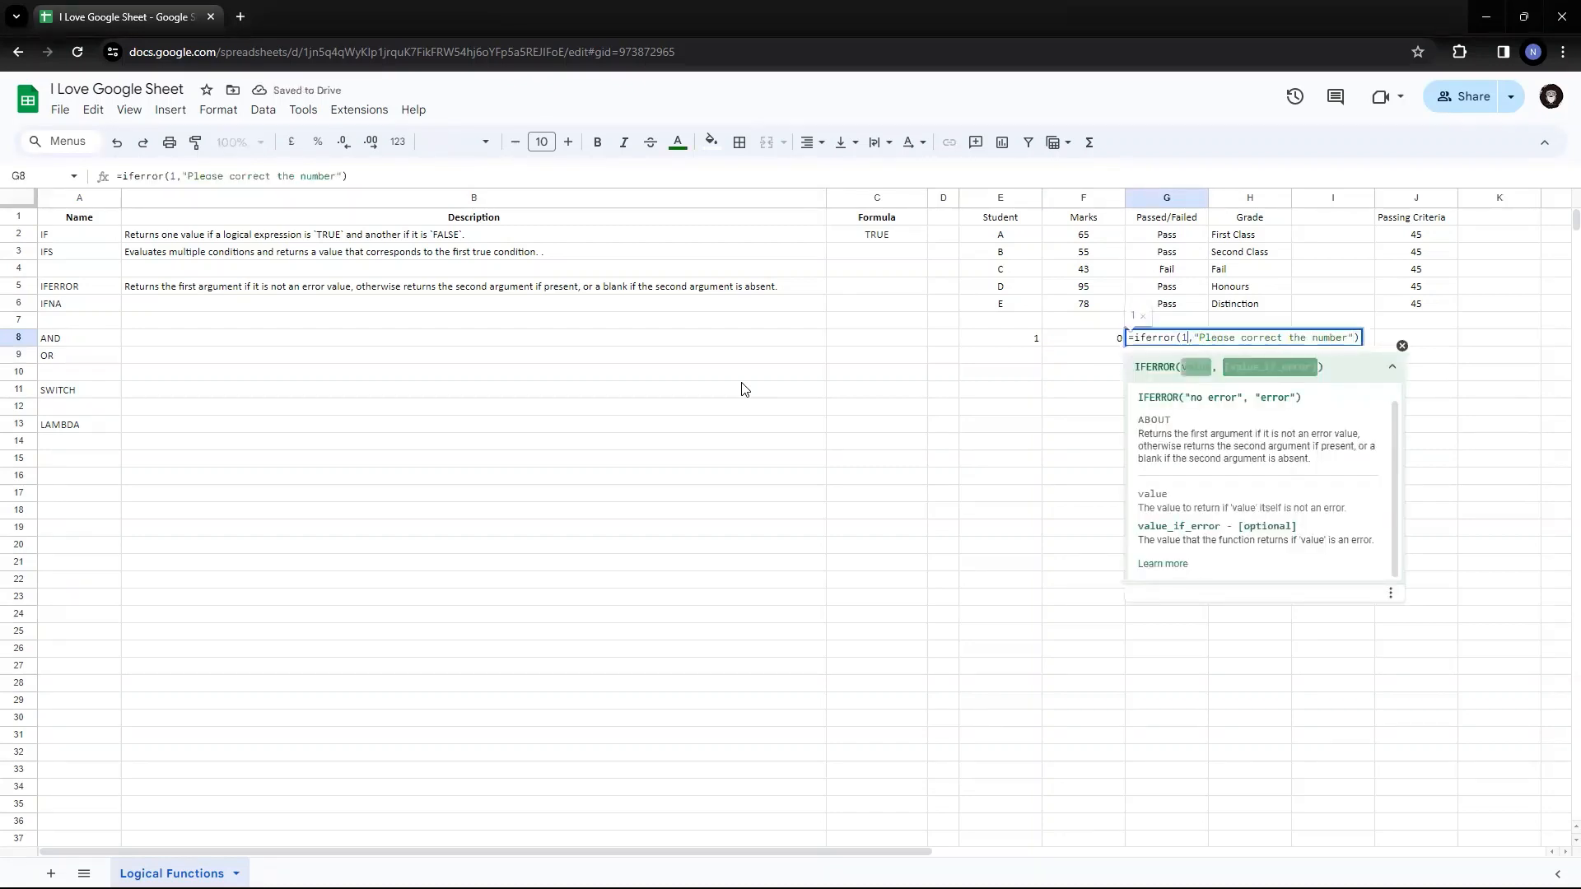
key(BackSpace)
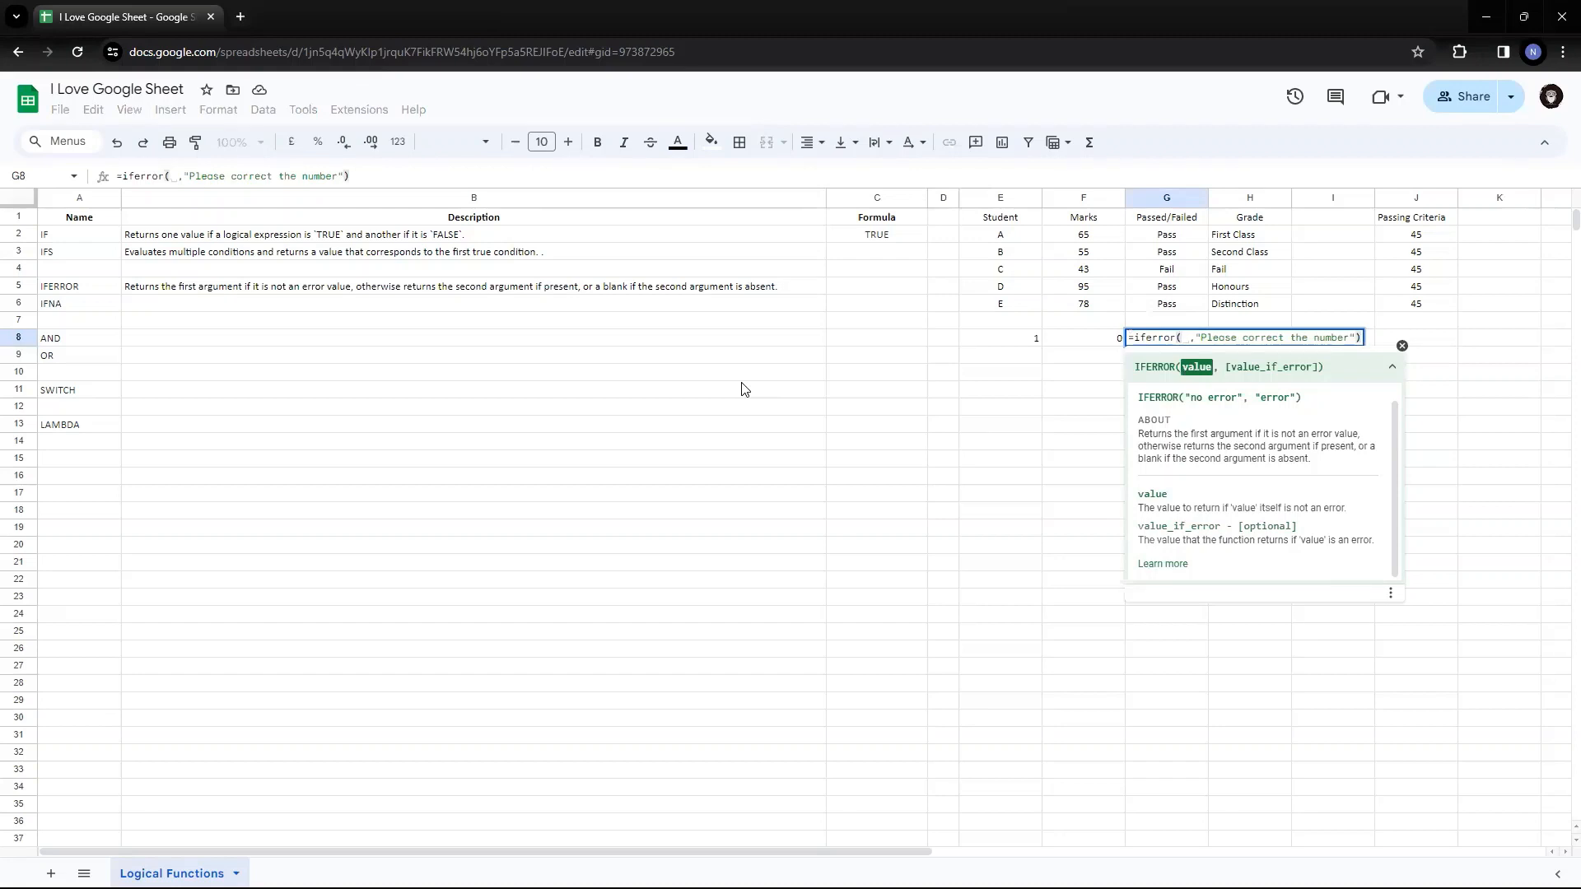
click(1006, 342)
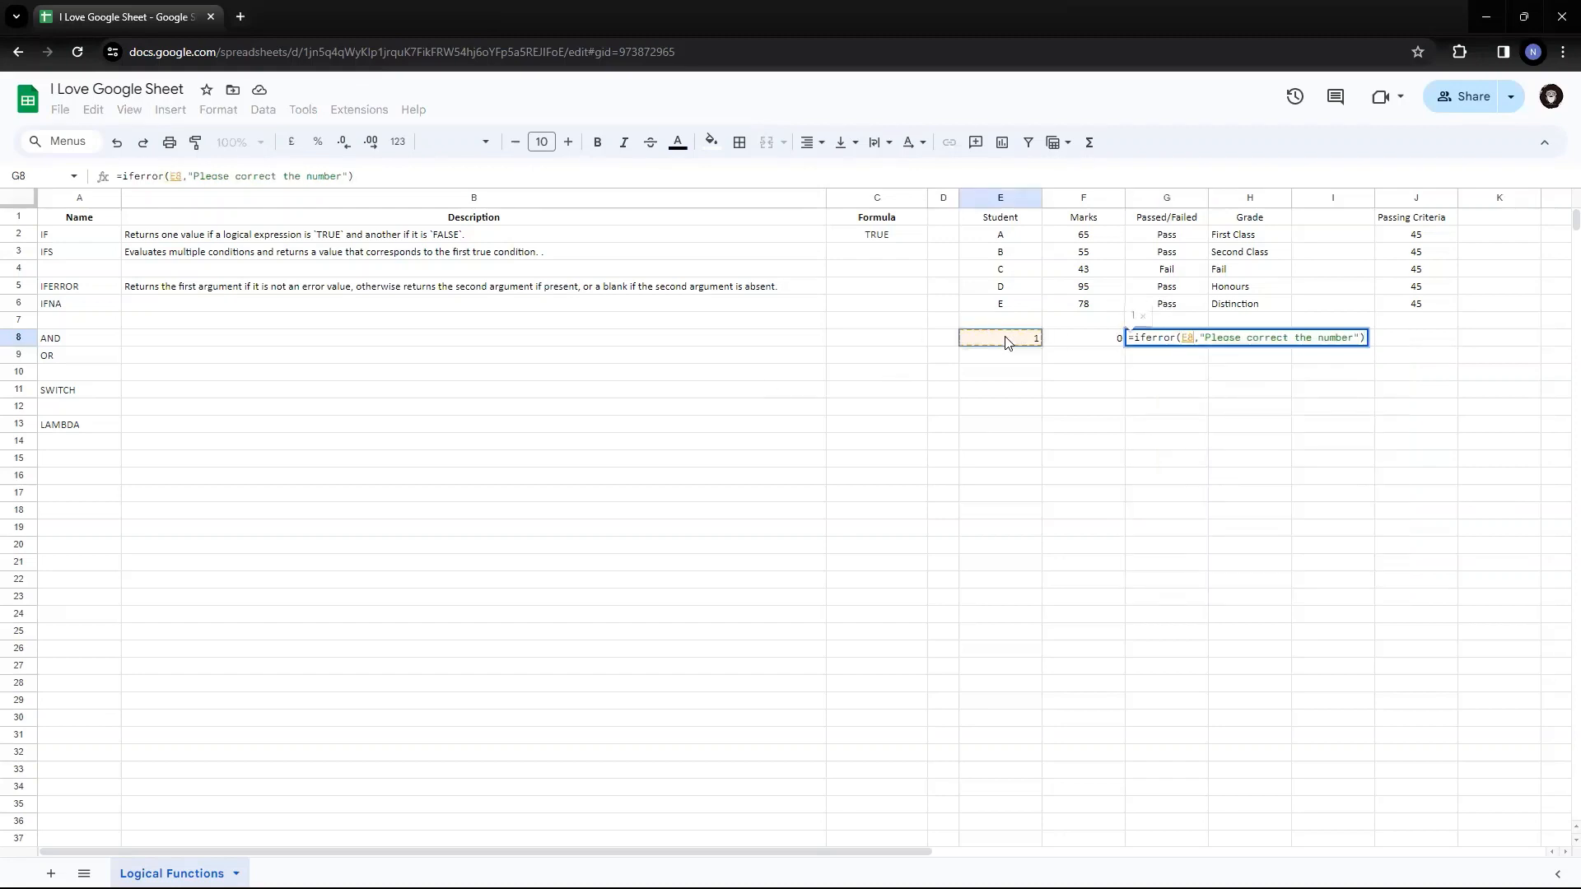
text(/)
click(1078, 343)
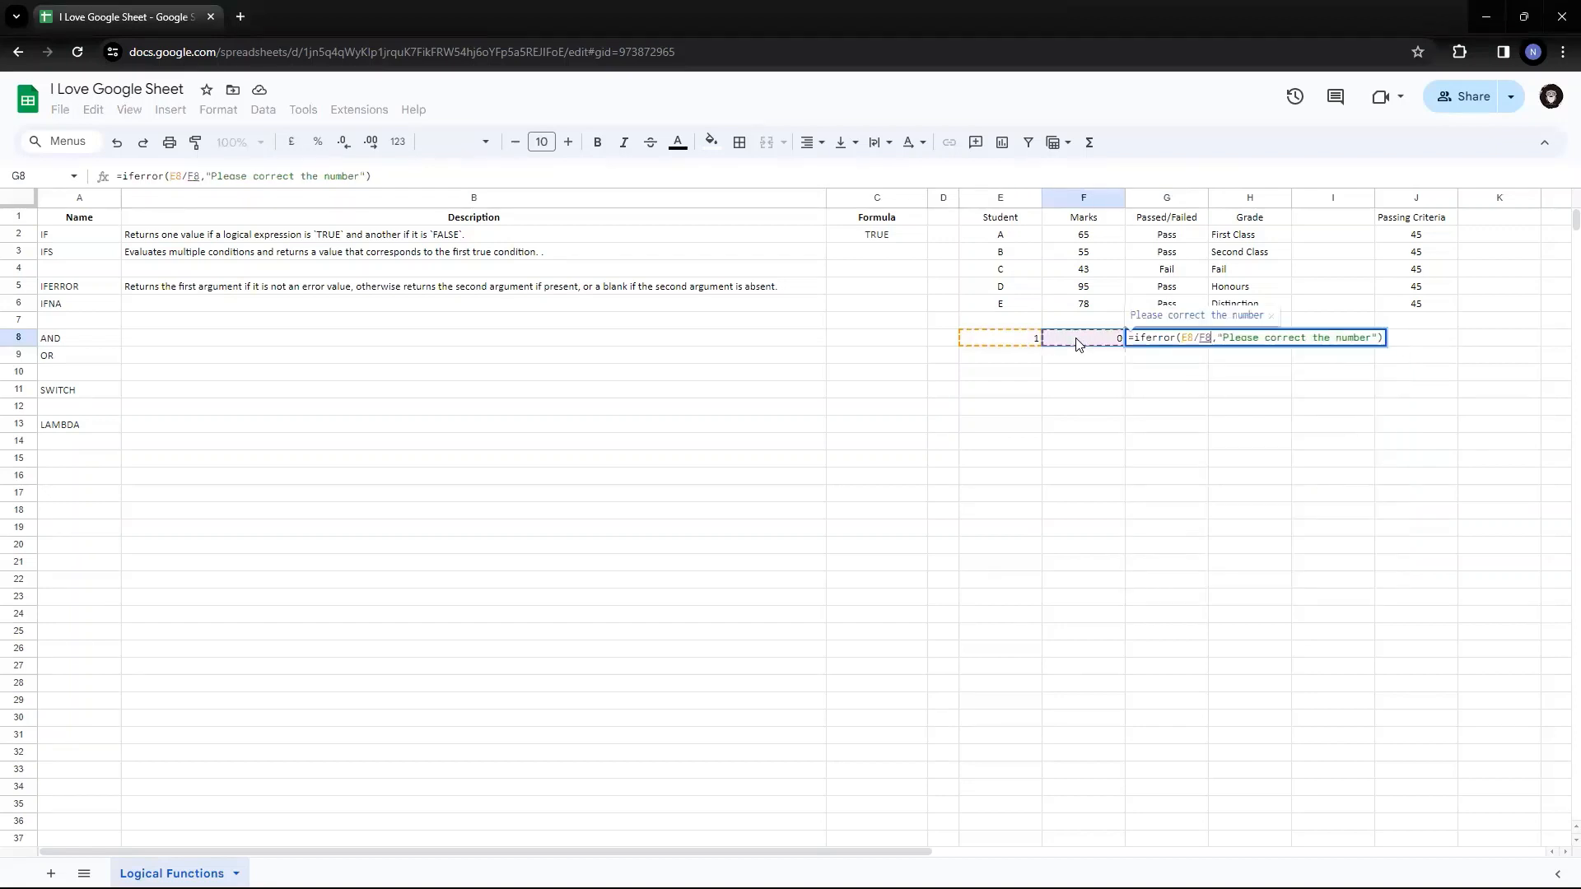
key(Return)
key(Up)
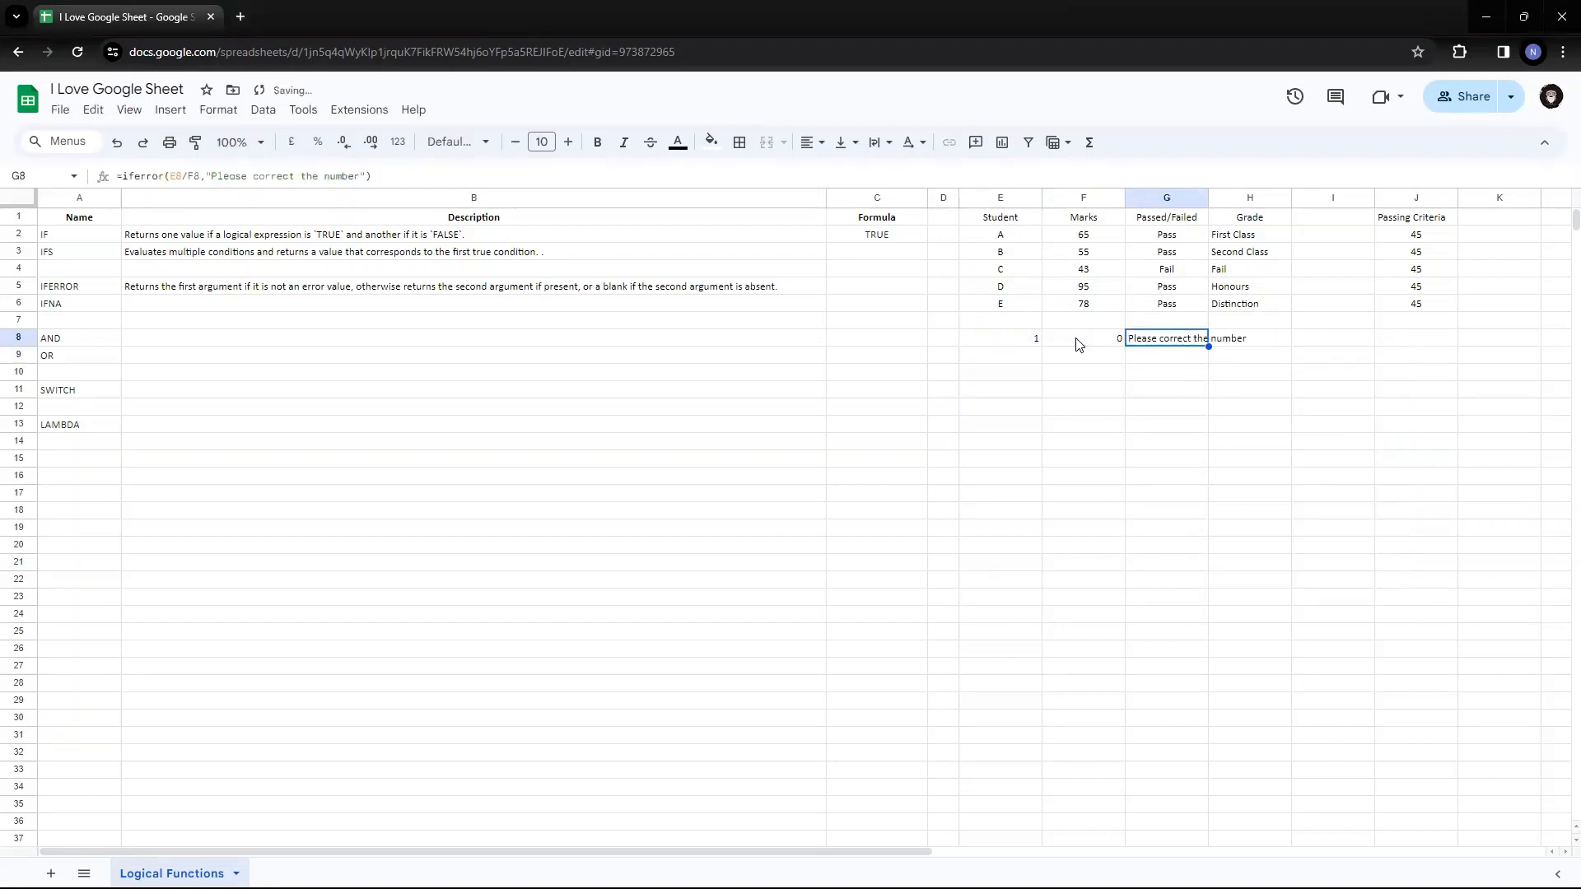
click(1077, 344)
key(Right)
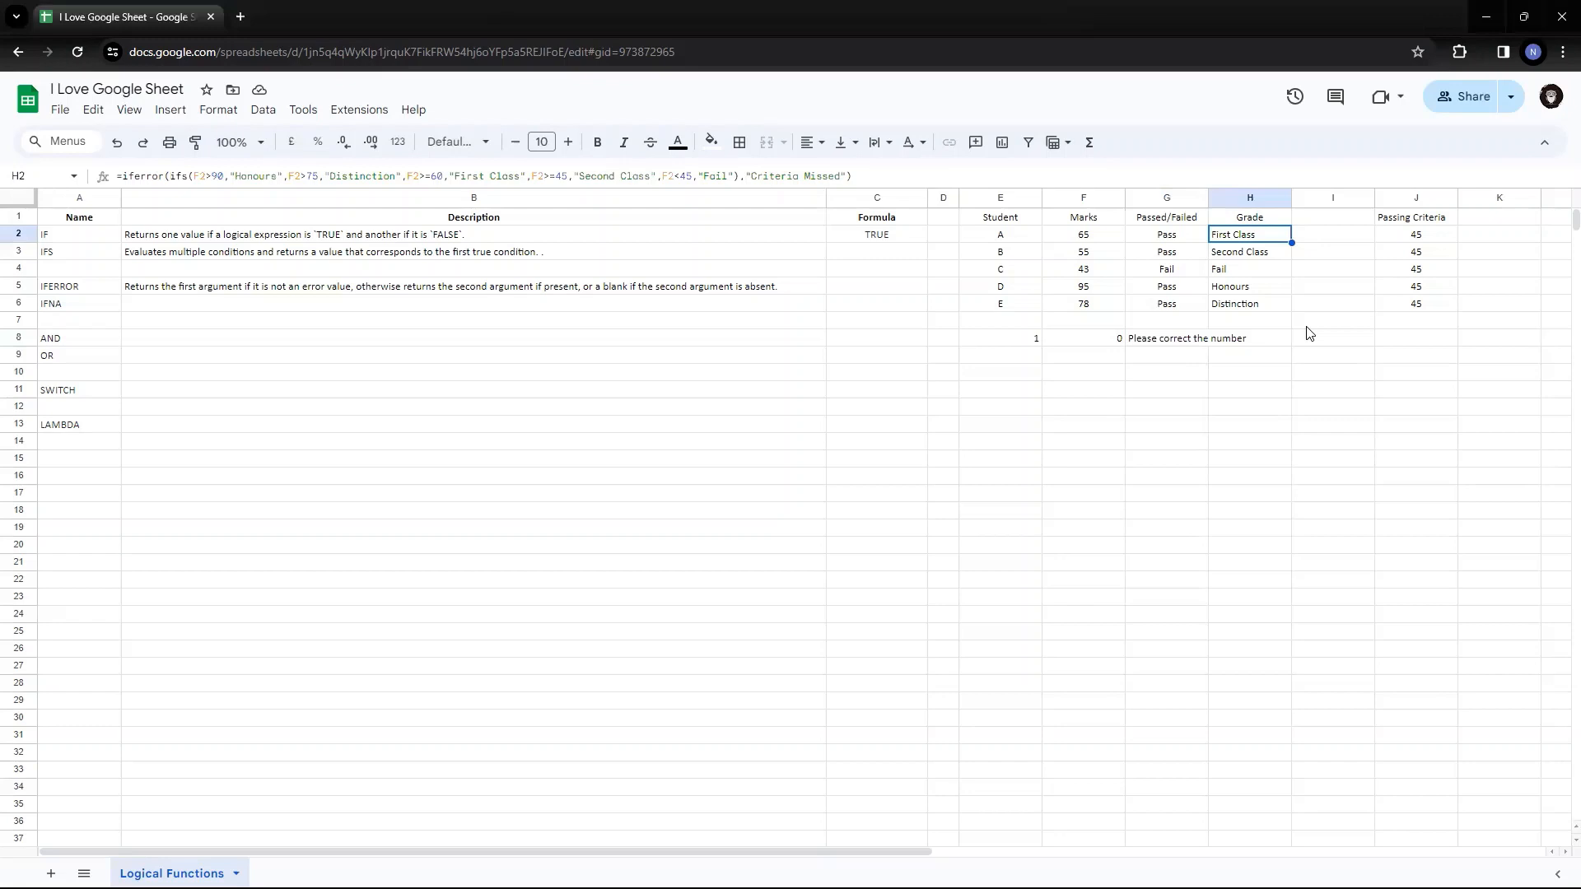
Examine the grade formulas in H2:H6, which wrap IFS in IFERROR.
key(shift+Down)
key(shift+Down)
key(shift+Down)
key(shift+Down)
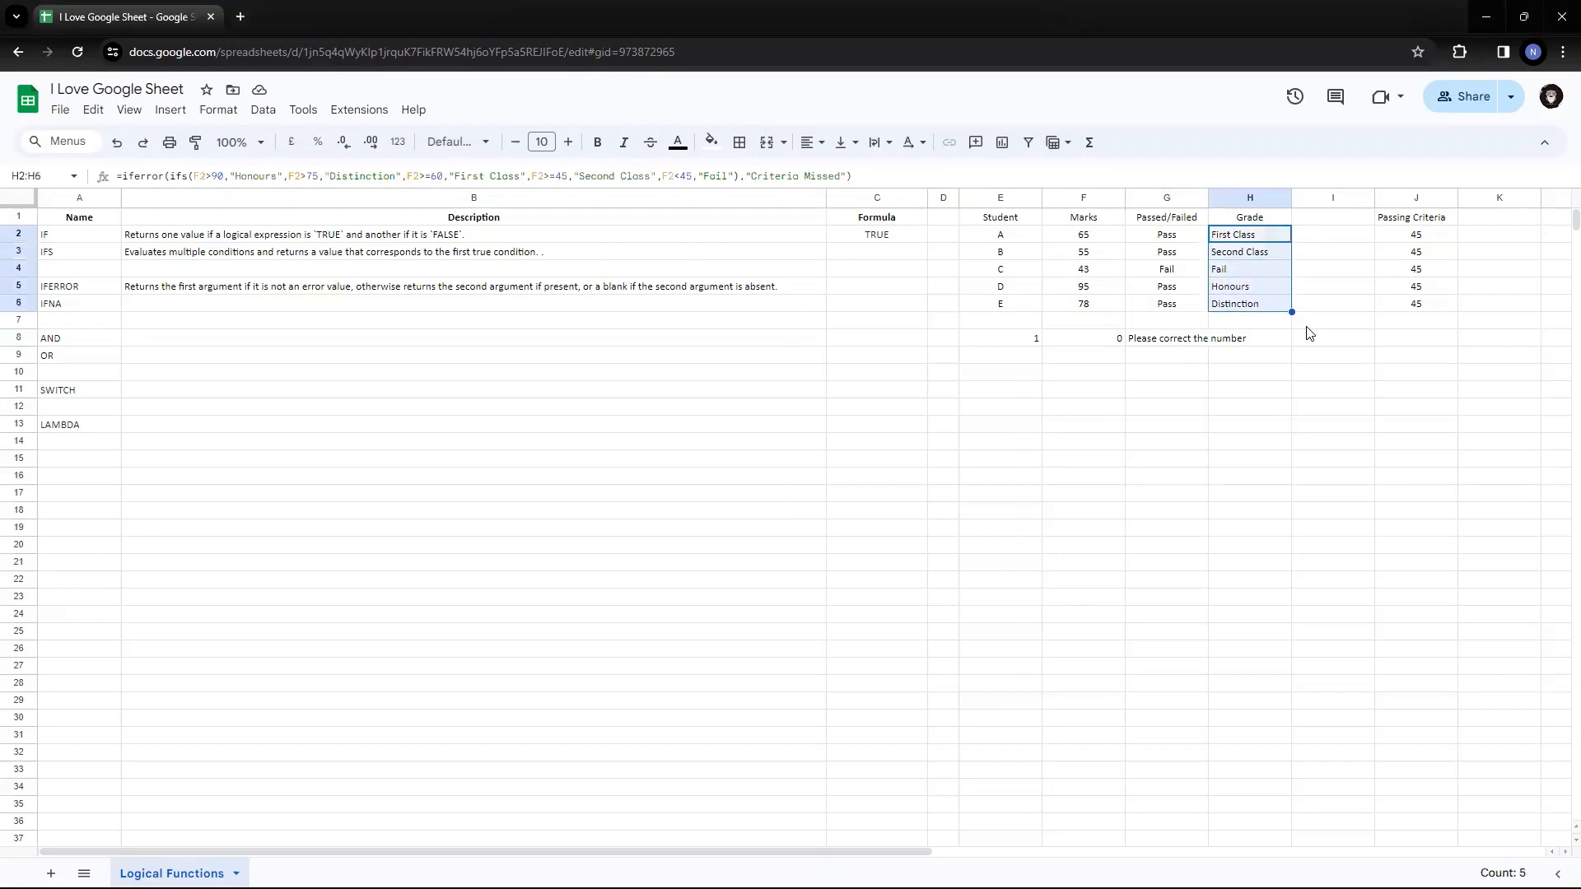
key(Down)
key(Down)
key(Up)
key(Up)
key(Up)
key(Down)
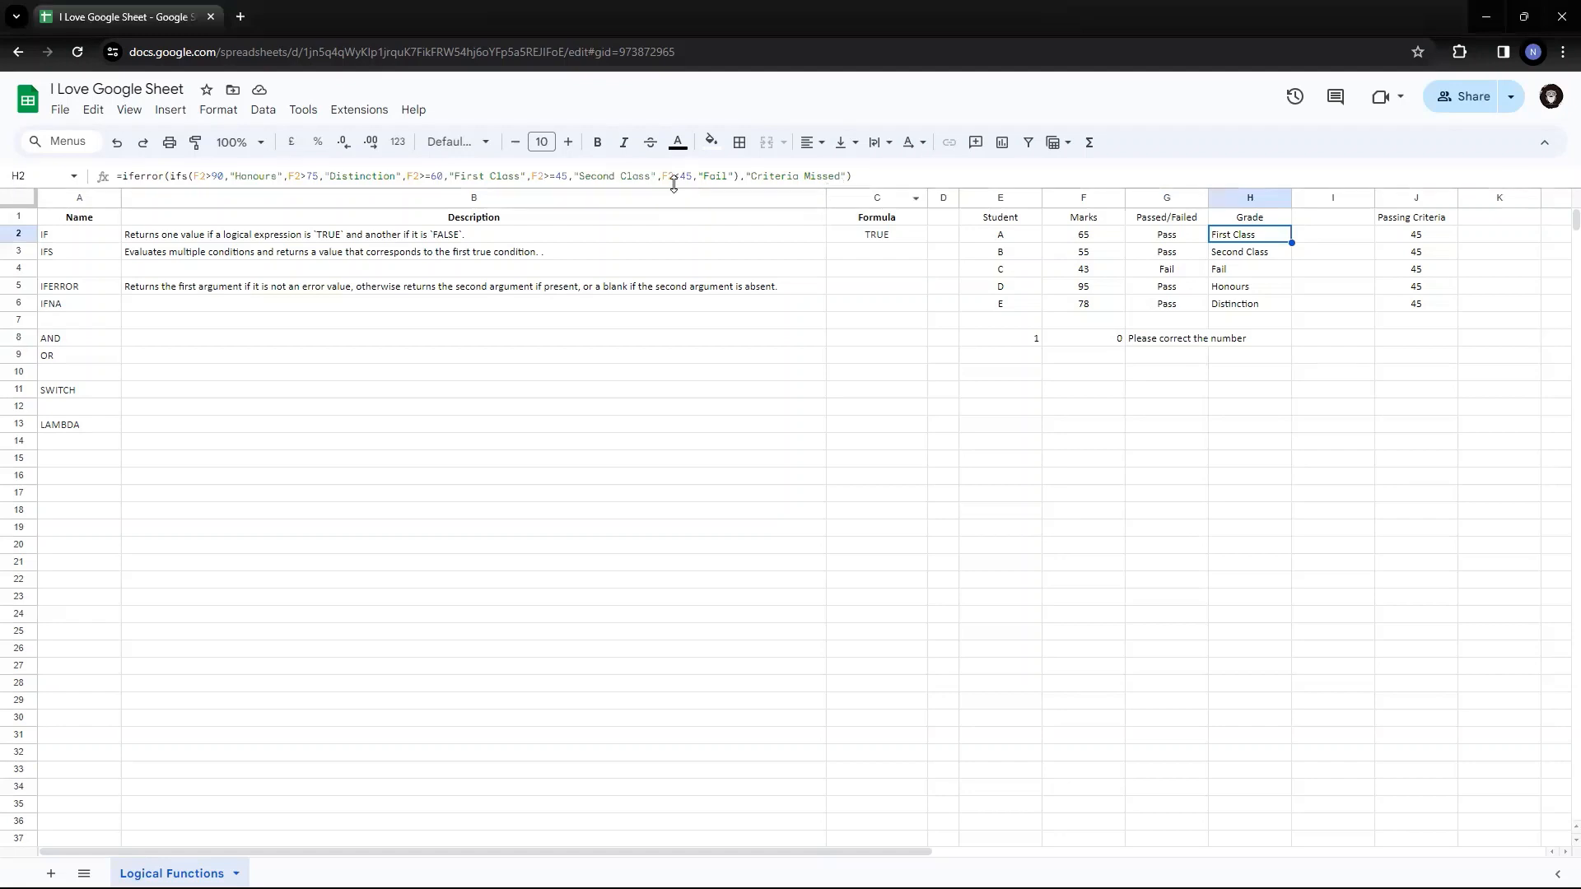
Remove the F2<45,"Fail" condition from the IFS part of the grade formula in H2.
drag(663, 176, 733, 177)
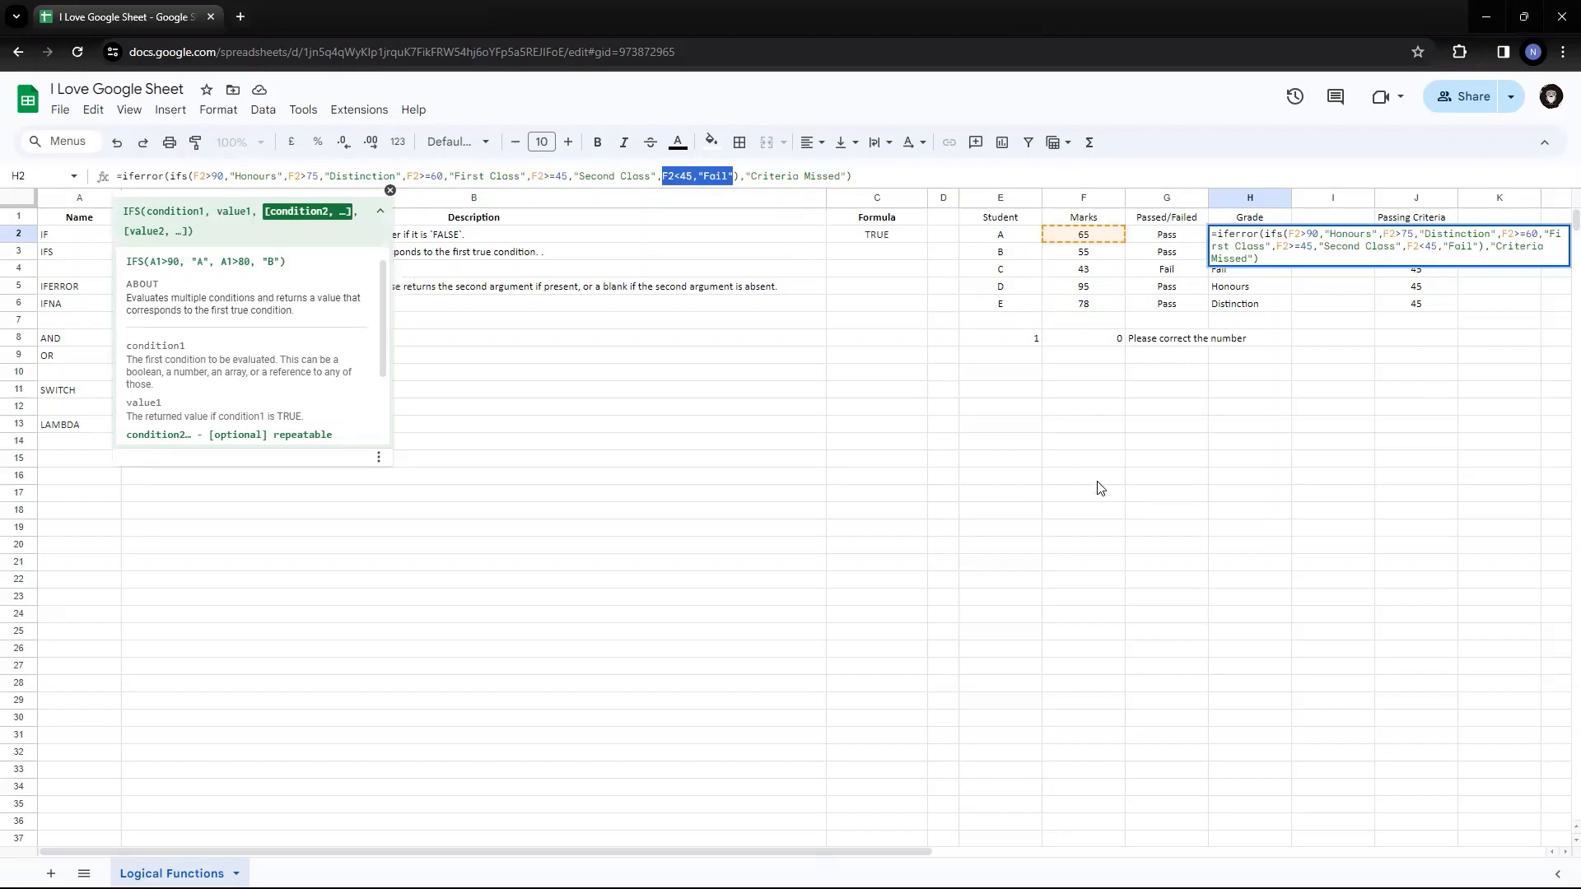
key(BackSpace)
key(BackSpace)
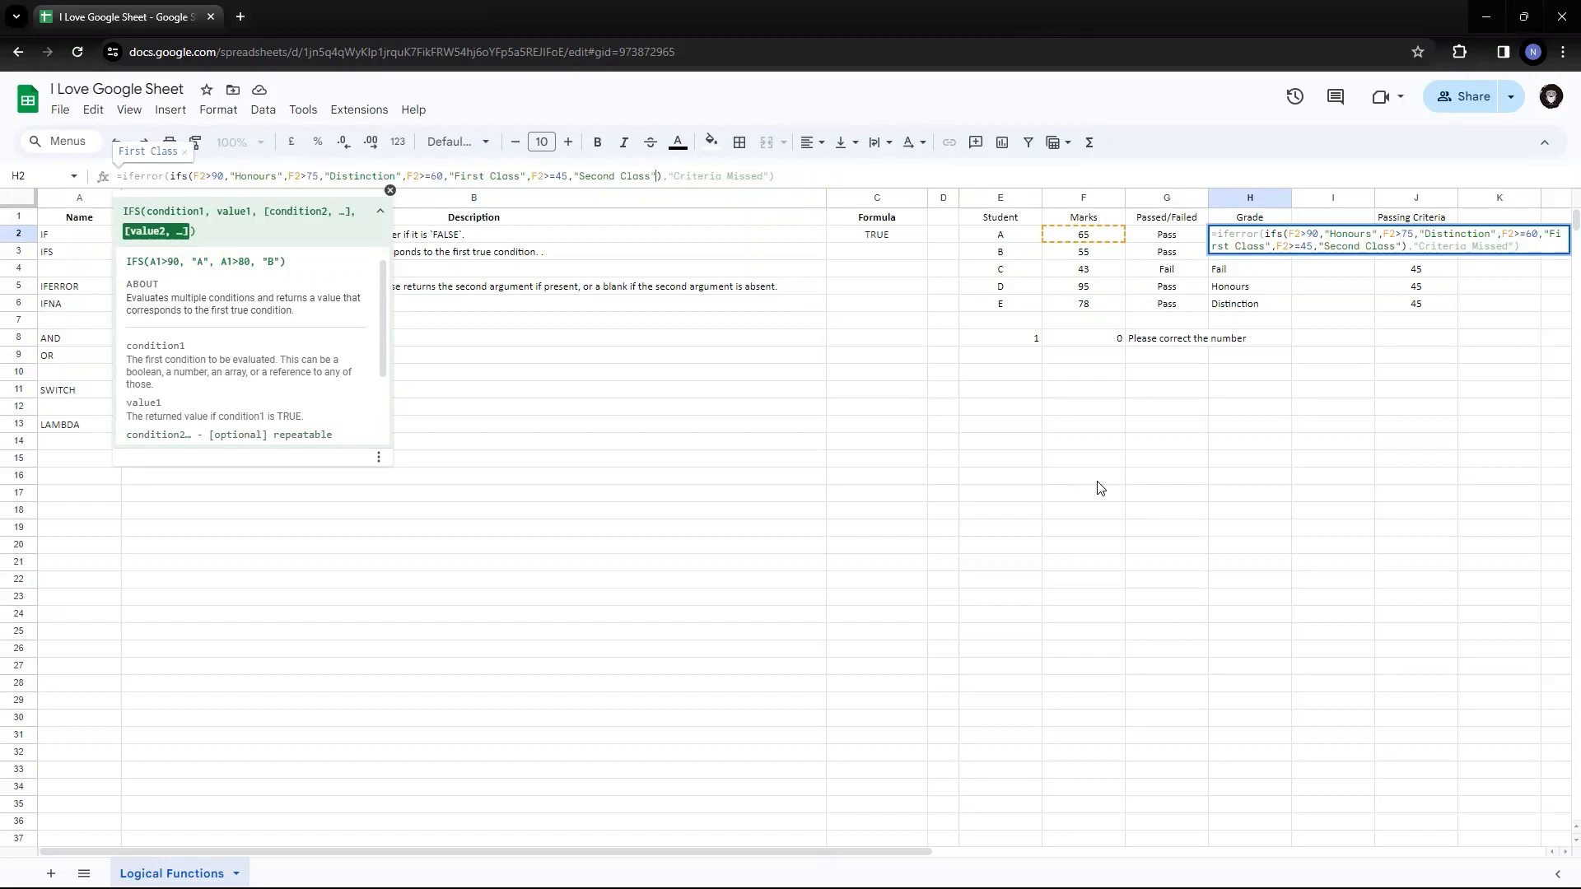
key(Return)
key(Up)
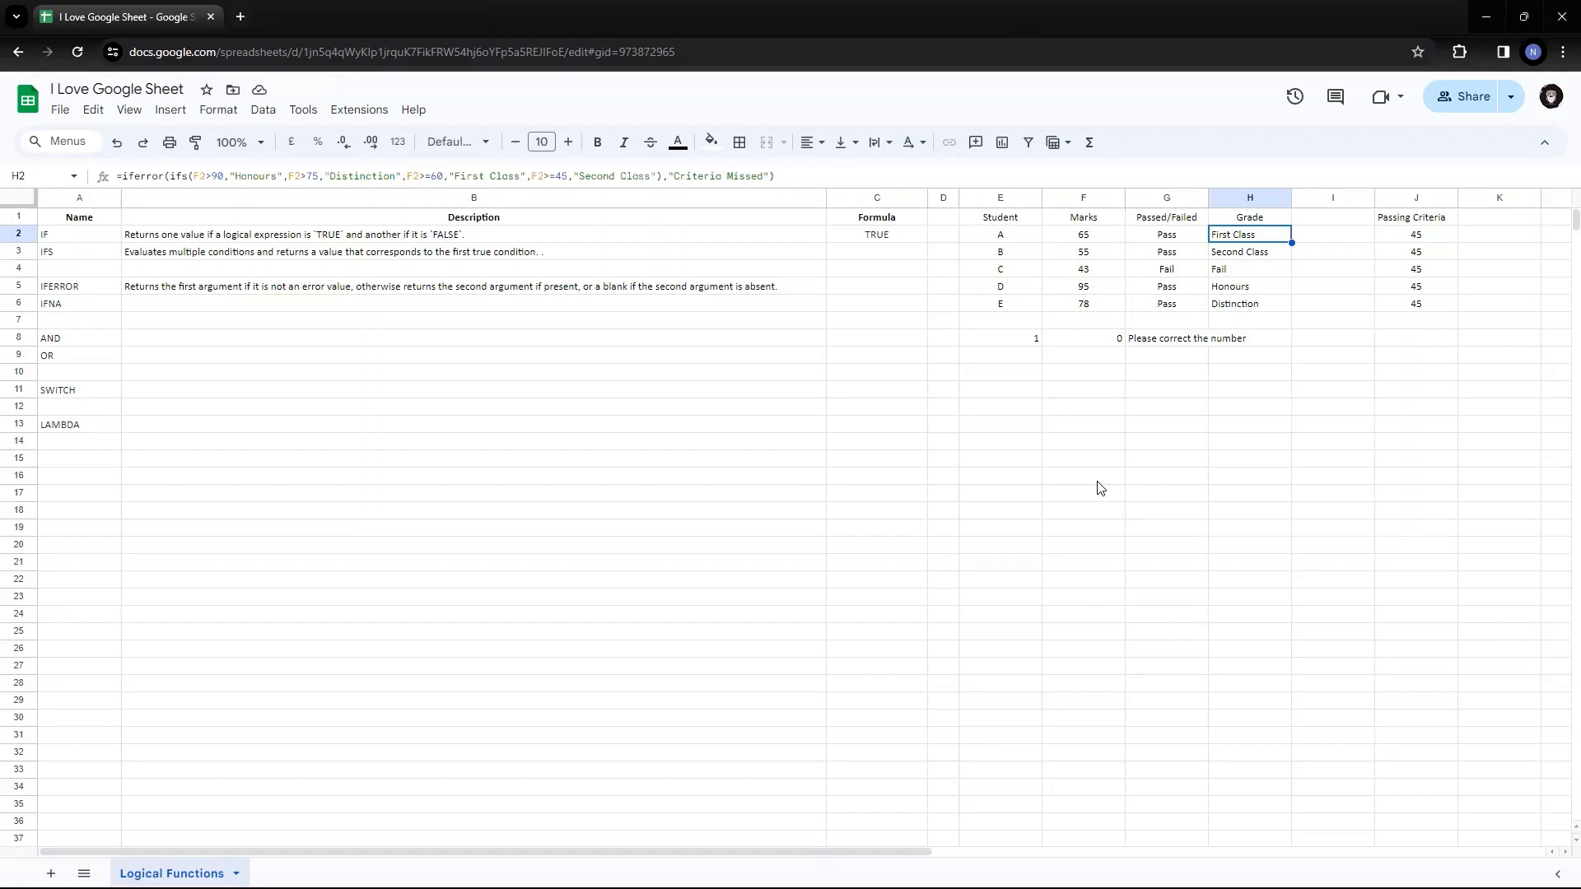
Copy the IFERROR grade formula from H2 down through H6 and check the grades.
key(ctrl+c)
key(shift+Down)
key(shift+Down)
key(shift+Down)
key(shift+Down)
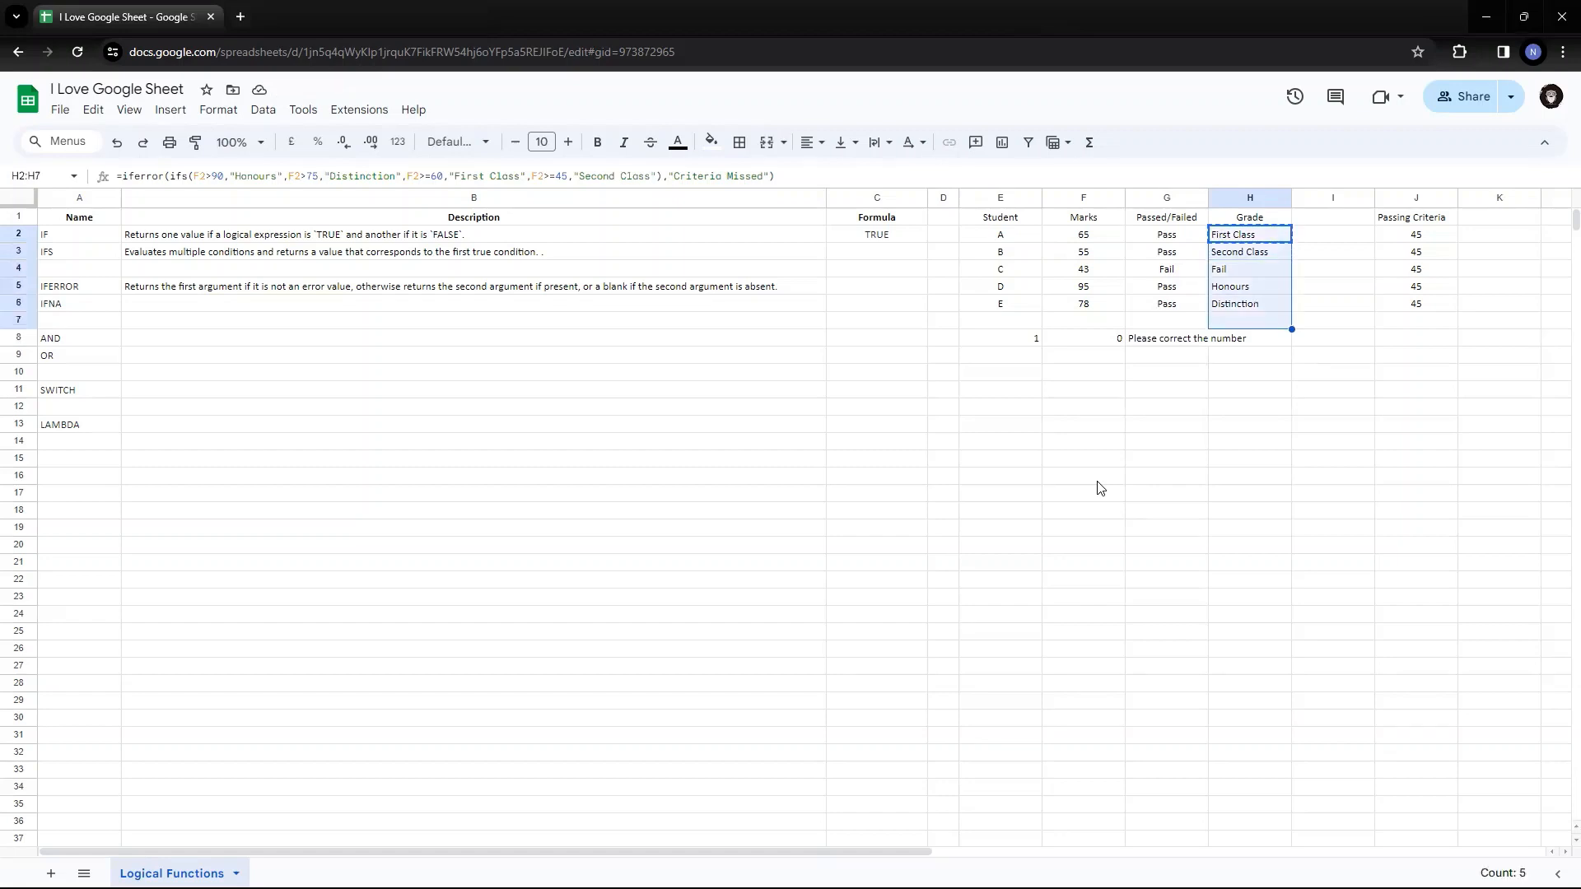
key(ctrl+v)
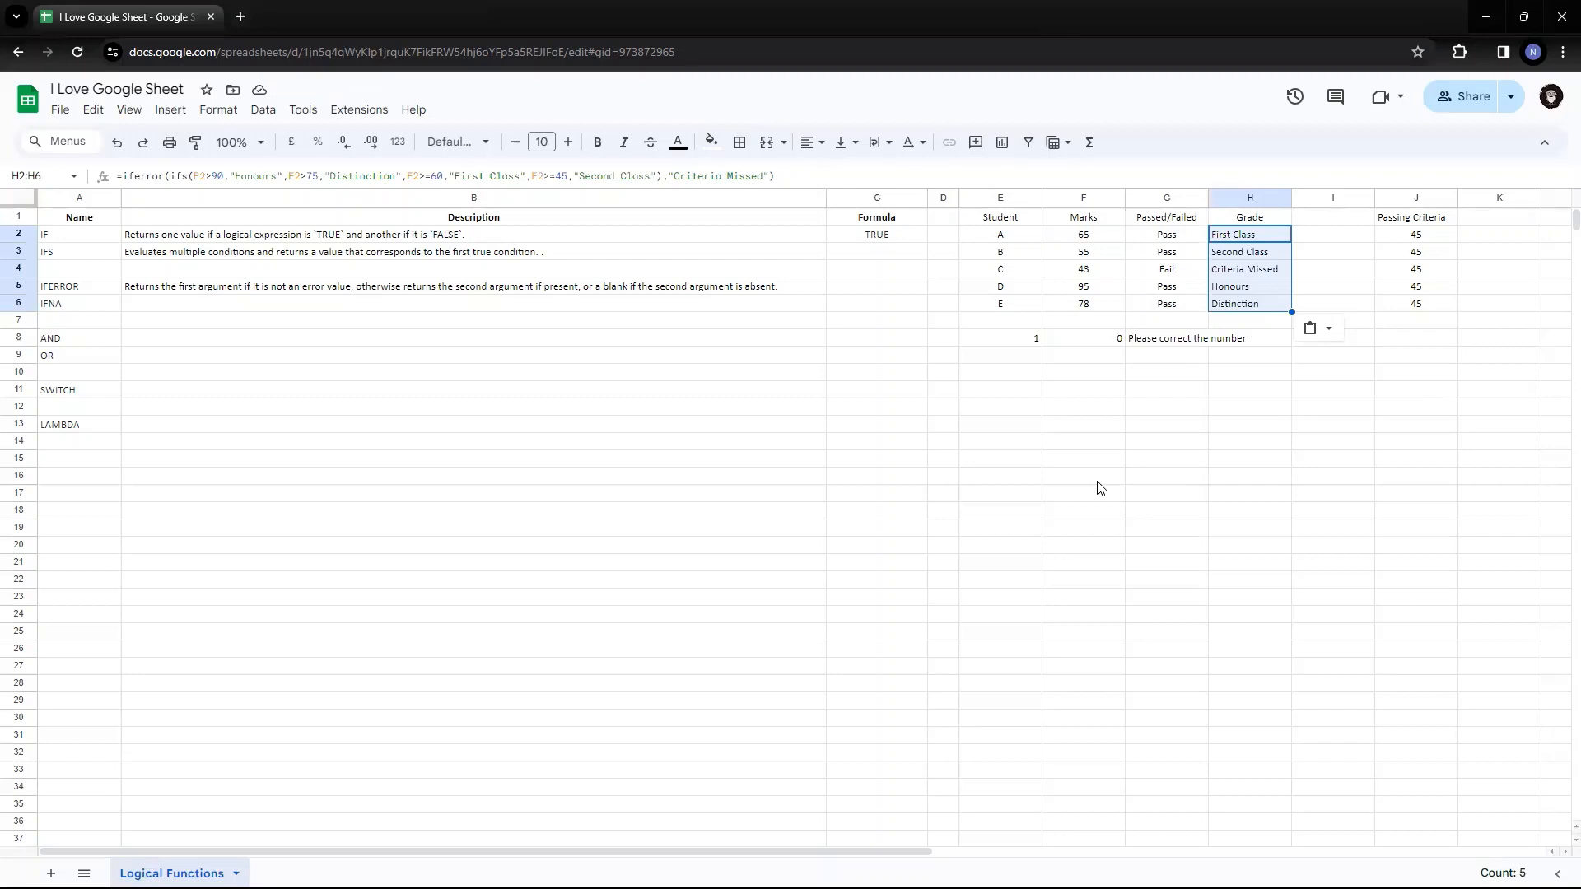
key(Down)
key(Down)
key(Up)
key(Up)
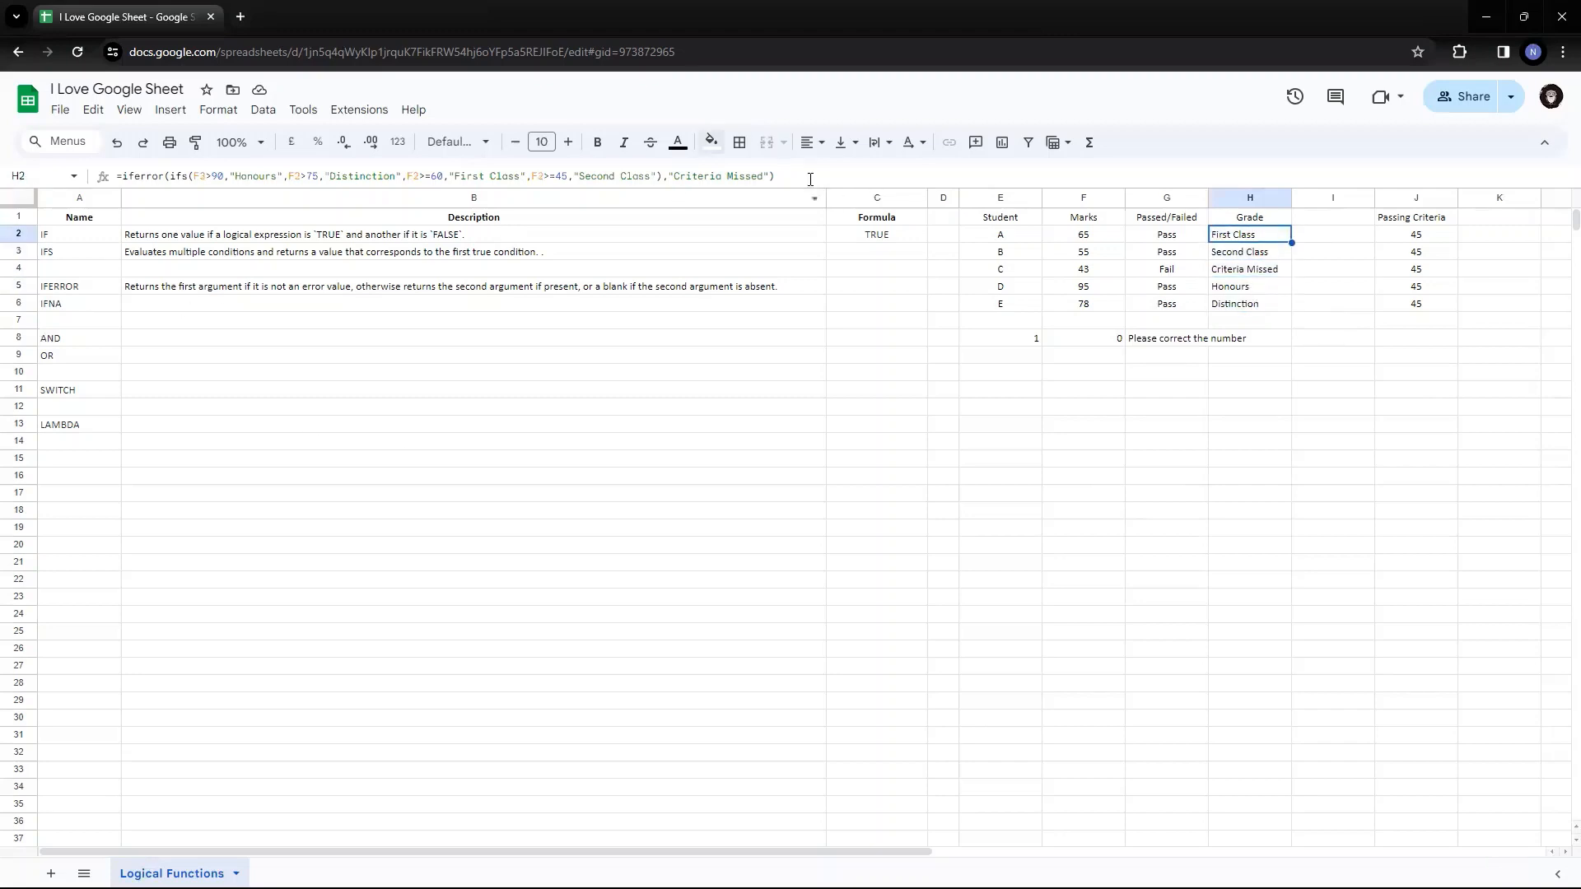
Strip the IFERROR wrapper and its "Criteria Missed" message from the formula in H2, leaving only the IFS function.
click(169, 176)
key(BackSpace)
key(BackSpace)
key(BackSpace)
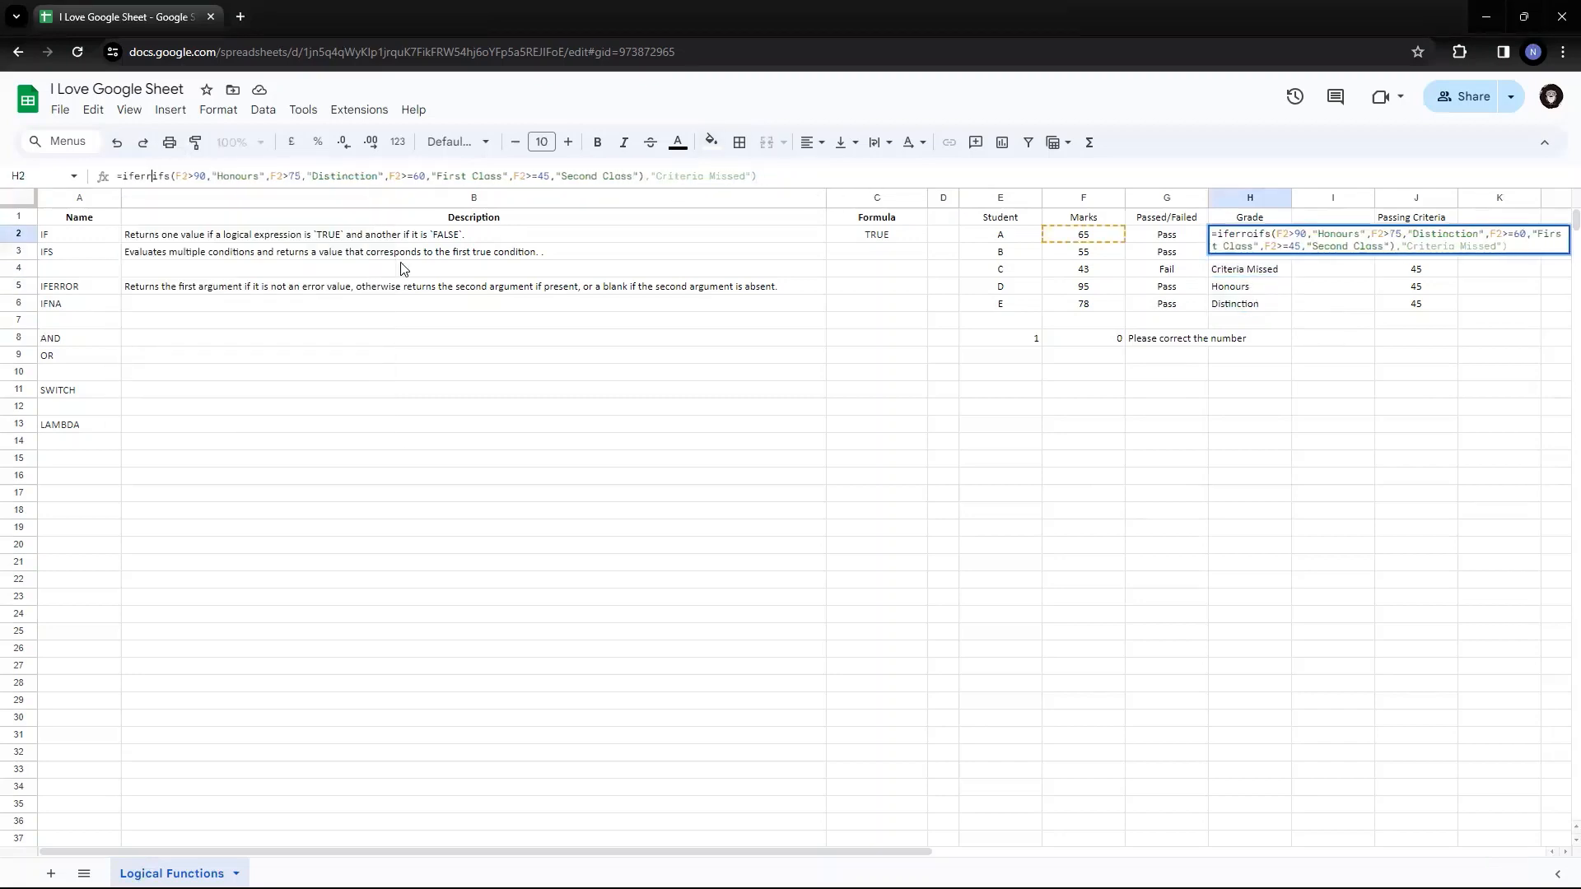
key(BackSpace)
key(BackSpace)
key(BackSpace)
key(BackSpace)
key(BackSpace)
key(BackSpace)
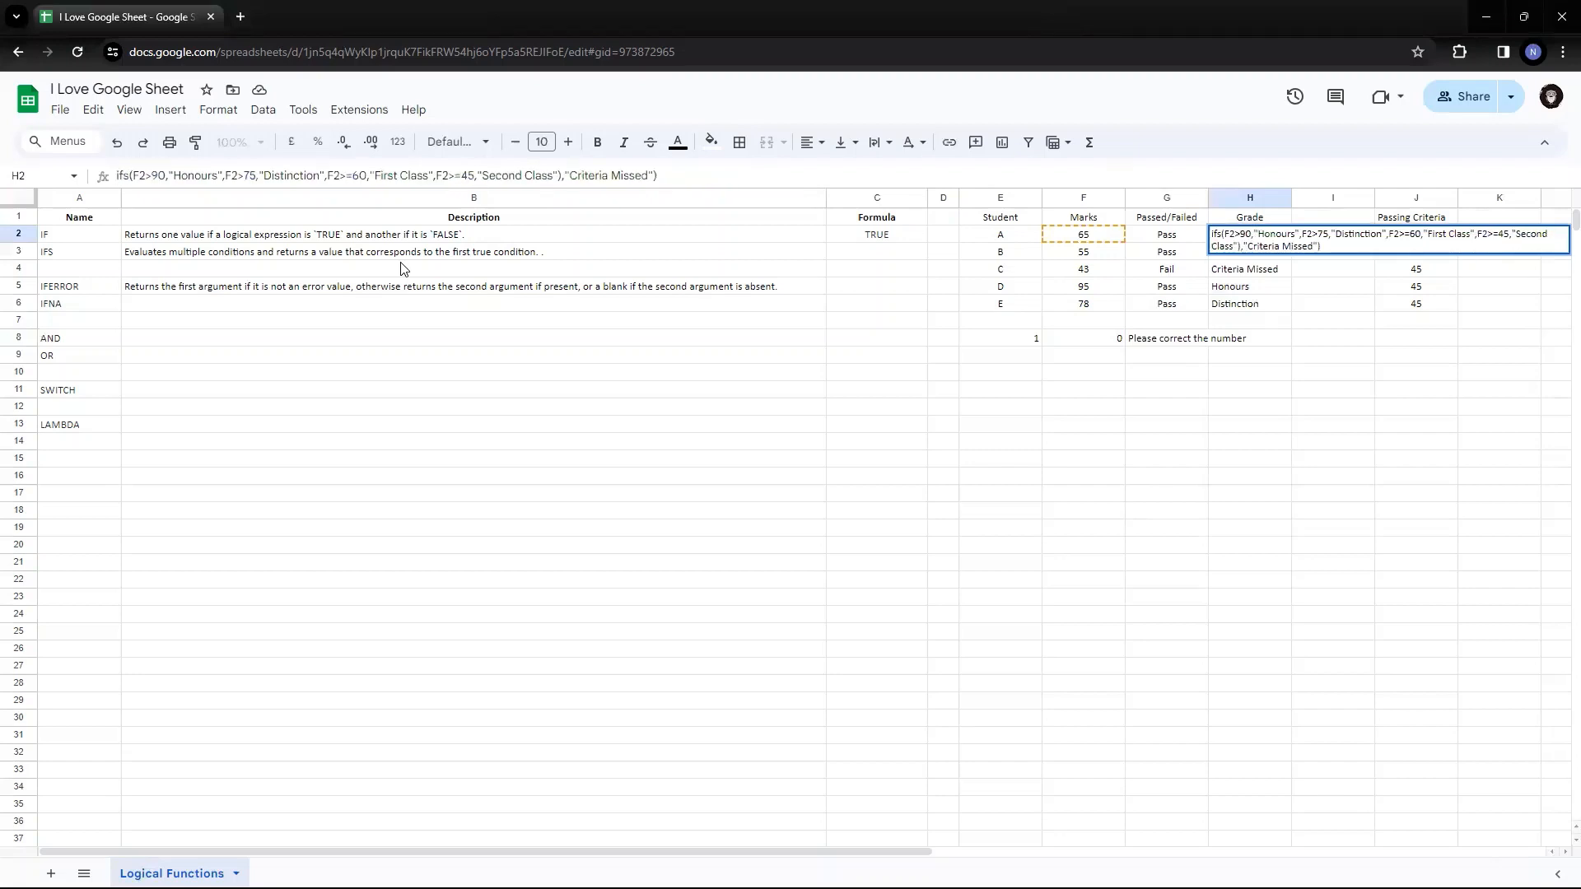
text(=)
key(End)
key(BackSpace)
key(BackSpace)
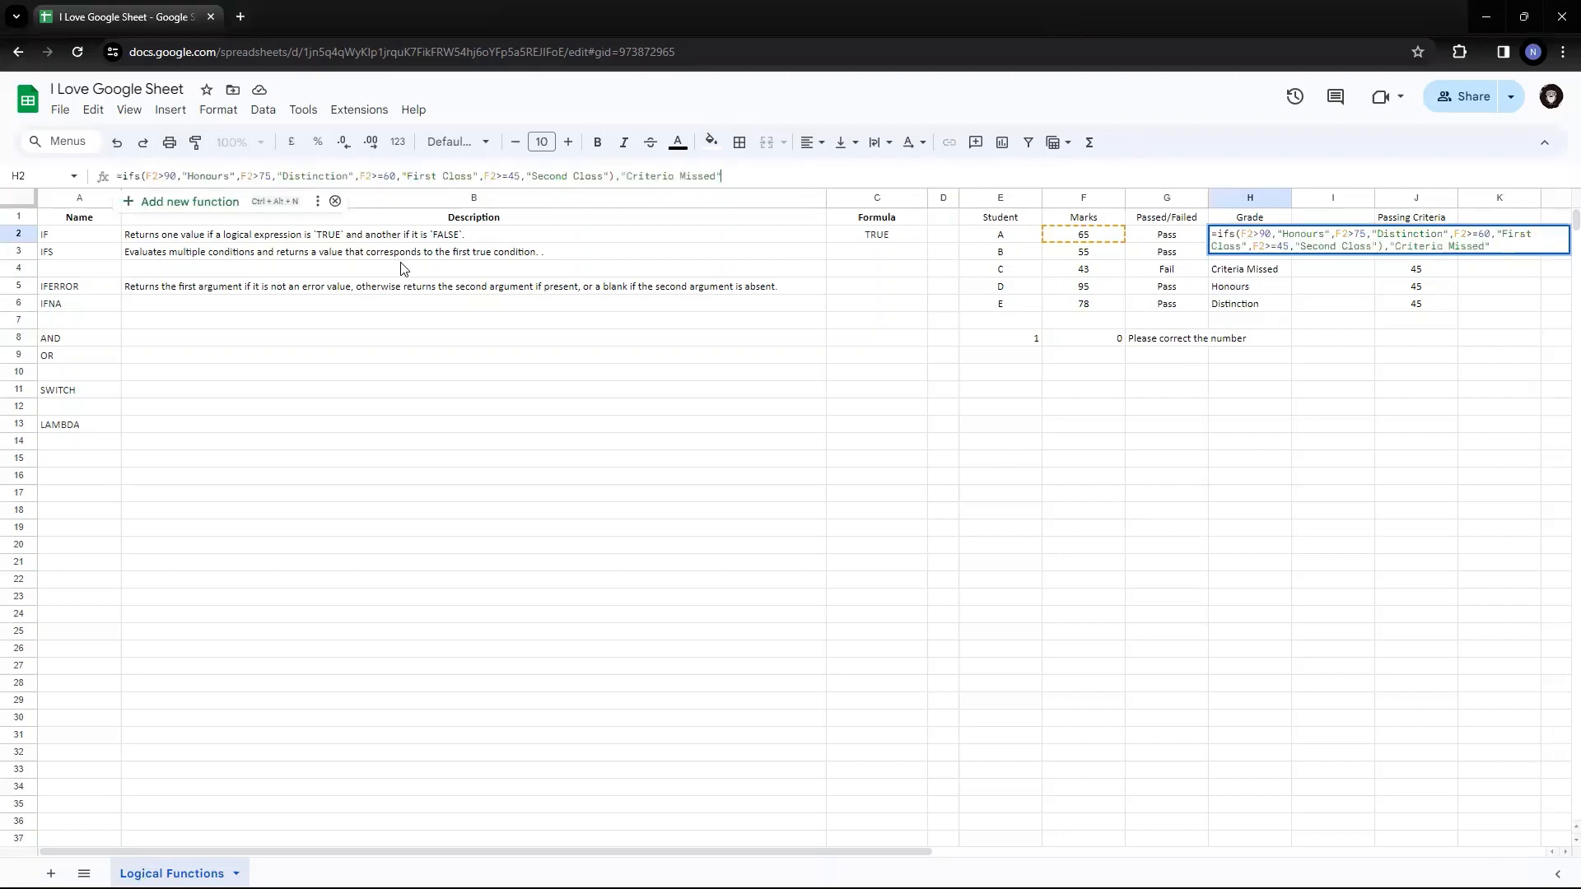
key(BackSpace)
key(BackSpace)
key(BackSpace)
key(BackSpace)
key(BackSpace)
key(BackSpace)
key(BackSpace)
key(BackSpace)
key(BackSpace)
key(BackSpace)
key(BackSpace)
key(BackSpace)
key(BackSpace)
key(BackSpace)
key(BackSpace)
key(BackSpace)
key(BackSpace)
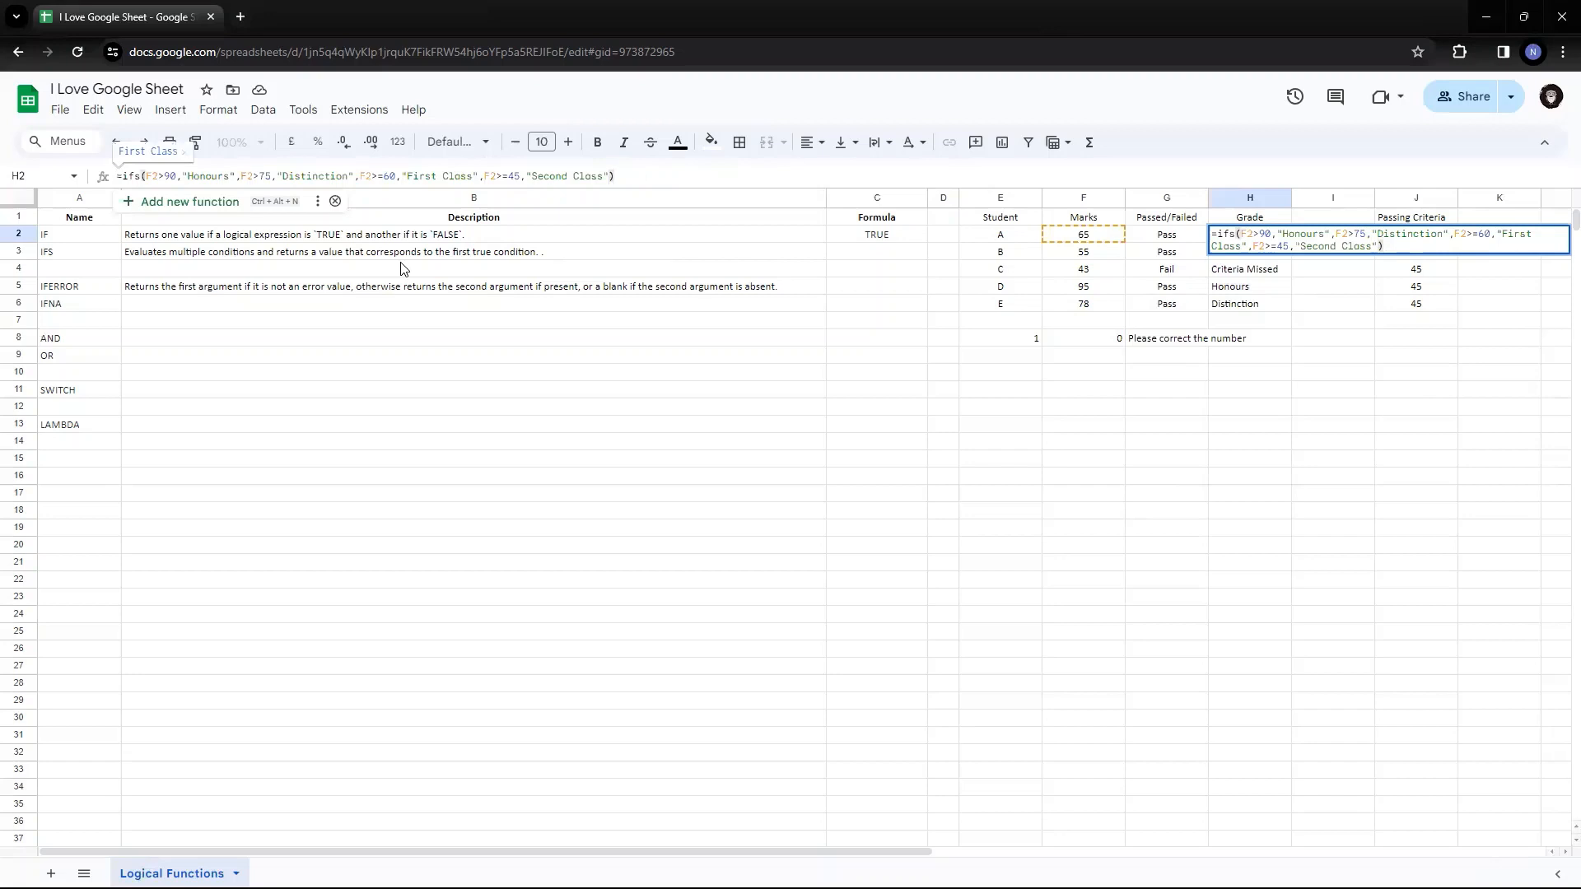
key(Return)
key(Up)
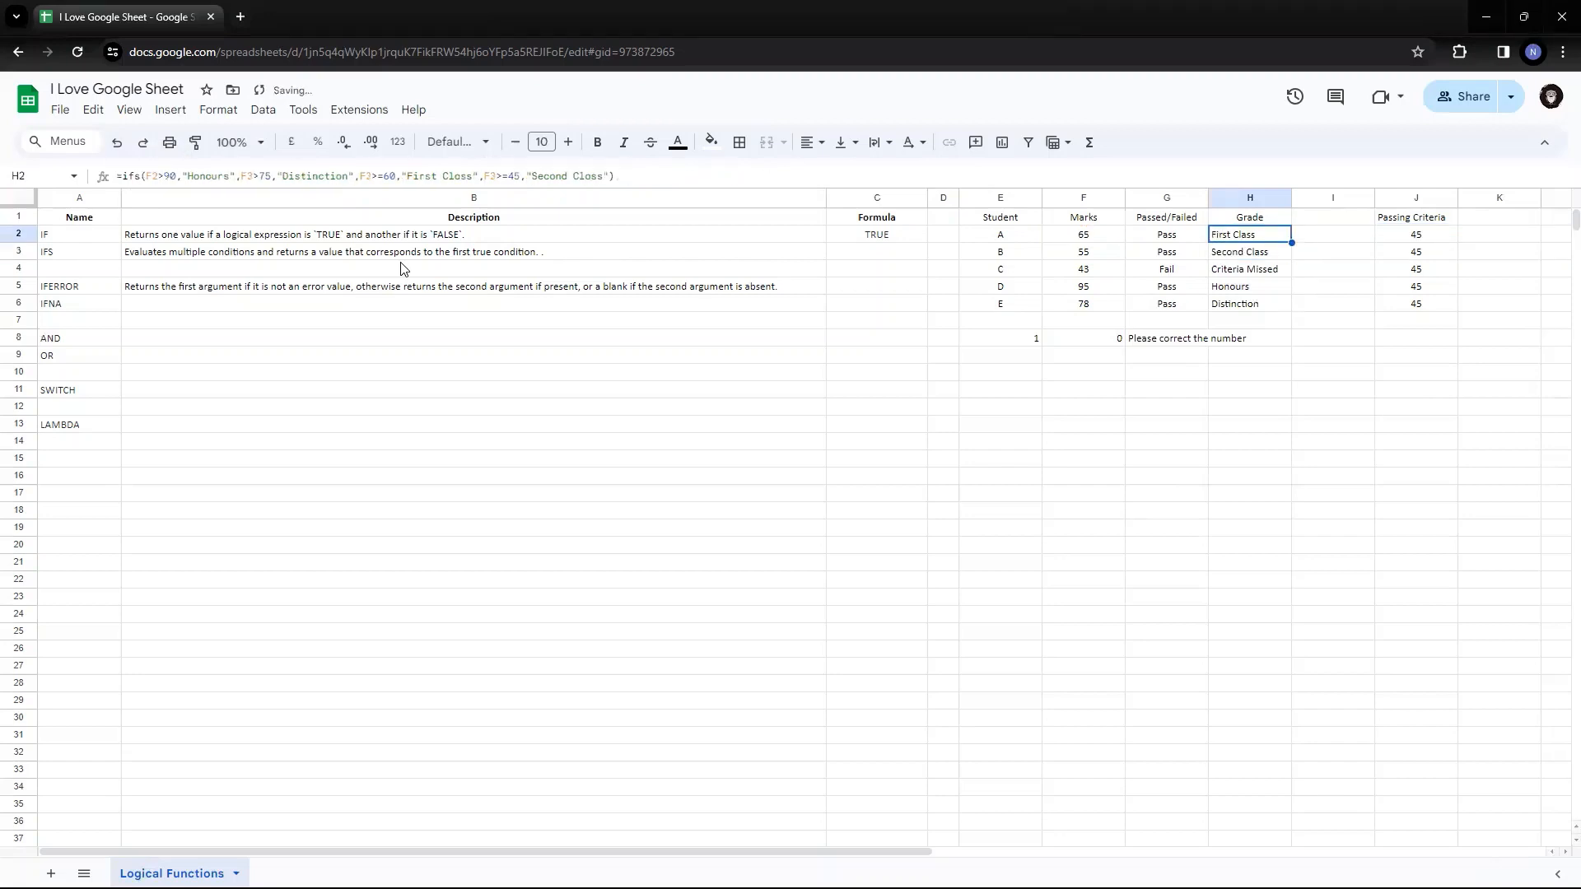
key(F2)
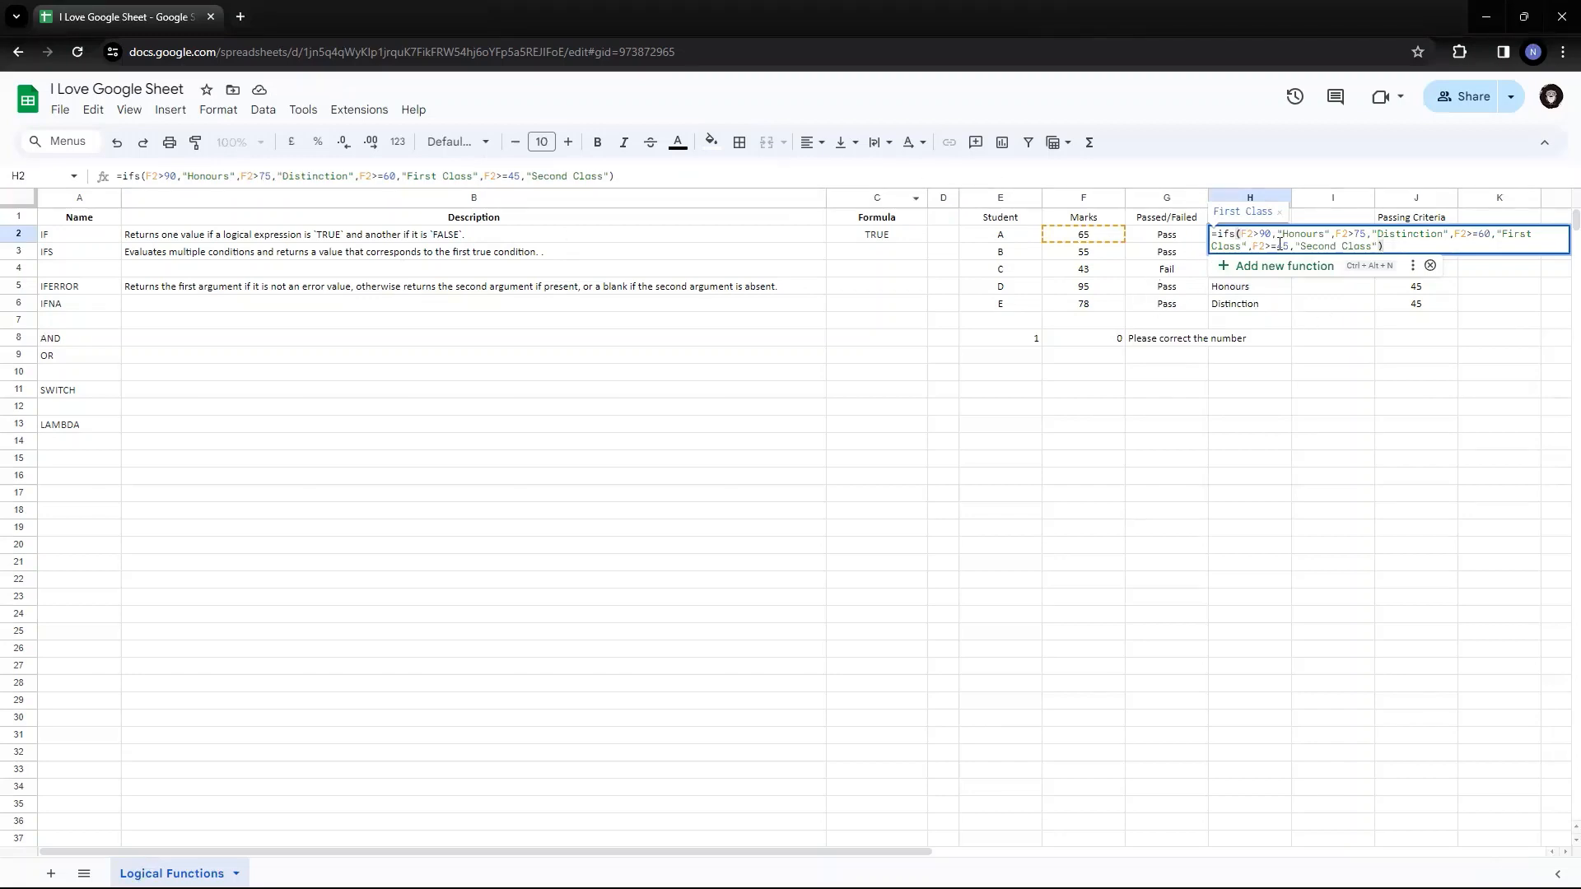
key(Escape)
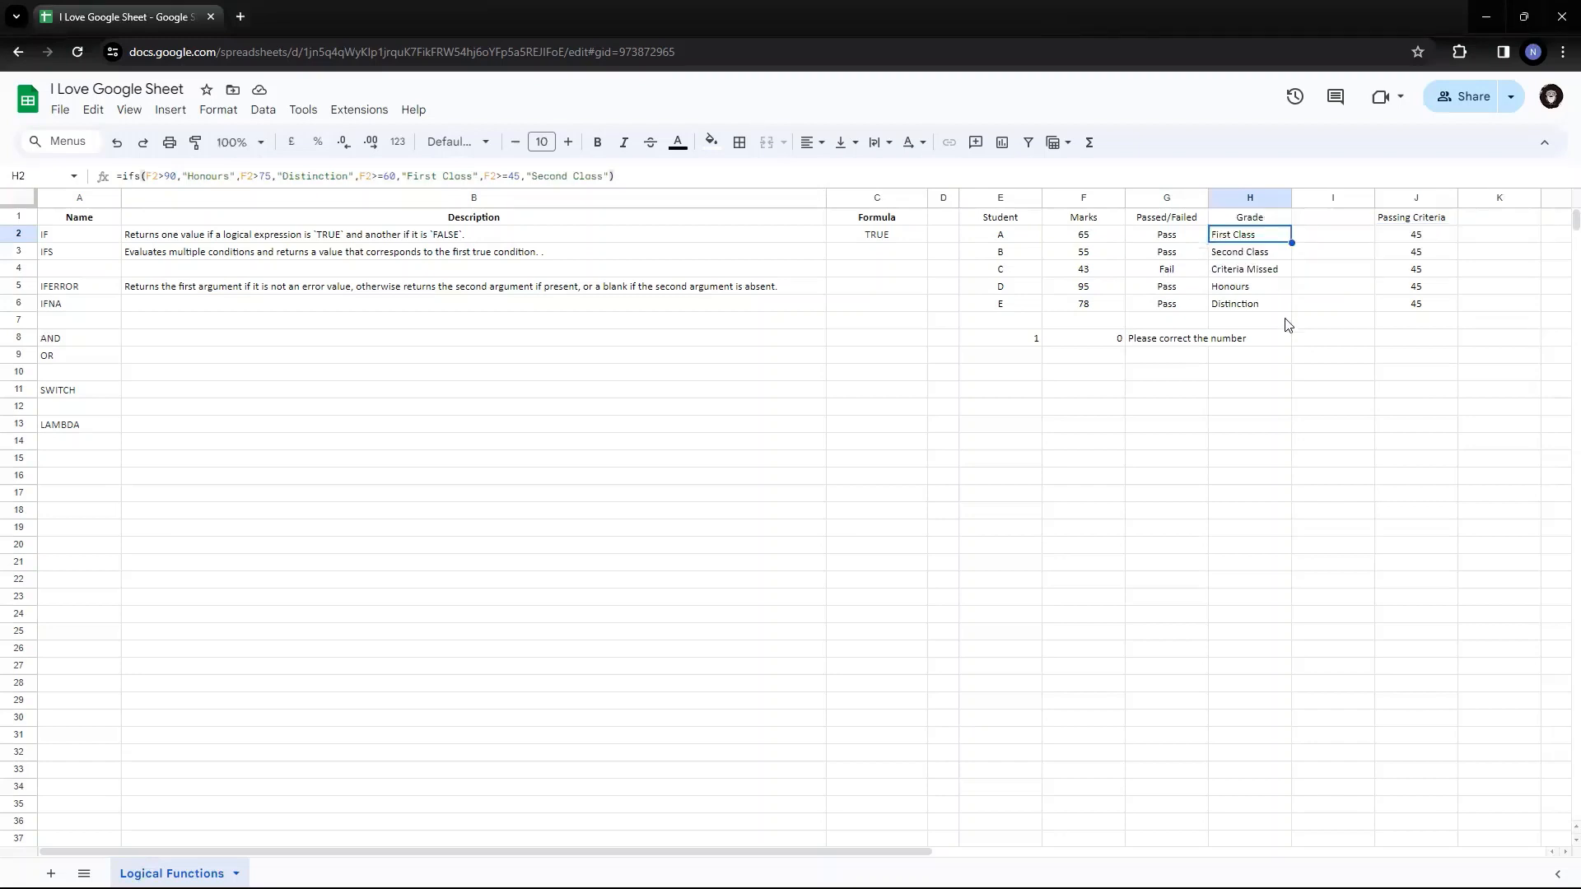
Copy the grade formula from H3 into H4.
key(Down)
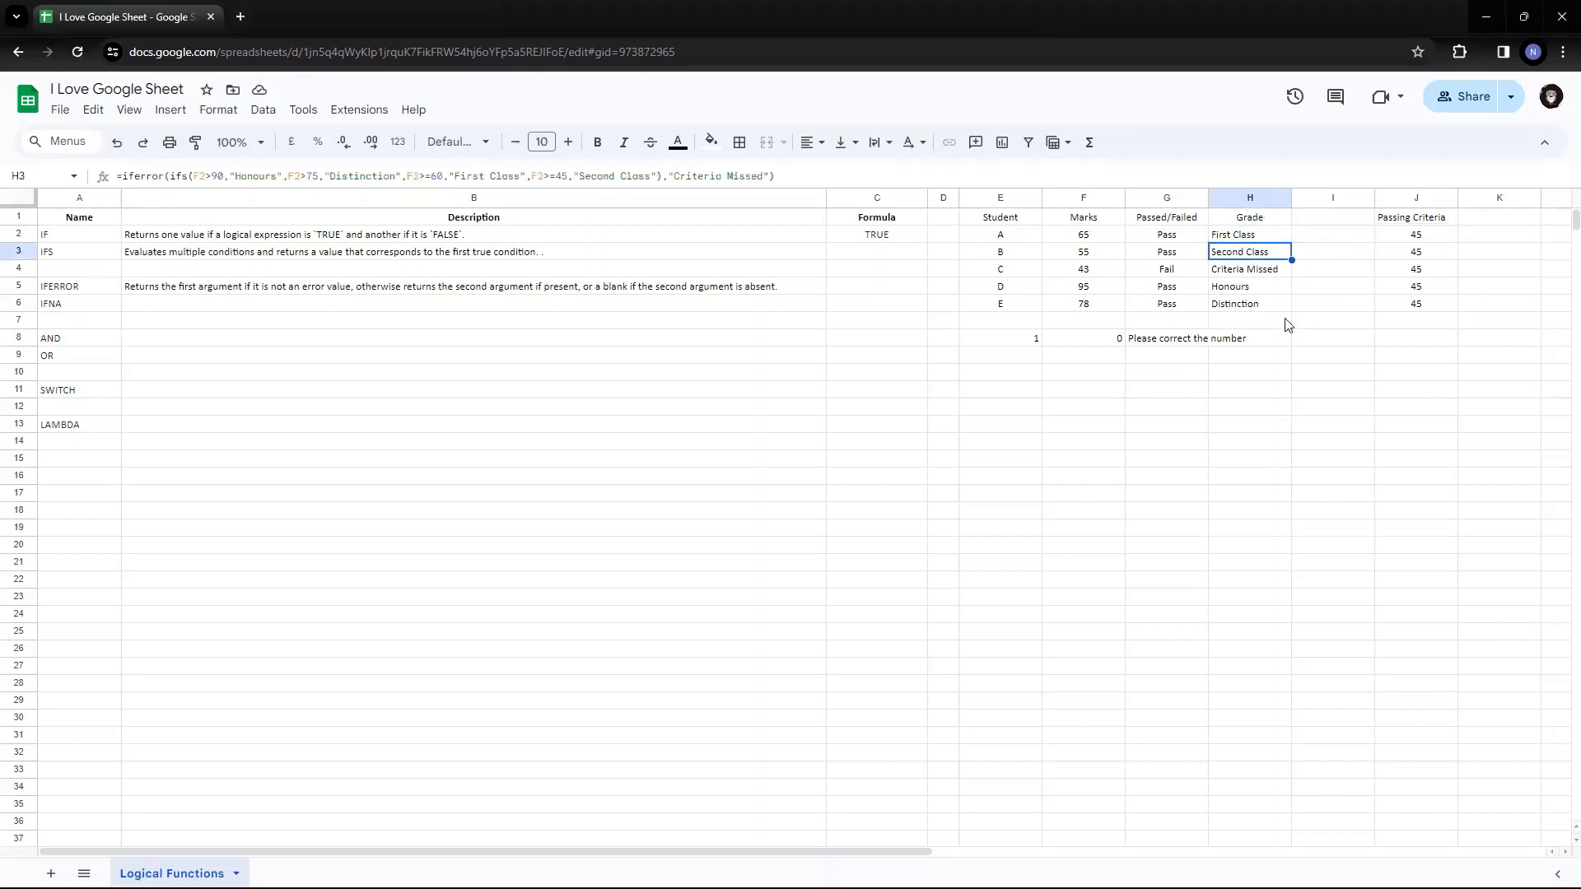
key(ctrl+c)
key(Down)
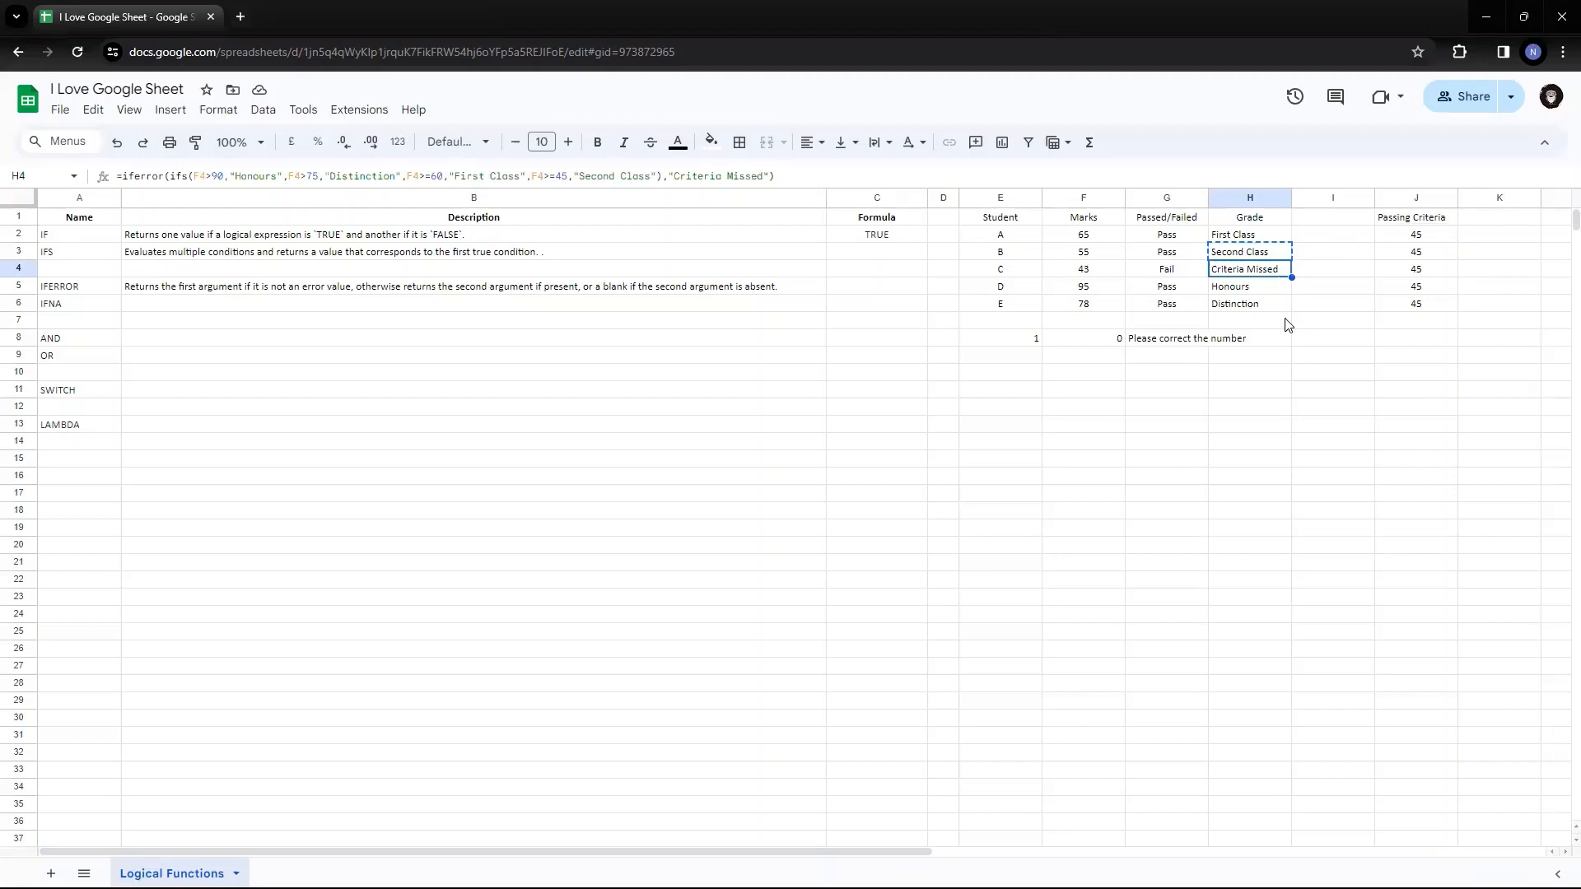
key(ctrl+v)
Copy the plain IFS formula from H2 to all grade cells down to H6.
key(Up)
key(Up)
key(shift+Down)
key(ctrl+c)
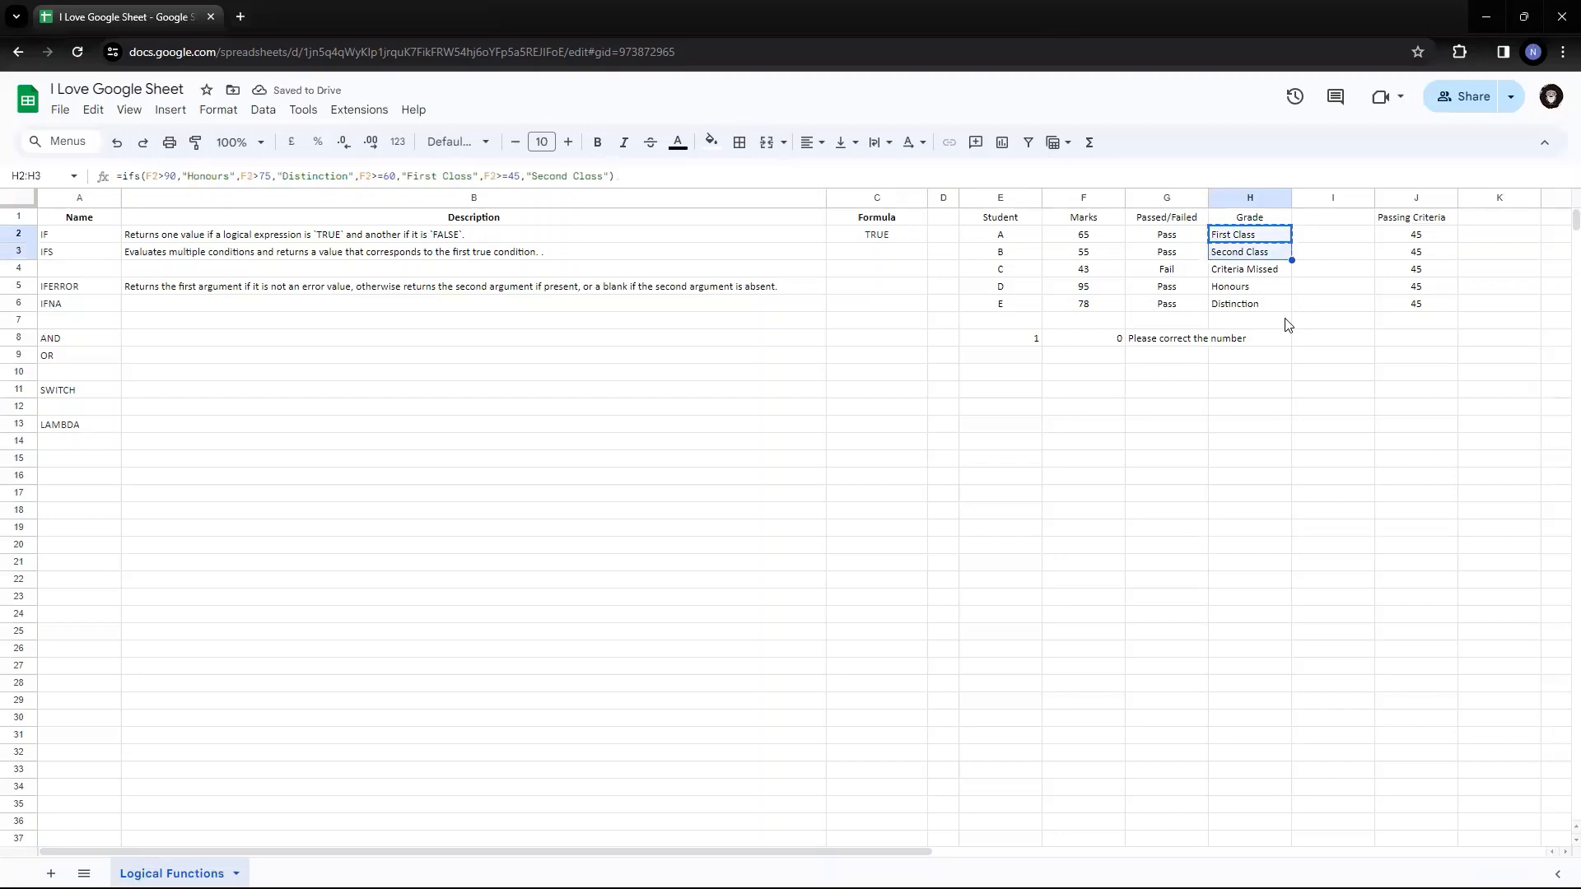
key(shift+Down)
key(shift+Down)
key(shift+Down)
key(ctrl+v)
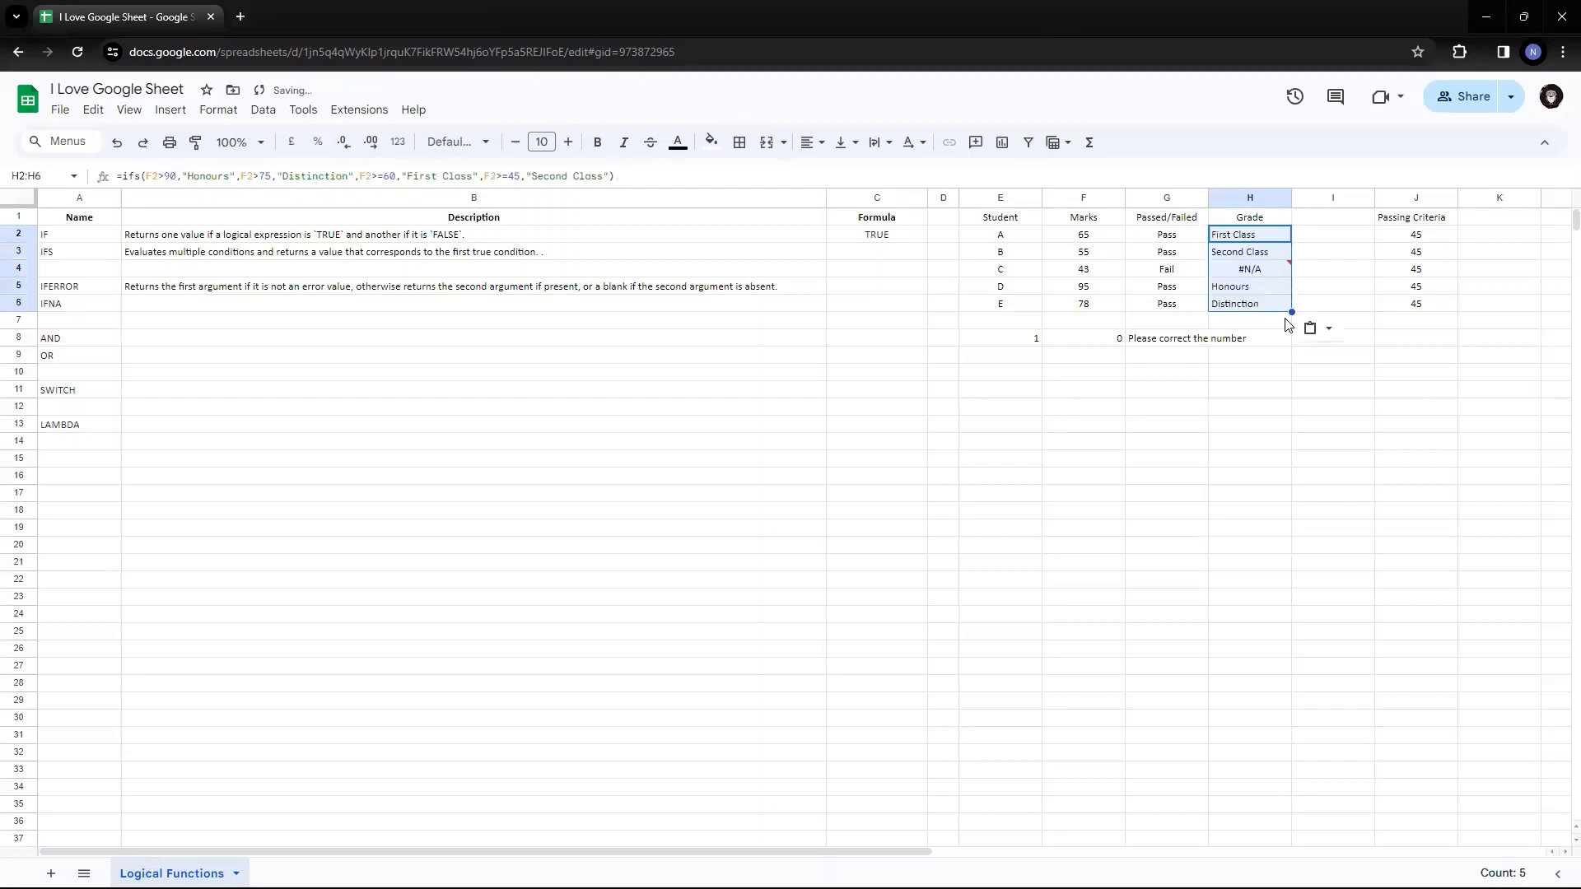
Inspect the error in student C's grade cell H4 and compare it with the mark in F4.
key(Down)
key(Down)
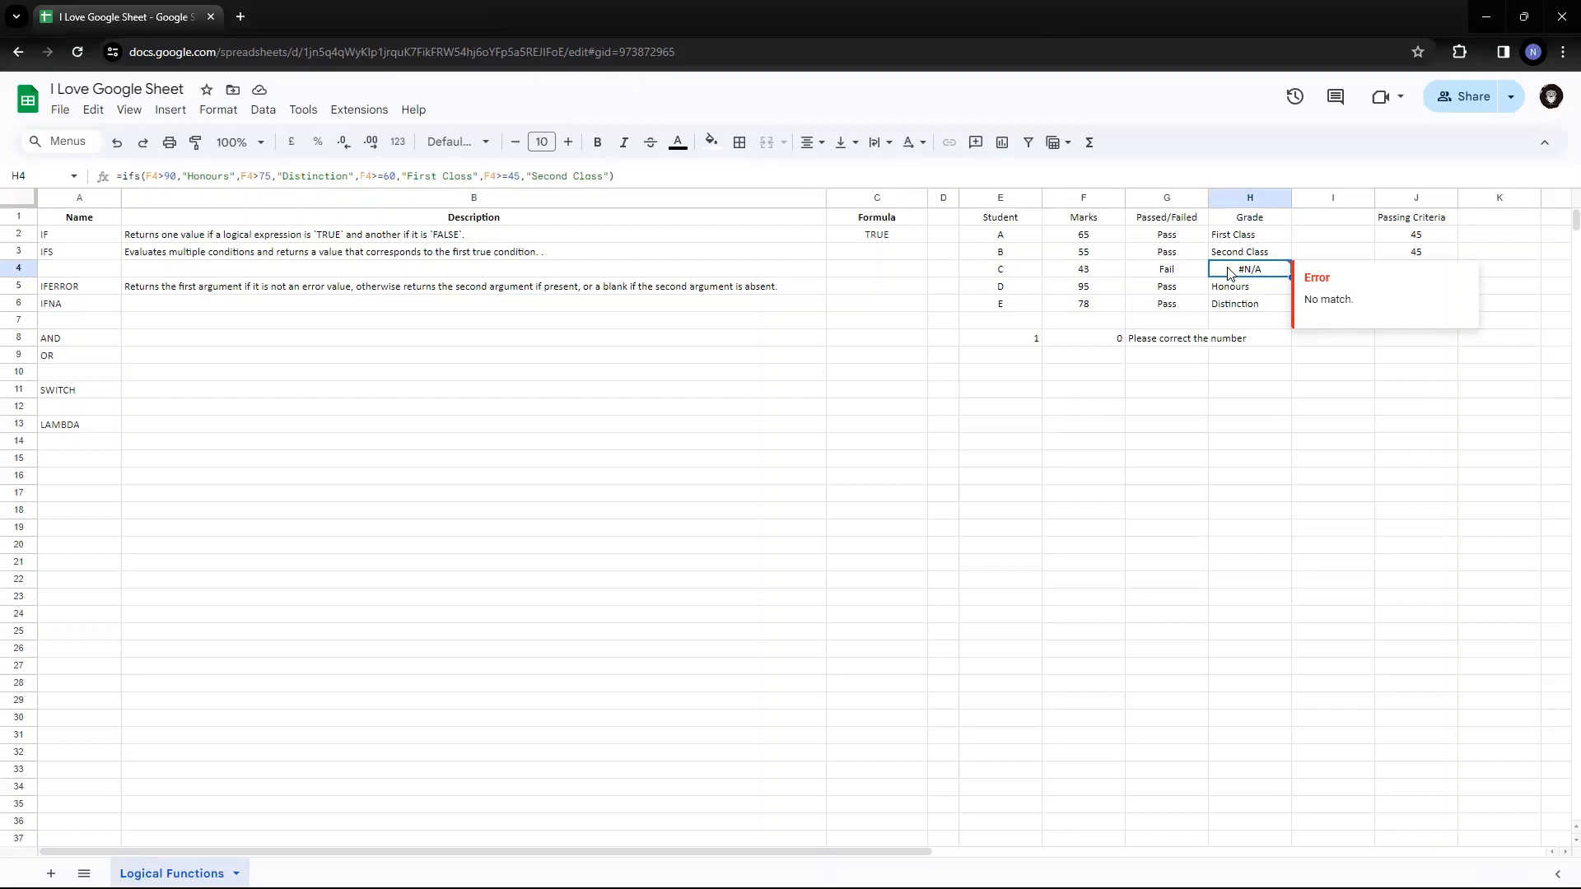
click(1081, 274)
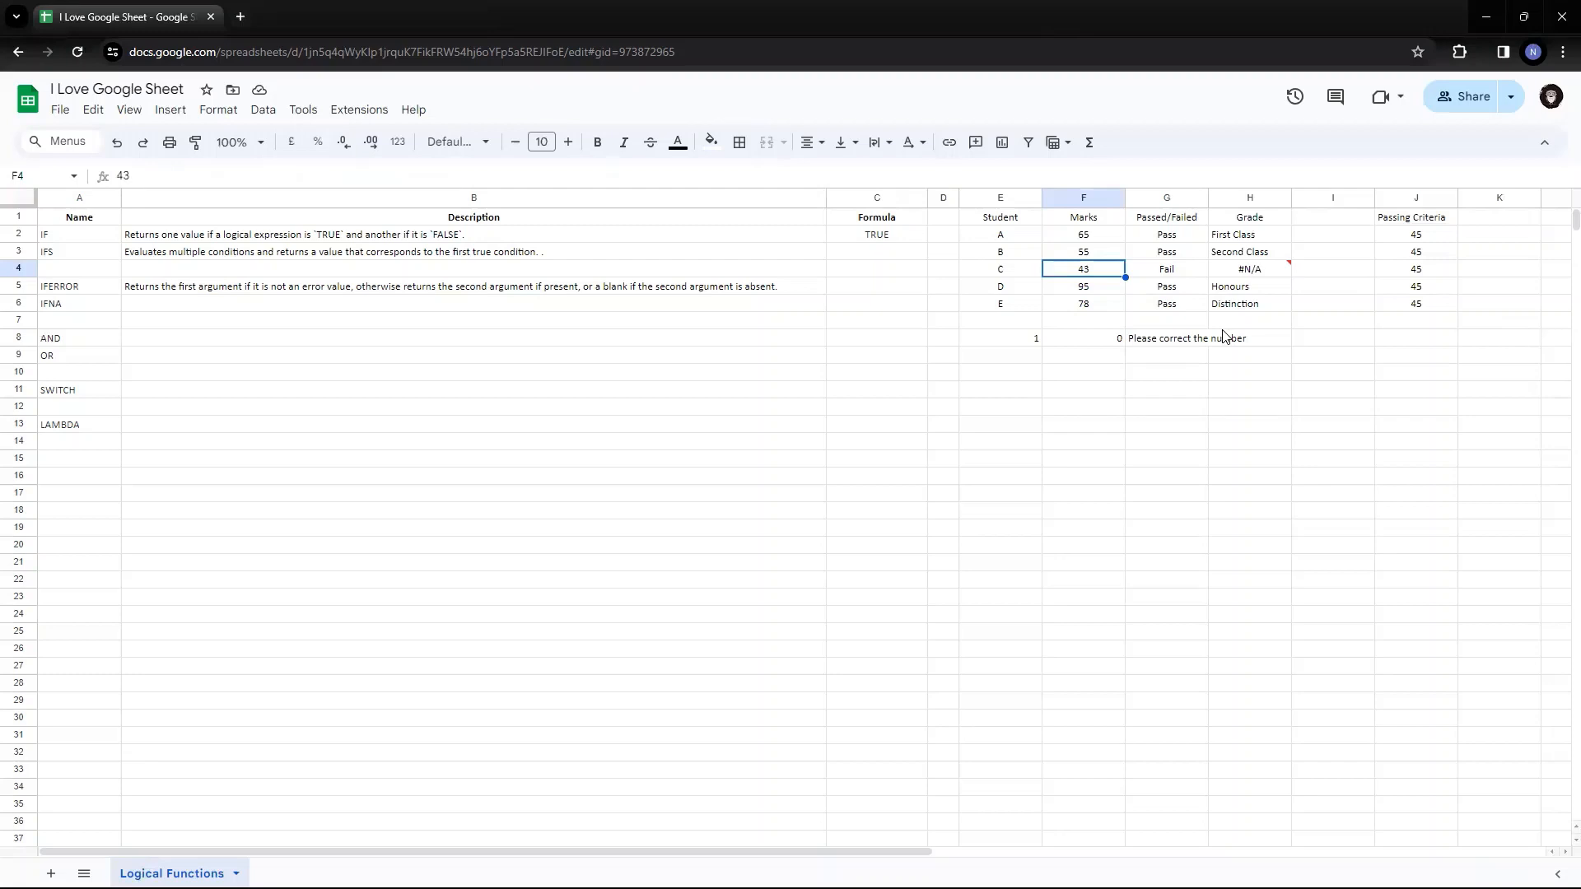
click(1244, 272)
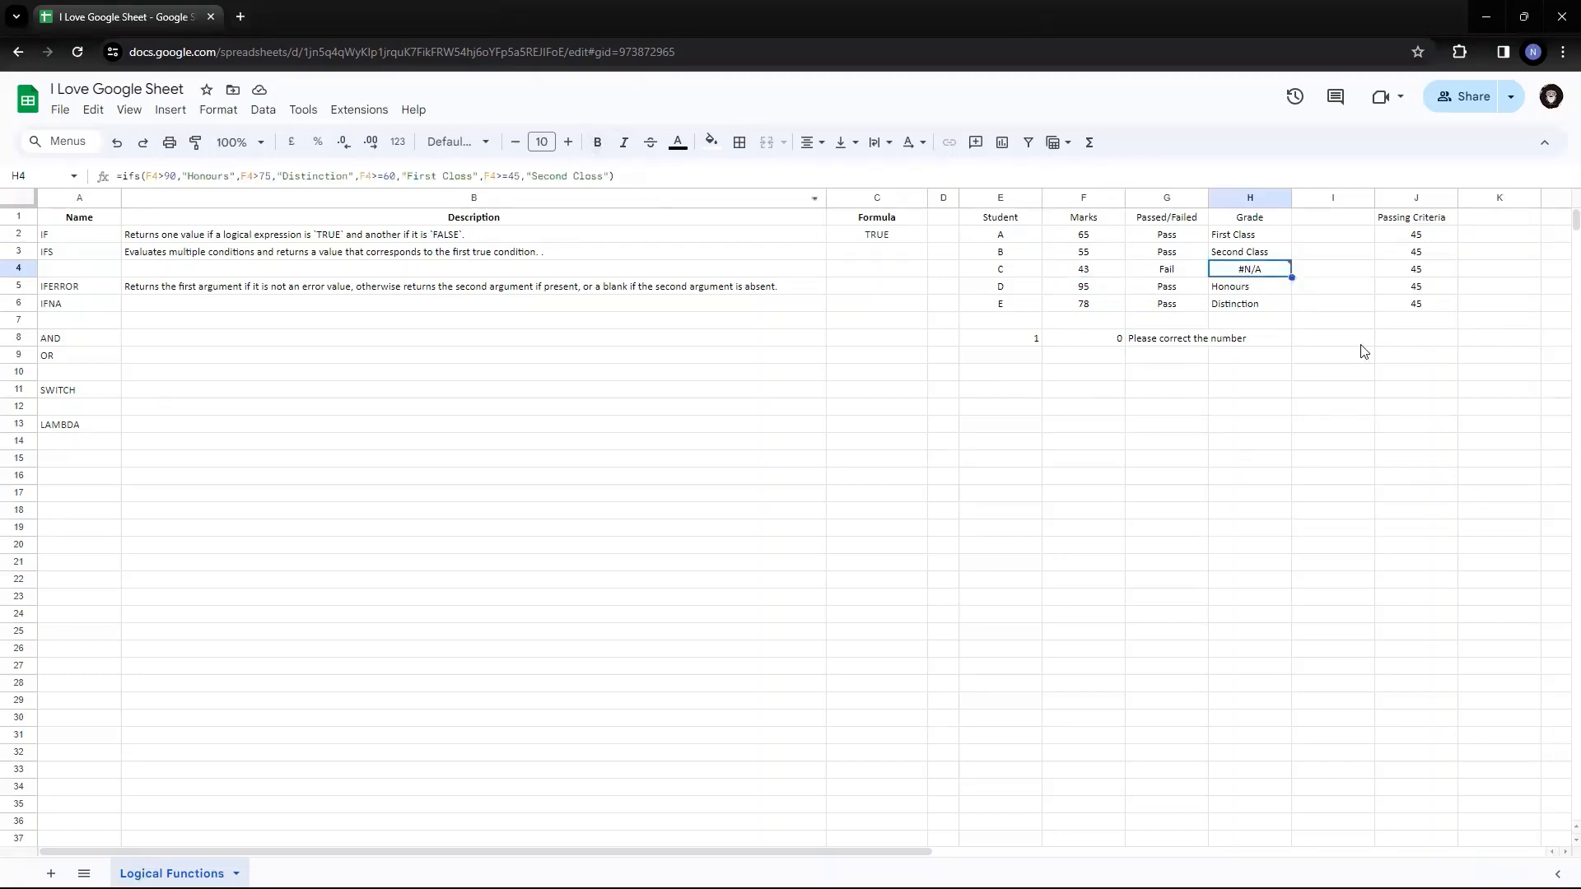
Wrap the IFS formula in H2 in an IFERROR function, ready for its value-if-error argument.
click(1230, 239)
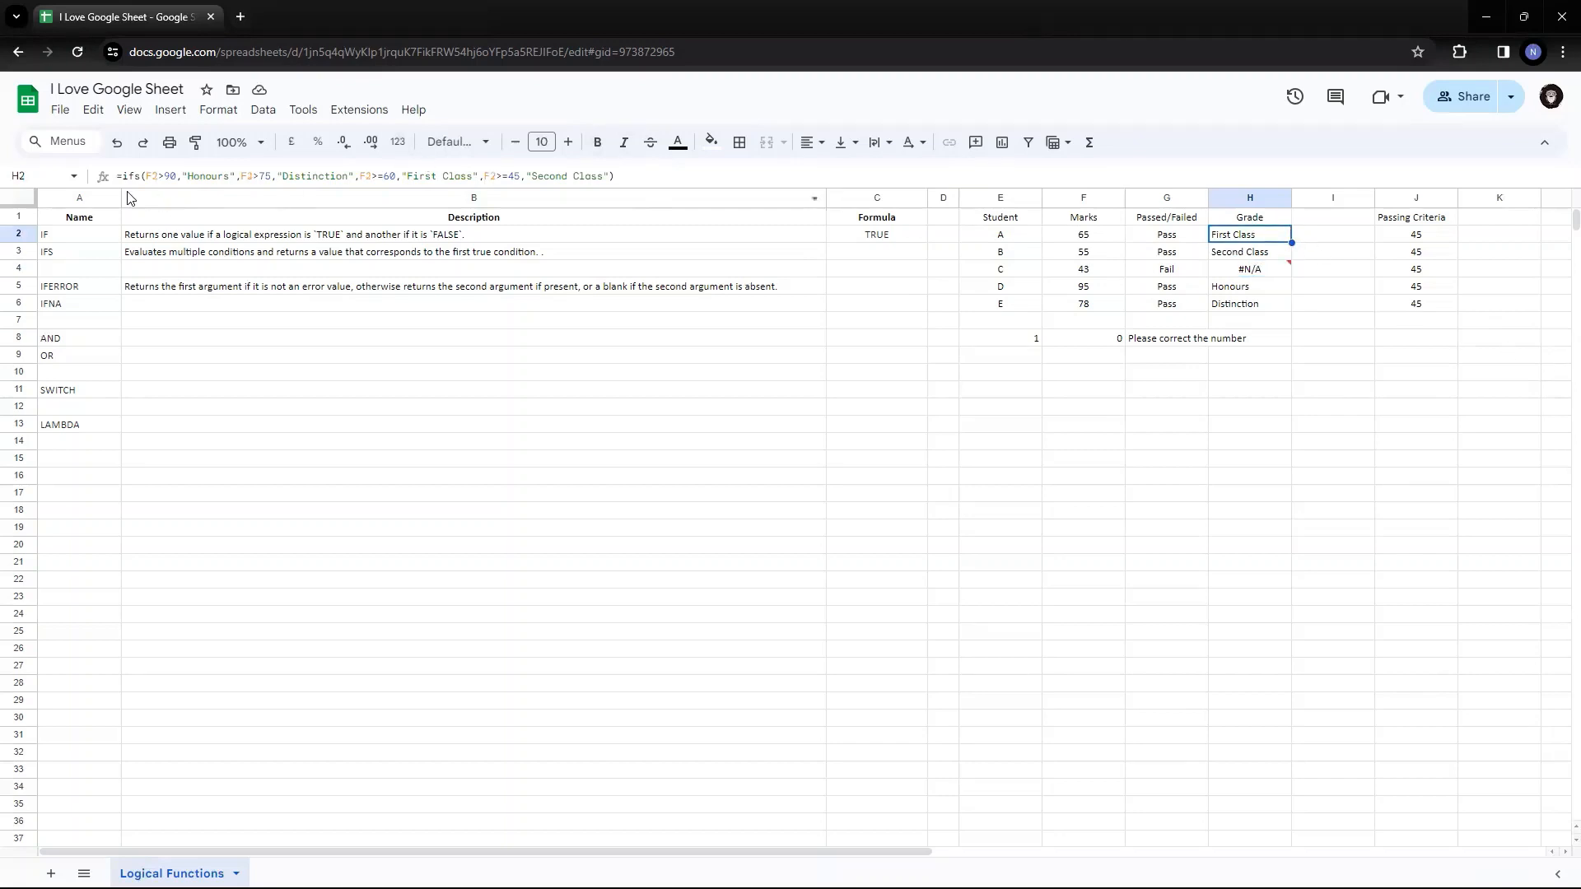
click(122, 176)
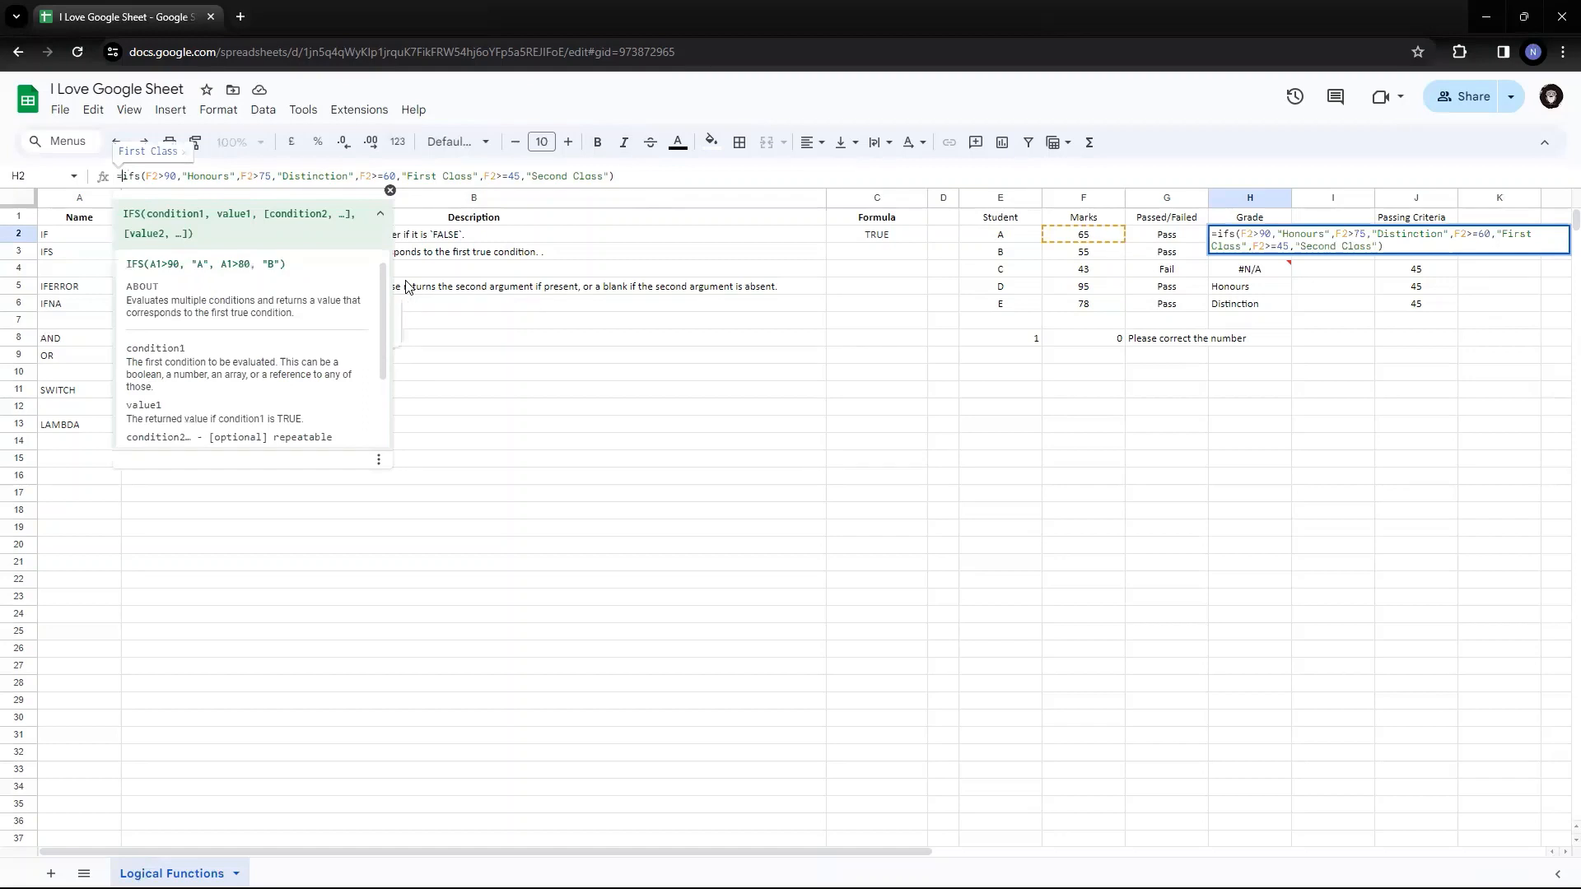
text(iferror)
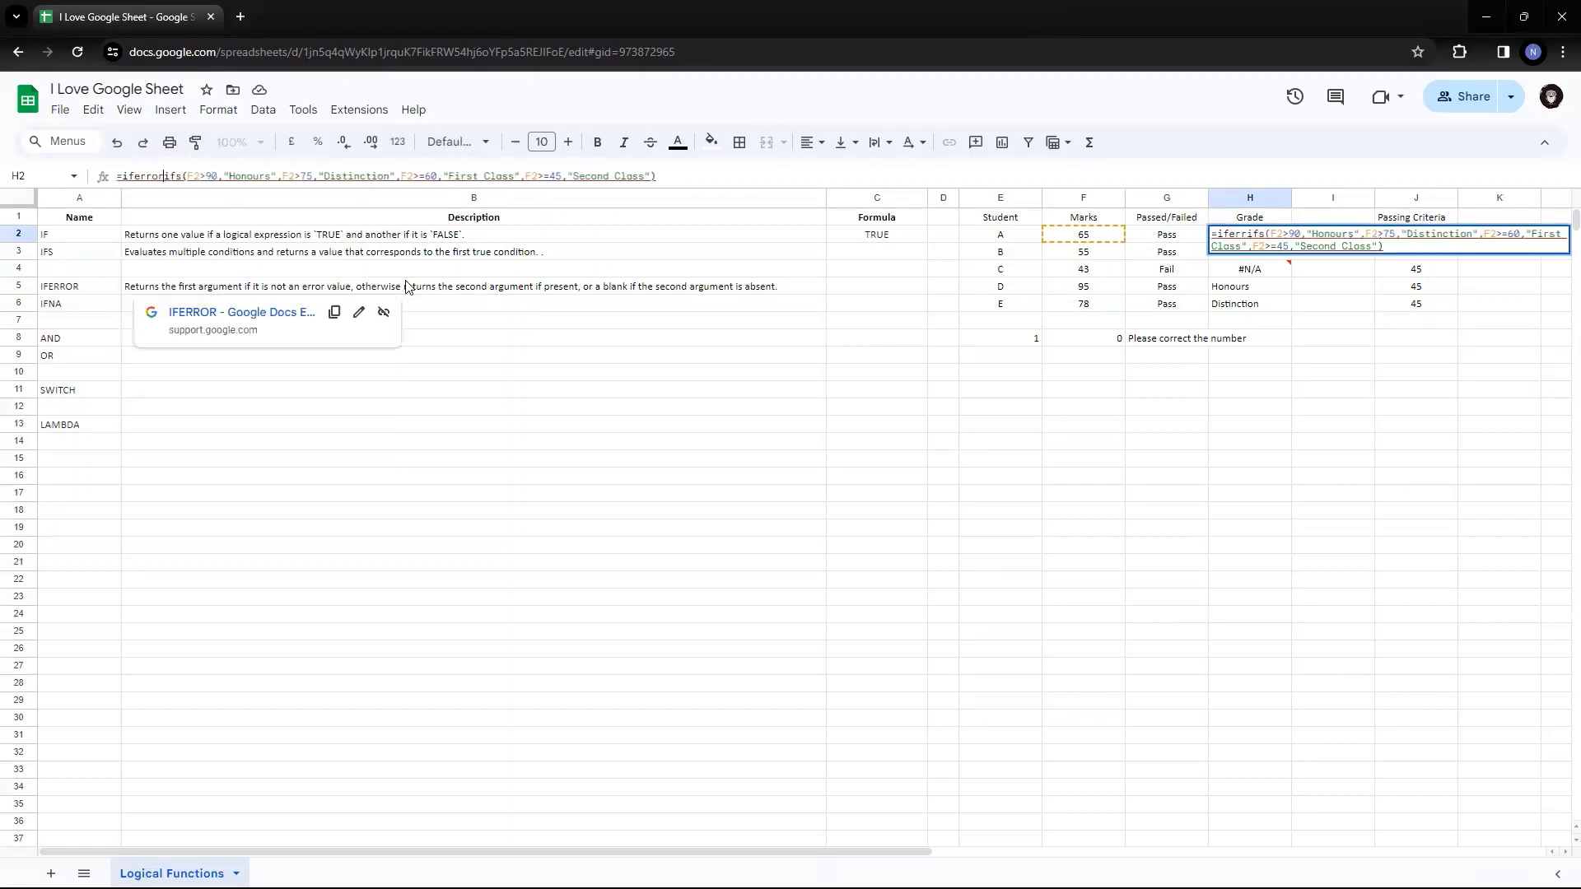
text(()
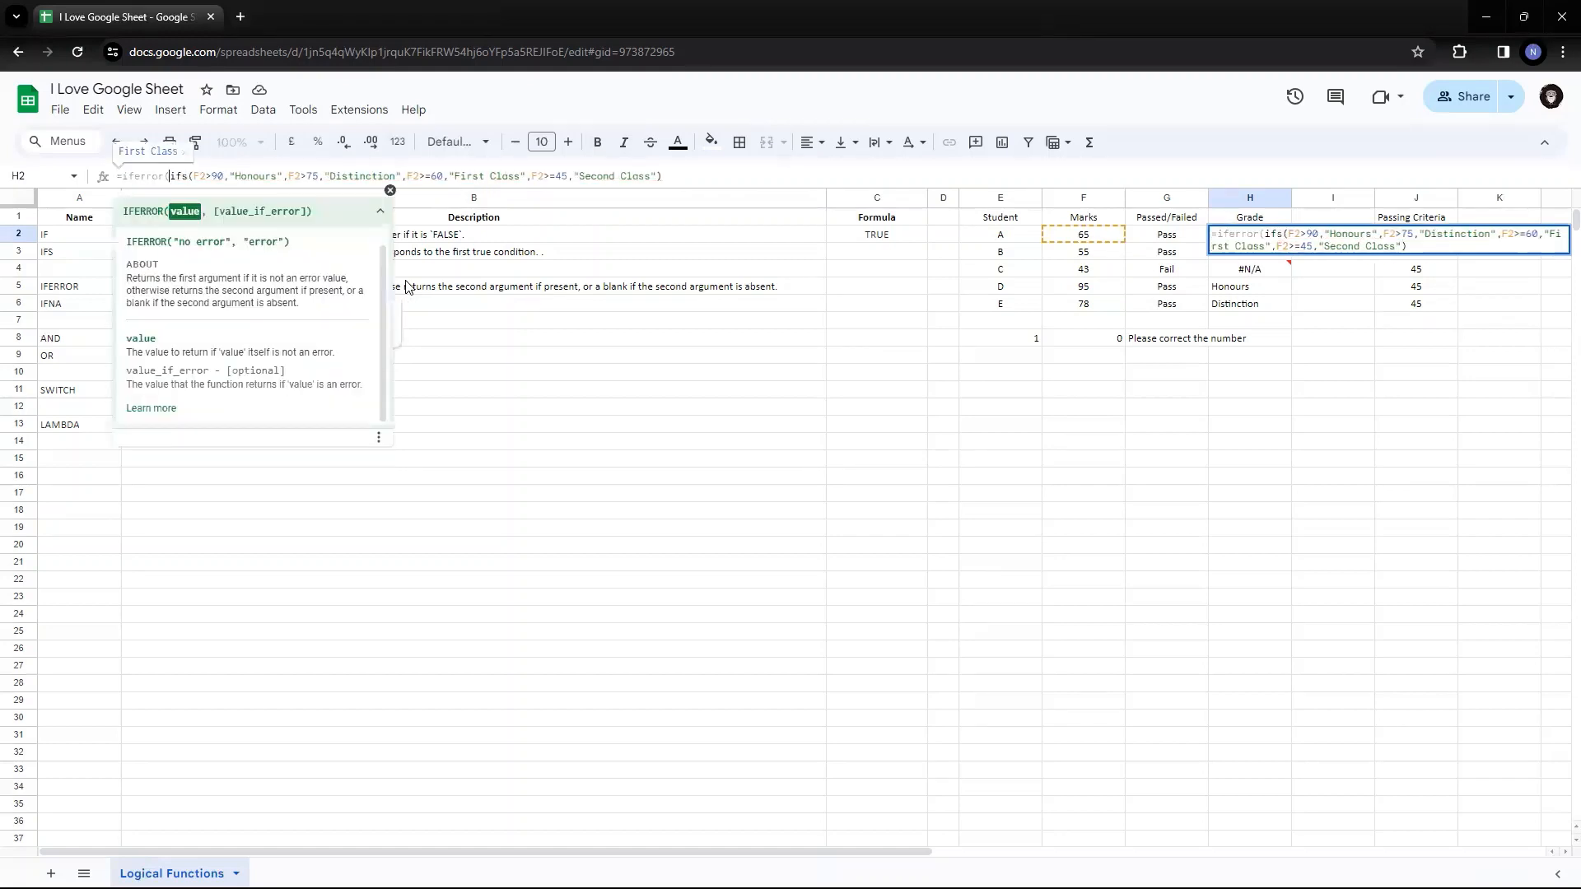
click(698, 177)
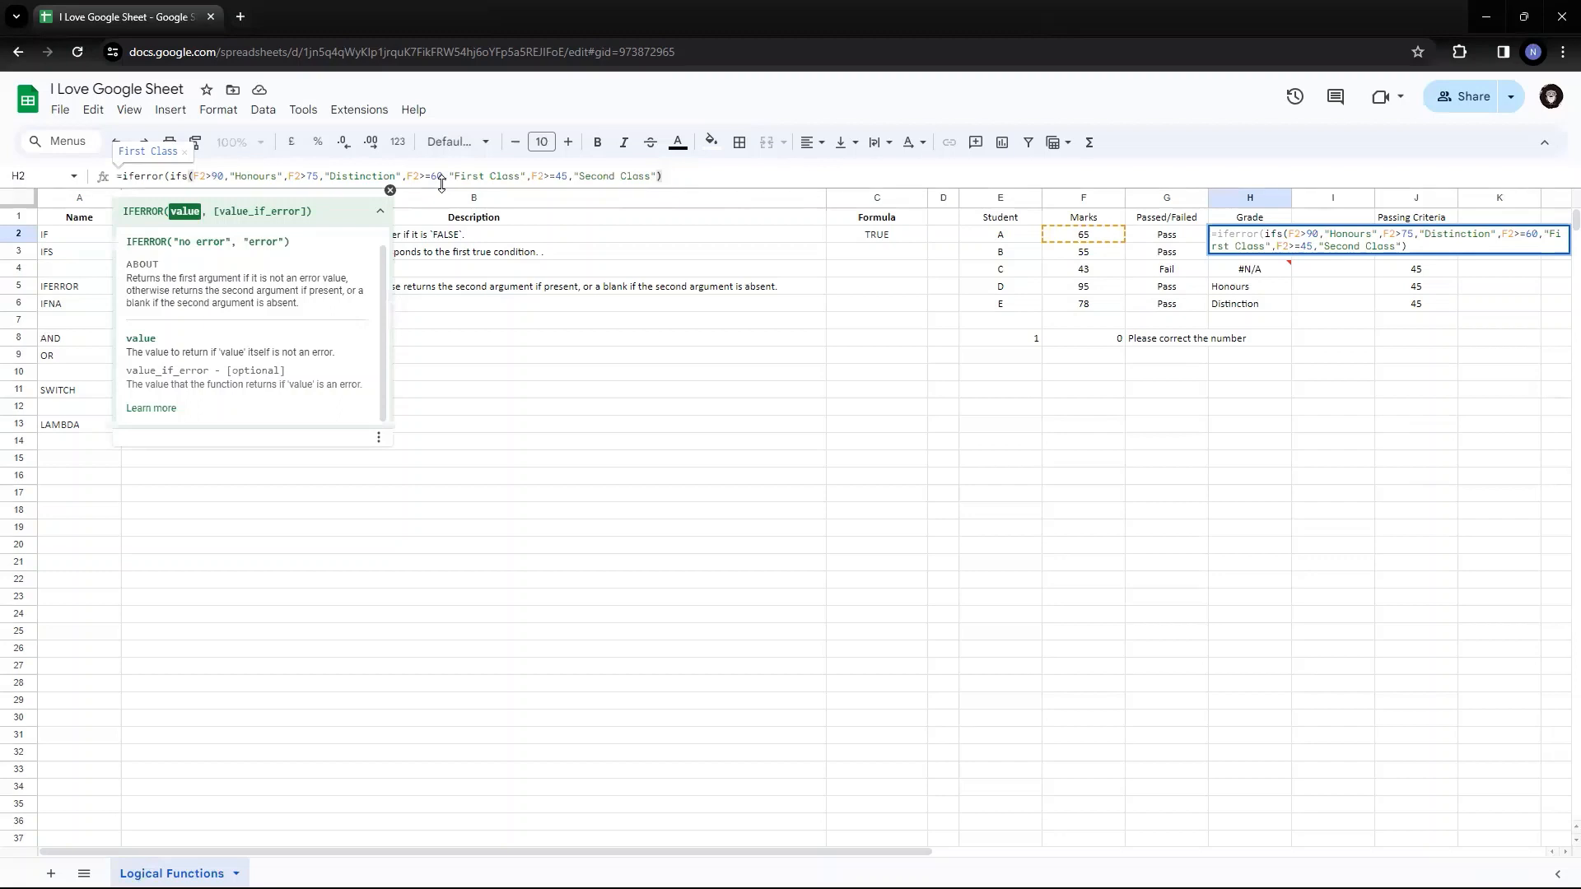
text(,)
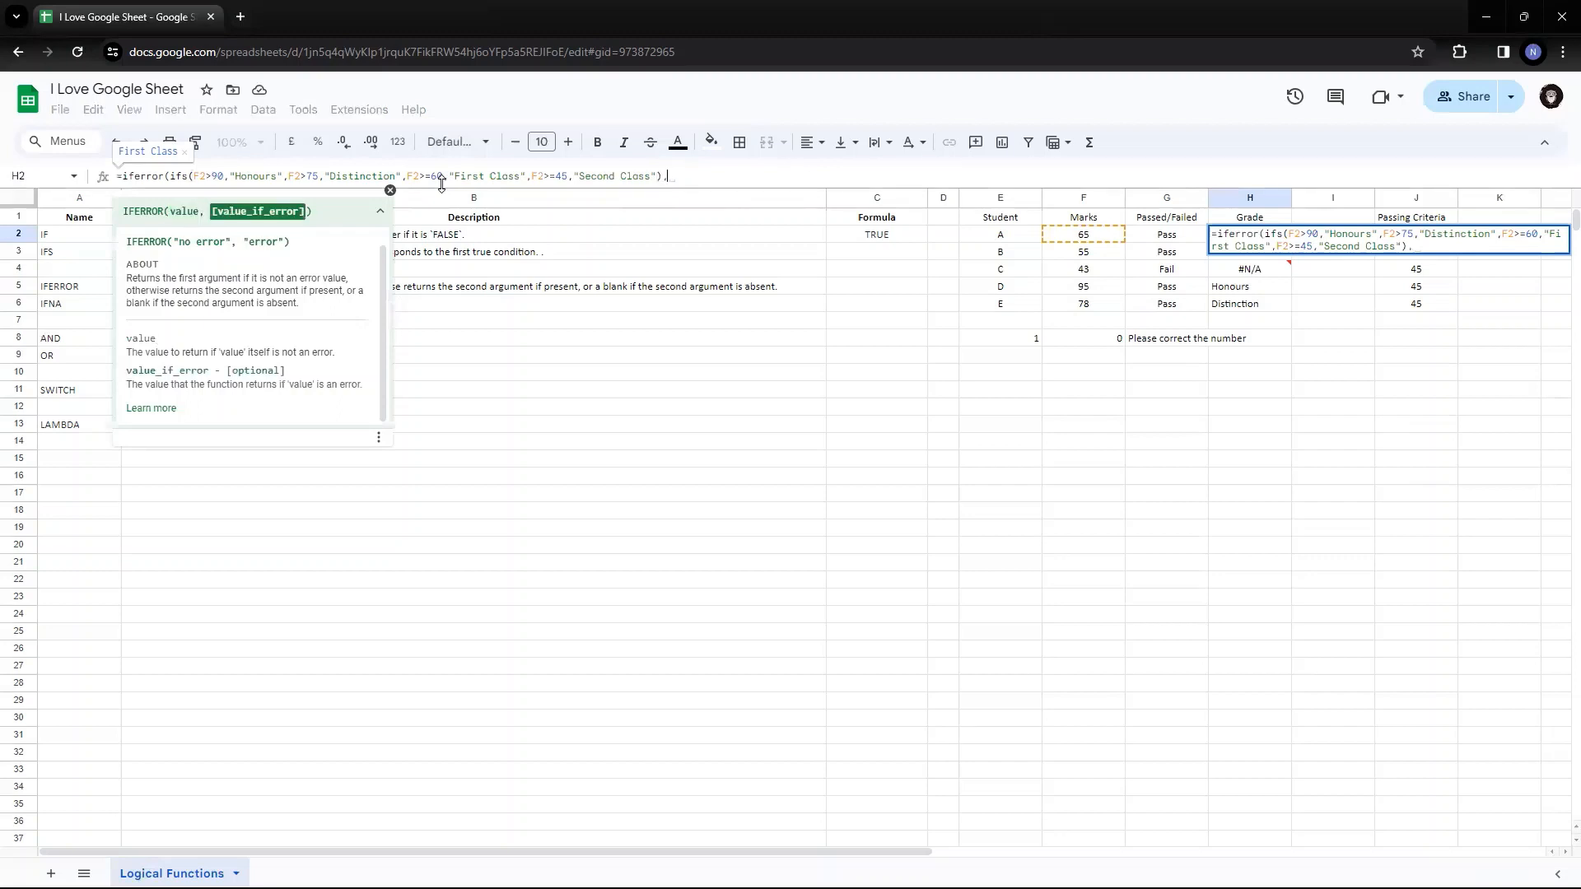
key(BackSpace)
text(,)
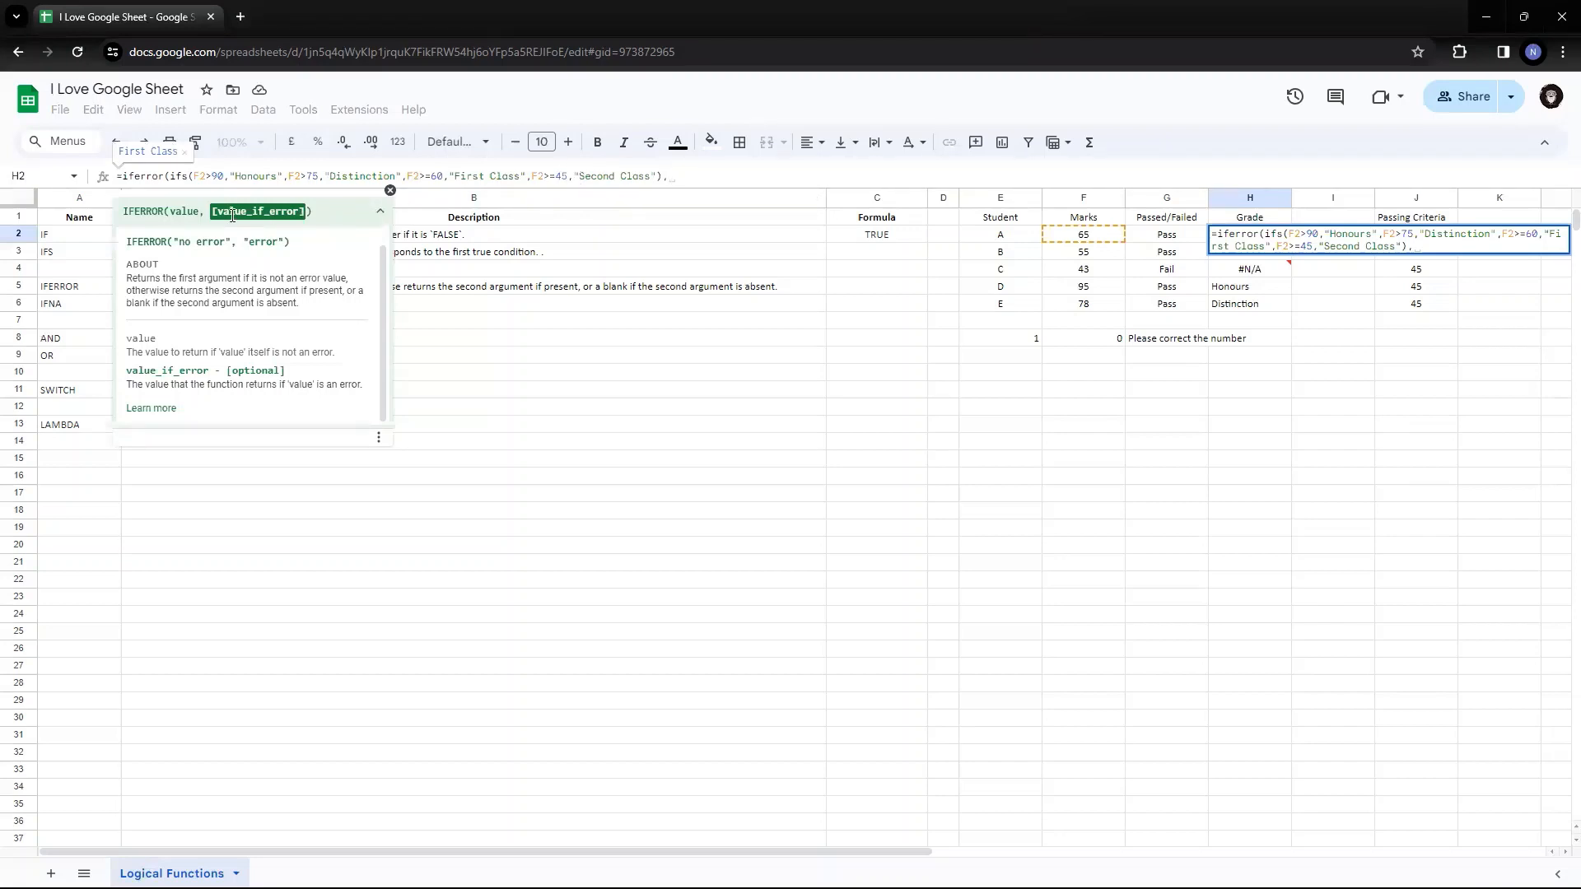
Add "Criteria is Not Available" as the IFERROR fallback message in H2 and enter the formula.
text(")
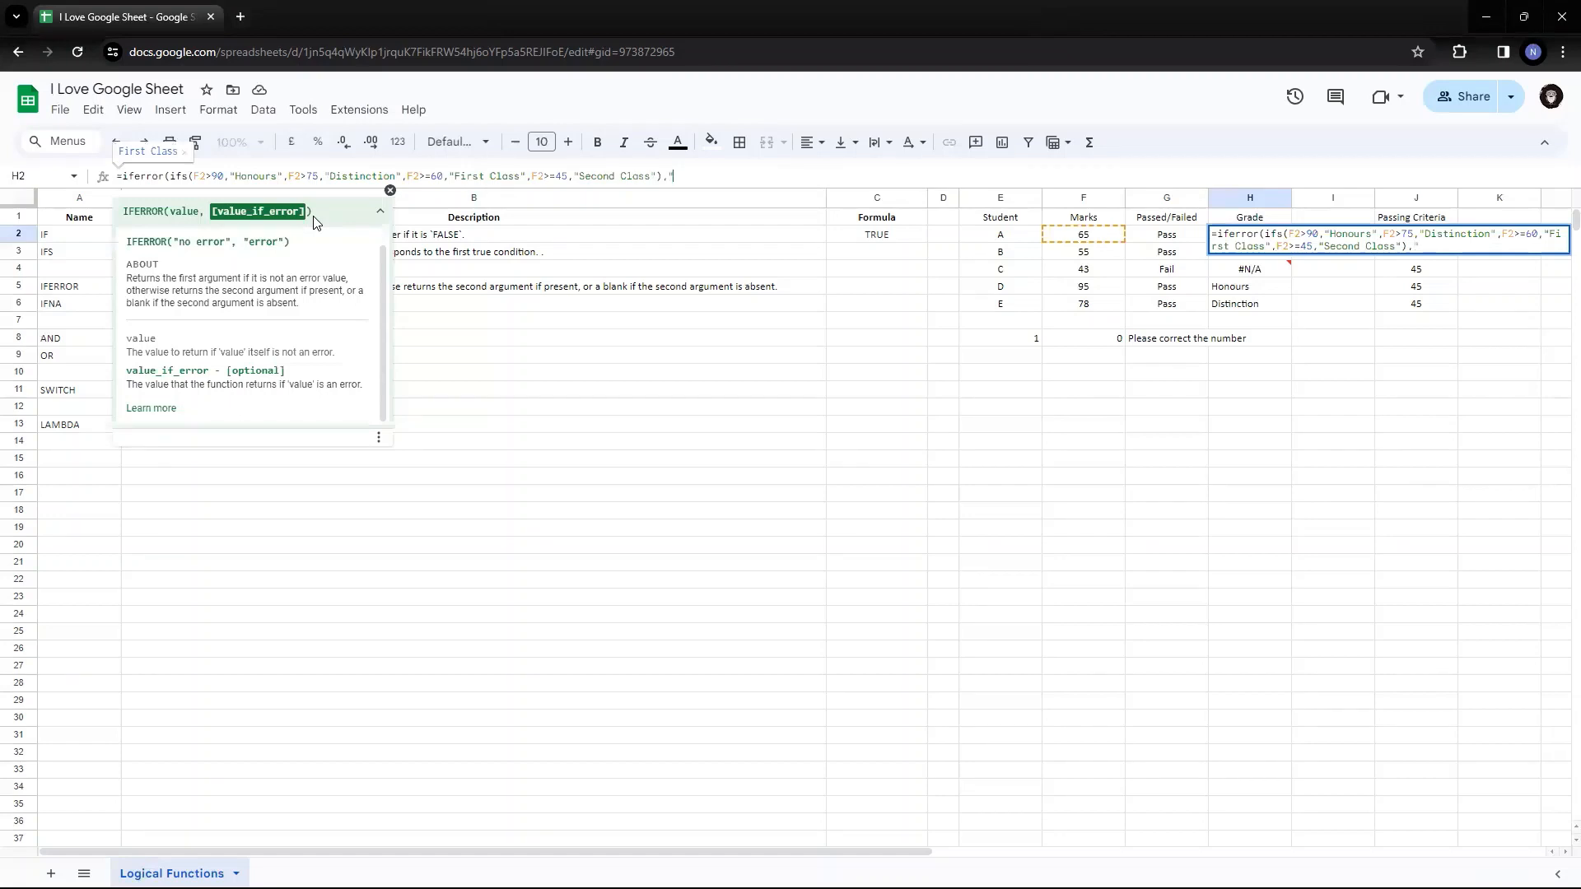
text(C)
text(riteria is Not Avo)
text(ilable)
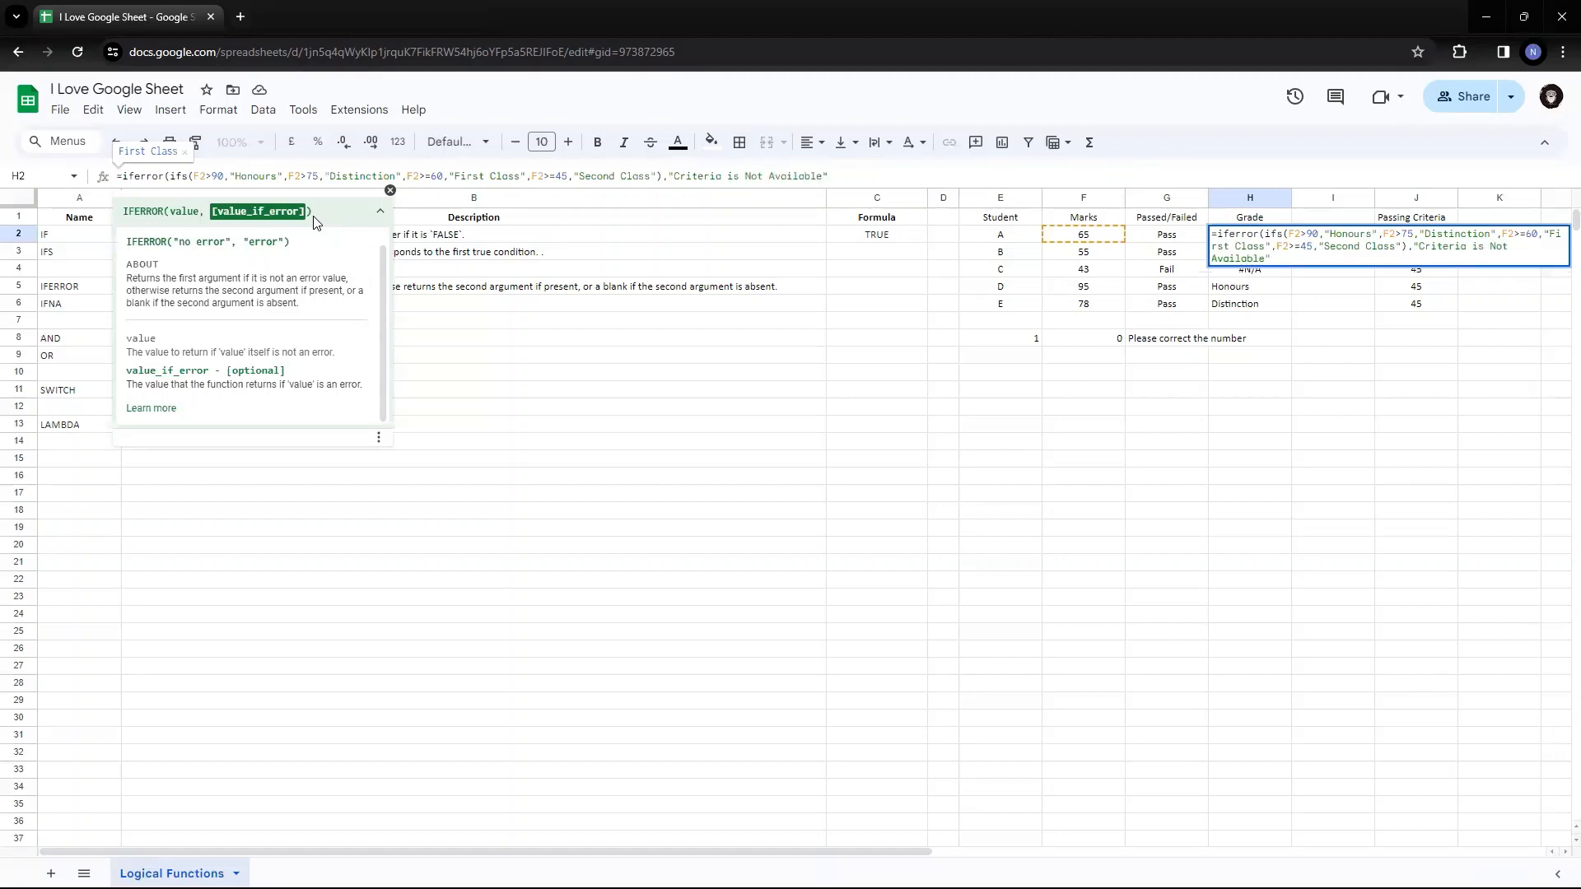
text("))
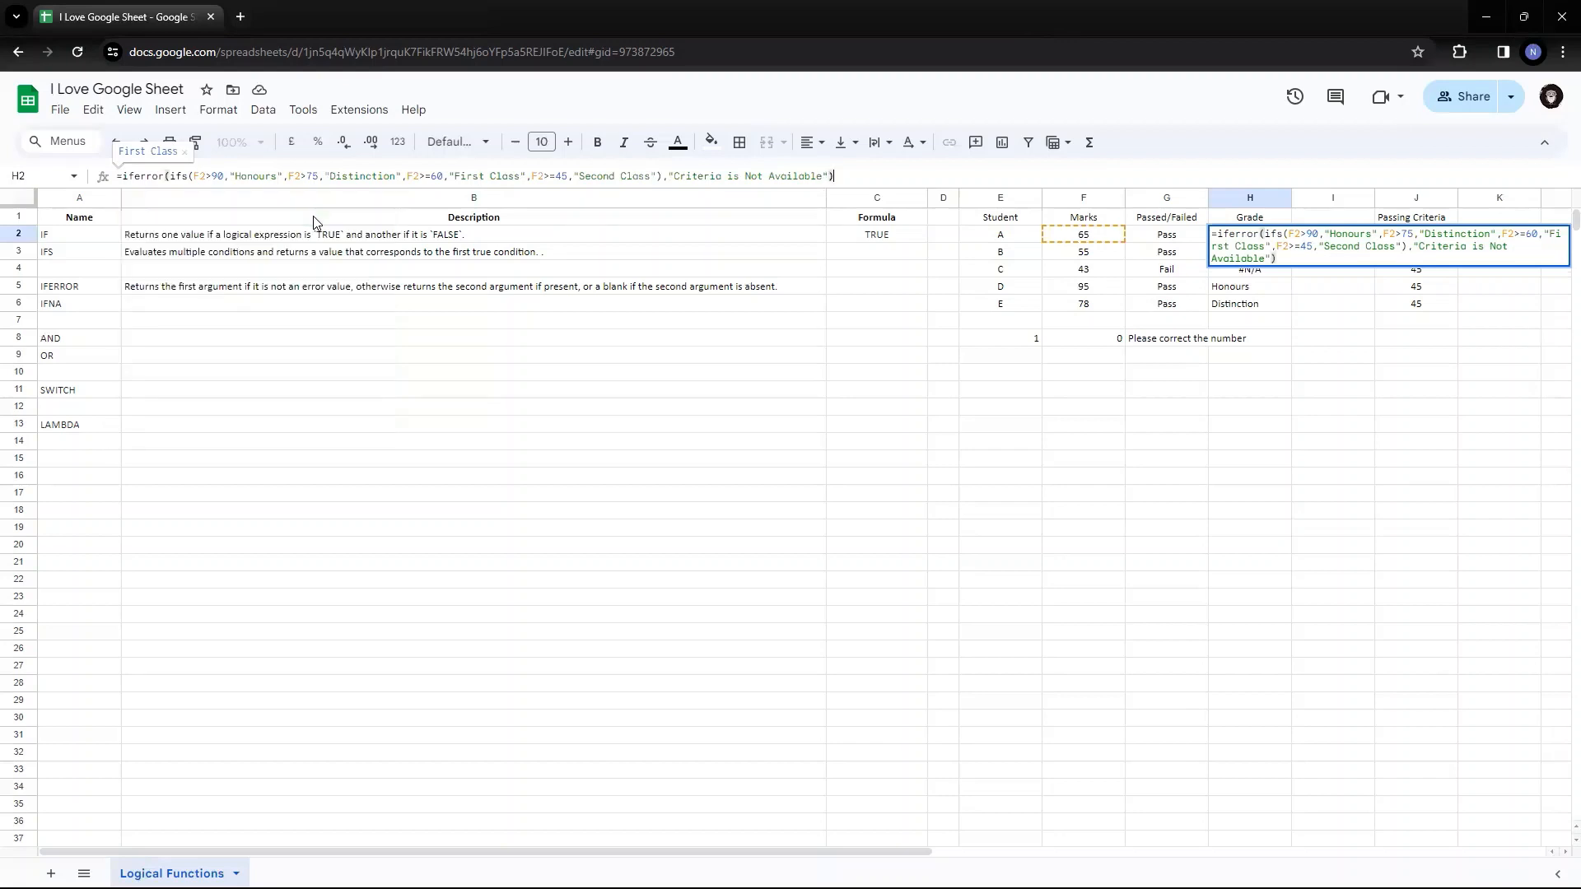
key(Return)
Copy the IFERROR grade formula from H2 into H3 and H4.
key(Up)
key(ctrl+c)
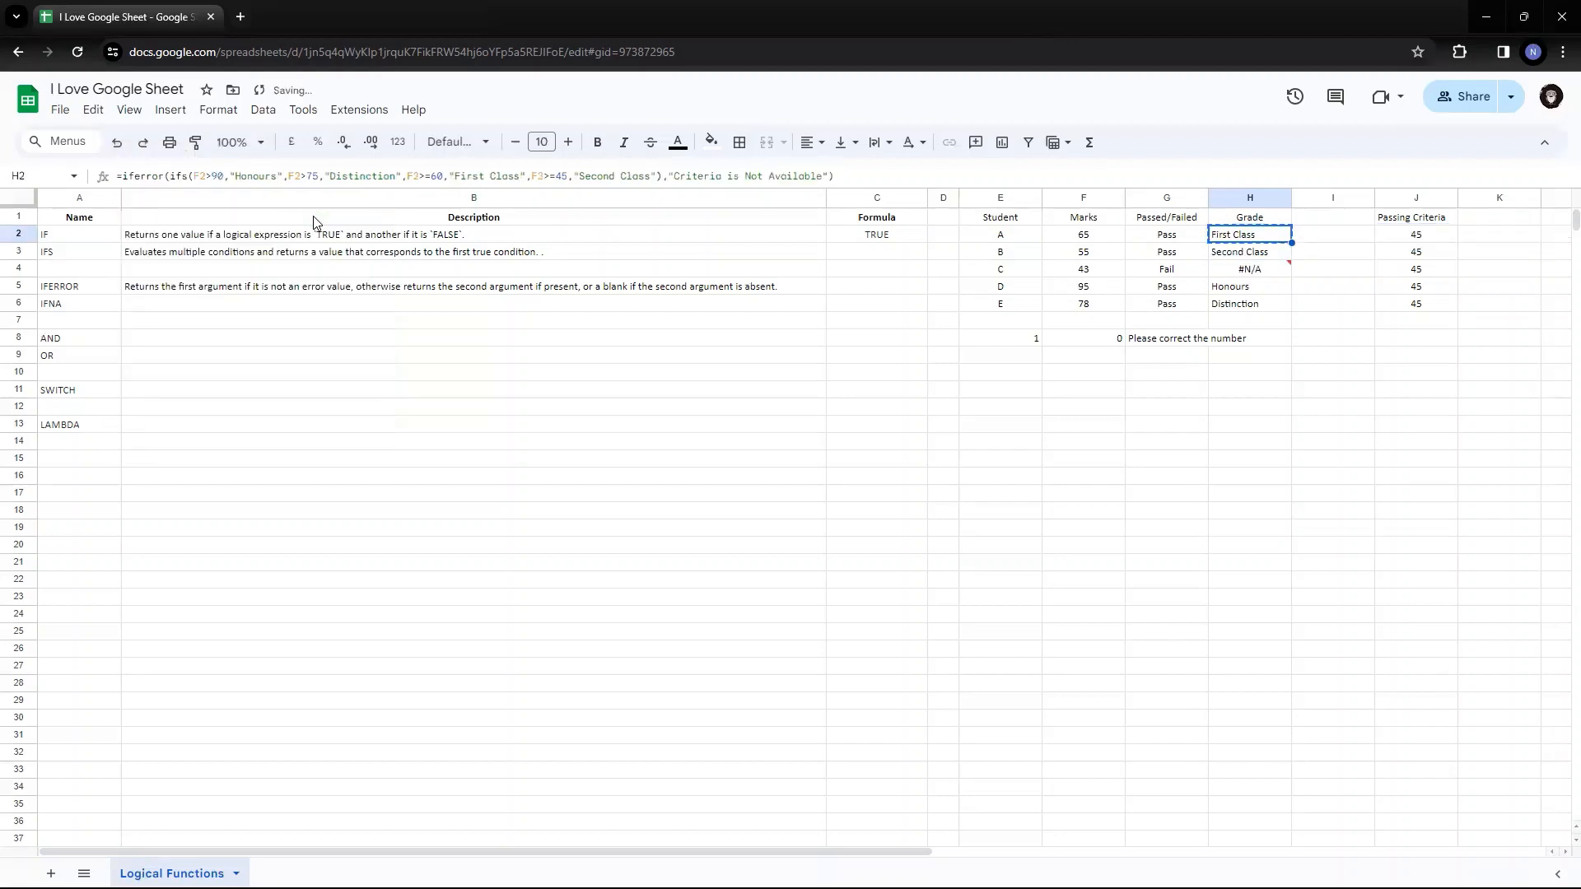
key(Down)
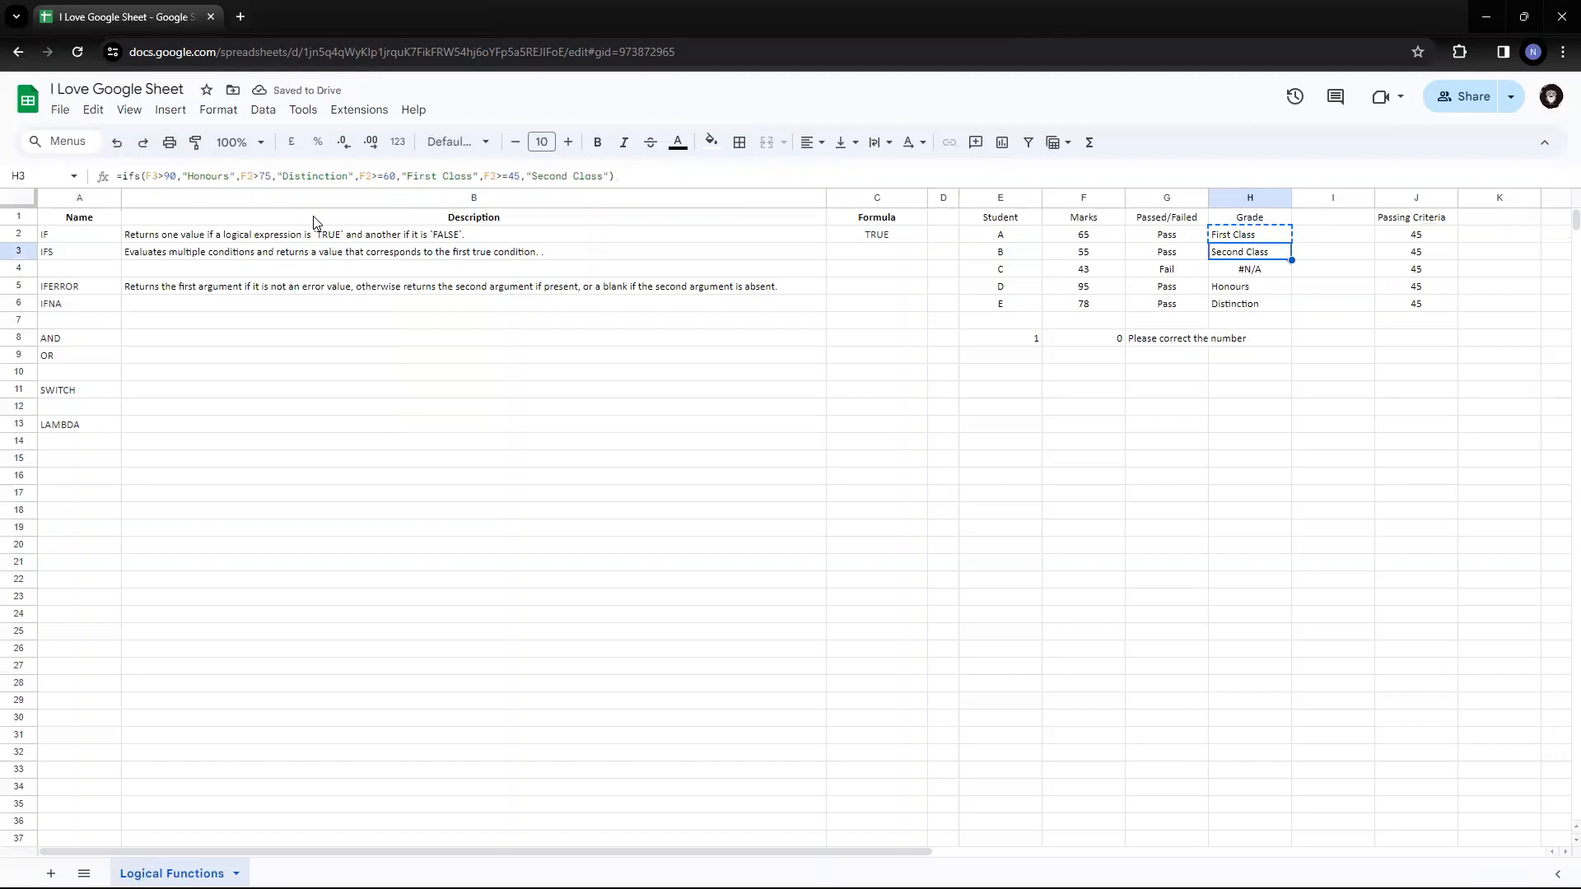
key(ctrl+v)
key(Down)
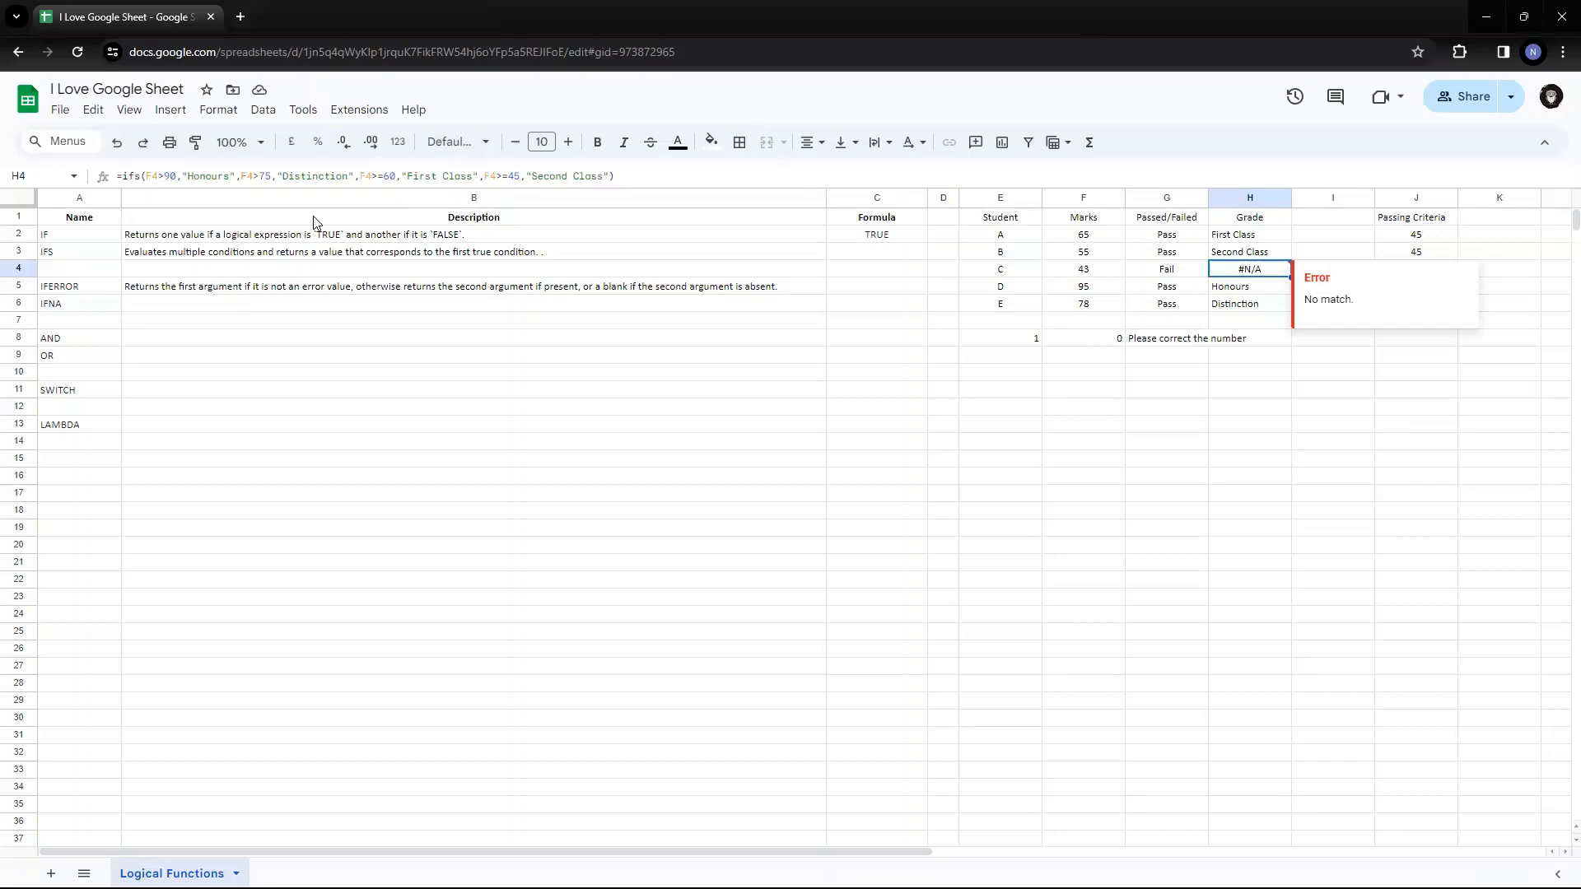
key(ctrl+v)
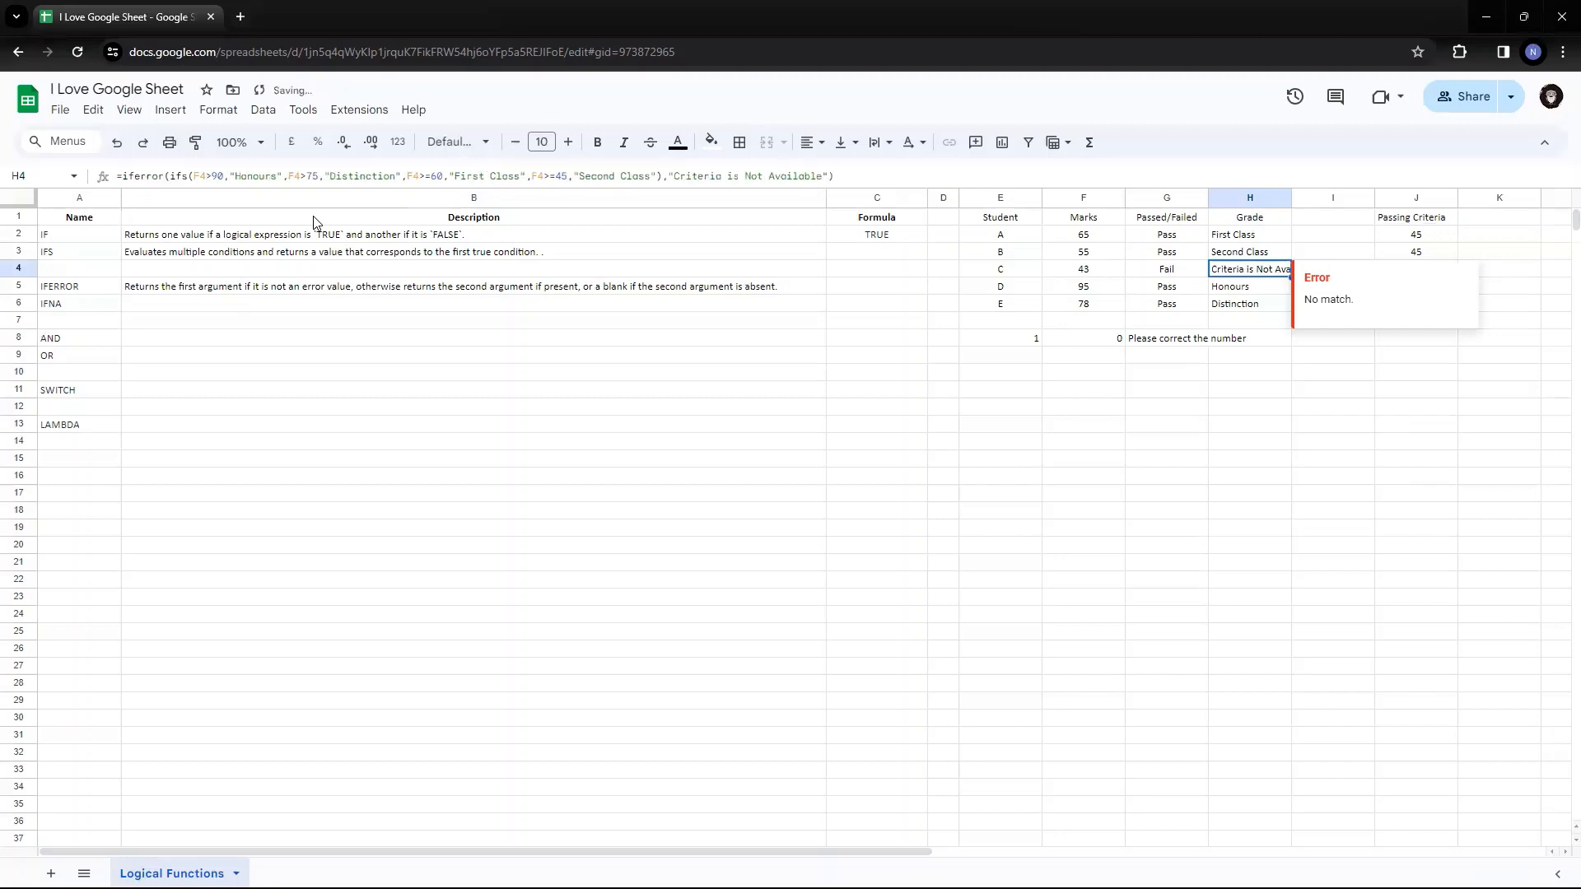
Copy the IFERROR grade formula from H4 into H5 and H6.
key(Left)
key(Right)
key(ctrl+c)
key(Down)
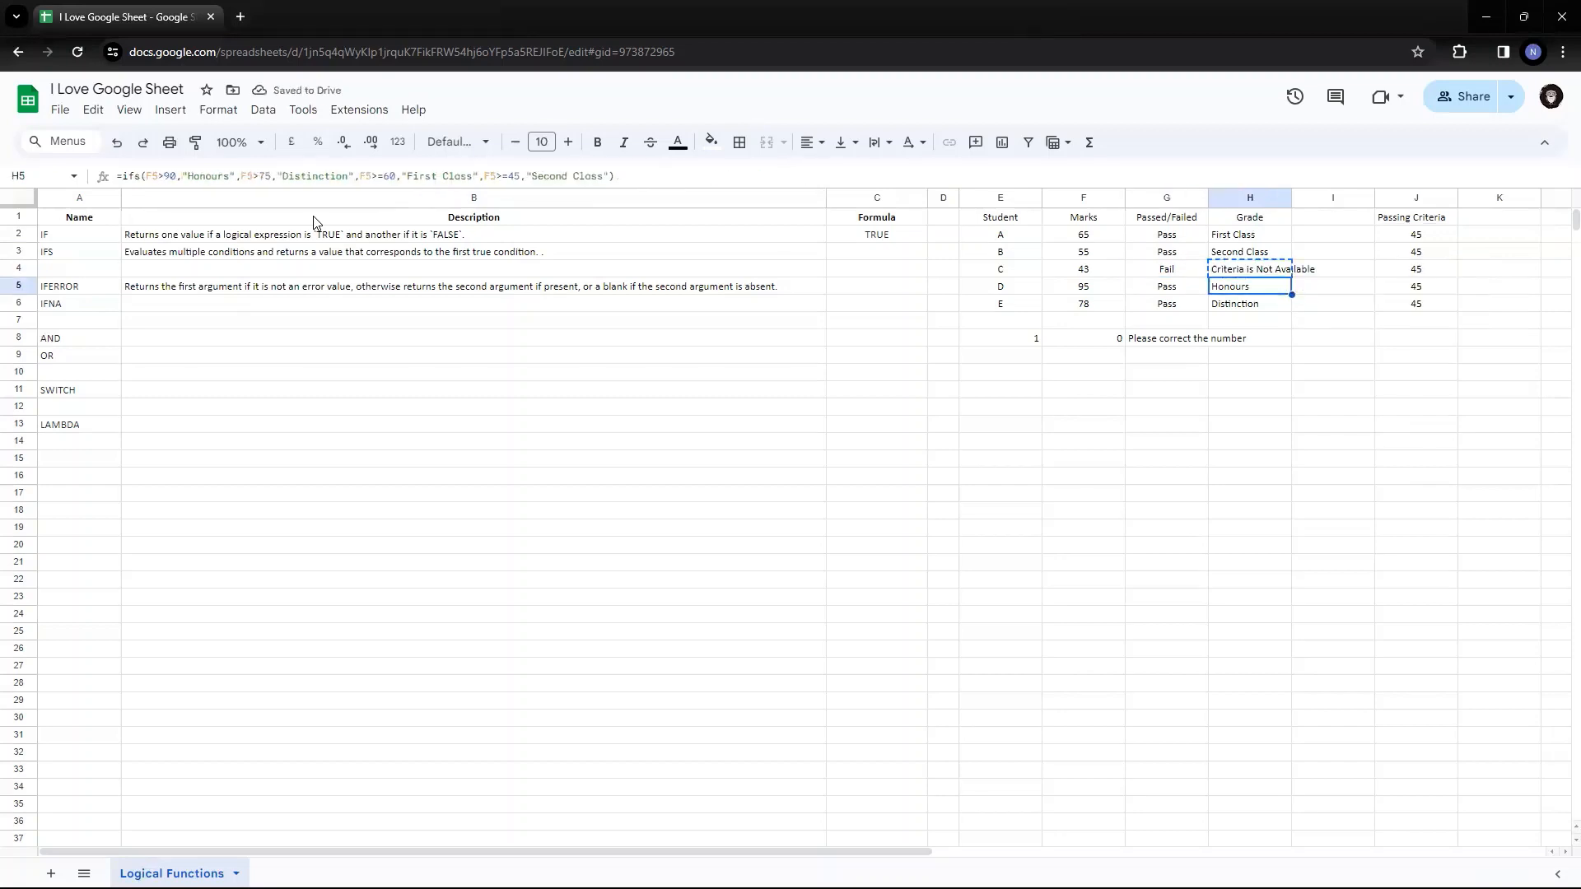
key(ctrl+v)
key(Down)
key(ctrl+v)
Review the IFERROR entry and its description in row 5.
key(Left)
key(Left)
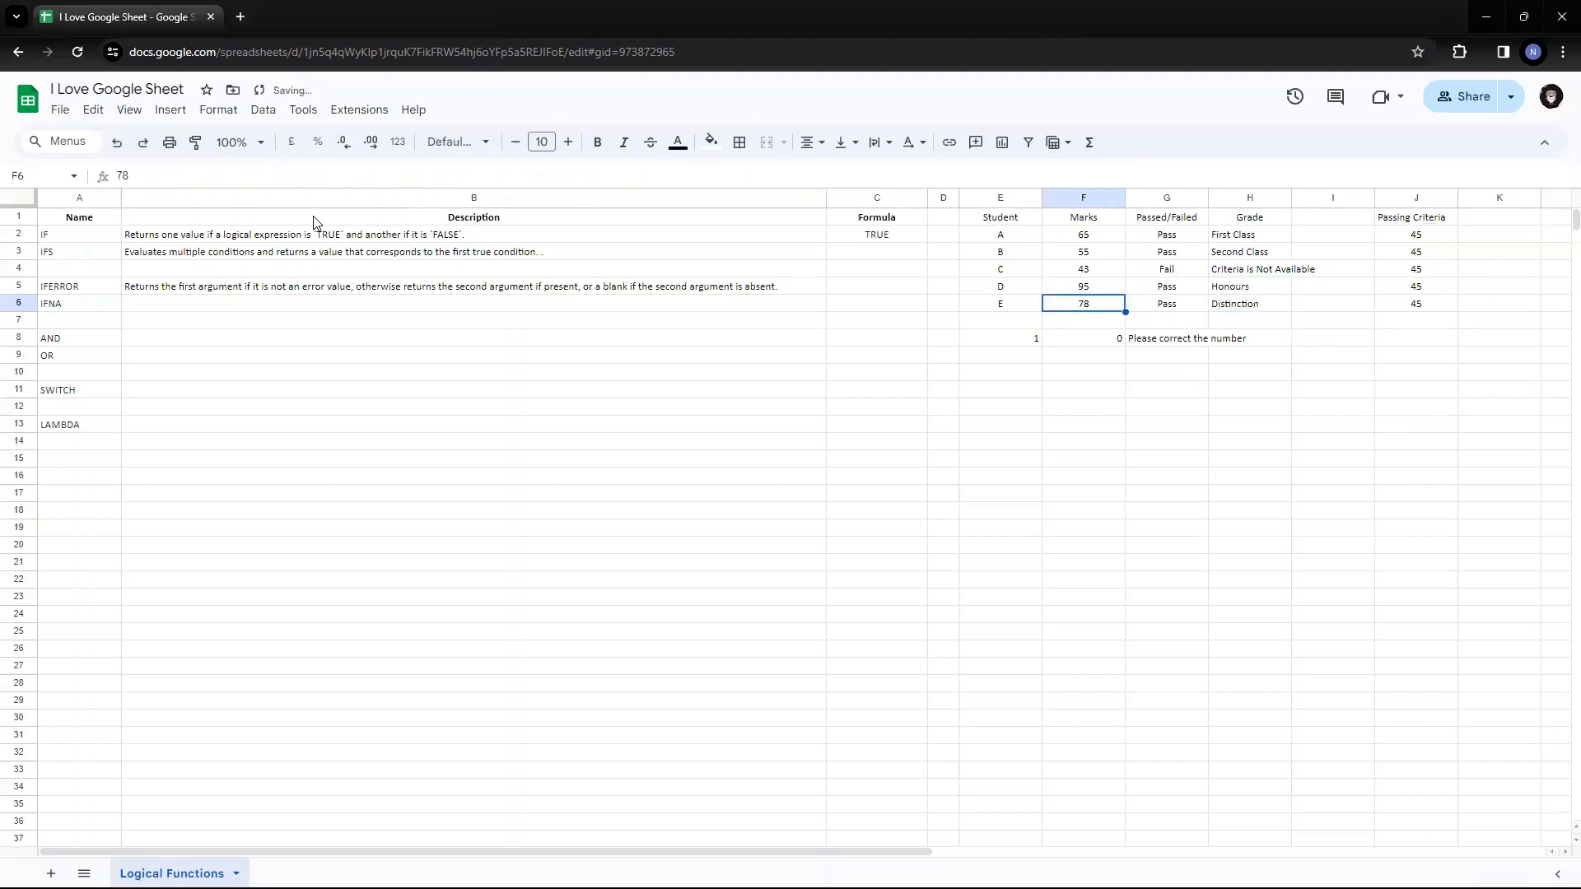
key(Right)
key(Down)
key(Down)
key(Left)
key(Left)
key(Left)
key(Up)
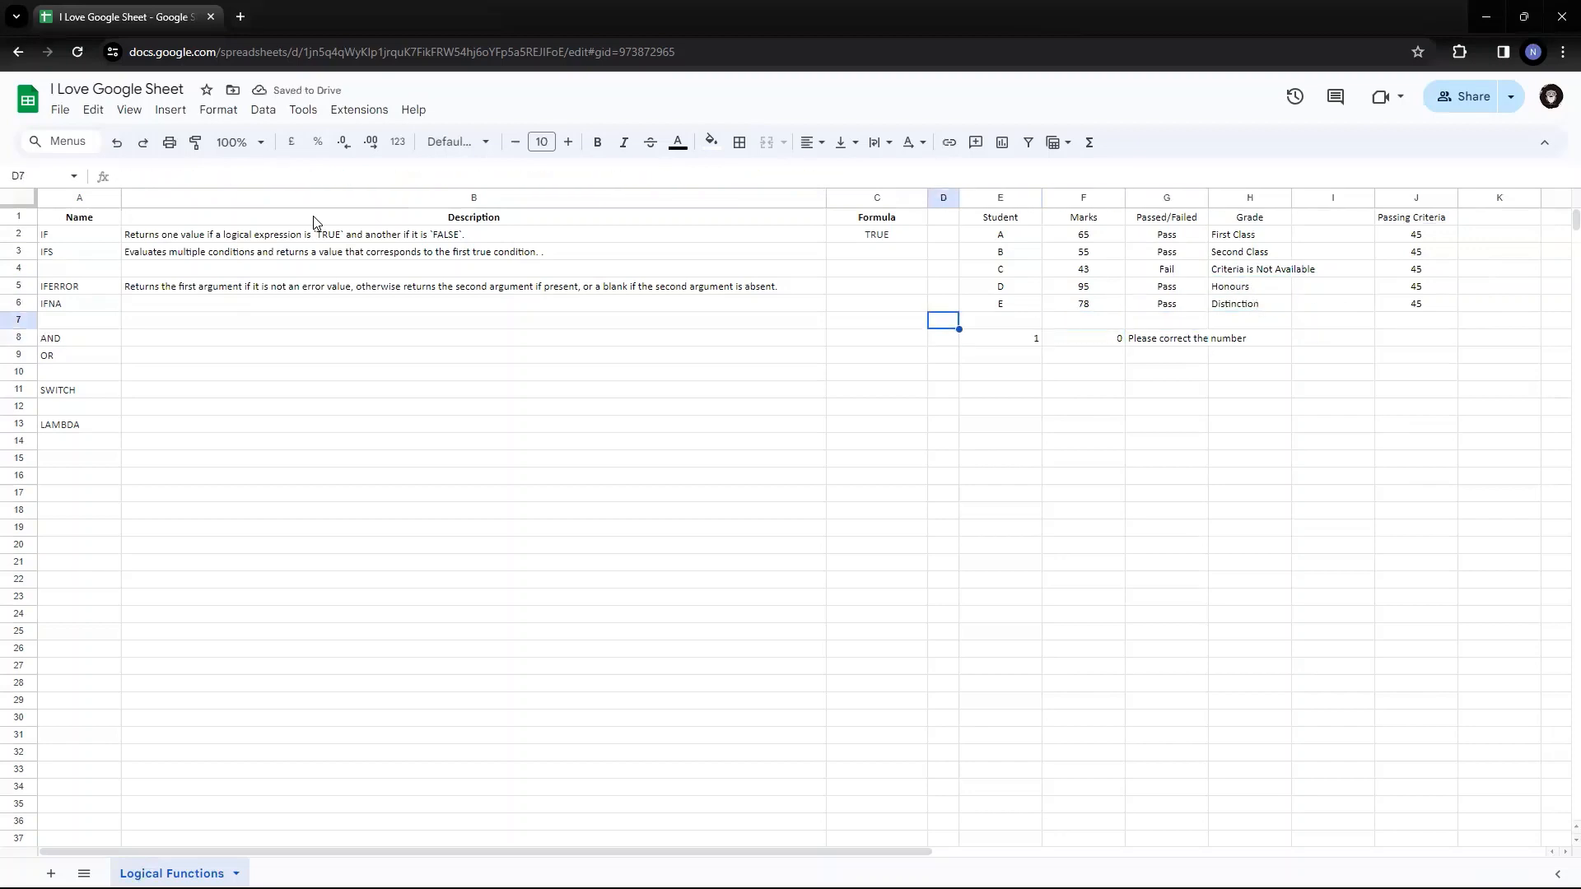
key(Left)
key(Up)
key(Up)
key(Left)
key(Left)
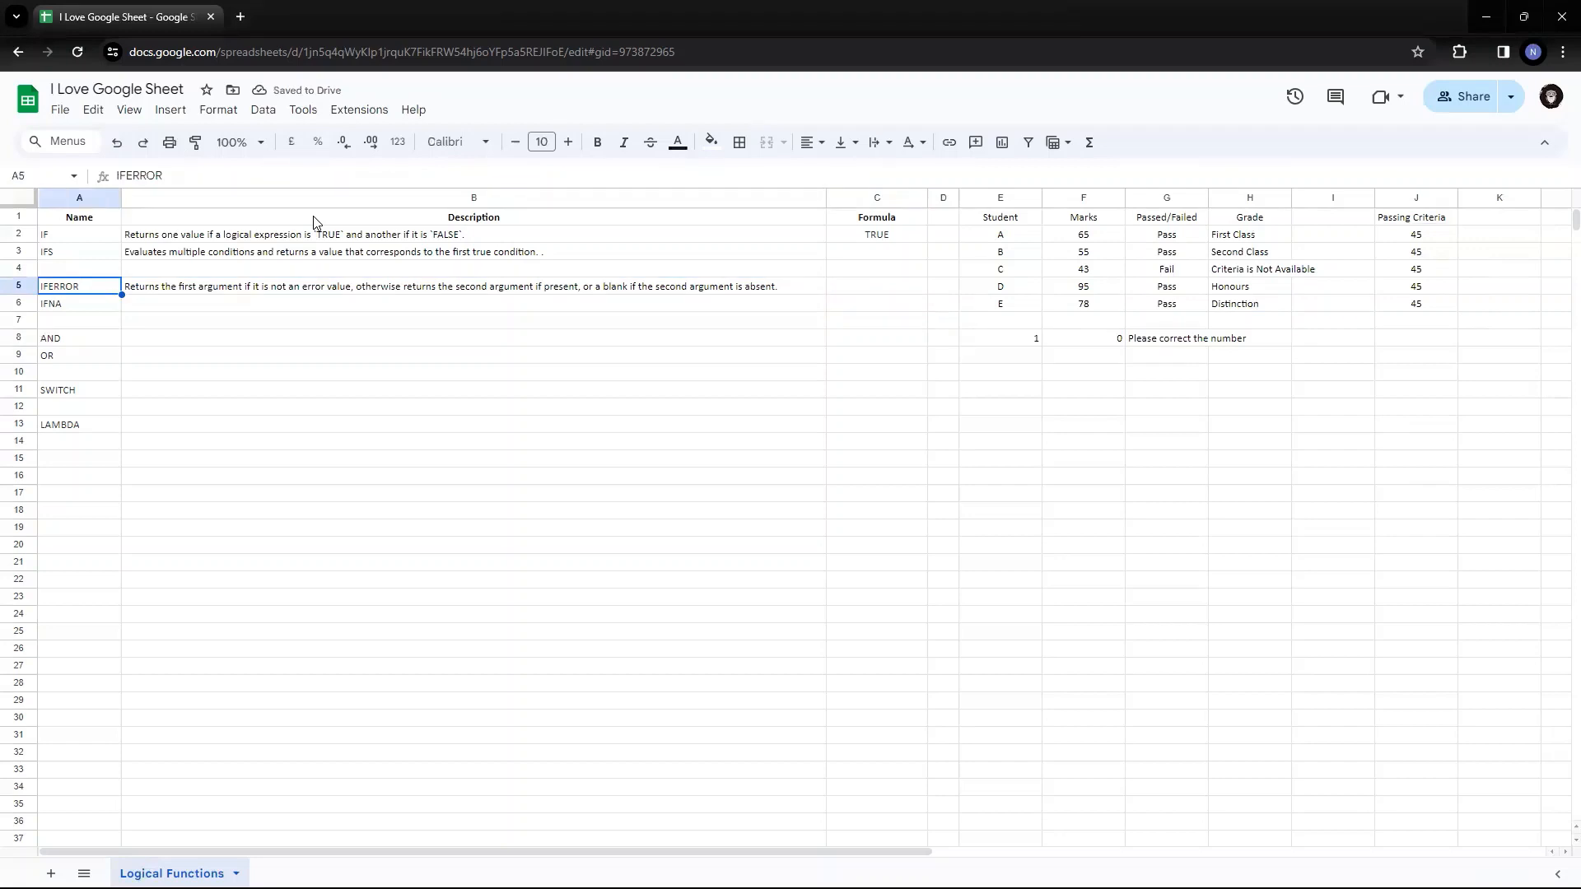
key(Right)
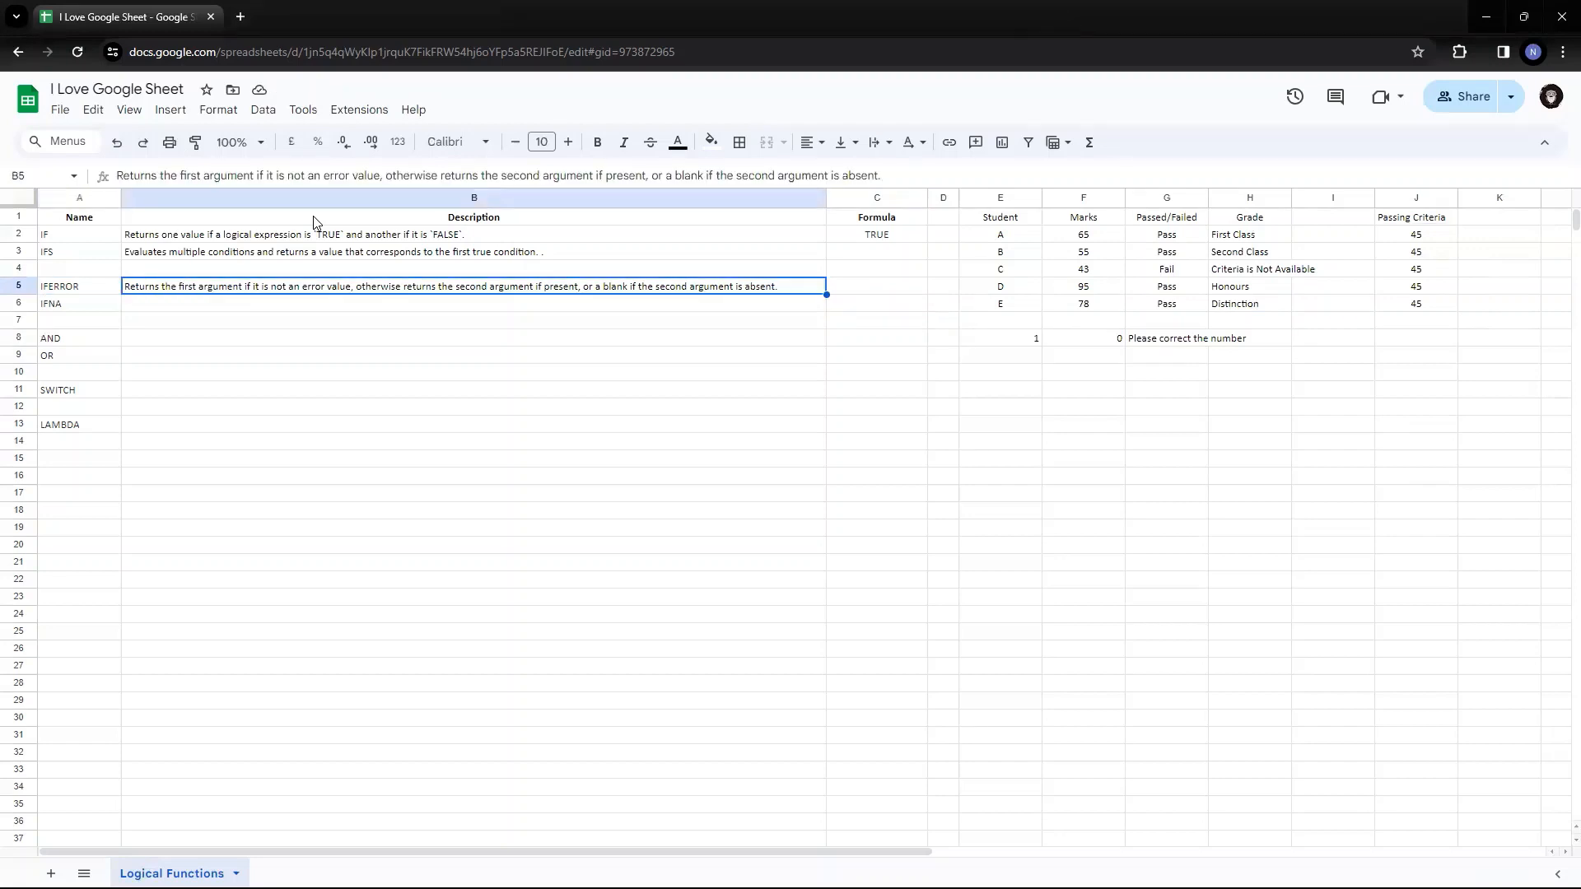
key(Right)
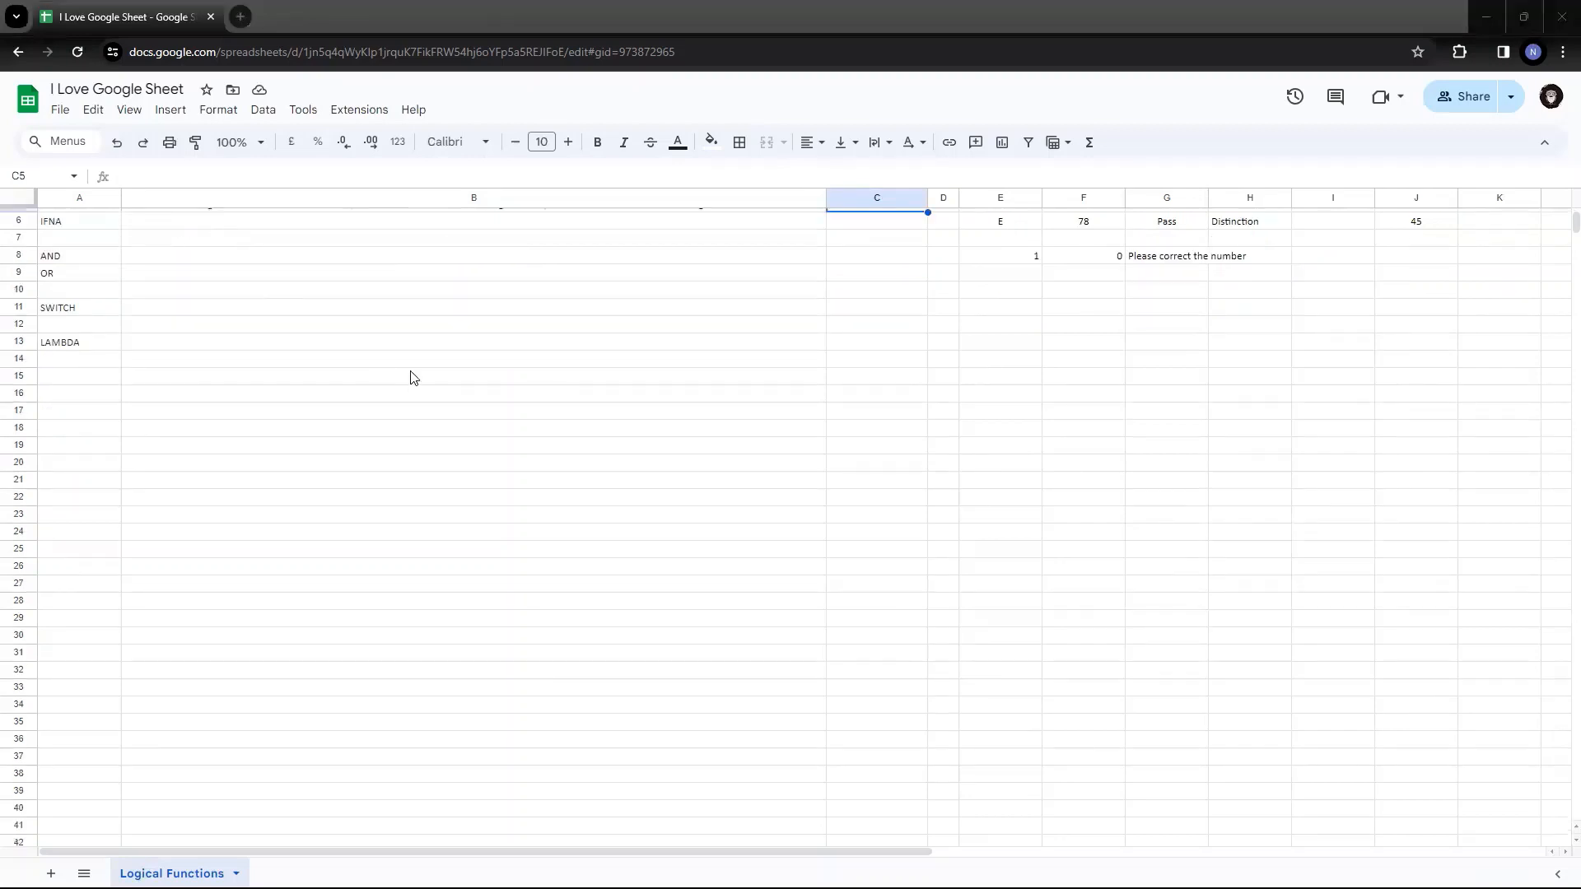
scroll(411, 371, up, 1)
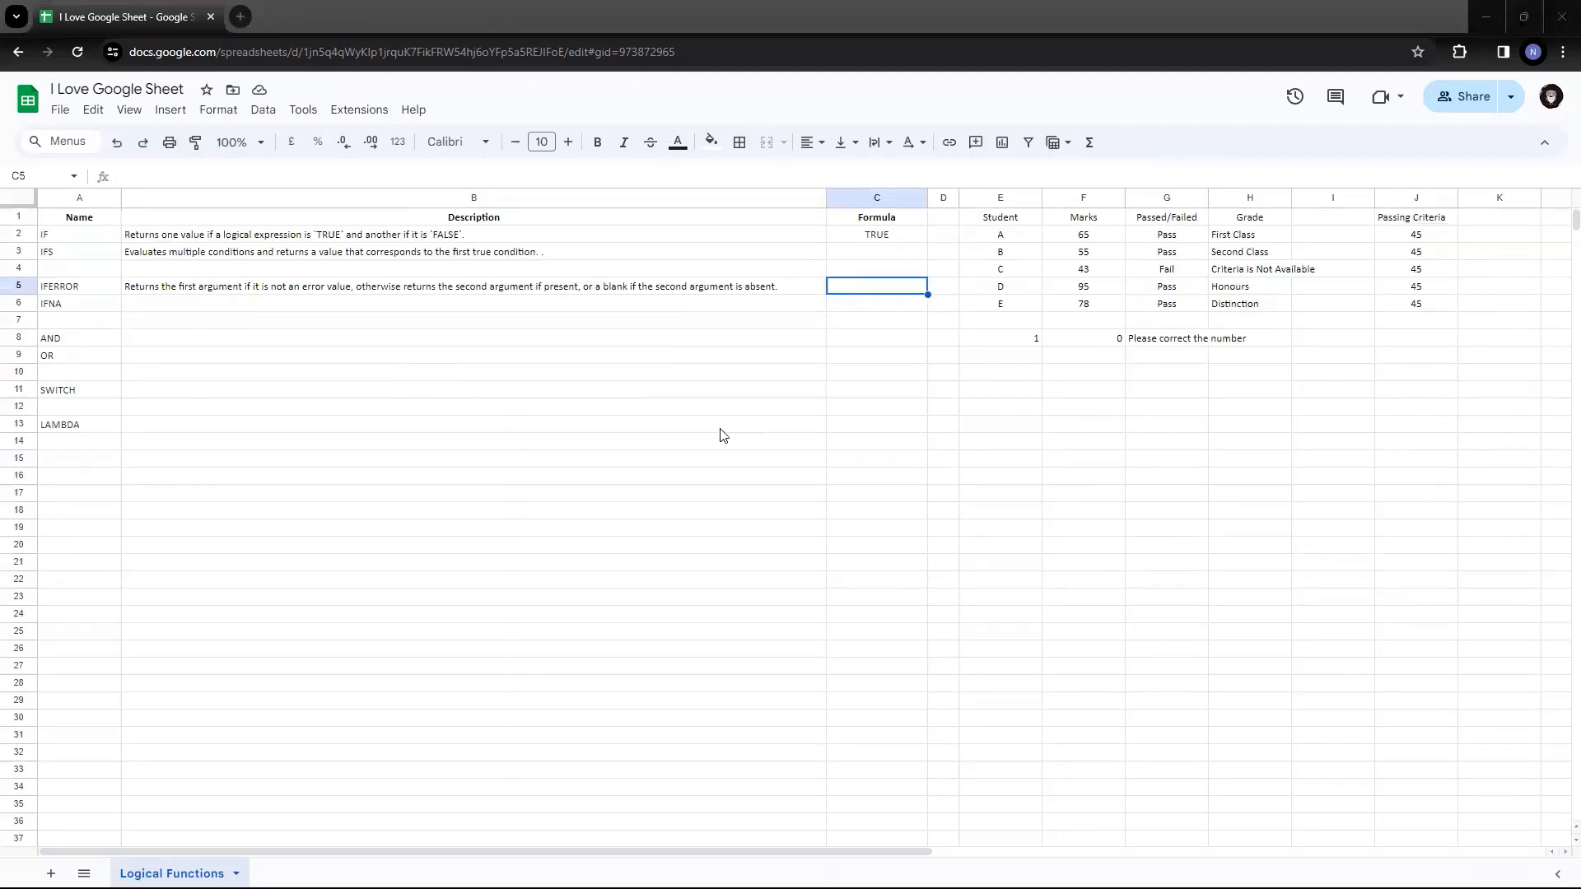
mouse_move(724, 342)
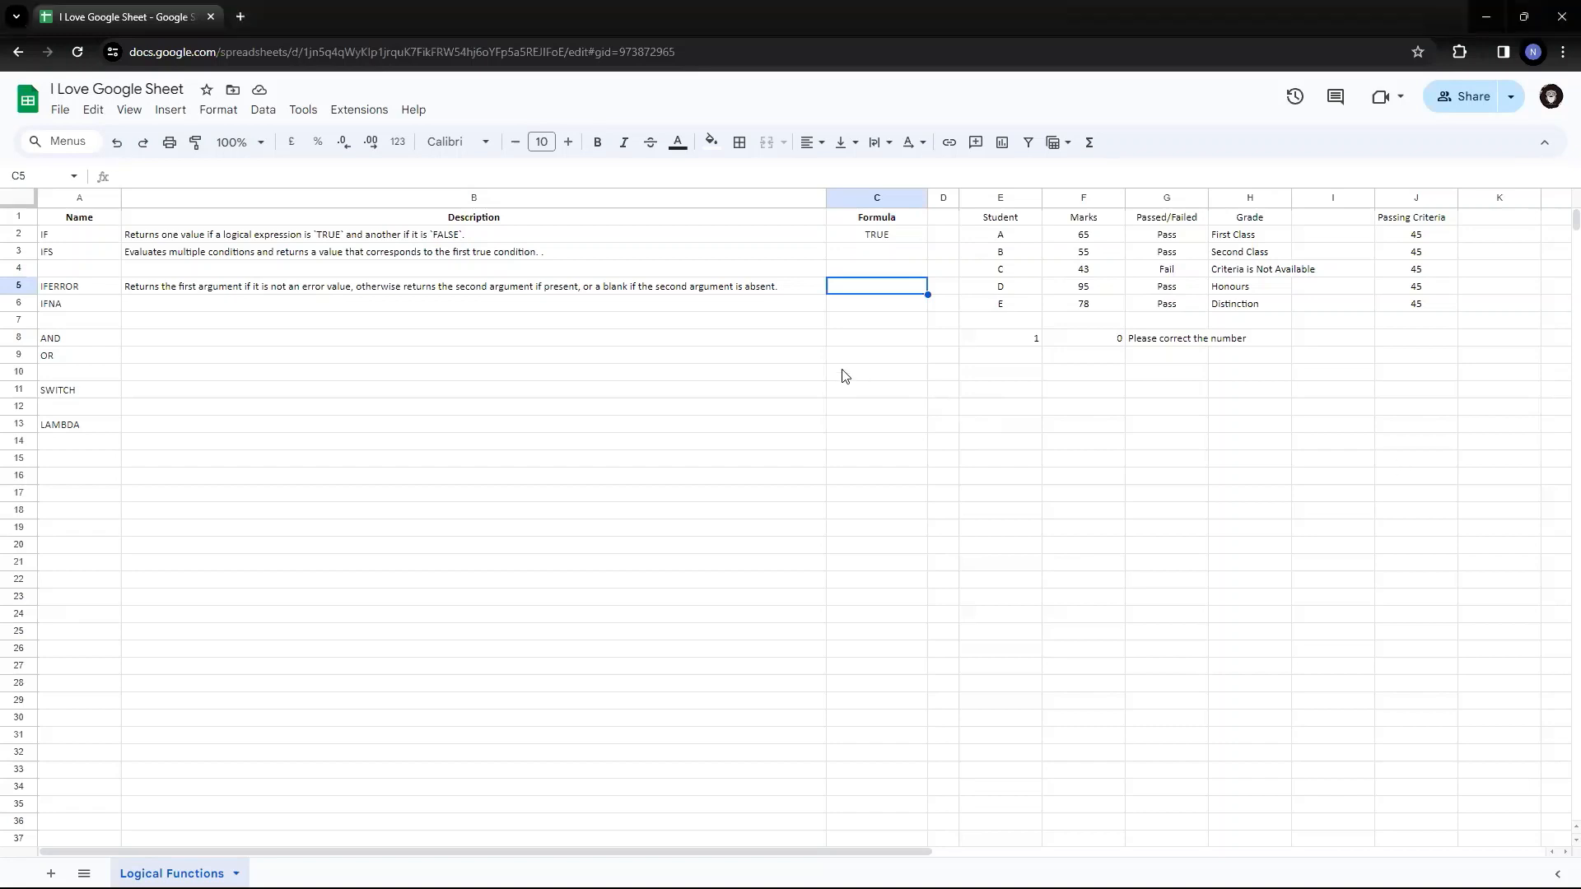
mouse_move(528, 288)
Examine the IFNA entry in A6 and the blank description and formula cells beside it.
key(Down)
key(Down)
key(Up)
key(Left)
key(Left)
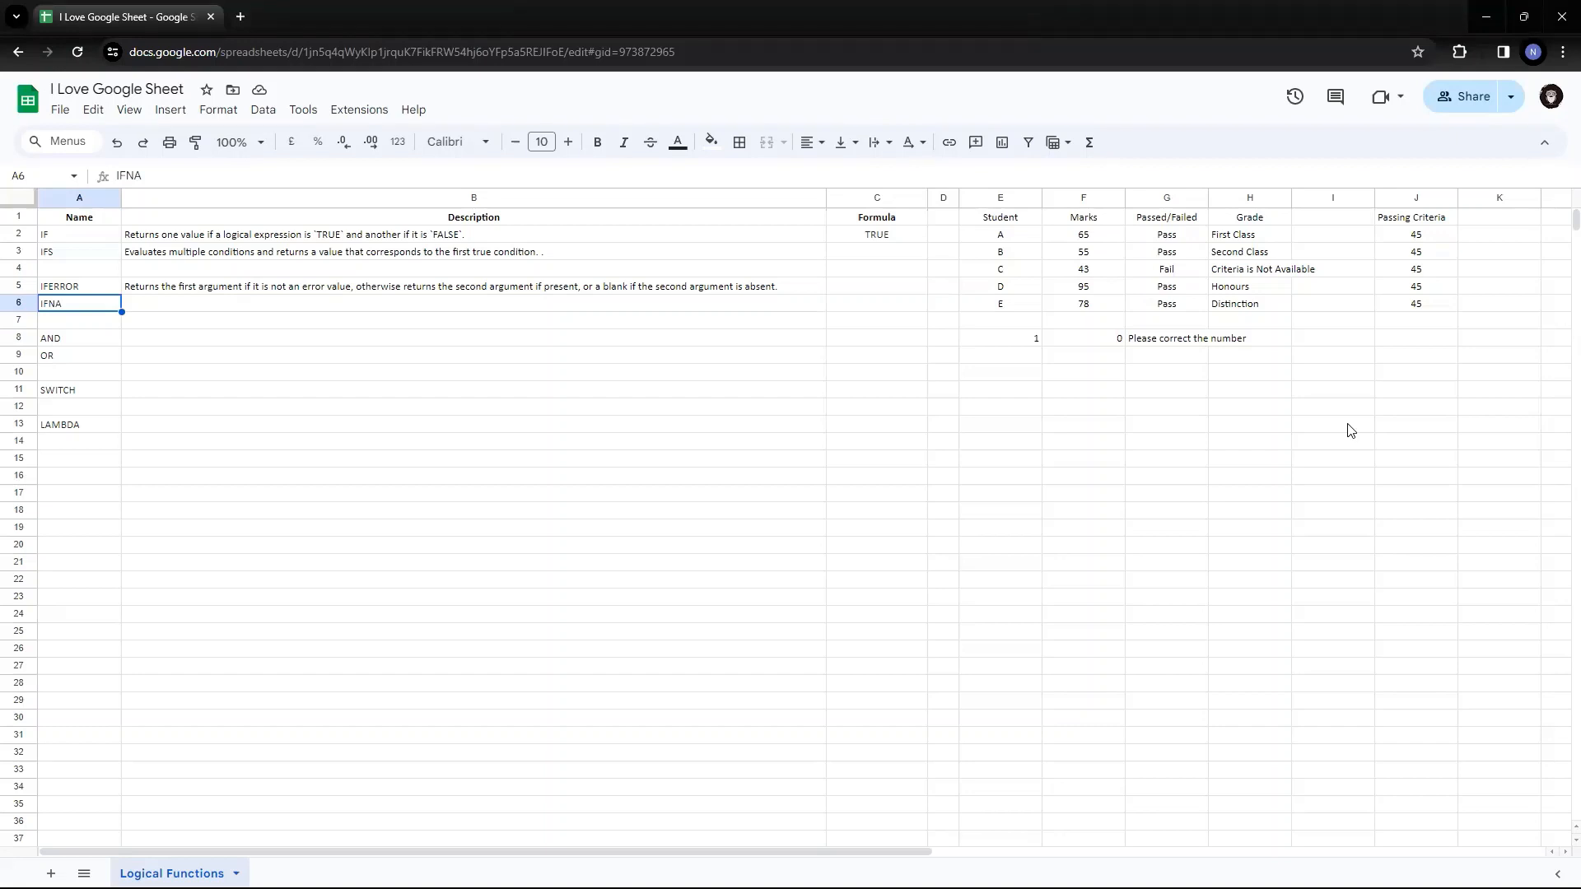
key(Right)
key(Right)
key(Right)
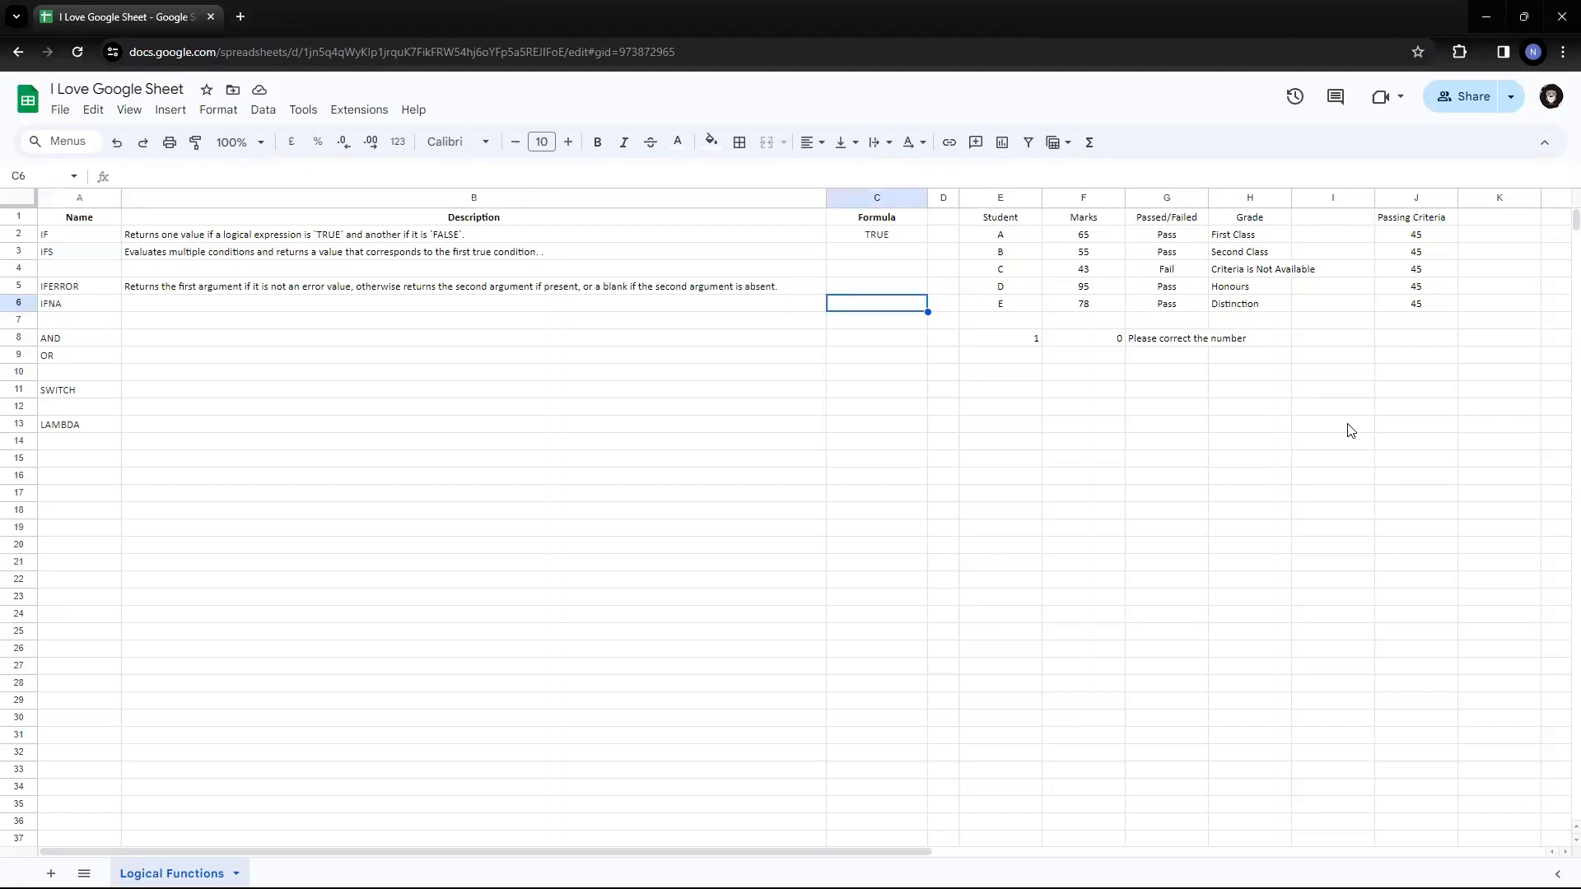
Inspect the IFERROR division example in row 8 and its formula in G8.
key(Down)
key(Down)
key(Down)
key(Right)
key(Right)
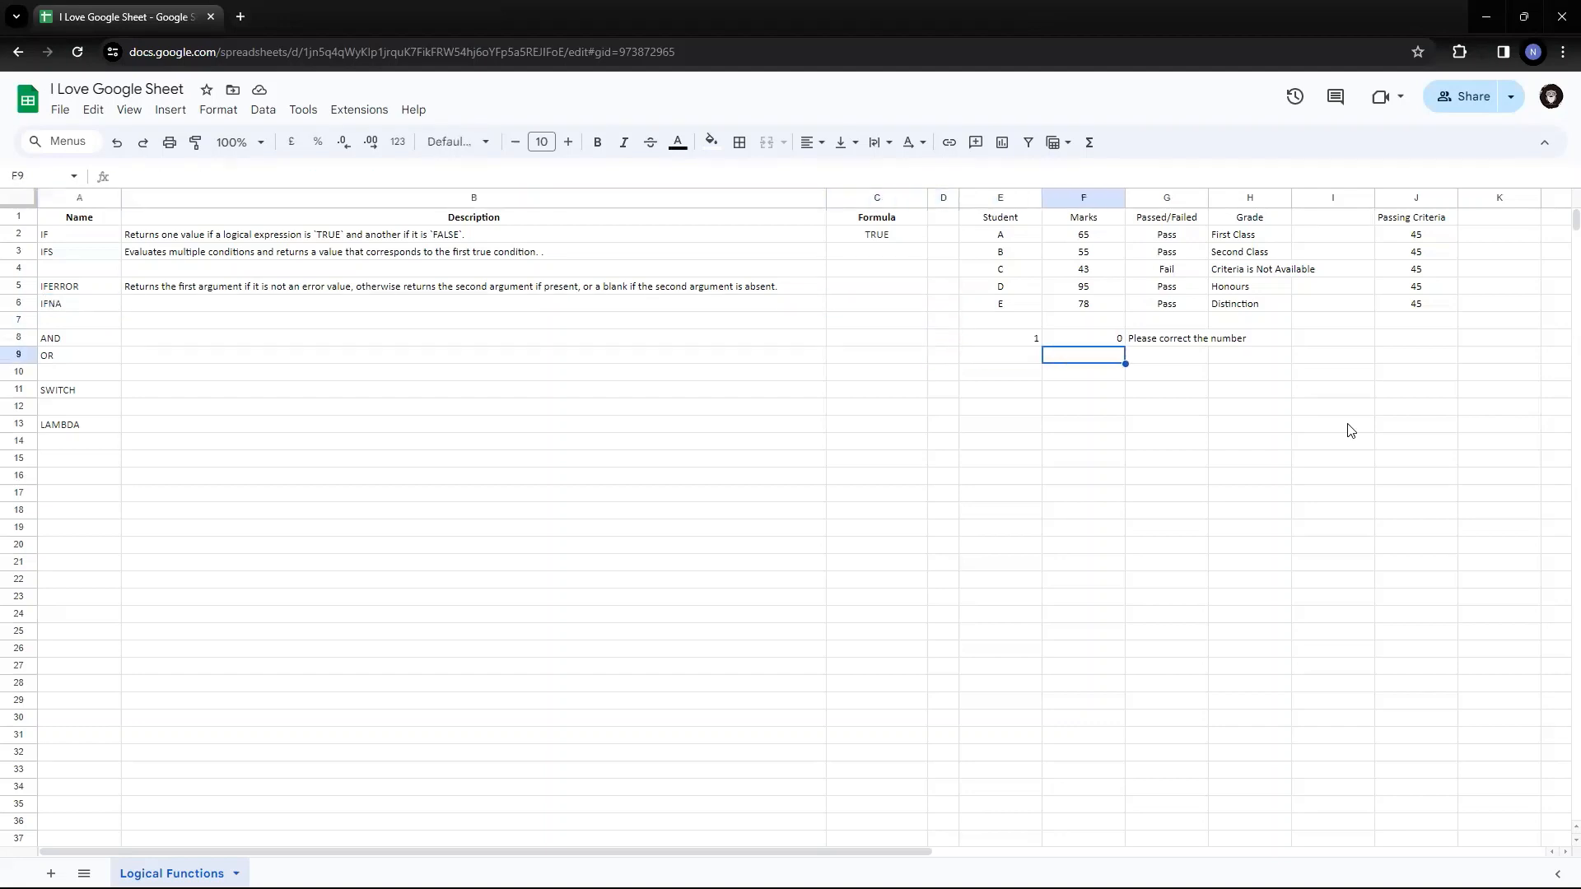
key(Up)
key(Right)
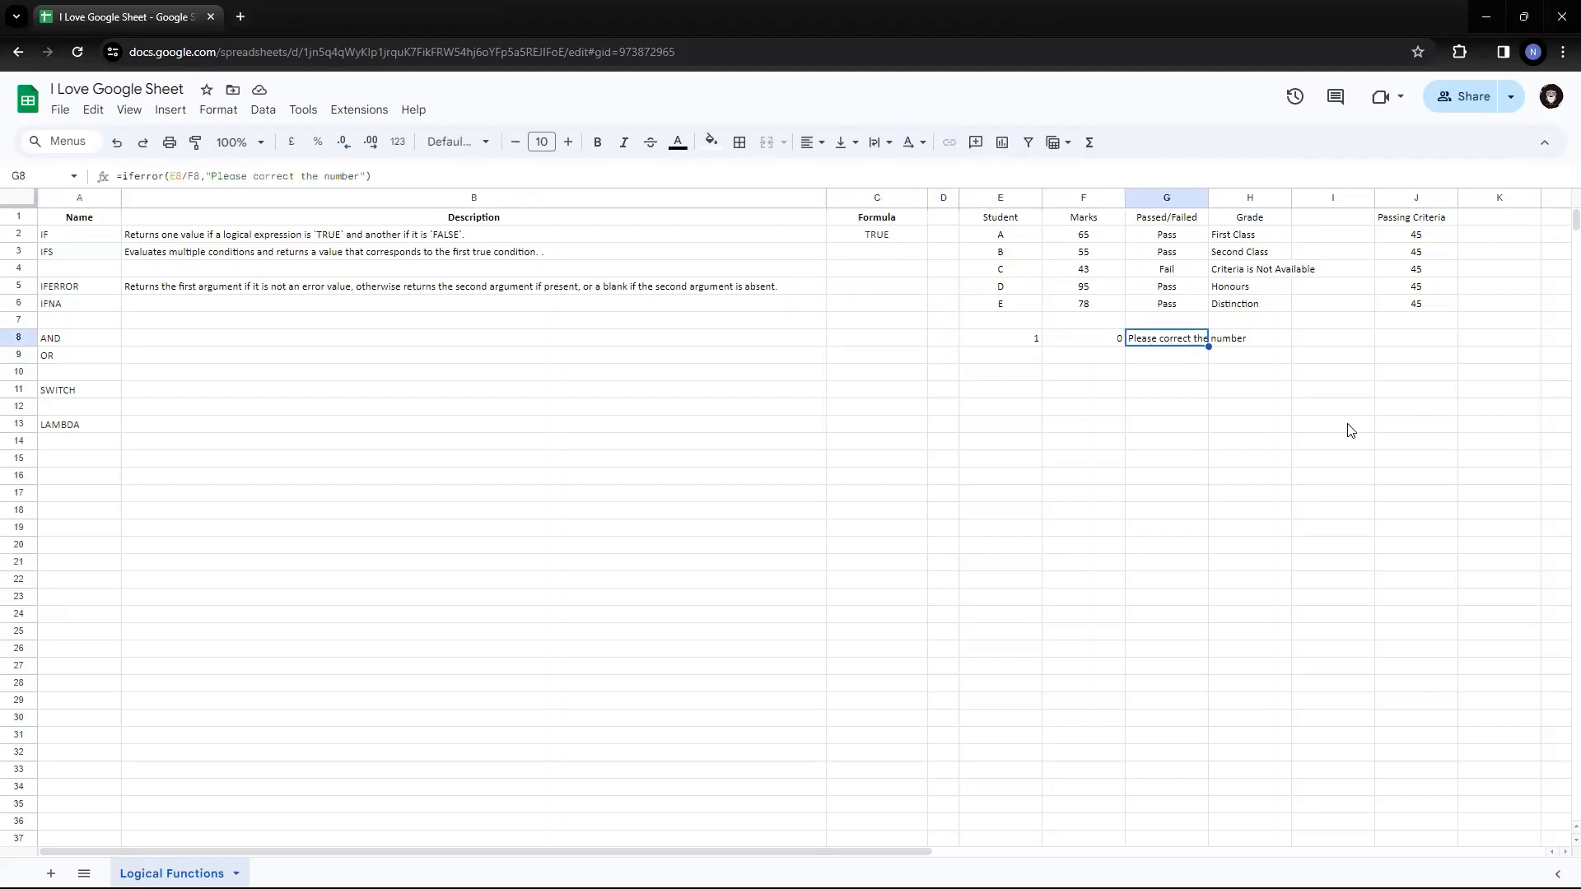
key(Left)
key(Down)
key(Right)
key(Left)
key(Left)
key(Left)
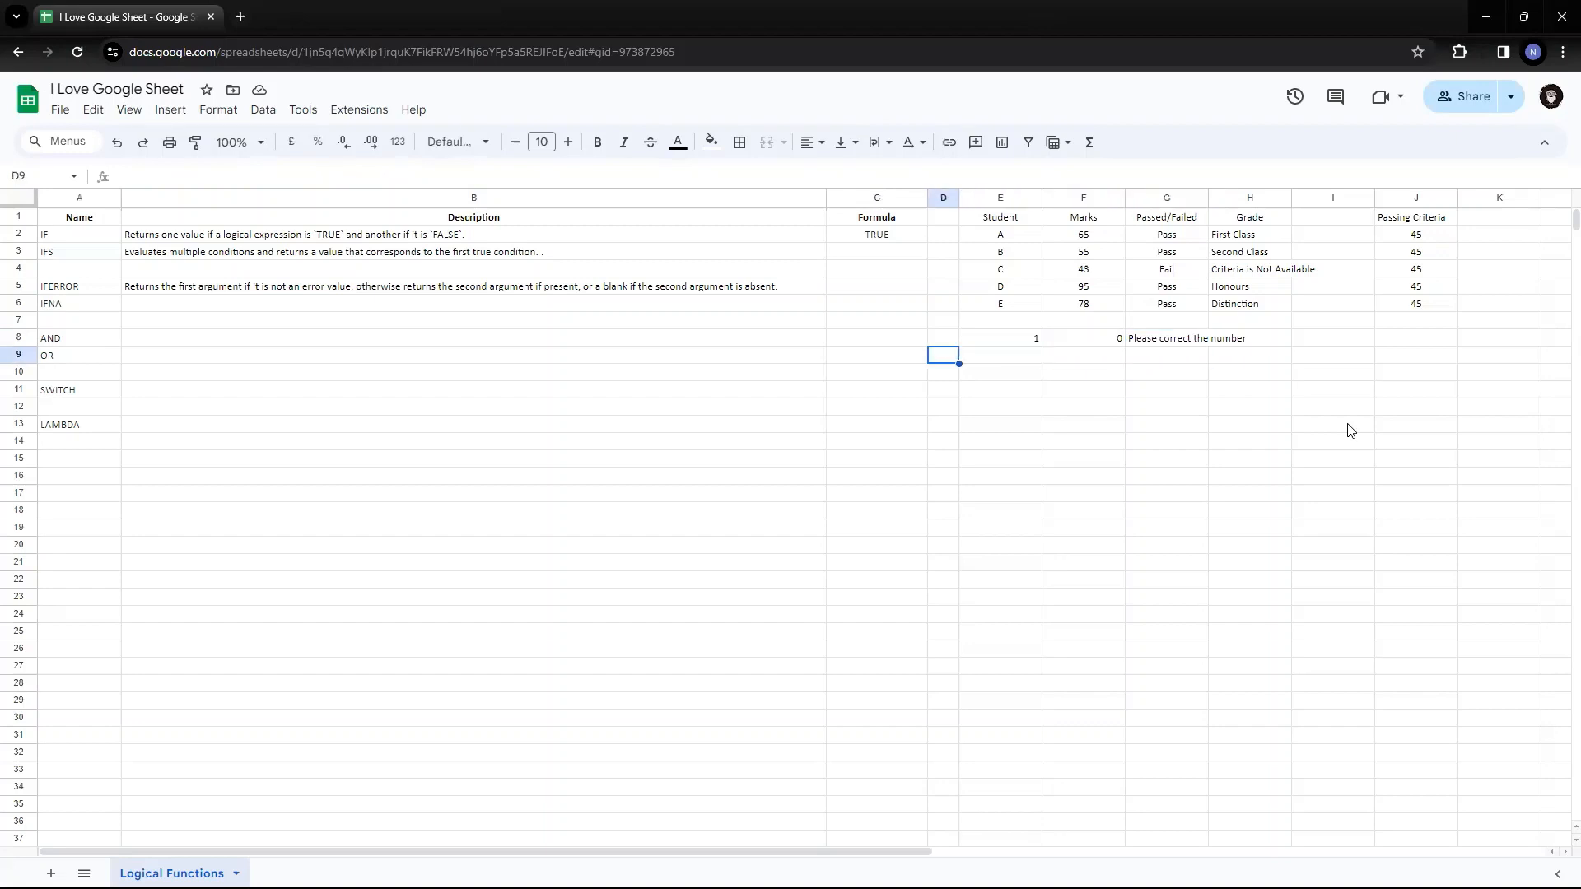
key(Up)
key(Up)
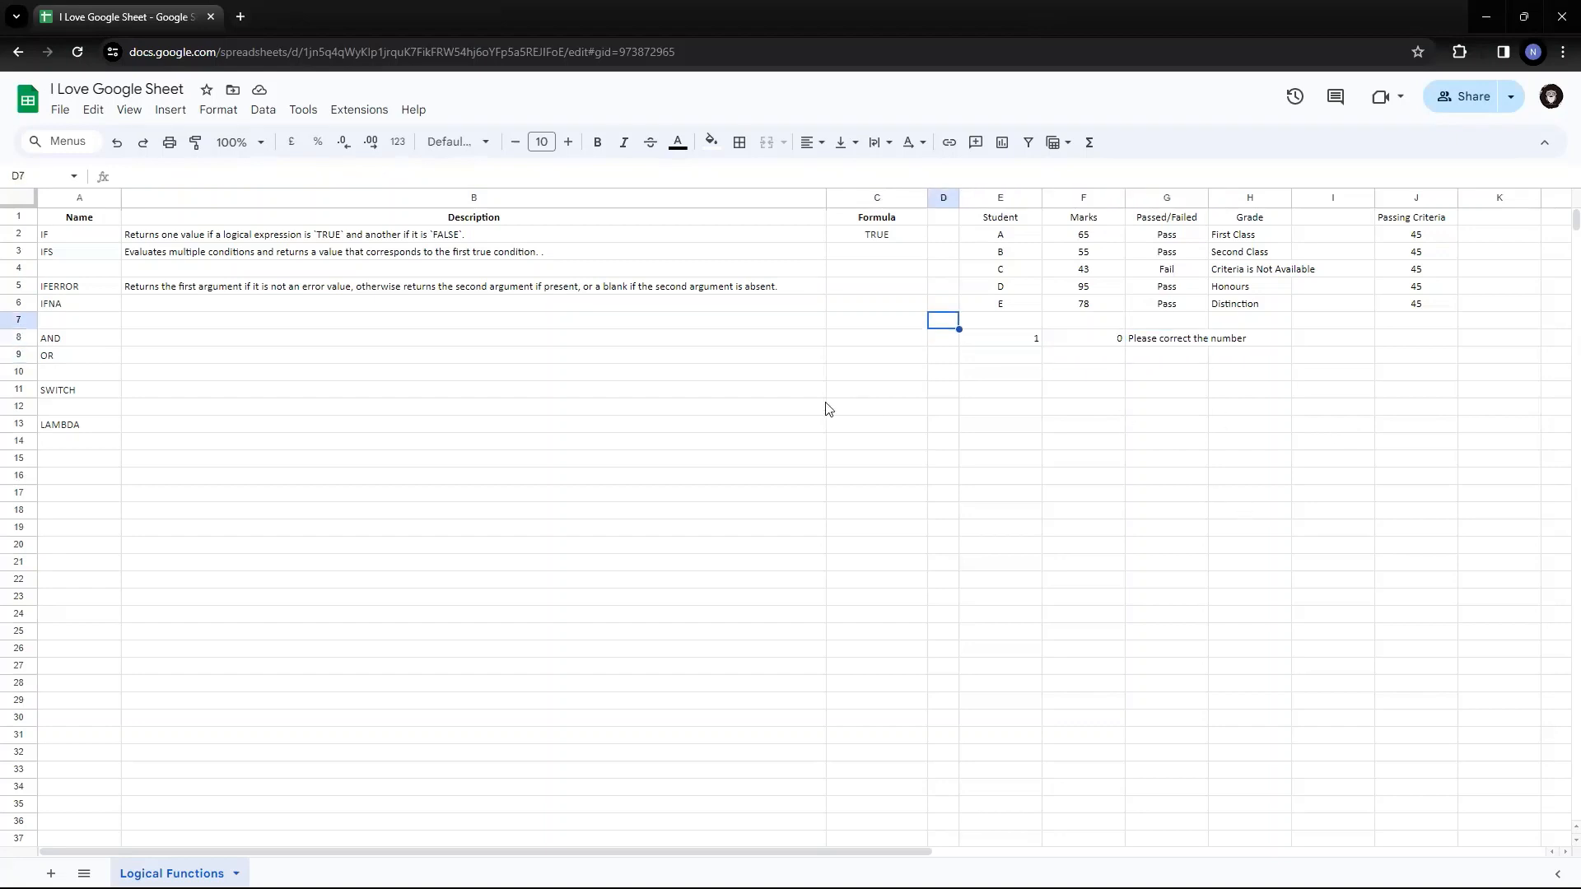
Apply B5's formatting to B6 and paste the IFNA description "Evaluates a value. If the value is an #N/A error, returns the specified value.".
click(456, 286)
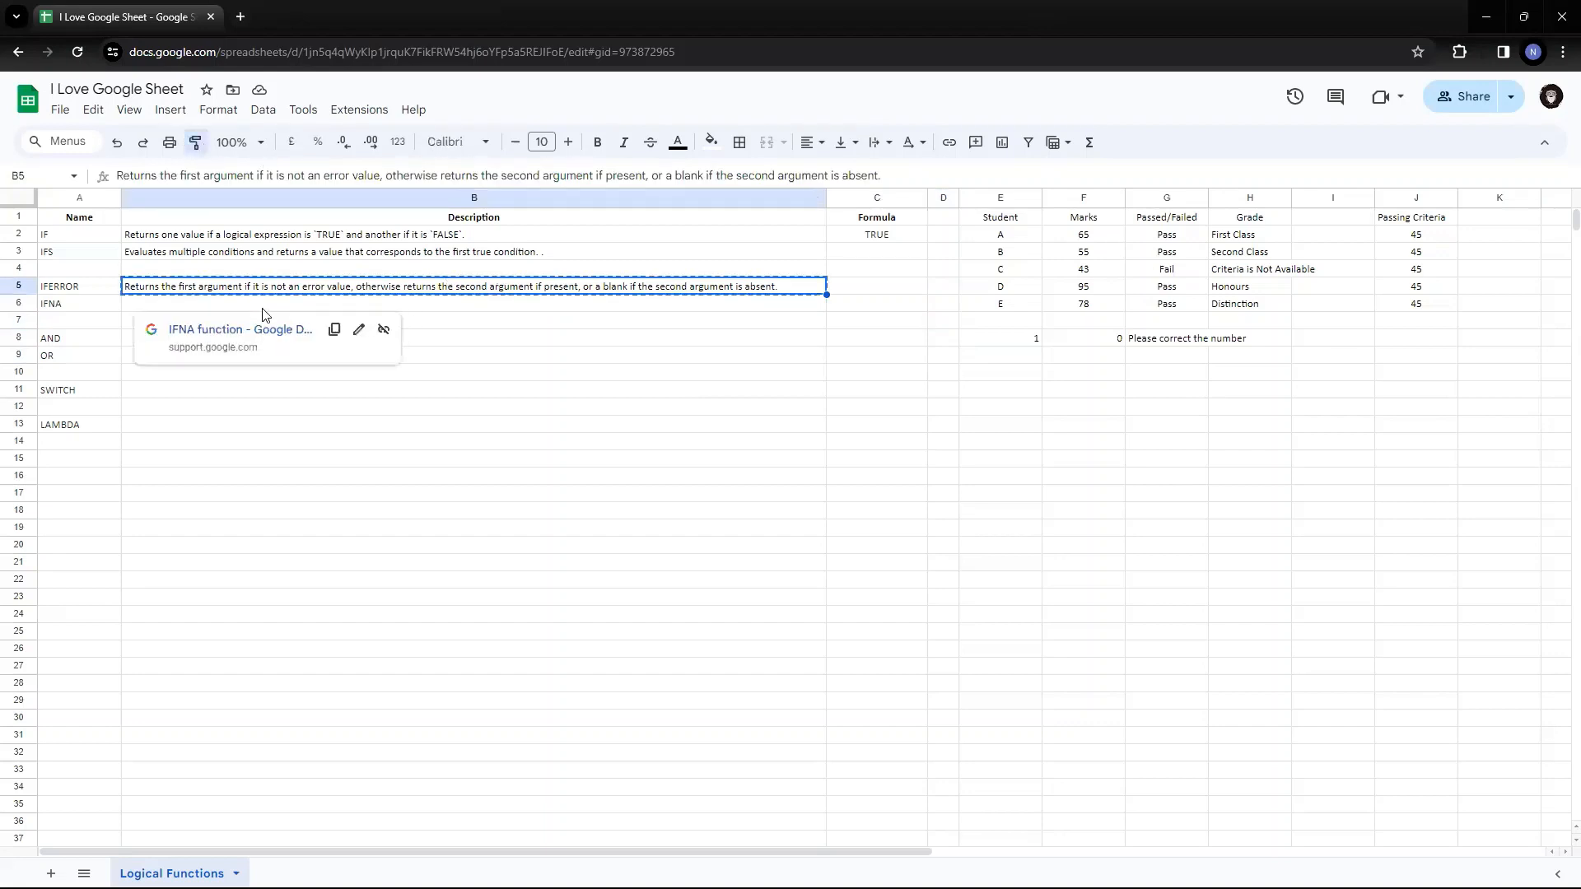
click(260, 307)
key(ctrl+v)
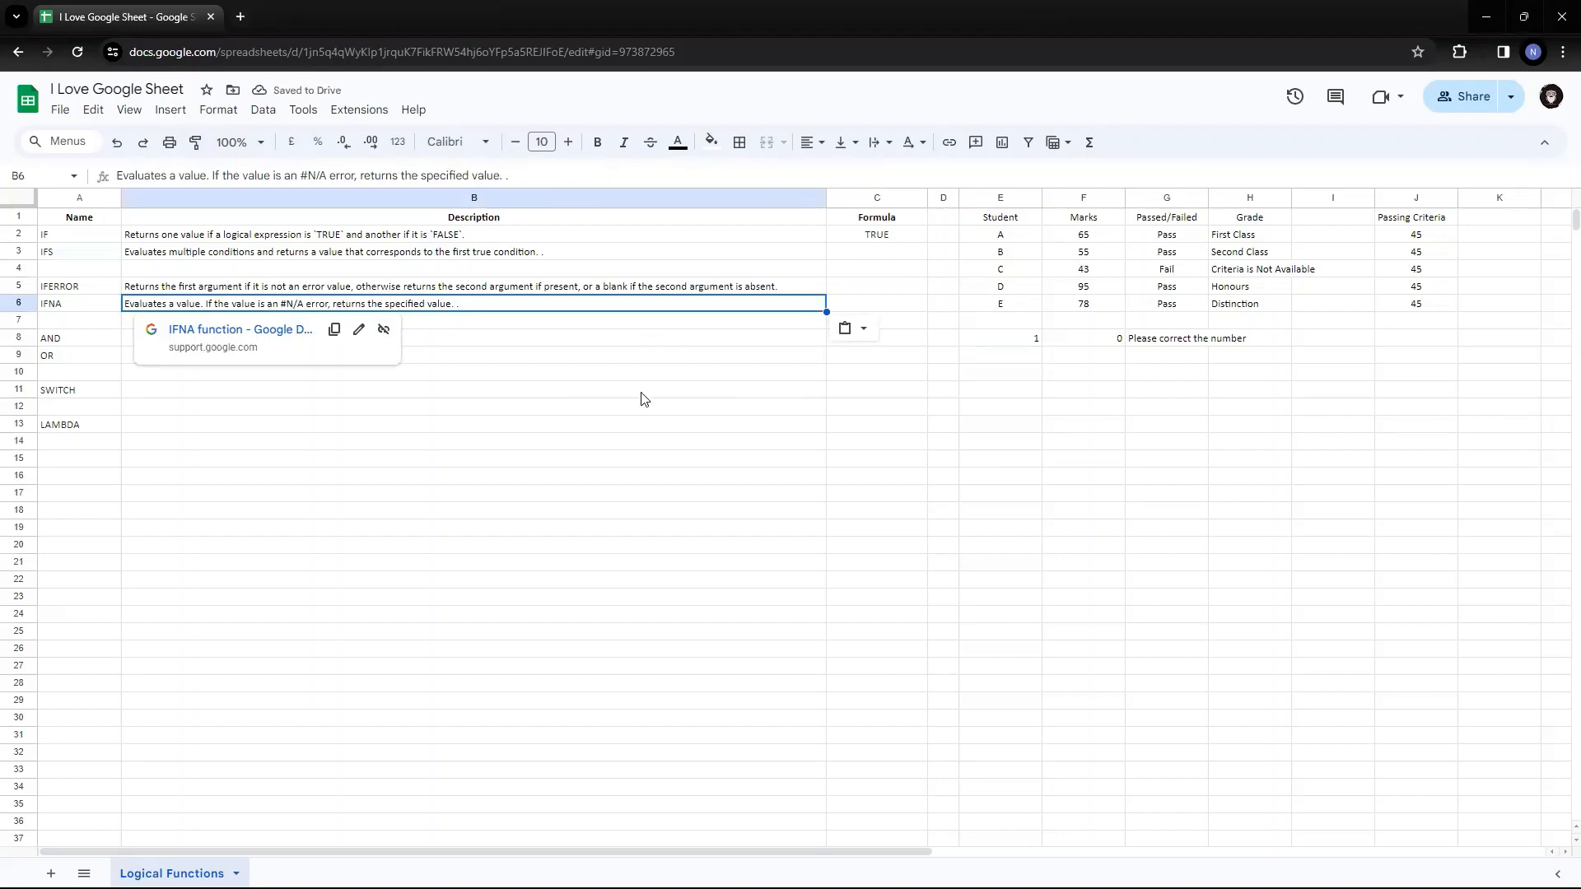
Compare the IFNA description in row 6 with the IFERROR description in row 5.
mouse_move(289, 310)
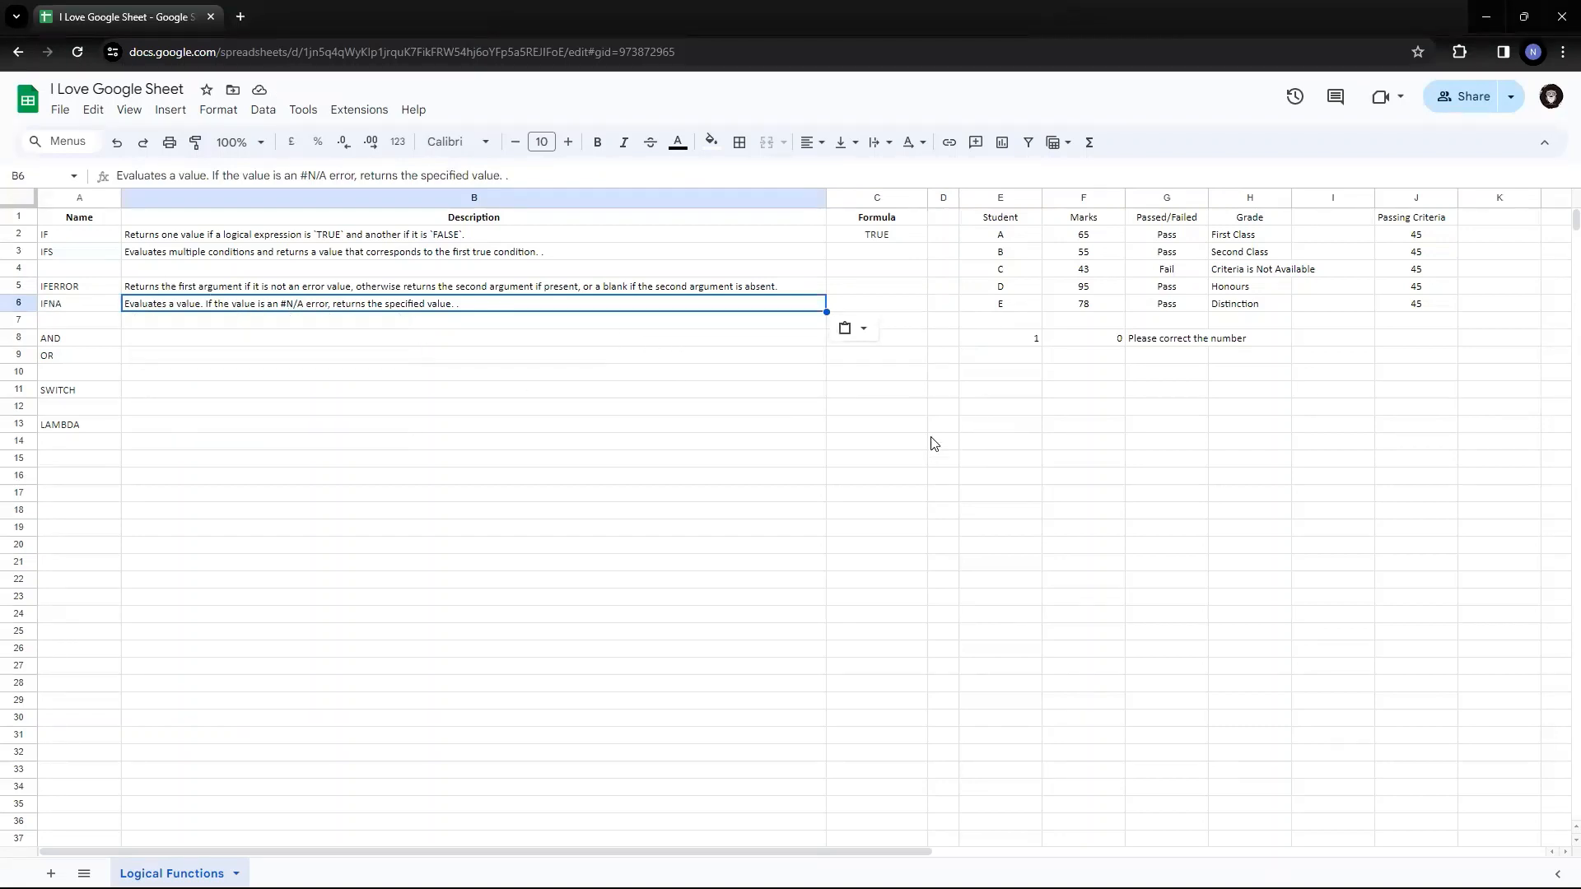
key(Up)
key(Left)
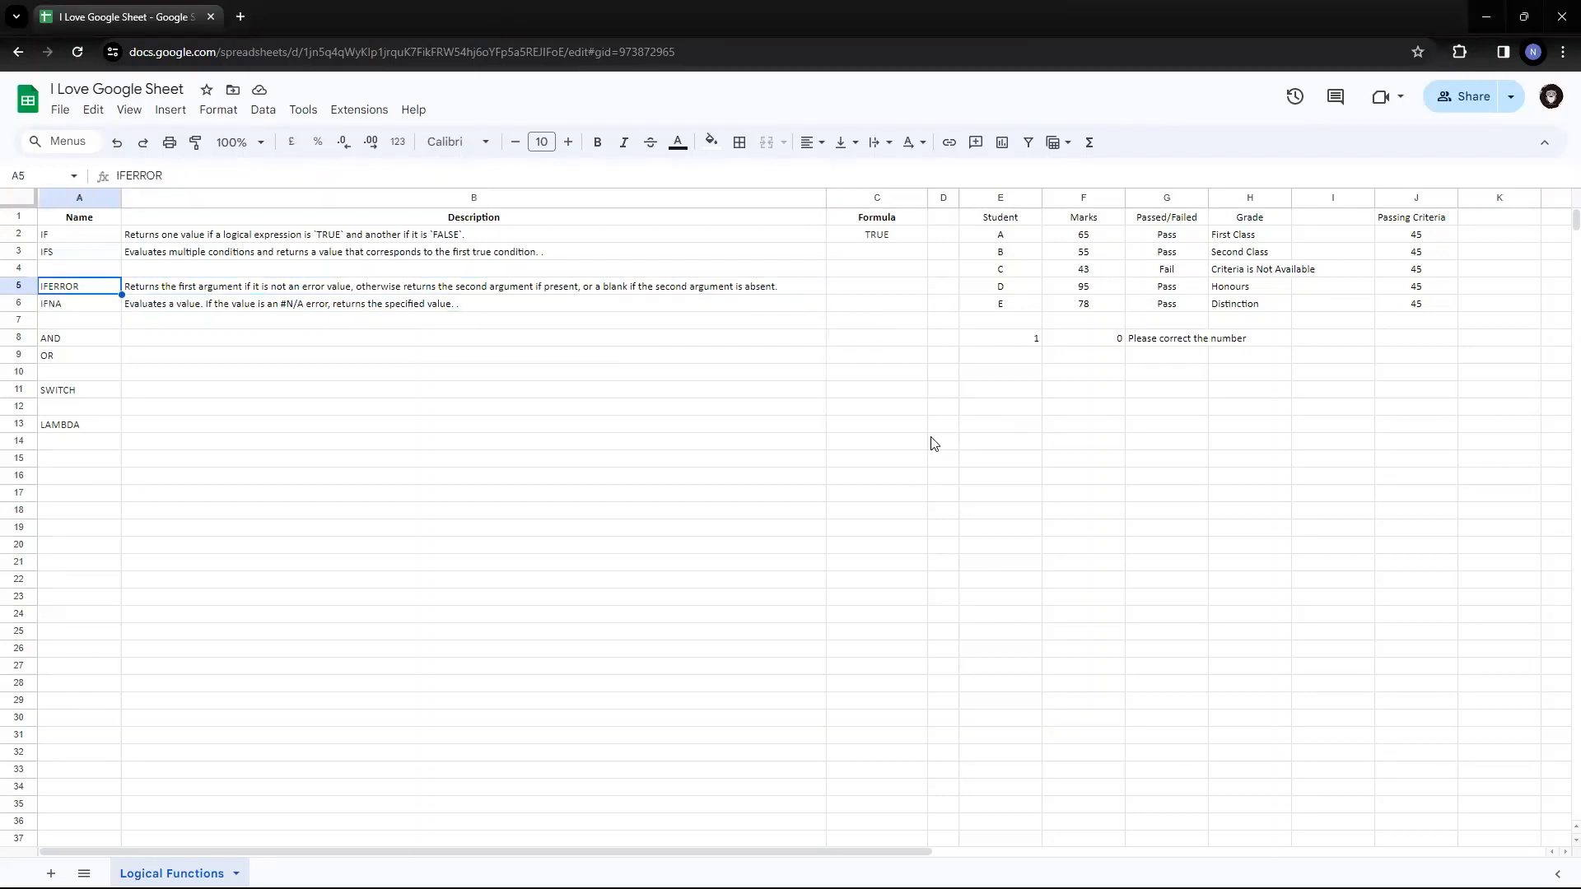
key(Right)
key(Right)
key(Right)
key(Left)
key(Left)
key(Left)
key(Right)
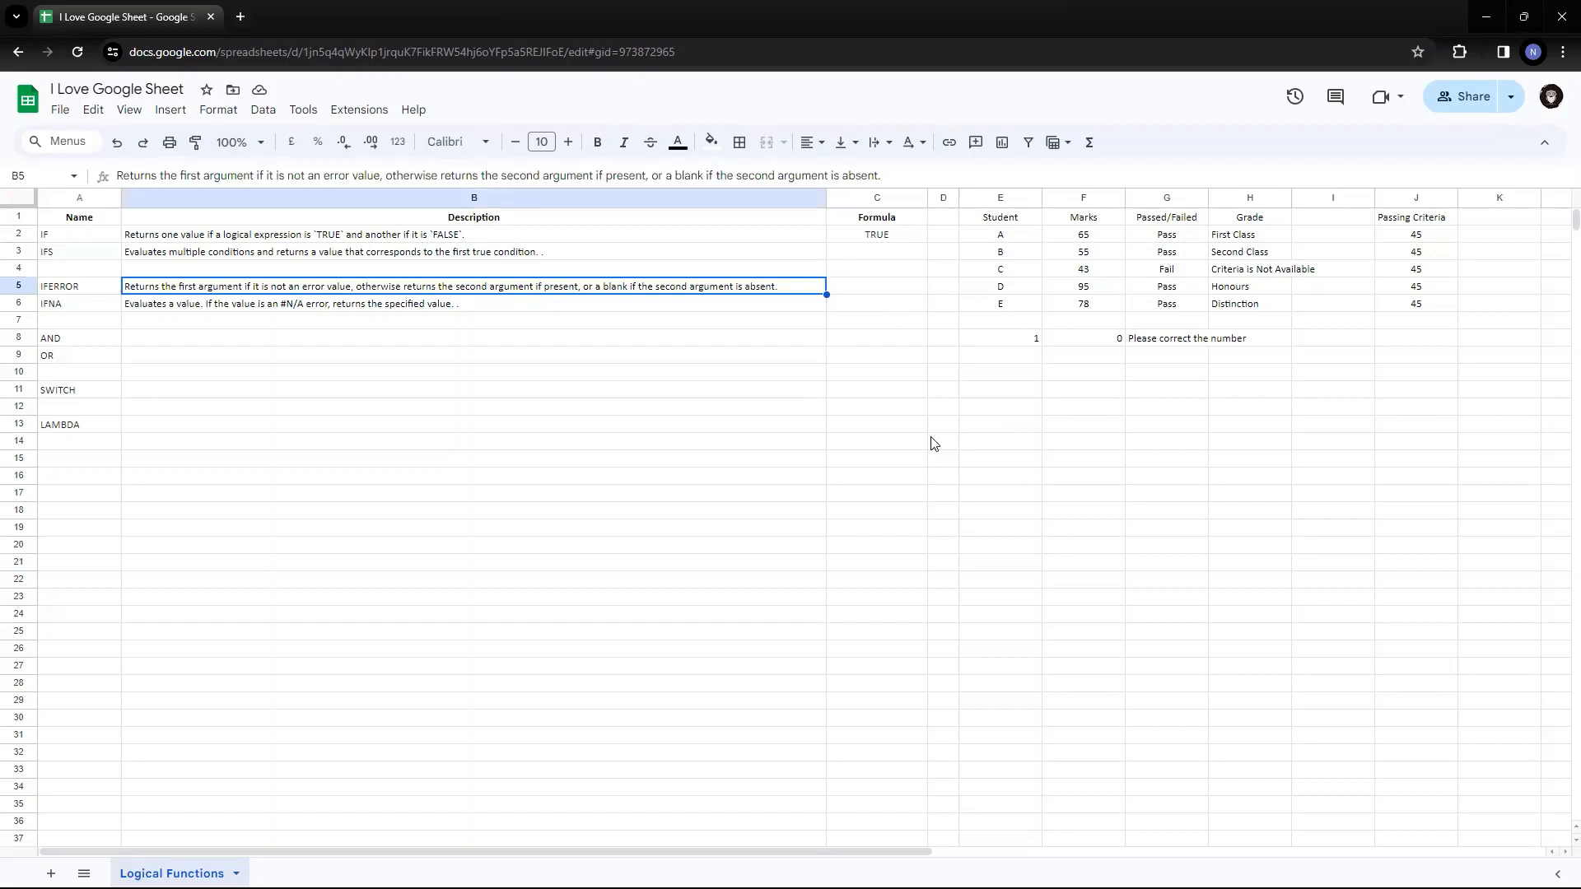
Delete the "Please correct the number" fallback argument from the IFERROR formula in G8.
key(Right)
key(Right)
key(Right)
key(Right)
key(Right)
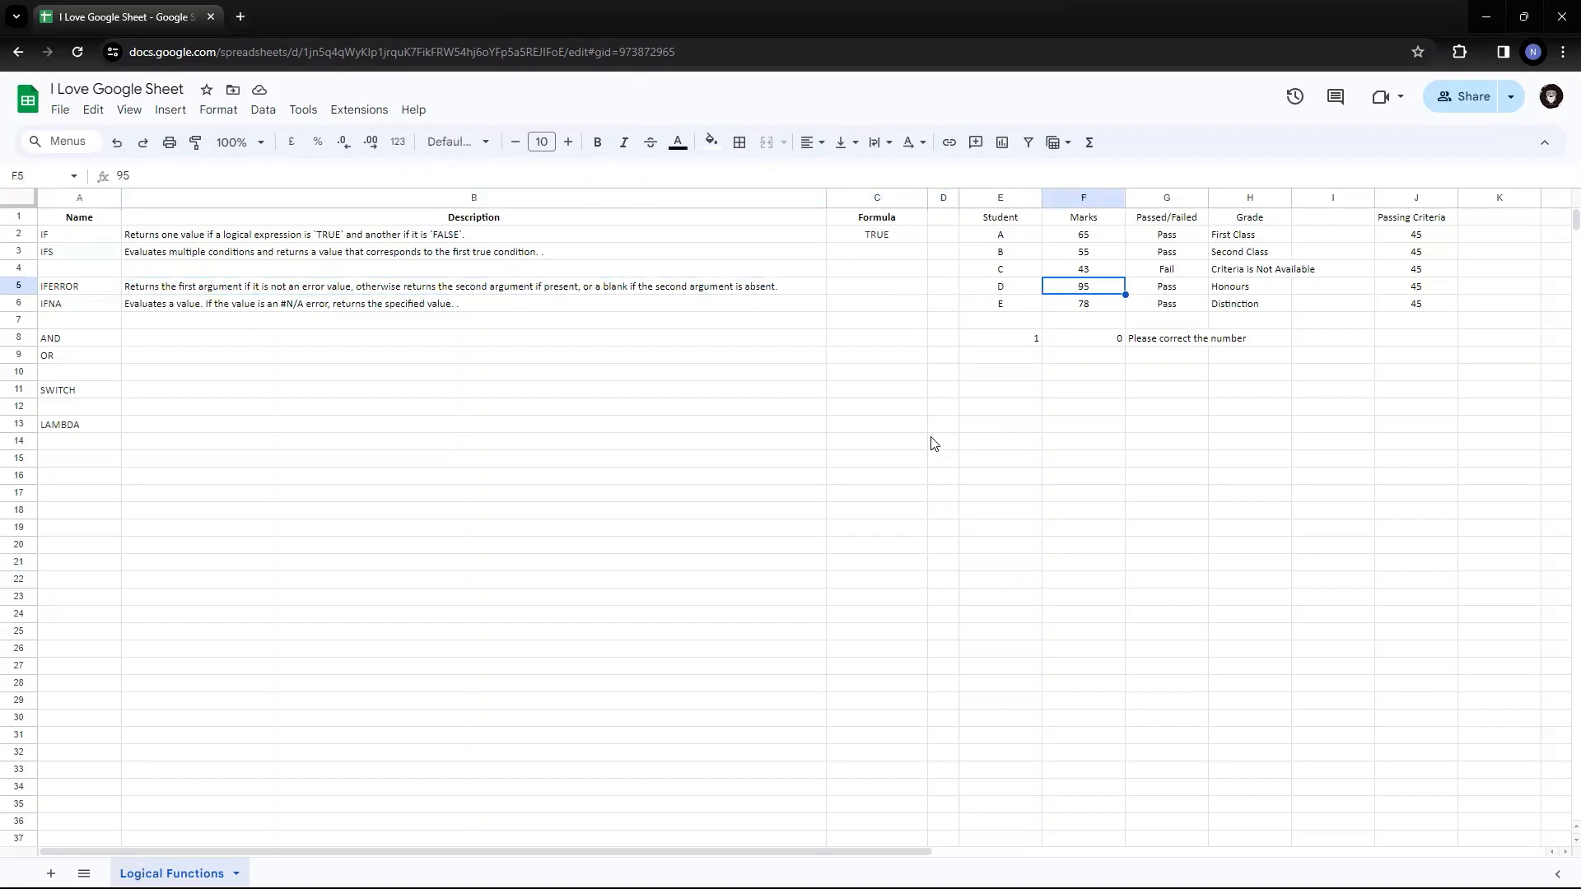
key(Down)
key(Down)
key(Down)
key(F2)
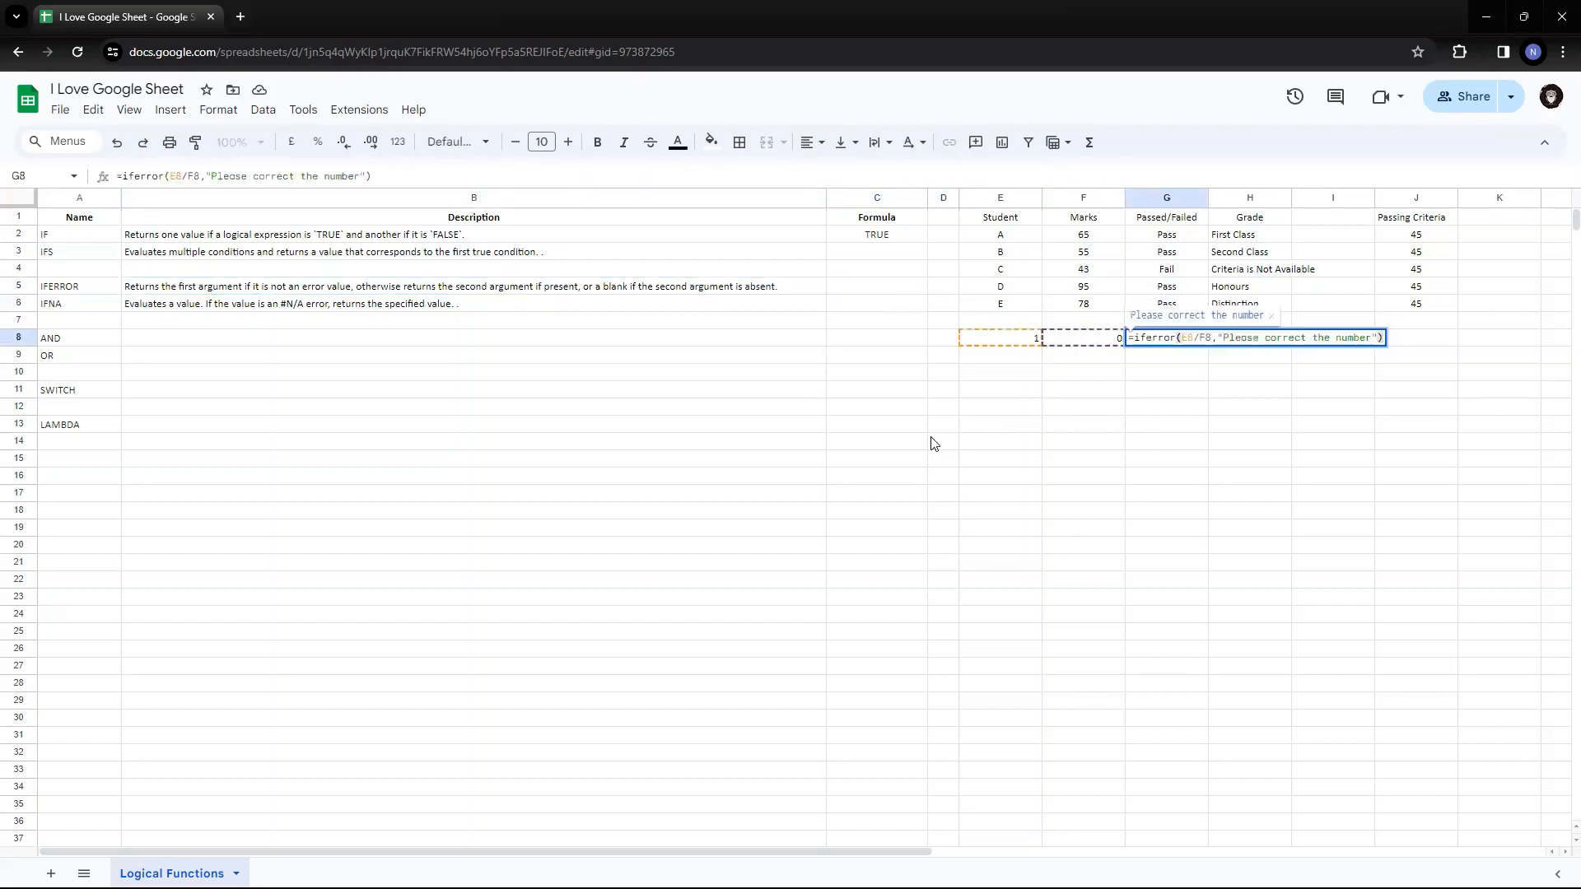
key(BackSpace)
key(BackSpace)
key(BackSpace)
key(BackSpace)
key(BackSpace)
key(BackSpace)
key(BackSpace)
key(BackSpace)
key(BackSpace)
key(BackSpace)
key(BackSpace)
key(BackSpace)
key(BackSpace)
key(BackSpace)
key(BackSpace)
key(BackSpace)
key(BackSpace)
key(BackSpace)
key(BackSpace)
key(BackSpace)
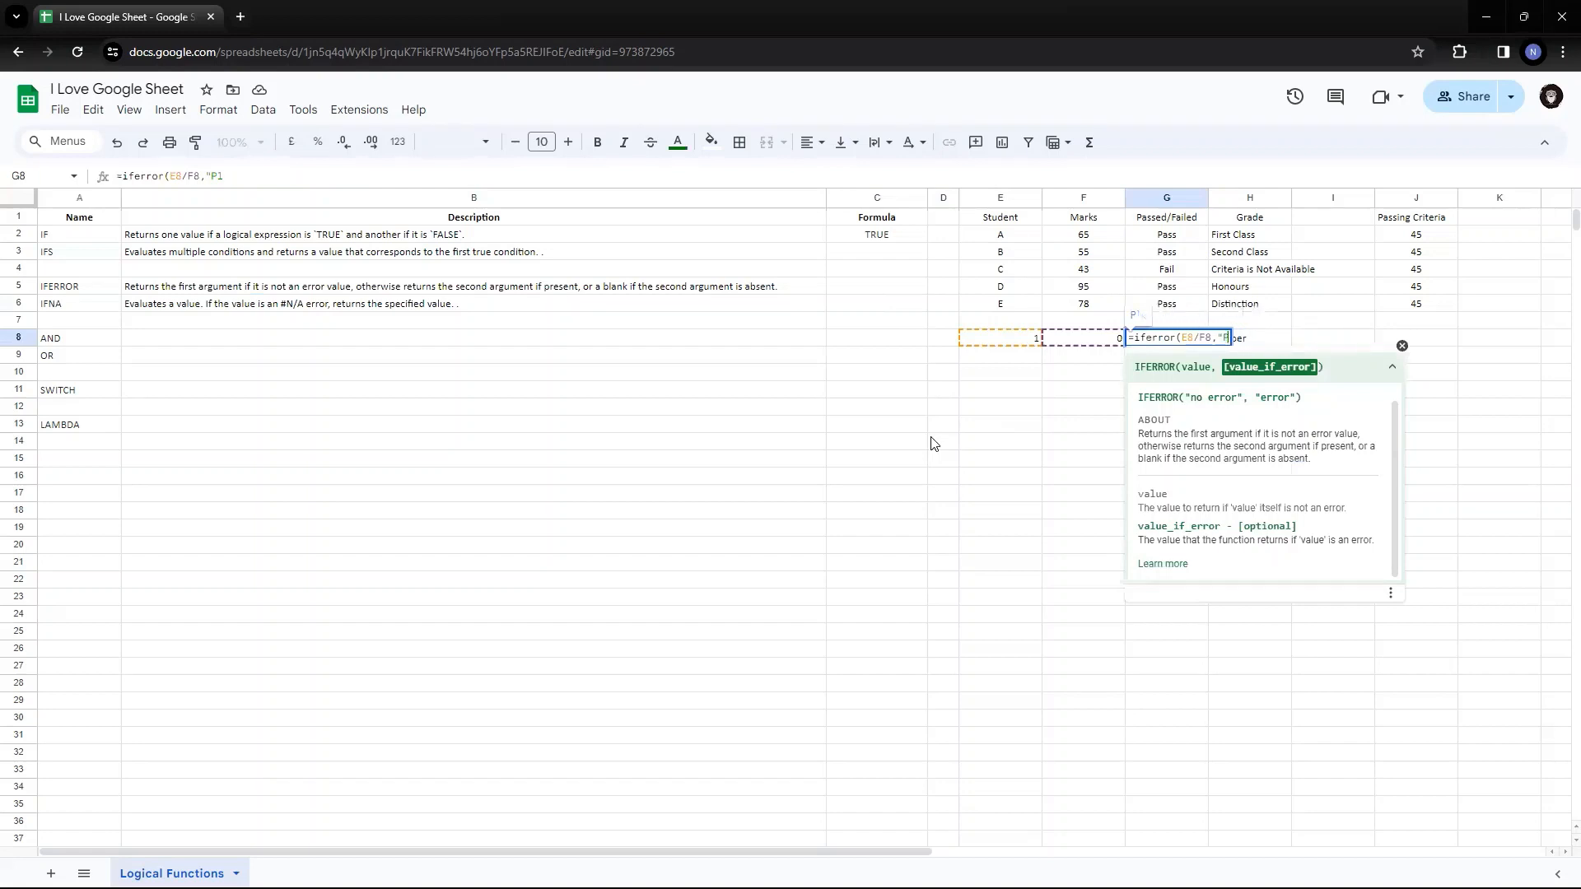
key(BackSpace)
key(BackSpace)
key(BackSpace)
key(BackSpace)
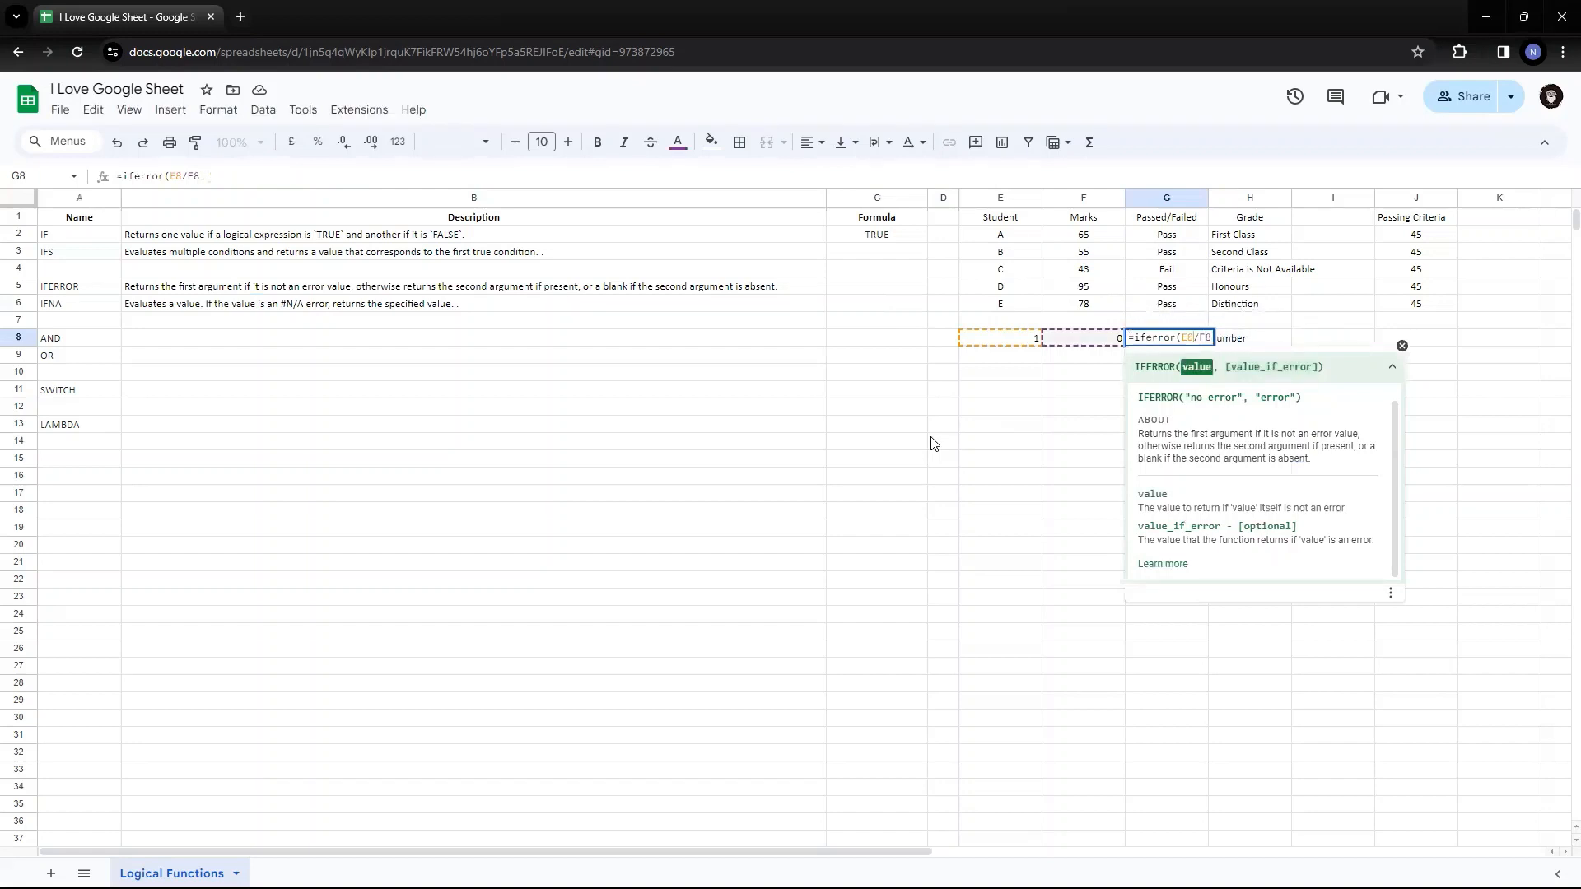
Strip the IFERROR wrapper from G8 so the cell holds only the plain division =E8/F8.
key(Left)
key(Left)
key(Left)
key(Left)
key(Left)
key(BackSpace)
key(BackSpace)
key(BackSpace)
key(BackSpace)
key(BackSpace)
key(BackSpace)
key(BackSpace)
key(BackSpace)
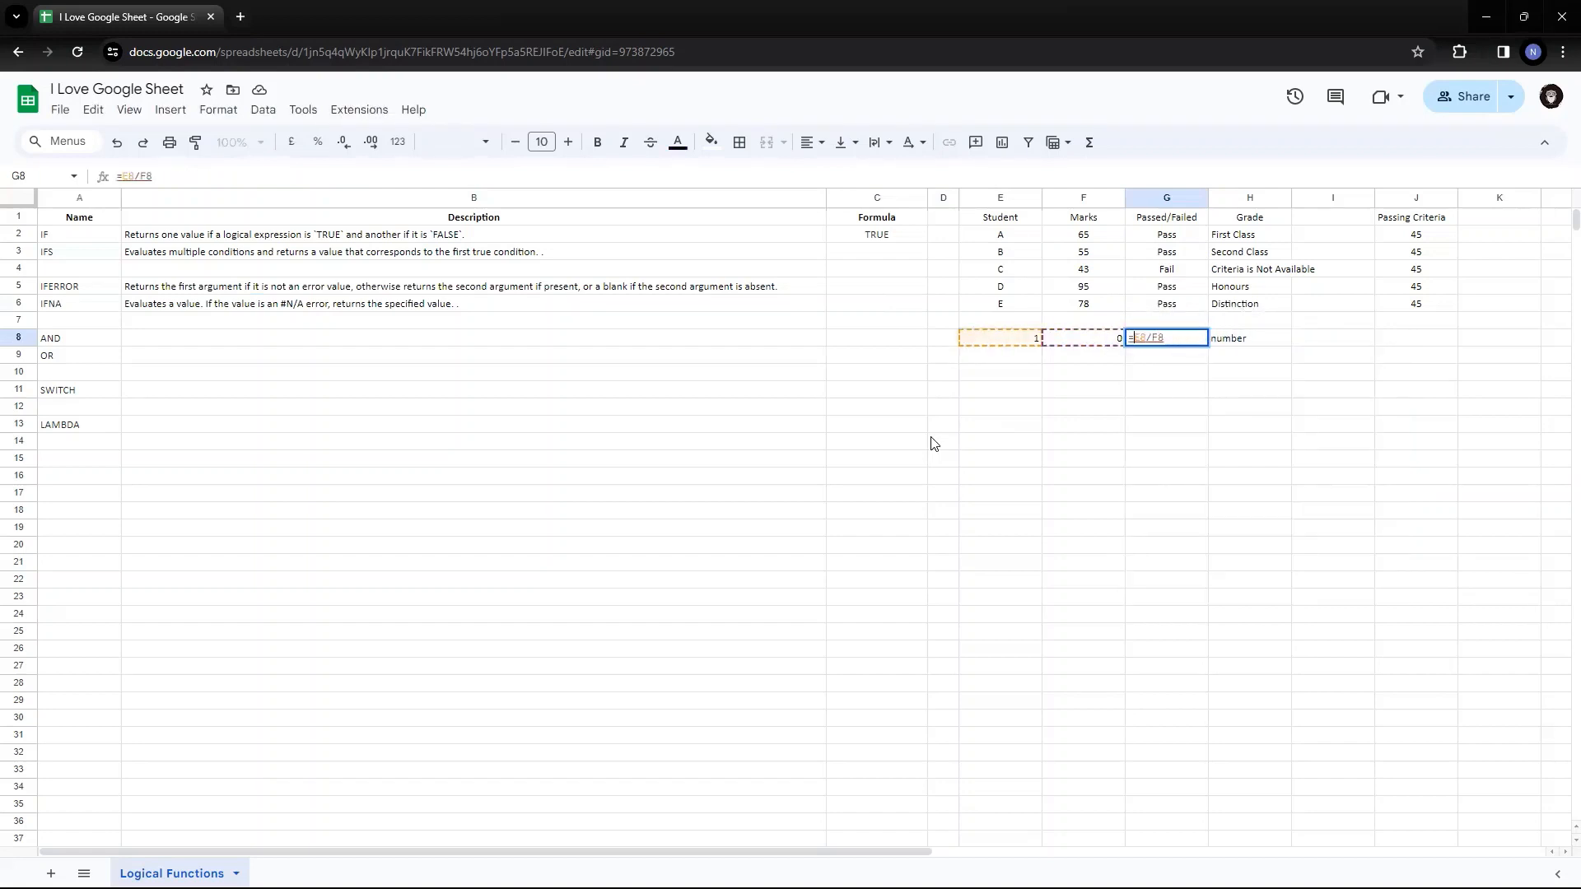
key(ctrl+Return)
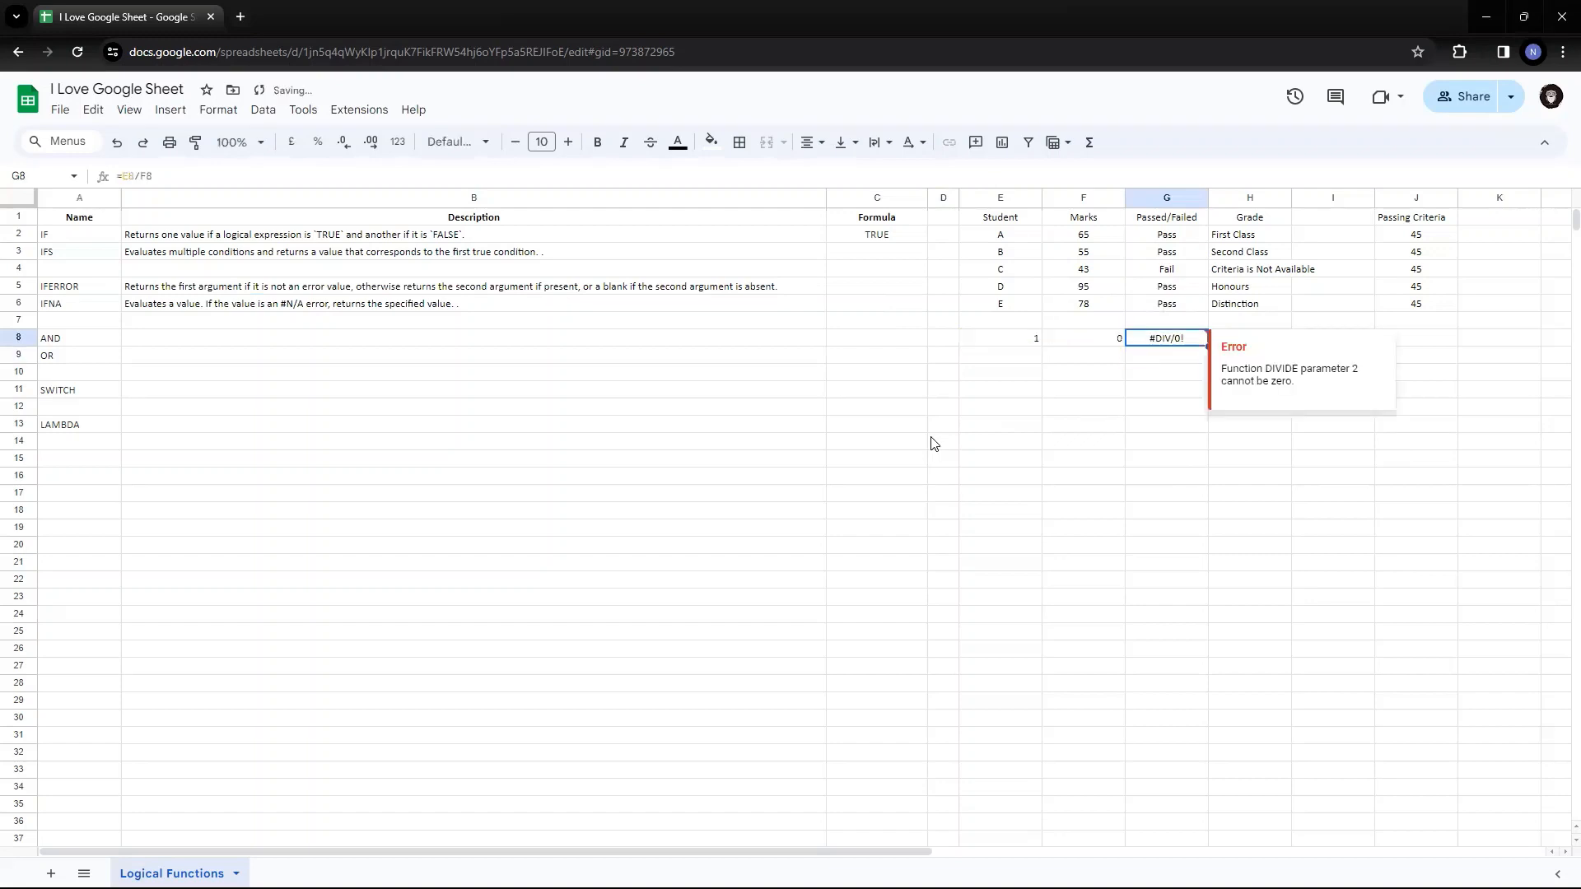
Delete the "Criteria is Not Available" fallback argument from student C's grade formula in H4.
key(Up)
key(Up)
key(Up)
key(Up)
key(Up)
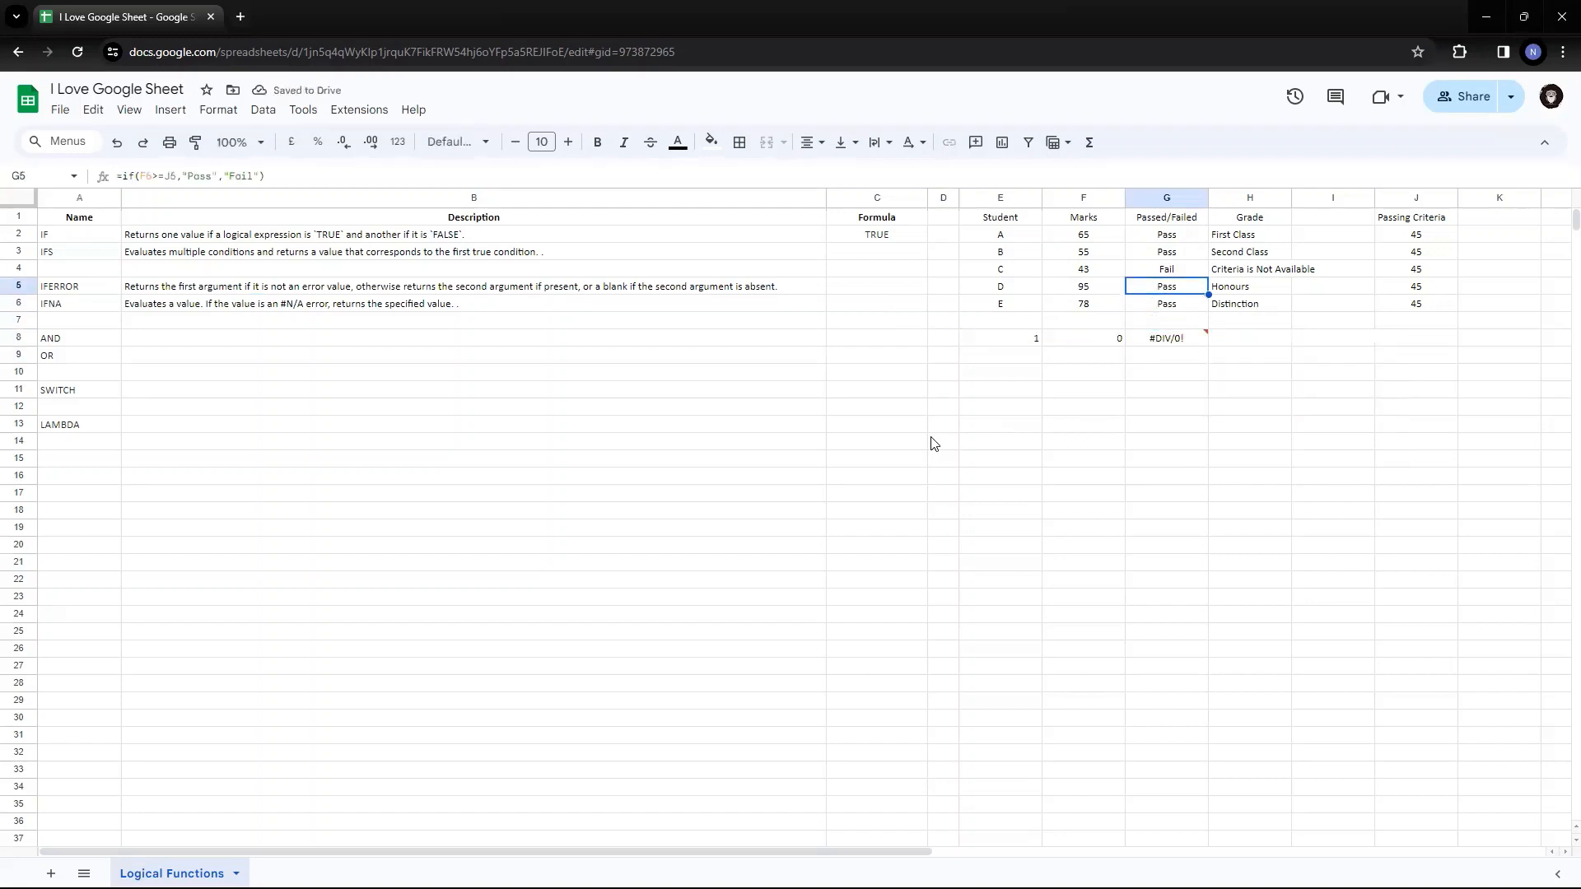
key(Down)
key(Right)
key(Return)
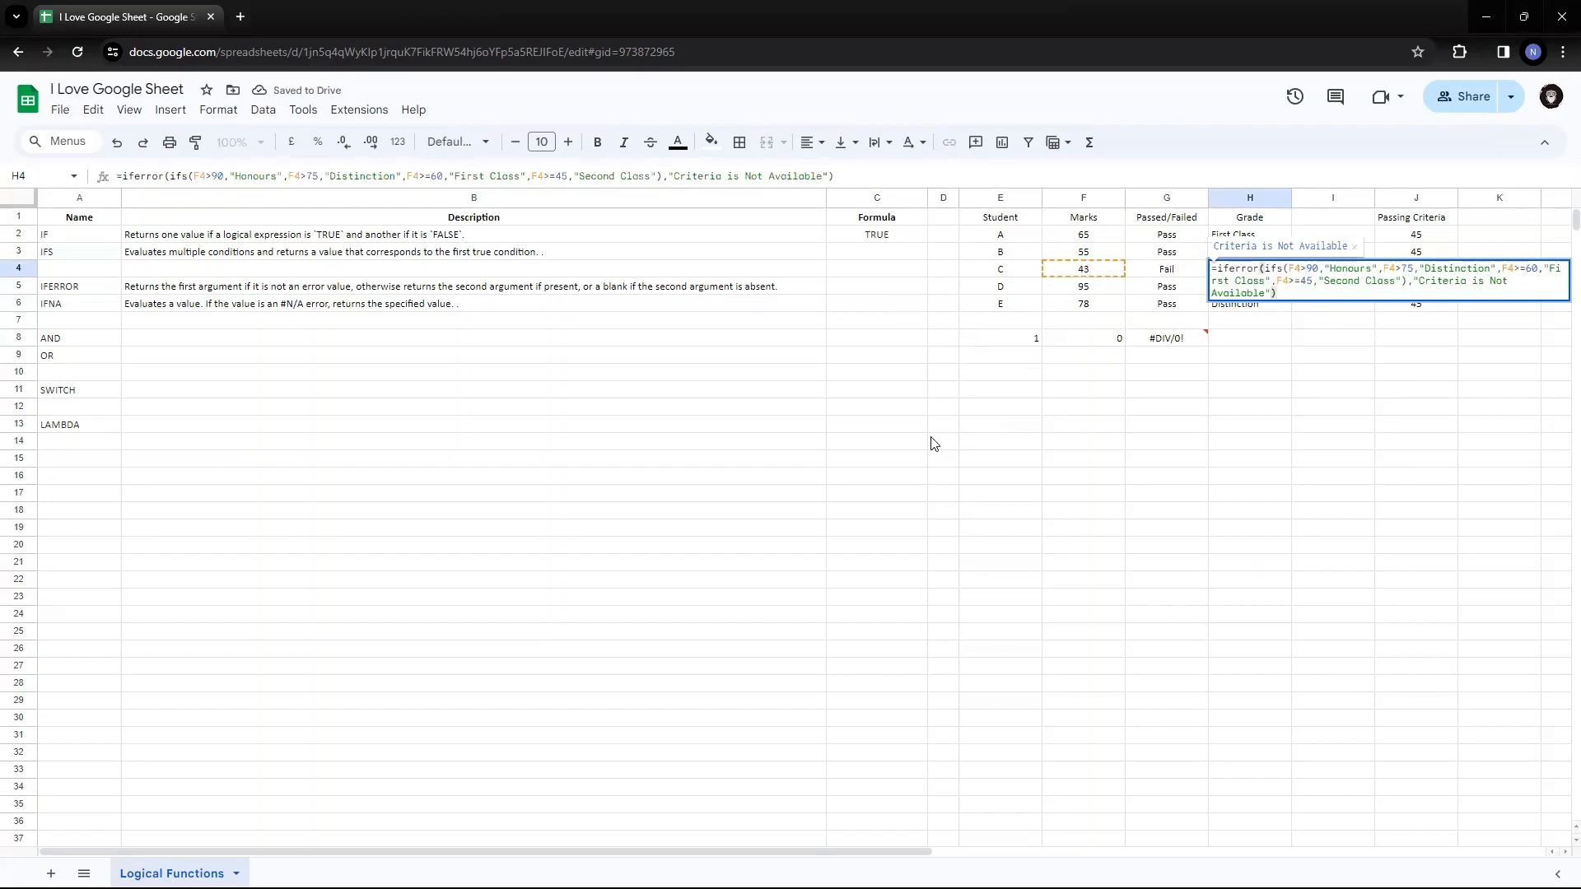
key(shift+Up)
key(shift+Right)
key(shift+Right)
key(shift+Right)
key(shift+Right)
key(shift+Right)
key(shift+Right)
key(shift+Right)
key(shift+Right)
key(shift+Right)
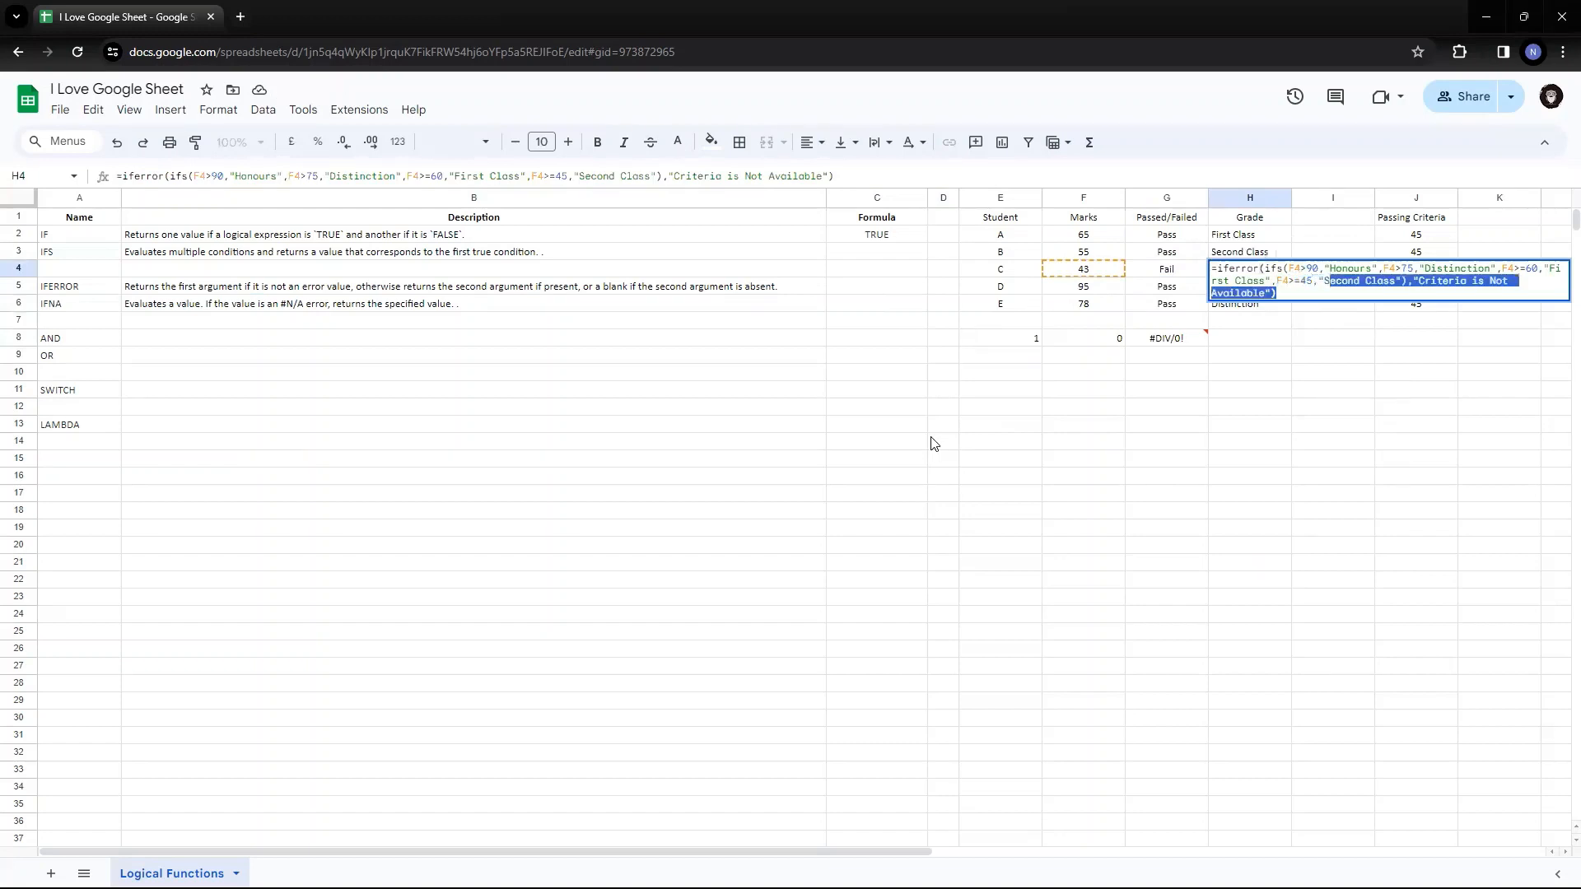
key(shift+Right)
key(shift+Right)
key(shift+Right)
key(shift+Right)
key(shift+Right)
key(shift+Right)
key(shift+Right)
key(shift+Right)
key(shift+Right)
key(shift+Right)
key(shift+Right)
key(shift+Right)
key(shift+Right)
key(BackSpace)
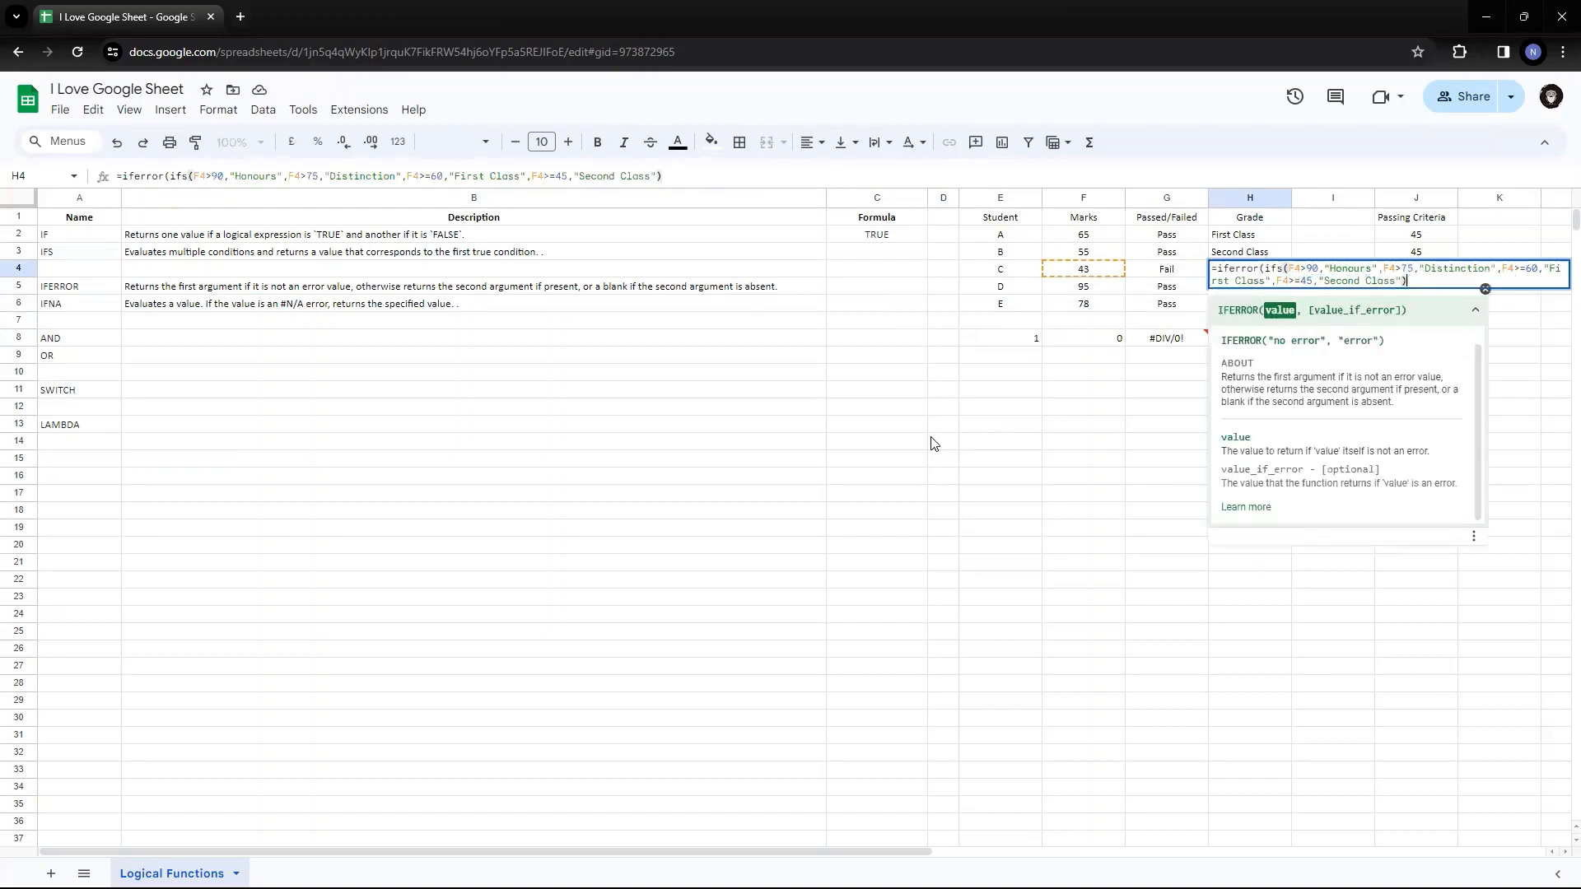
Remove the IFERROR wrapper from H4's formula, leaving only the IFS function with its four grade conditions.
key(ctrl+Home)
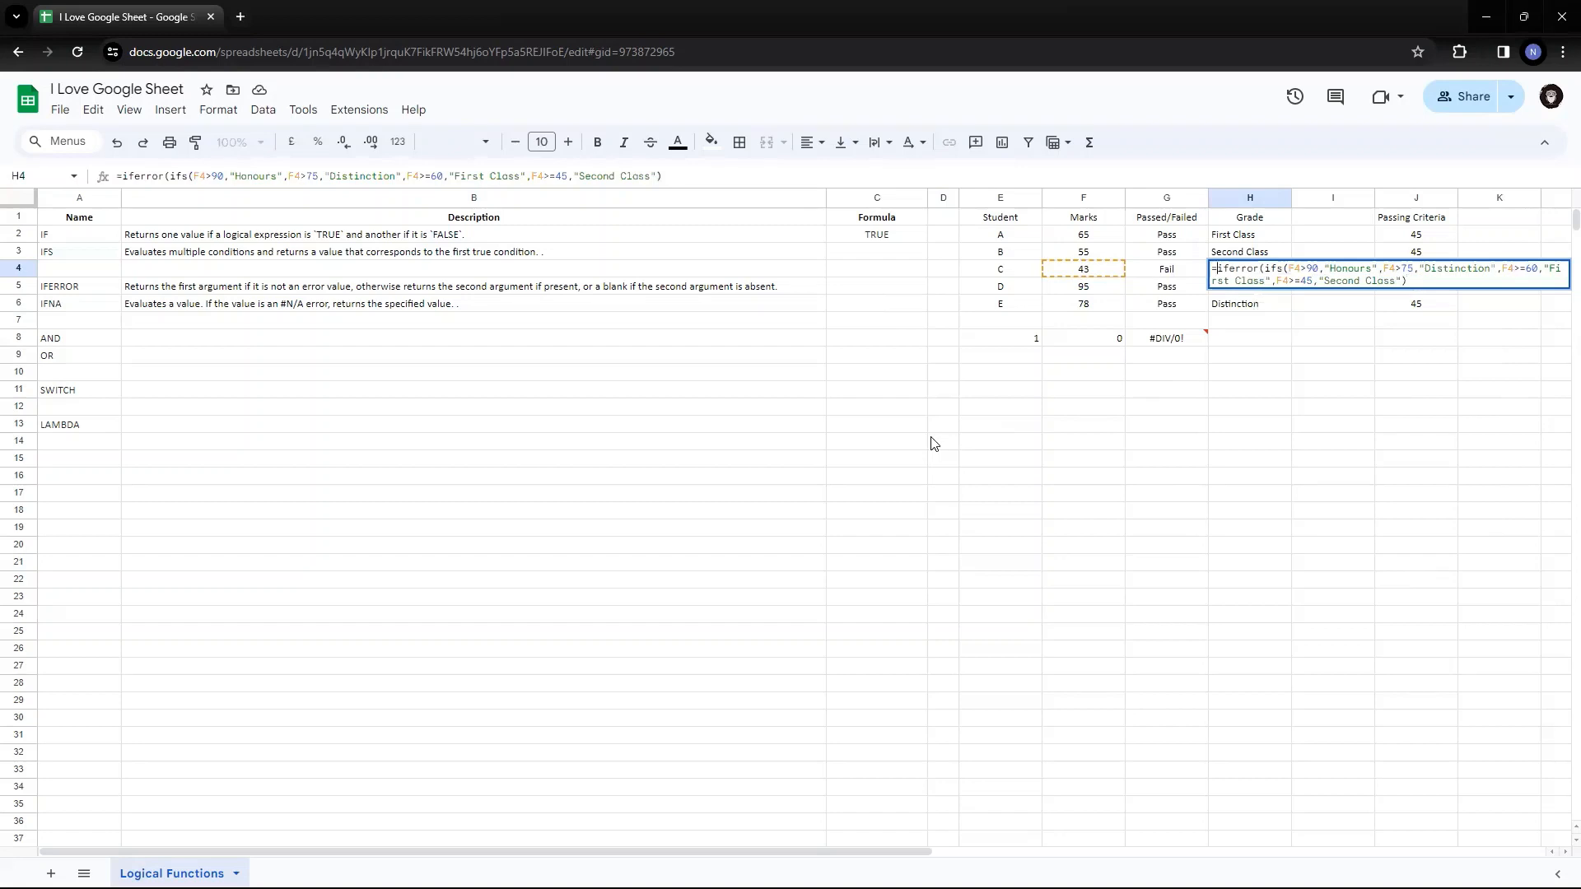
key(ctrl+shift+Right)
key(shift+Right)
key(BackSpace)
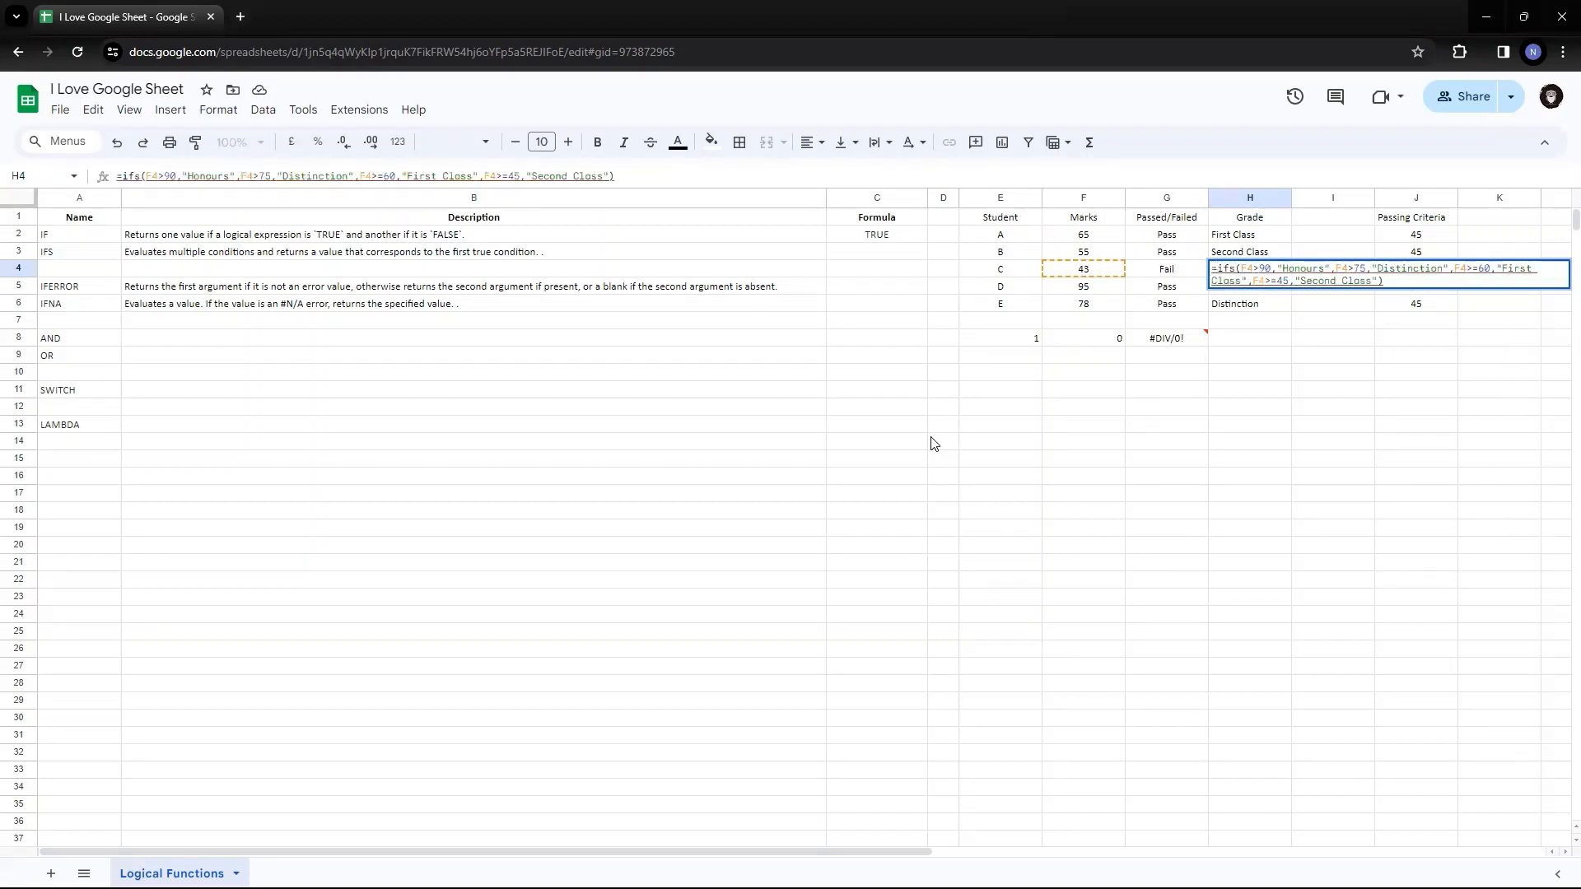
key(Return)
key(Up)
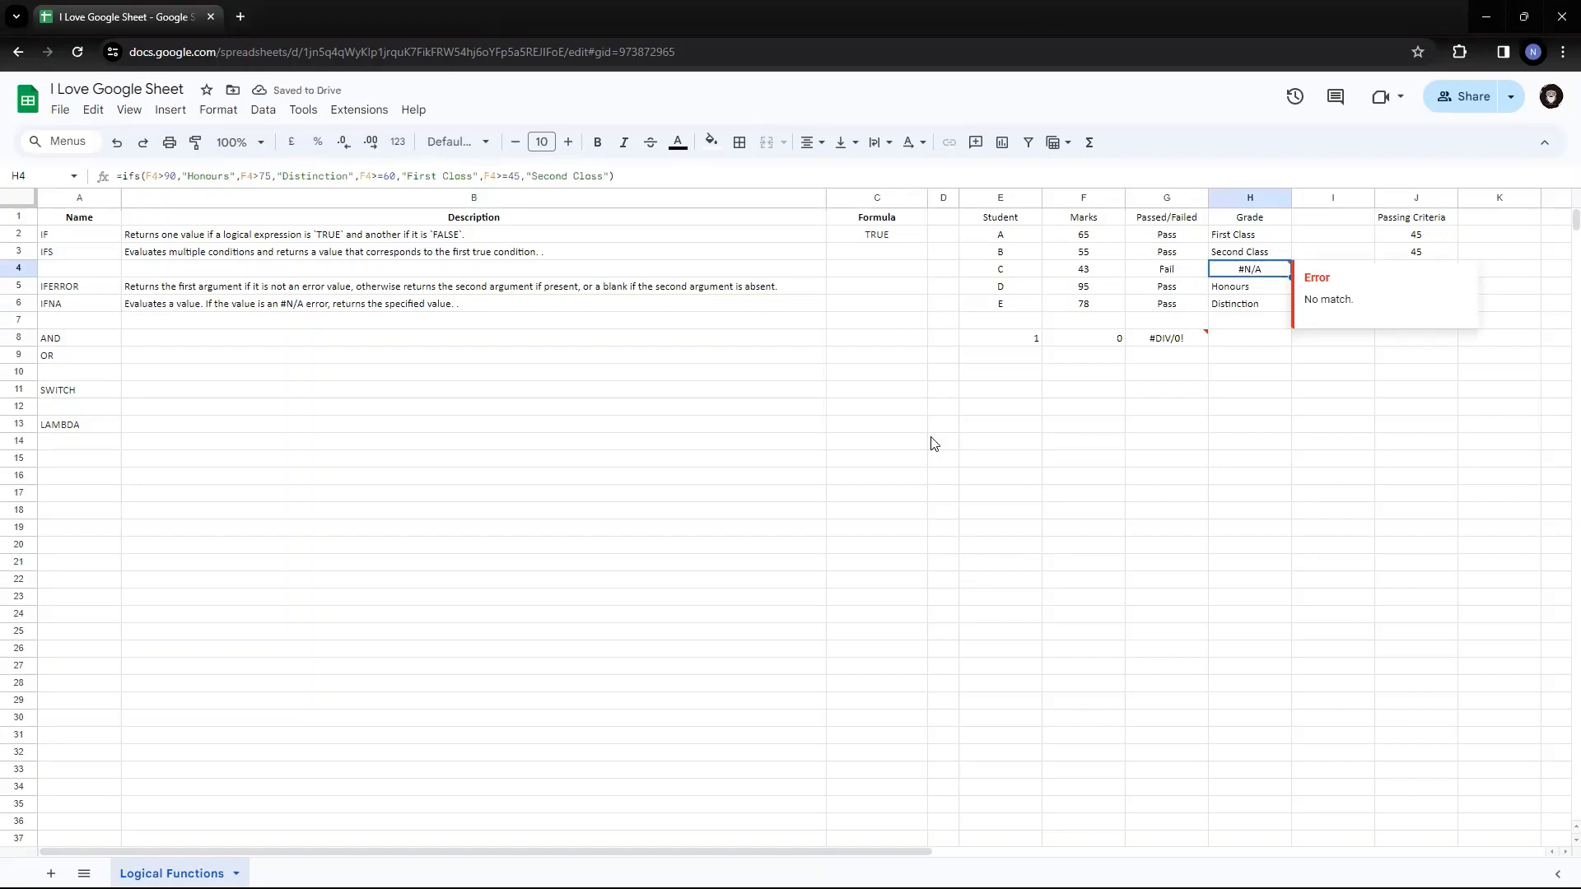
Compare the error in student C's grade cell H4 with the division error in G8.
key(Down)
key(Down)
key(Left)
key(Up)
key(Up)
key(Right)
key(Left)
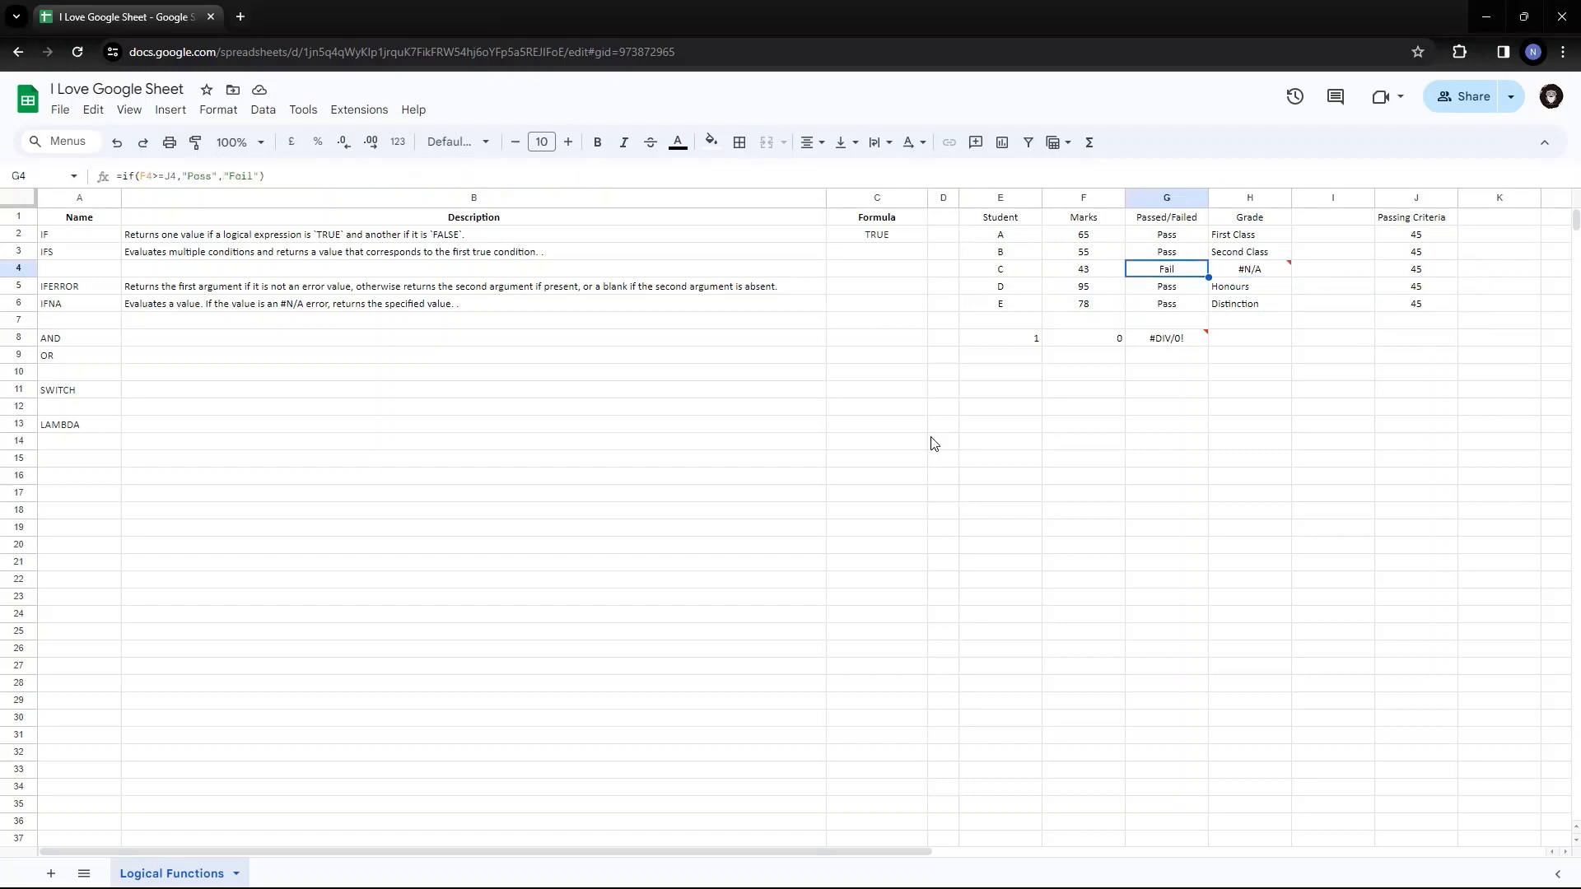
key(Down)
key(Down)
key(Down)
key(Down)
key(Down)
key(Up)
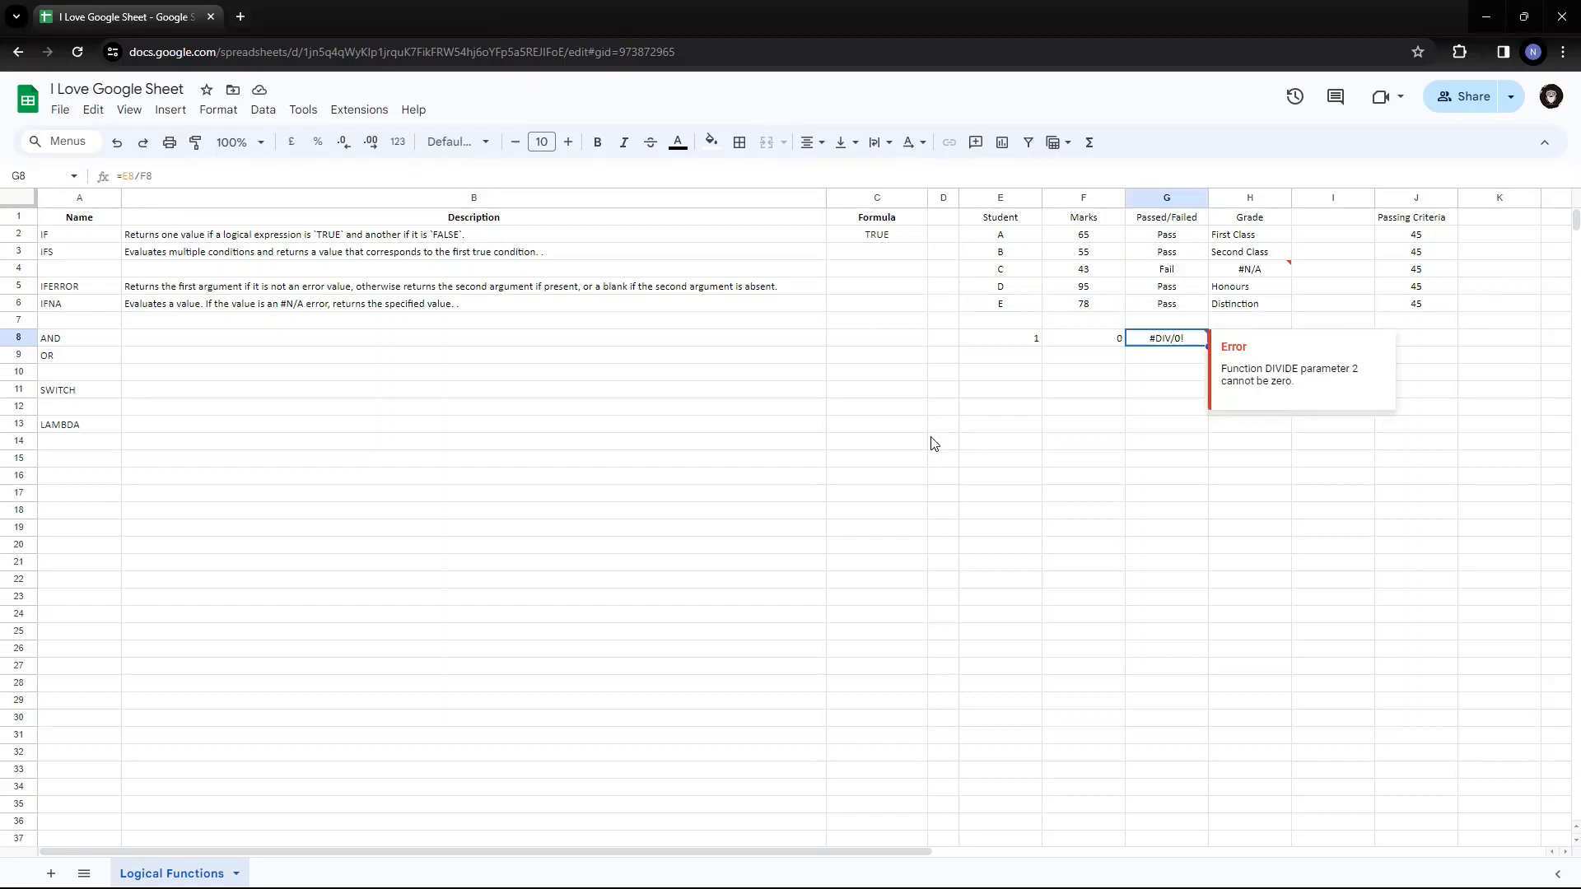
key(Left)
key(Left)
key(Right)
key(Right)
key(Right)
key(Right)
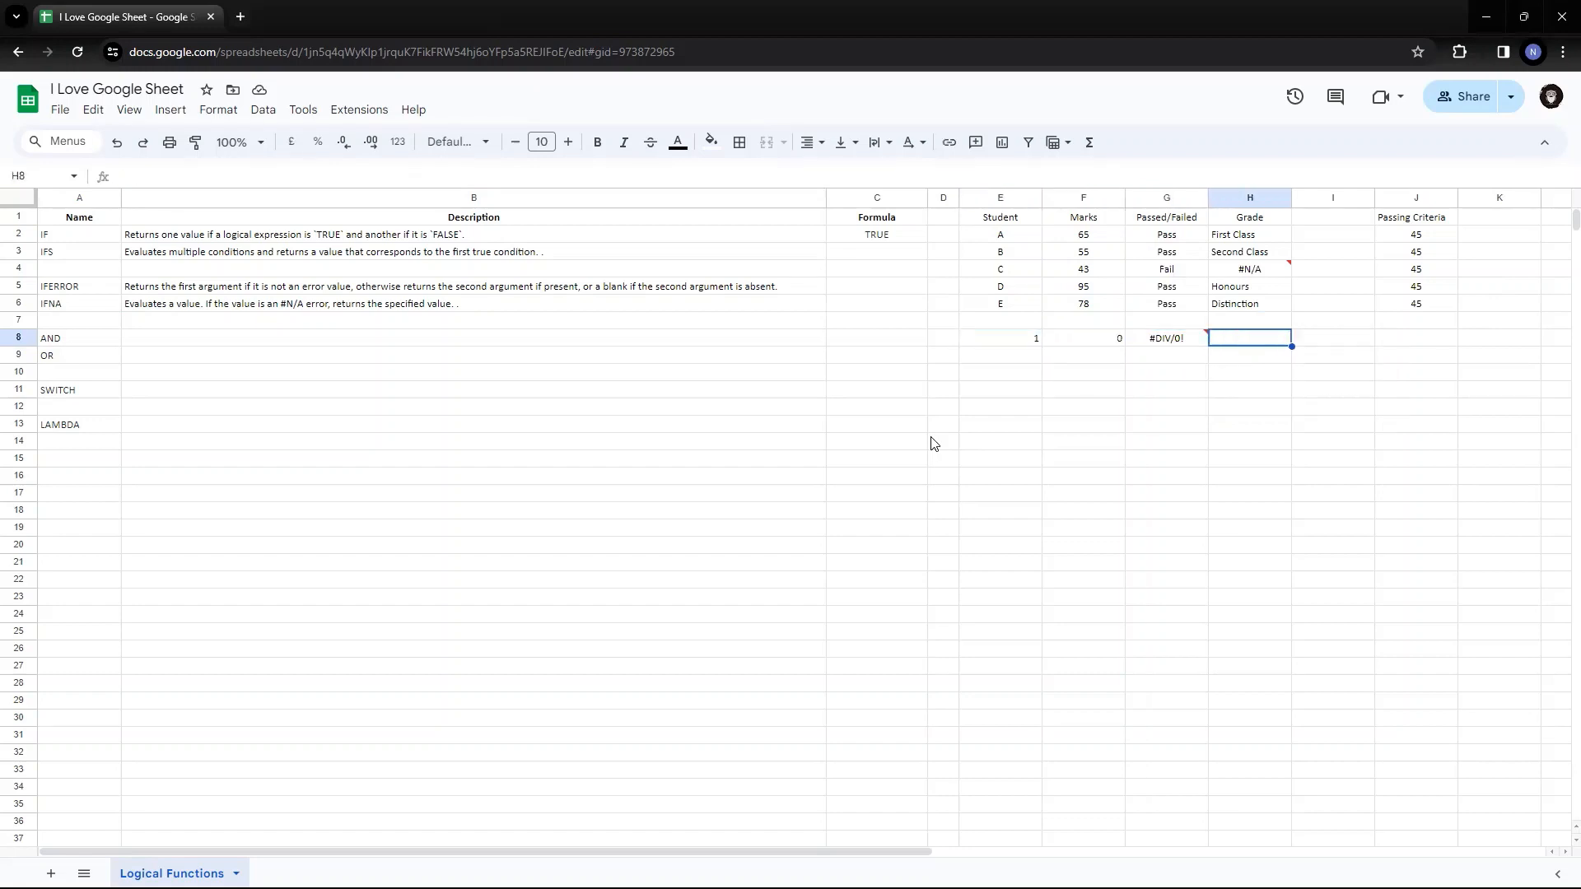
Enter the formula =ifna(G8,"It is an NA Error") in the IFNA row's formula cell C6.
key(Left)
key(Left)
key(Left)
key(Left)
key(Left)
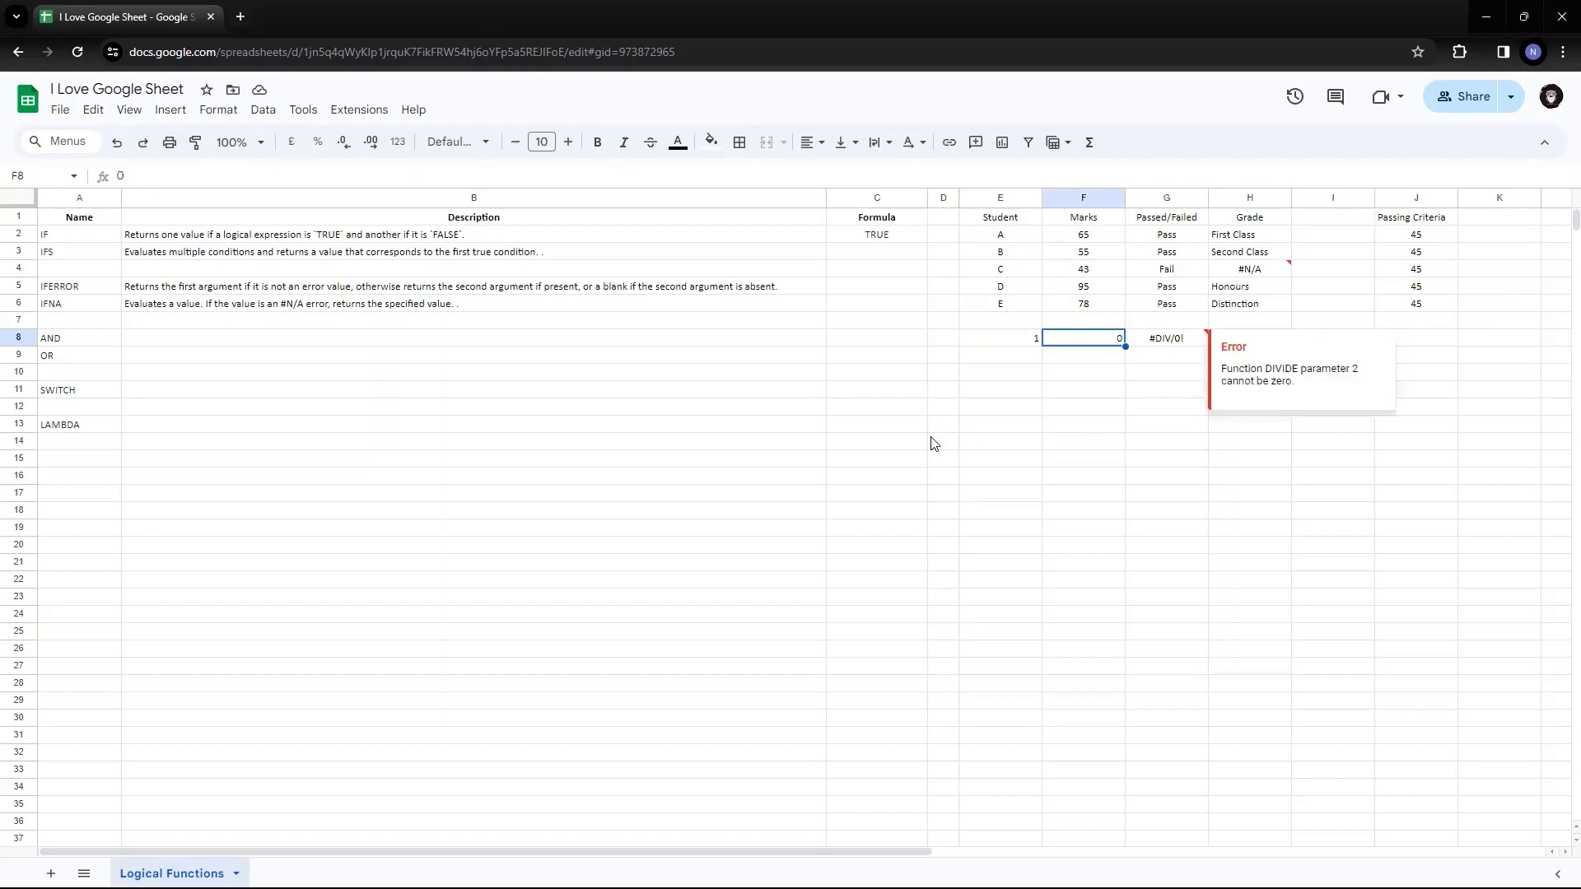
key(Up)
key(Up)
key(Left)
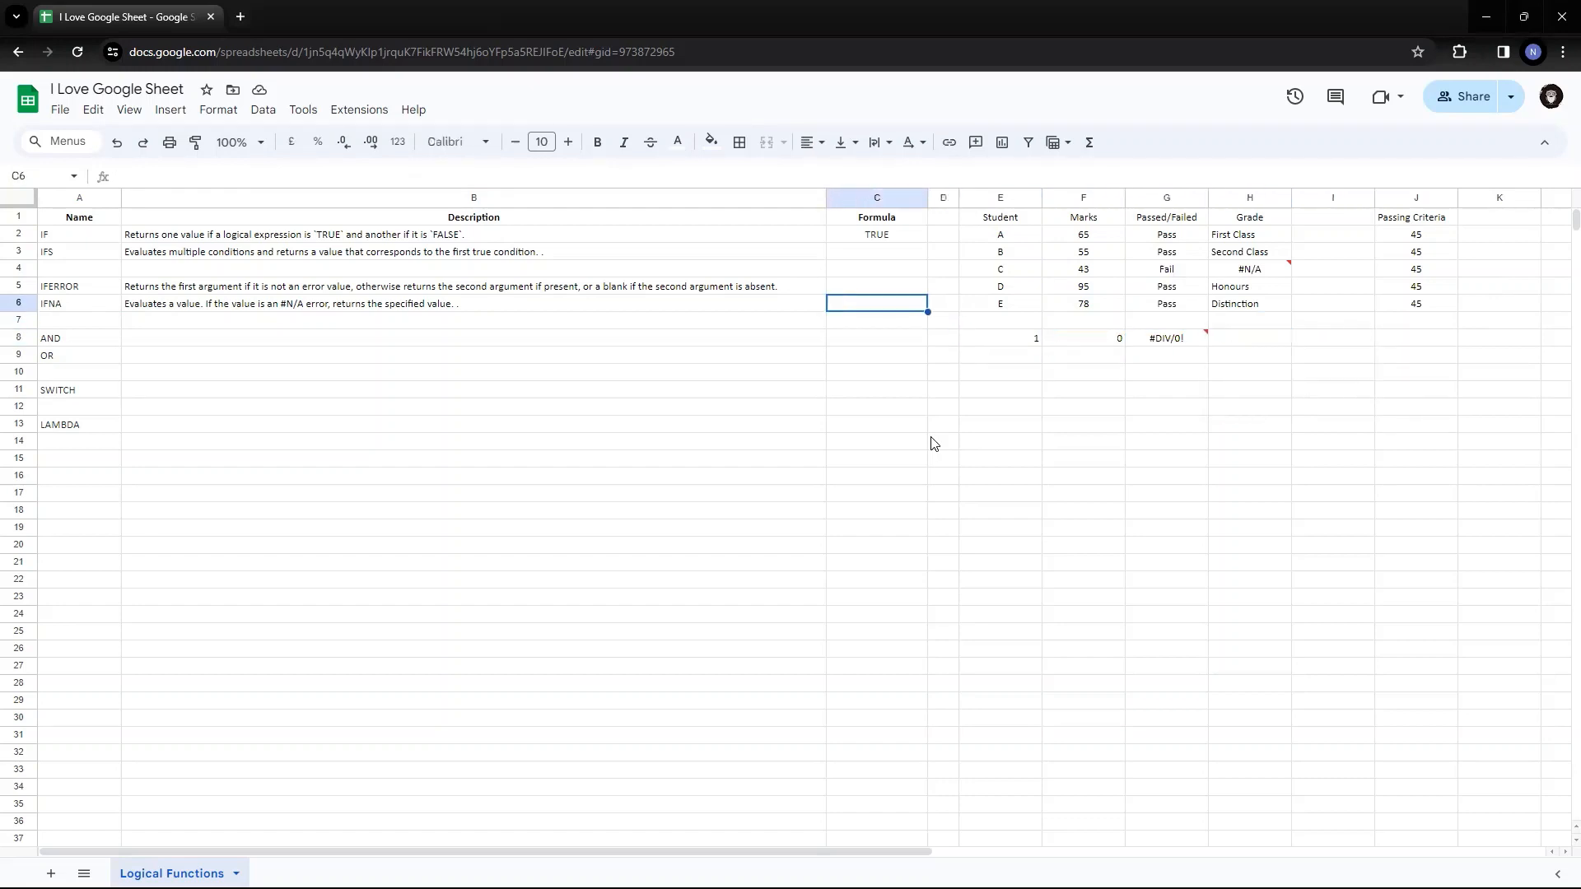
text(=ifna)
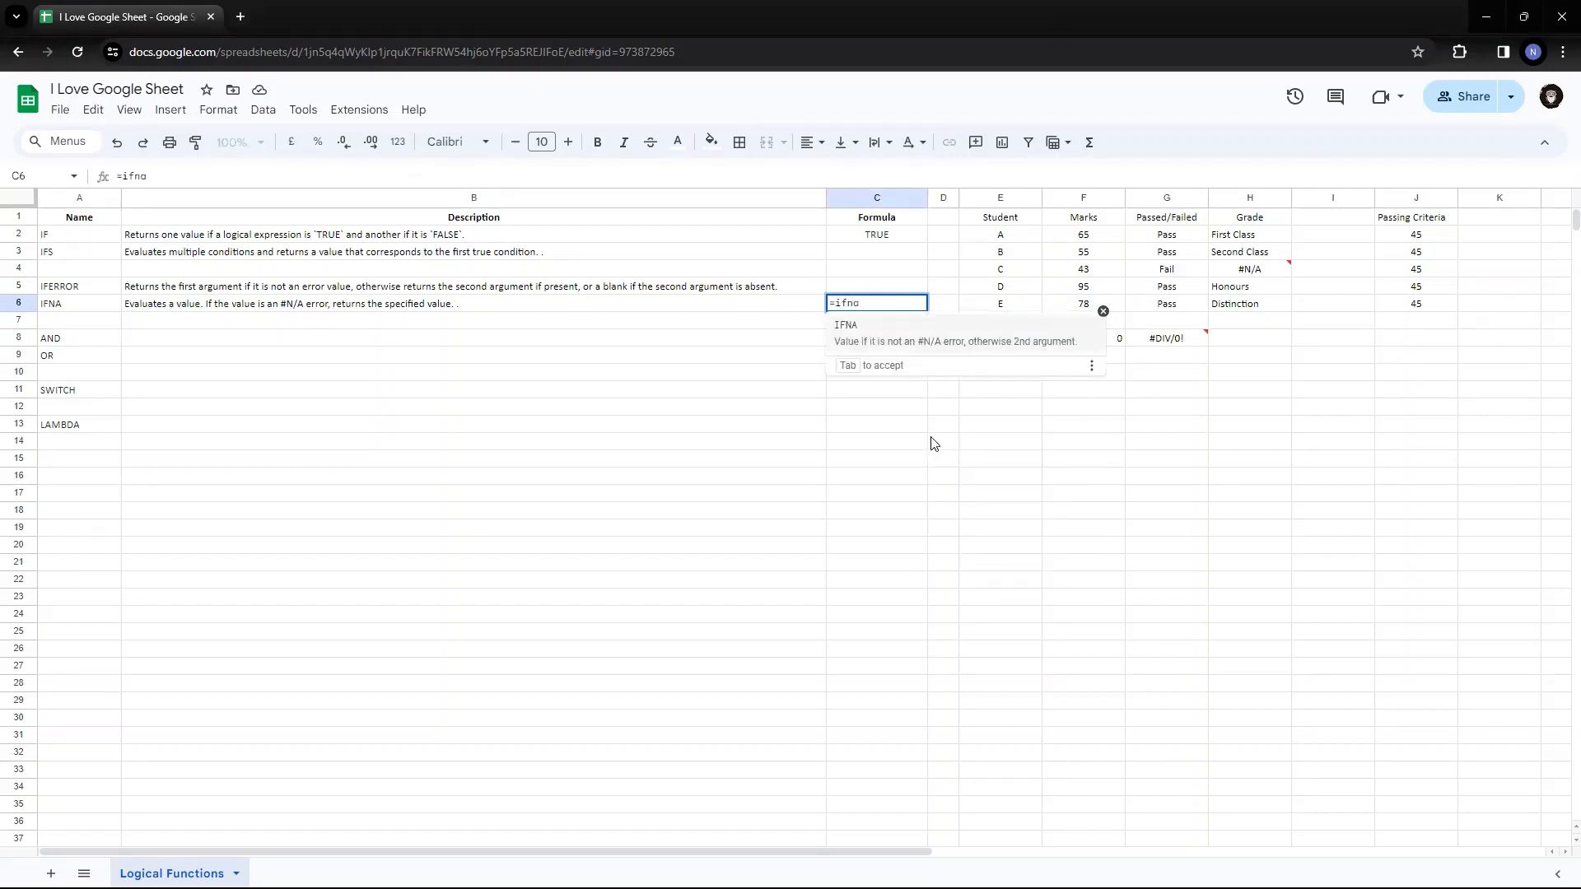
text(()
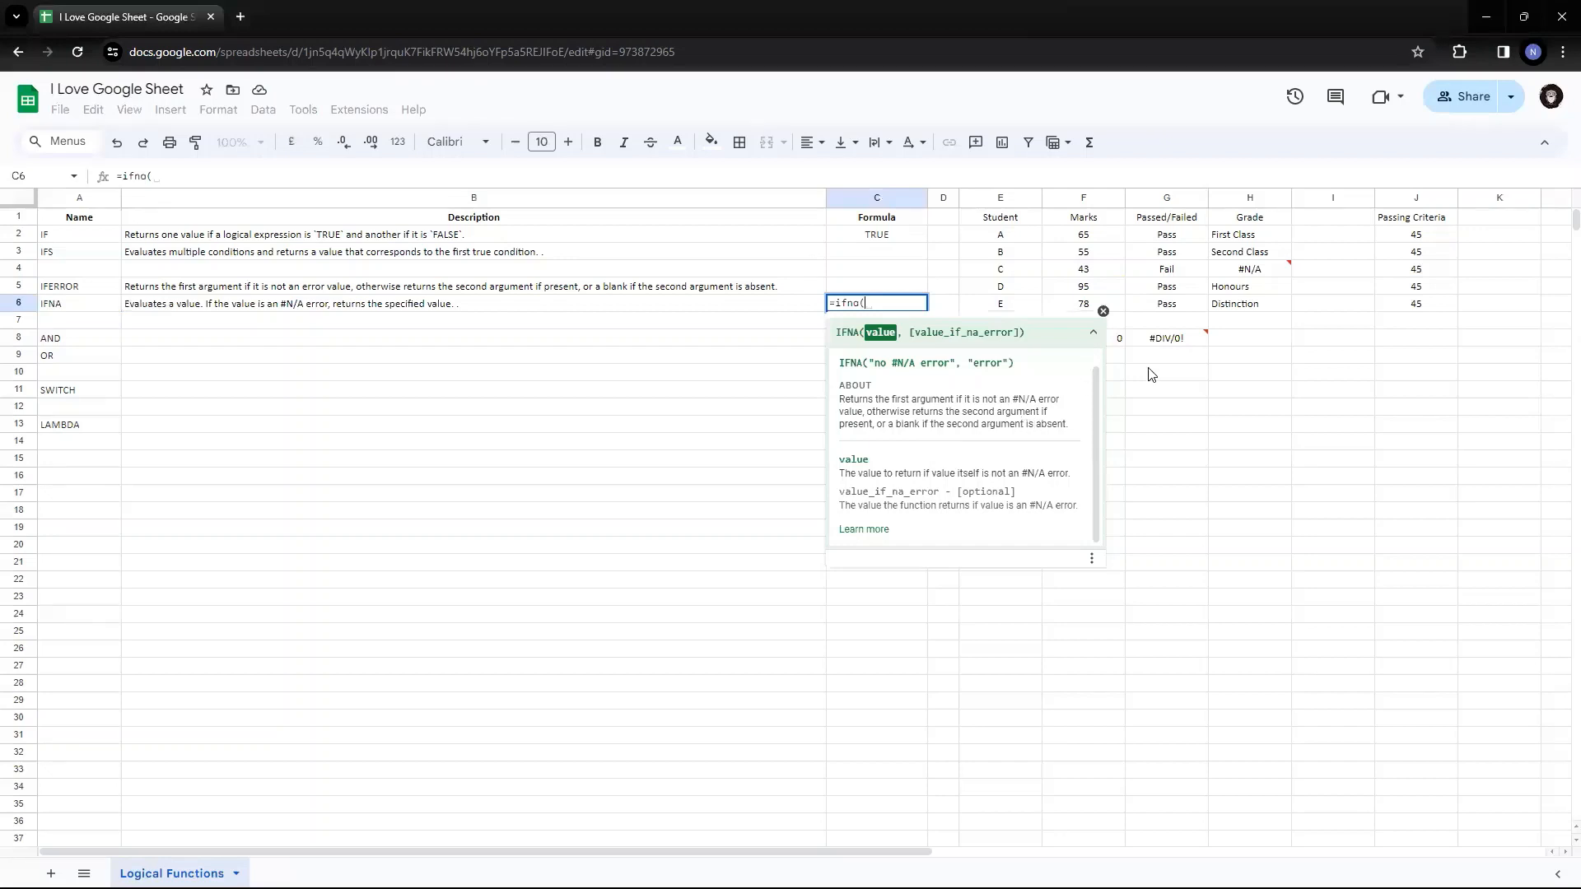
click(1179, 347)
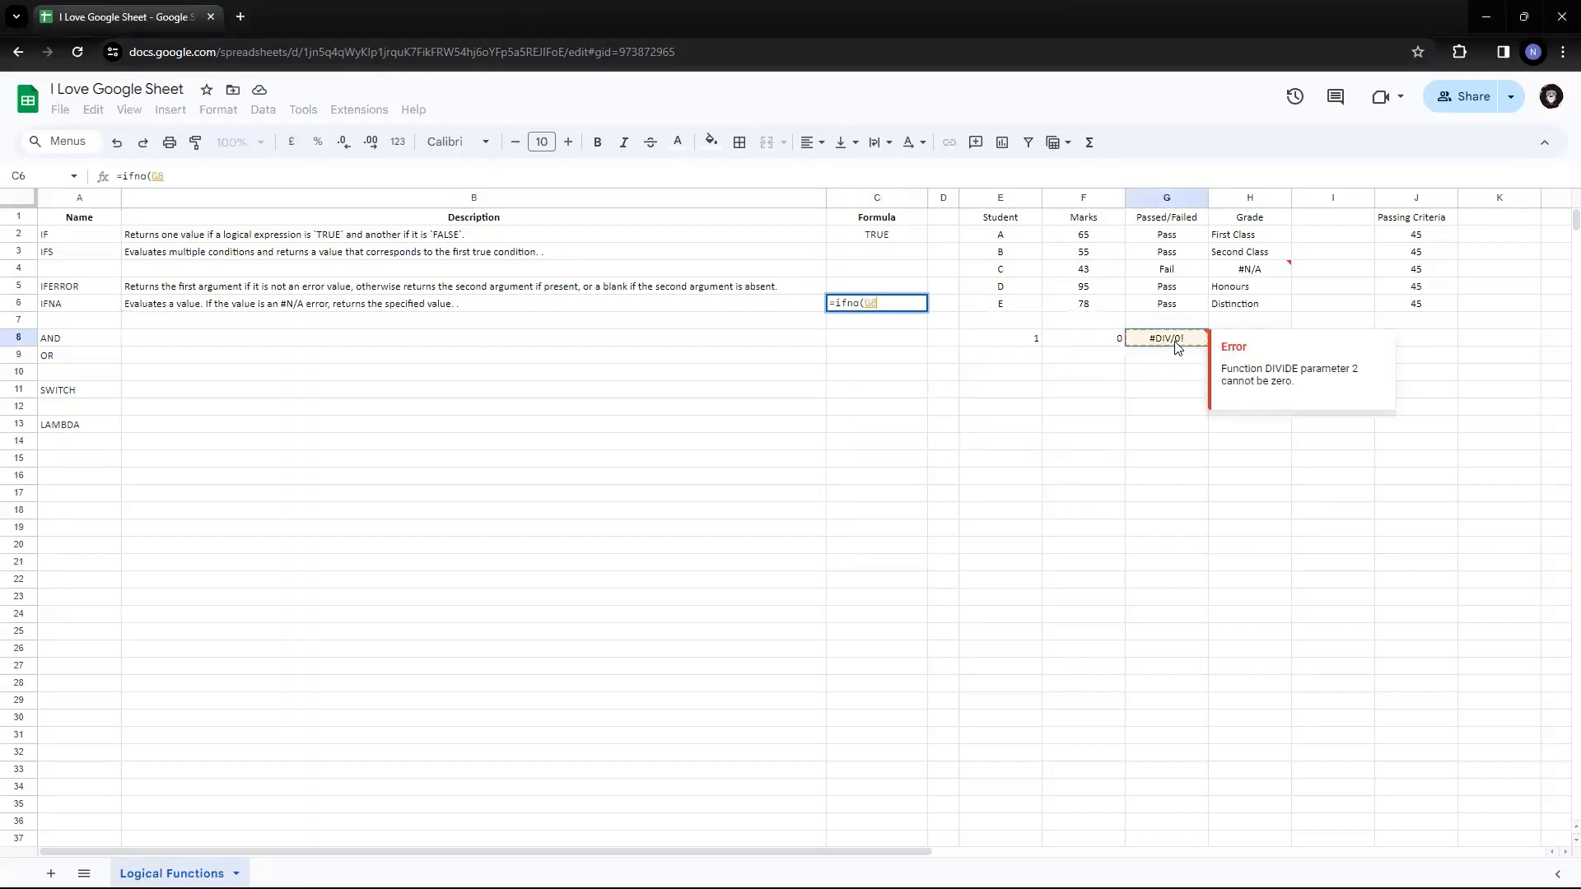
text(,)
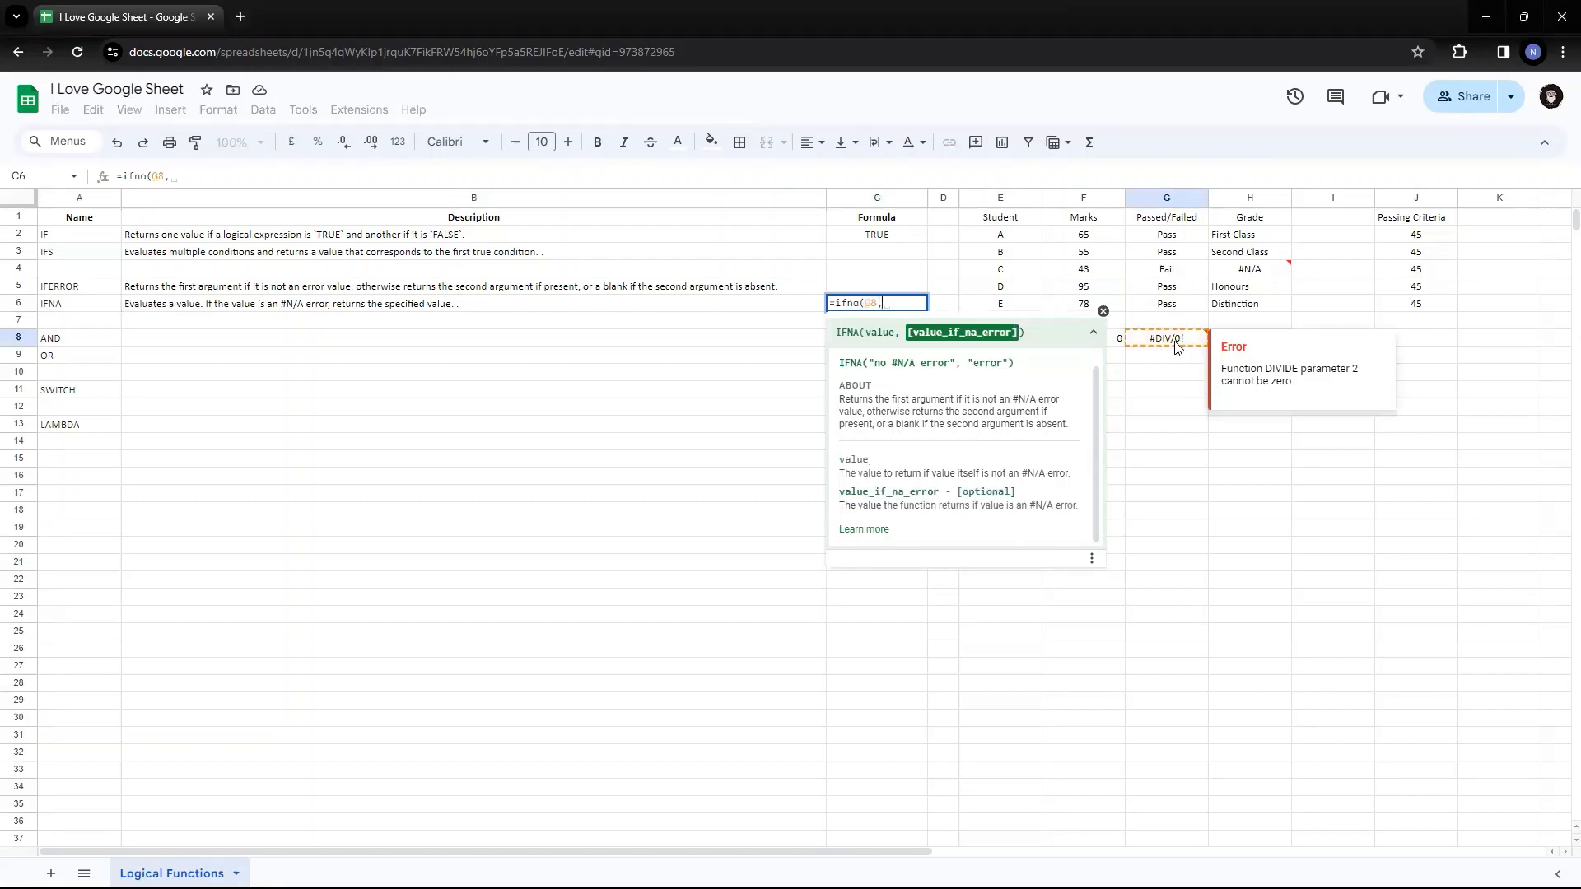
text("It )
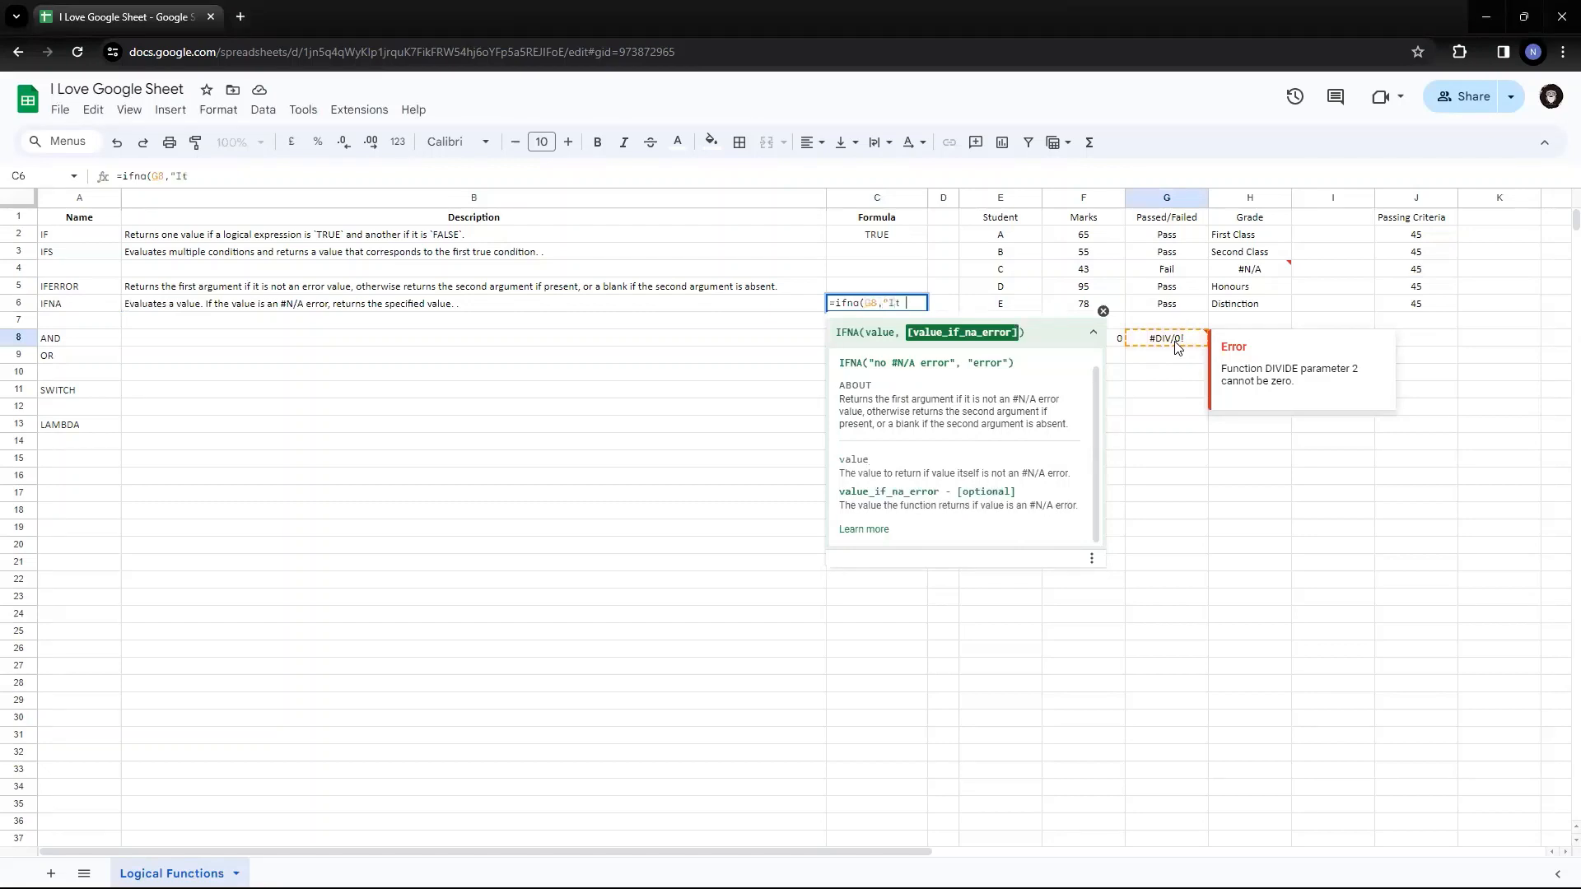
text(is an NA Error"))
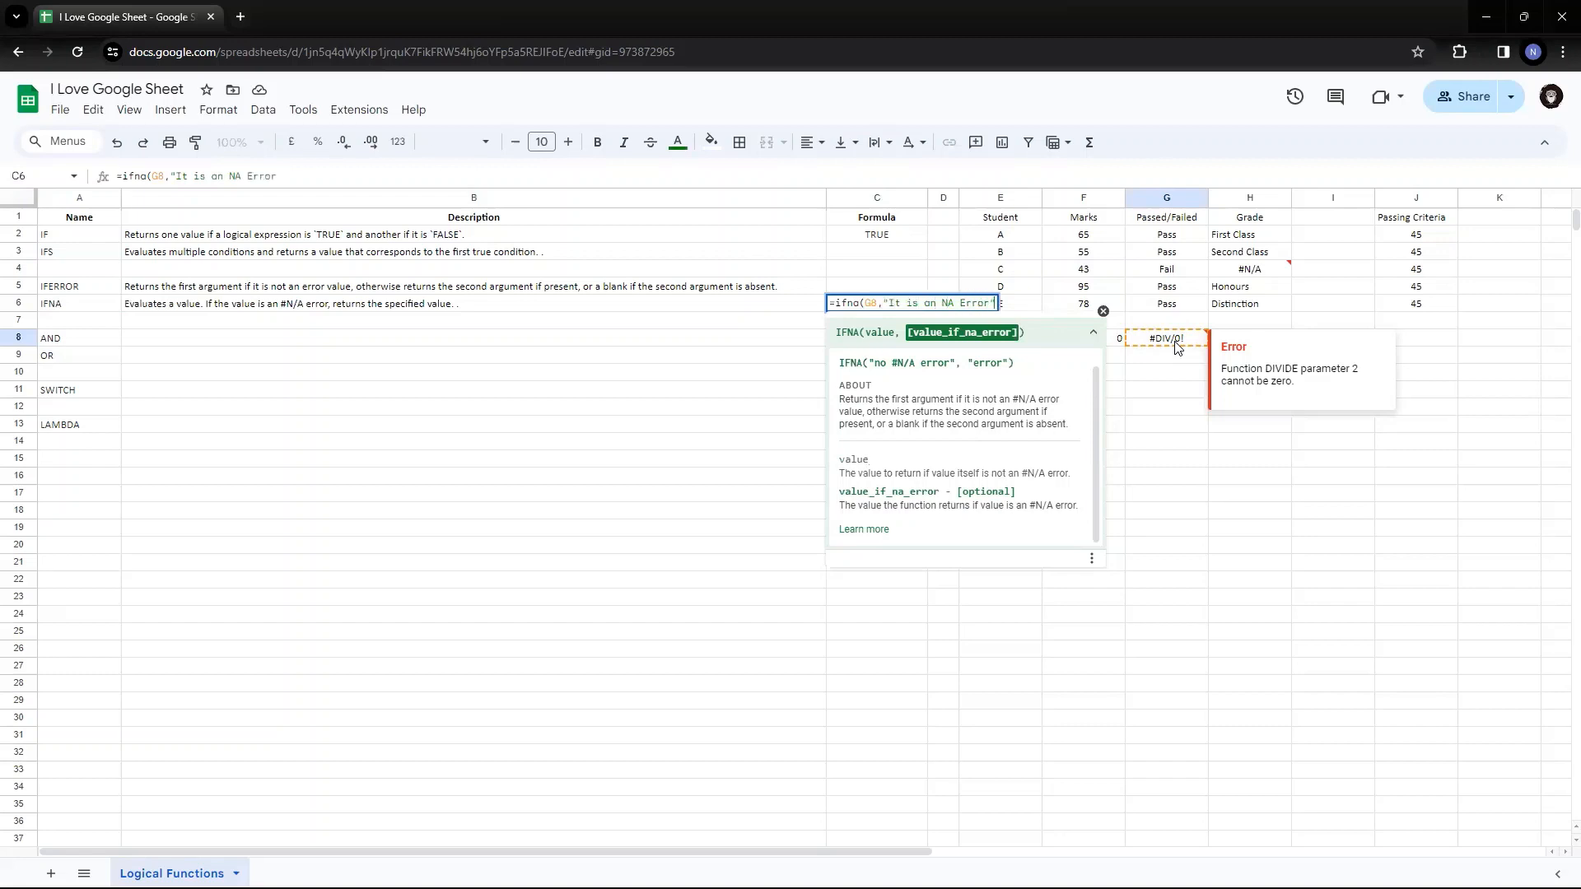
key(Return)
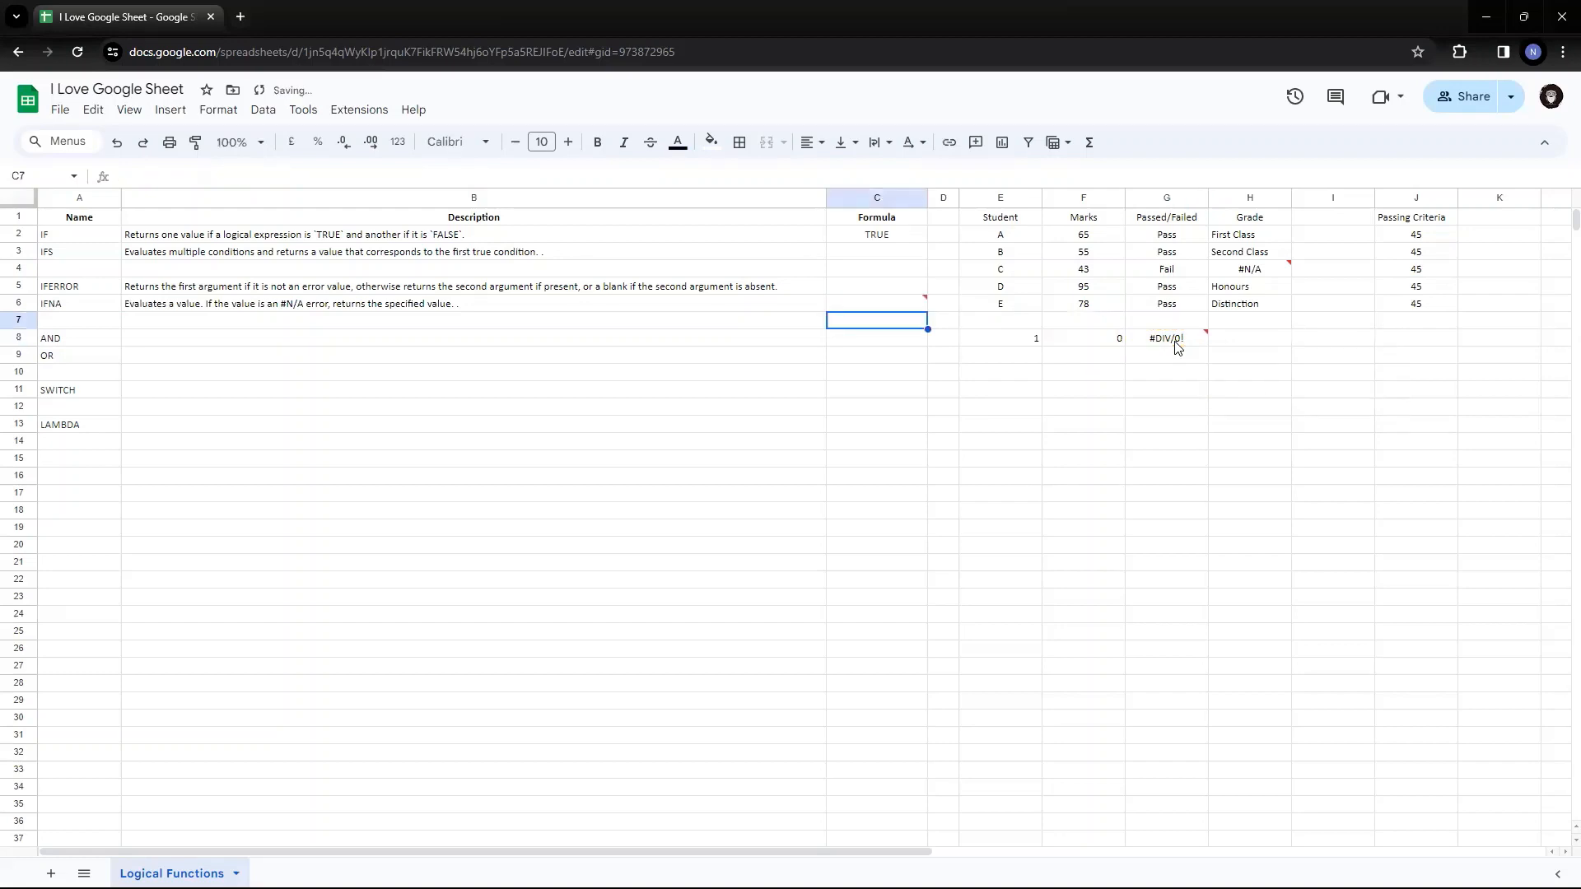
key(Up)
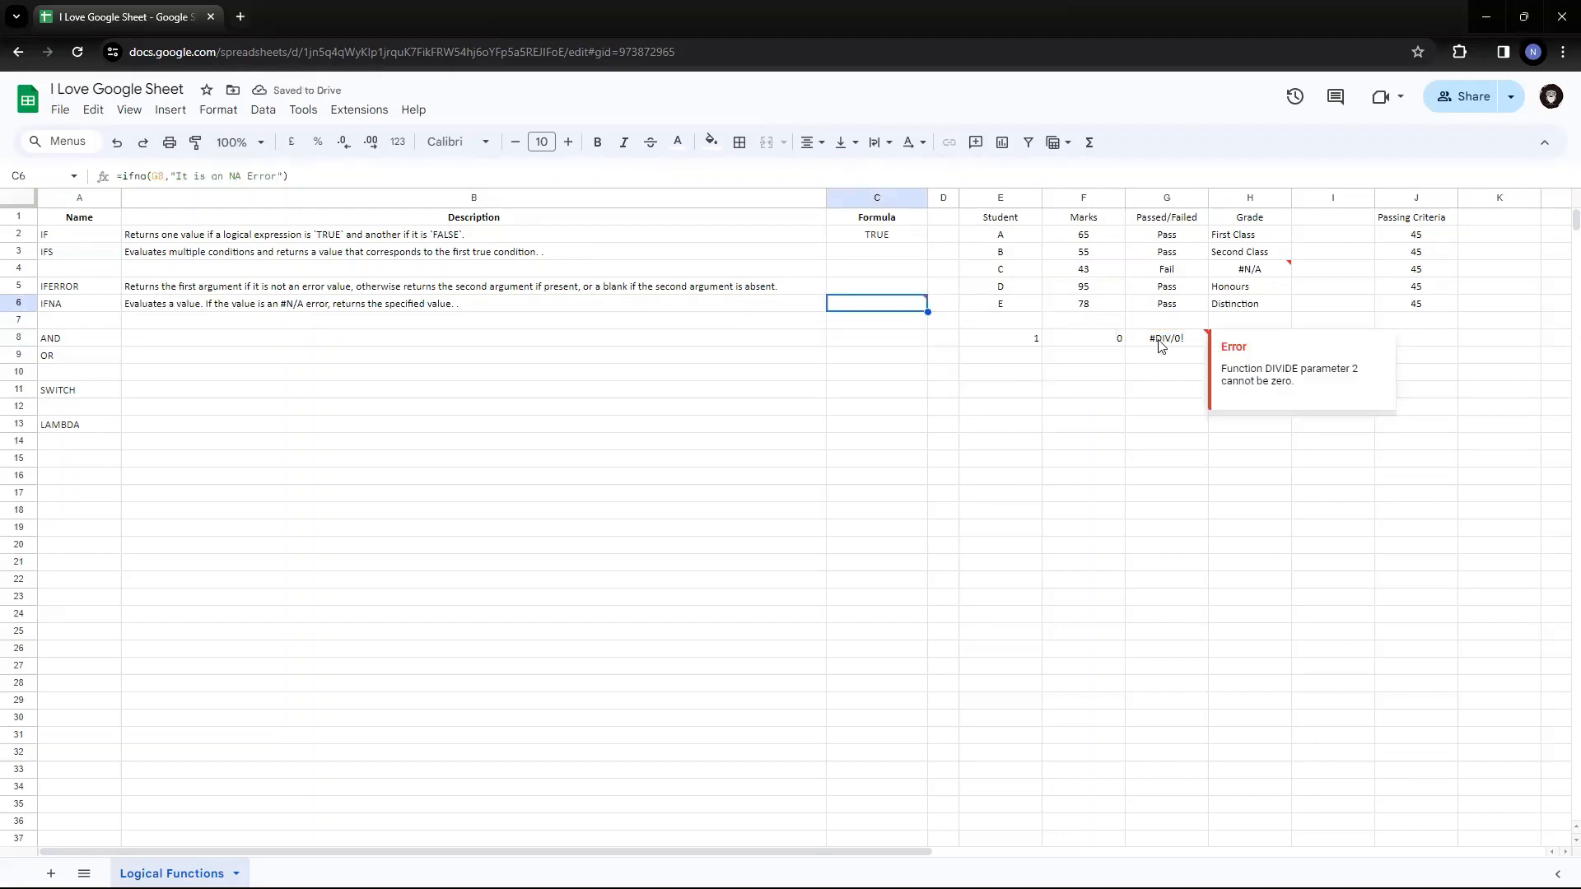
Change the value reference in C6's IFNA formula to H4, keeping the "It is an NA Error" message, and review the formula.
click(1162, 347)
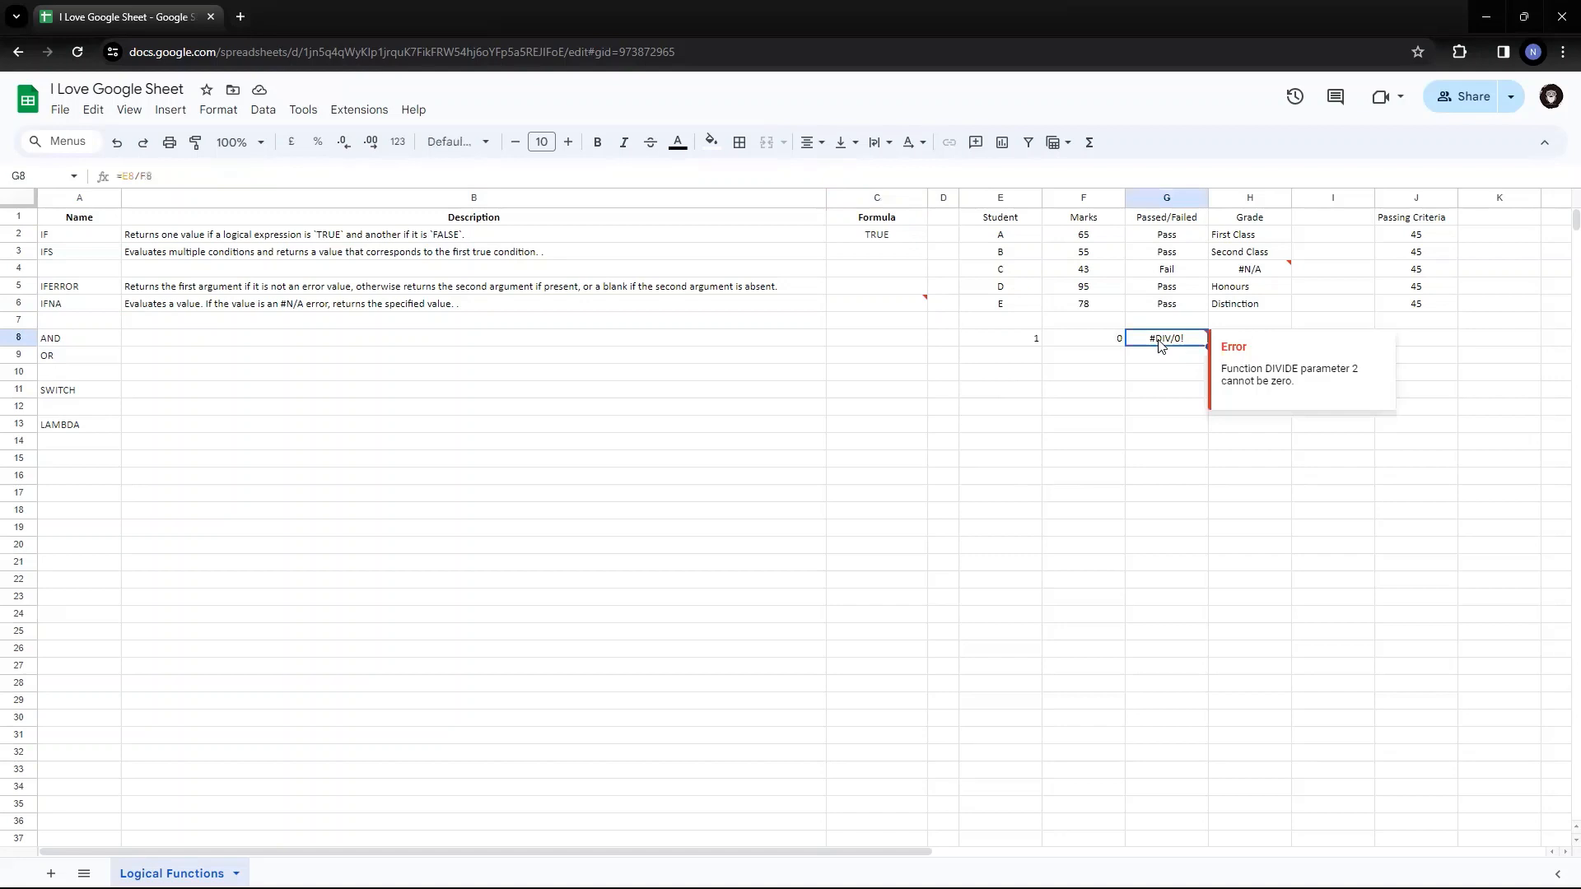
click(886, 306)
key(Return)
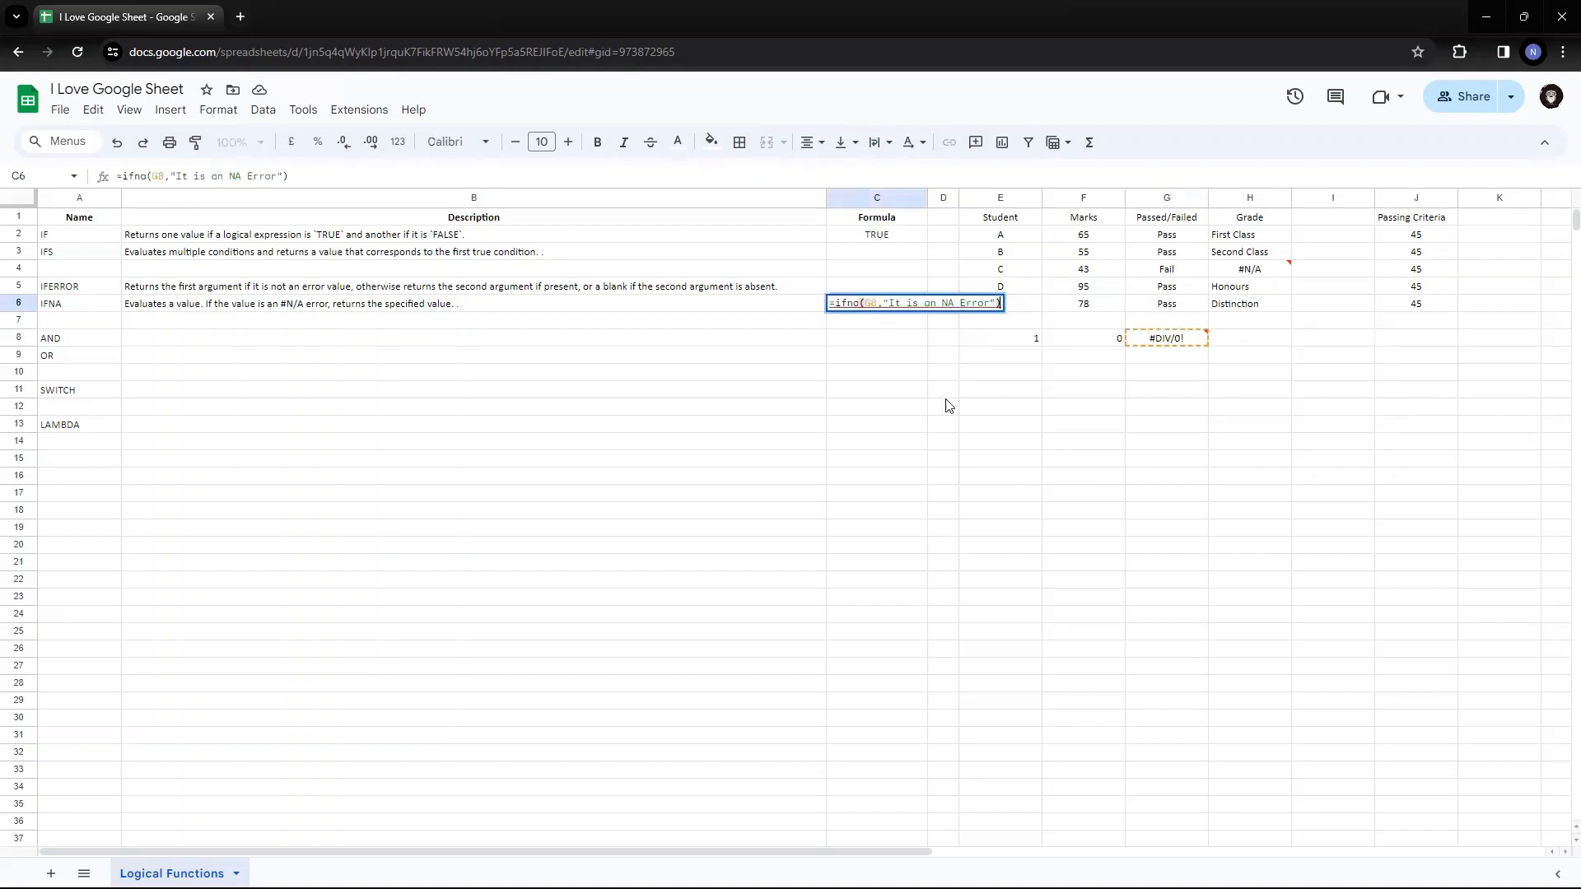
click(862, 303)
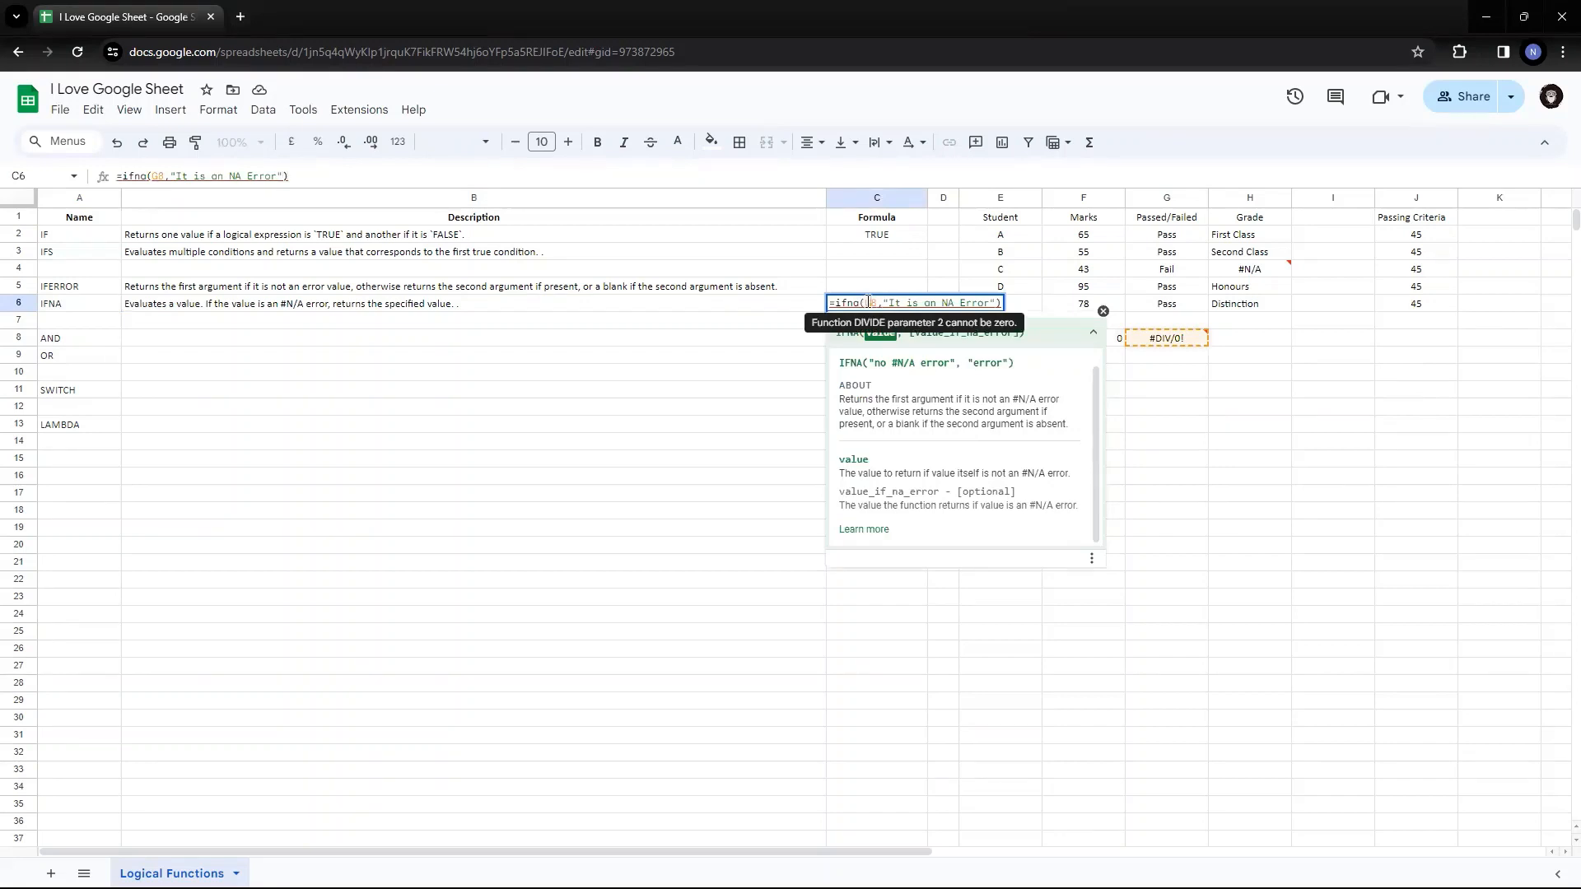
drag(864, 303, 877, 303)
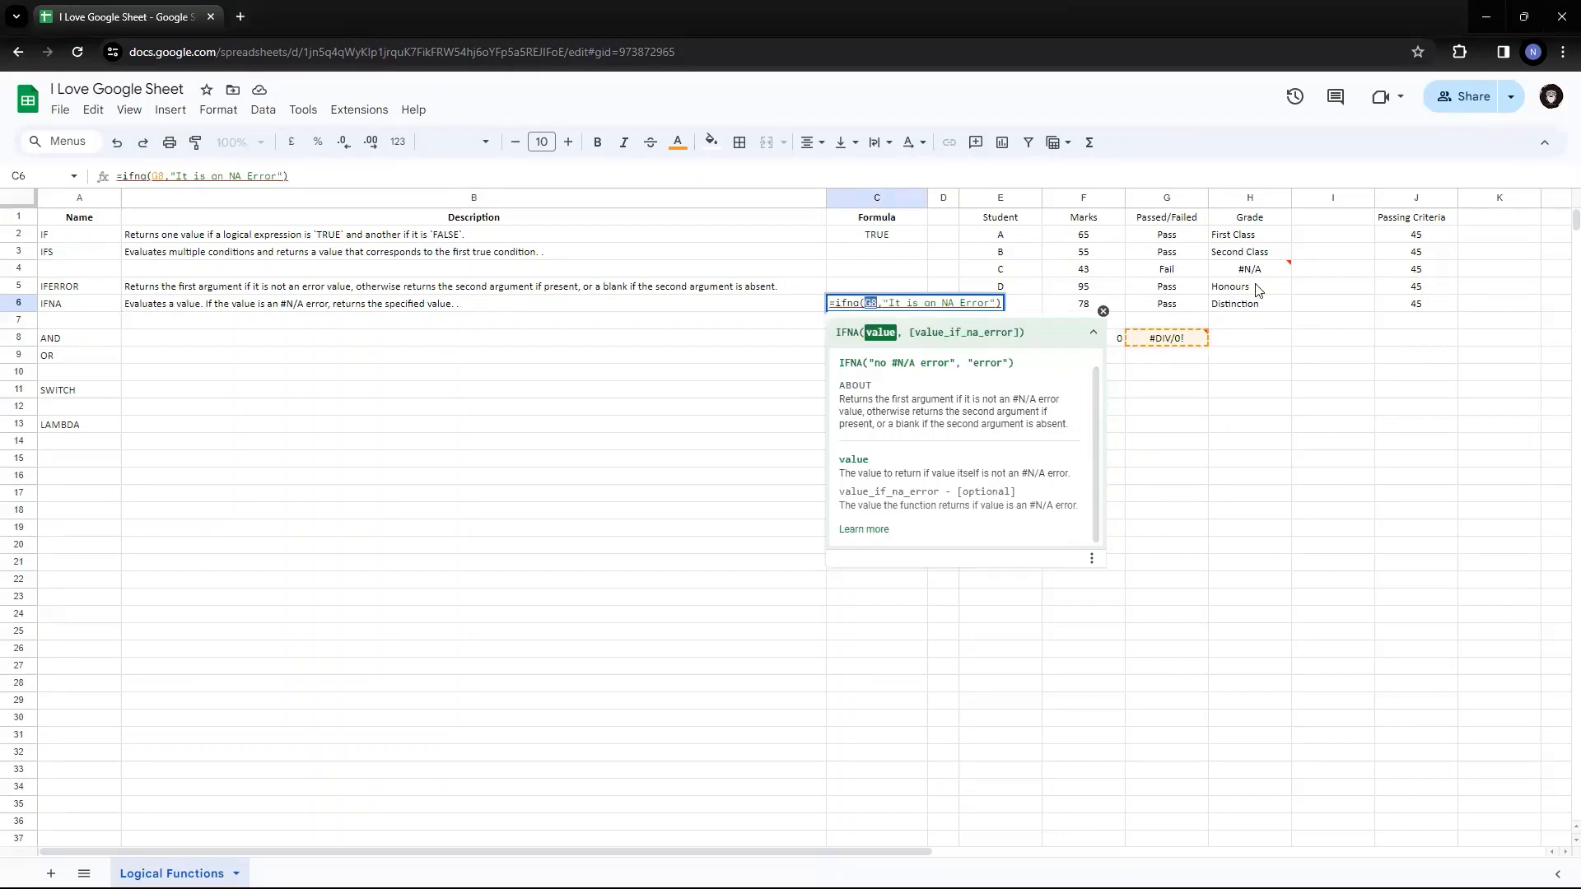
mouse_move(1258, 275)
key(BackSpace)
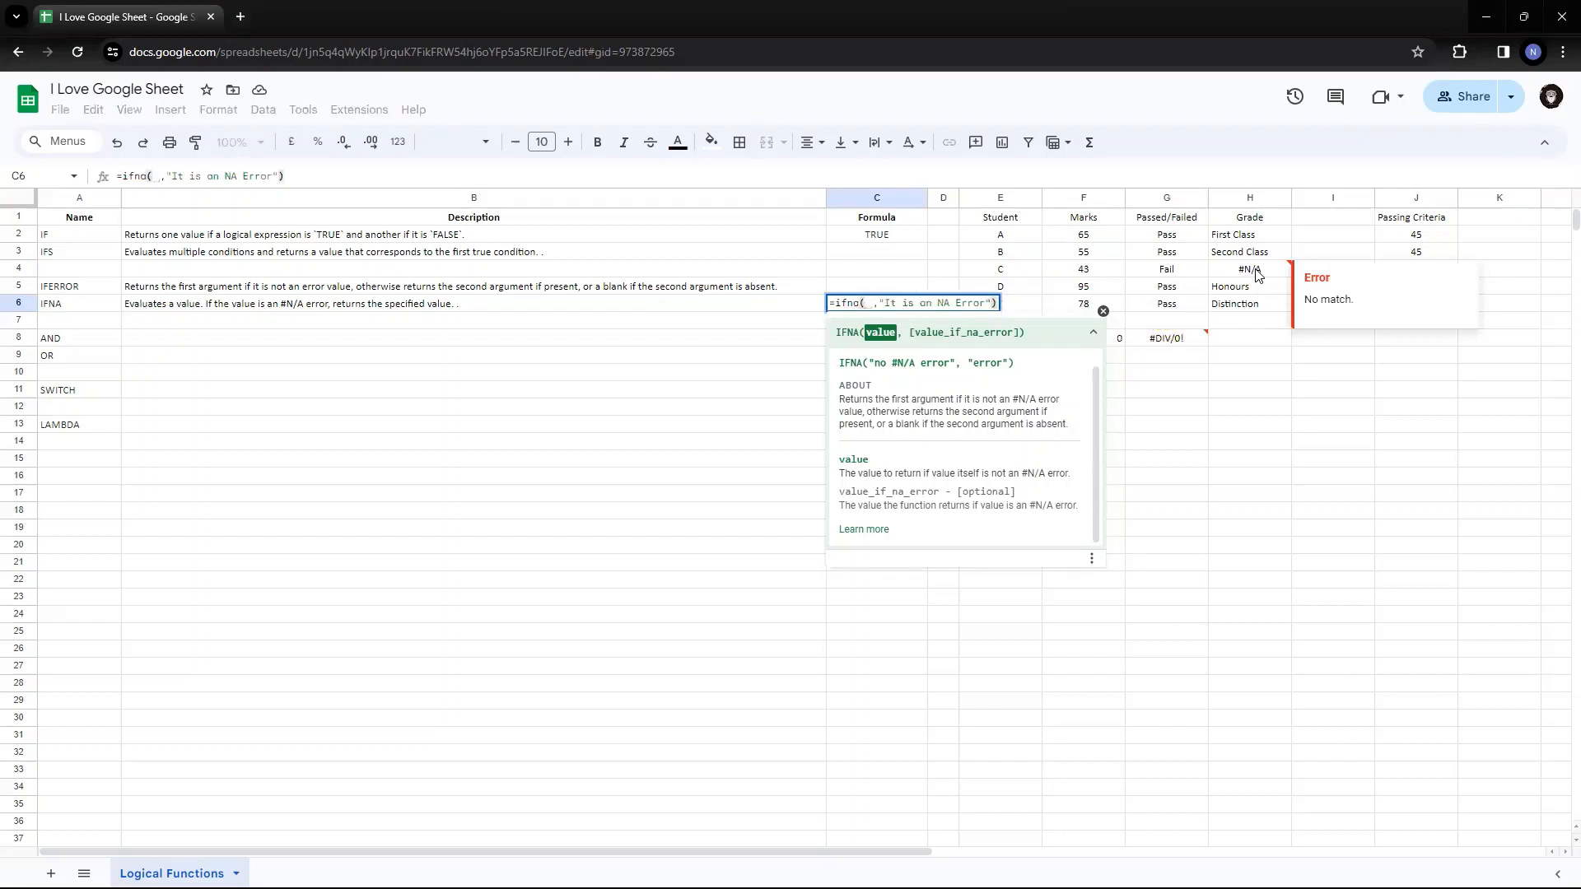
click(1258, 269)
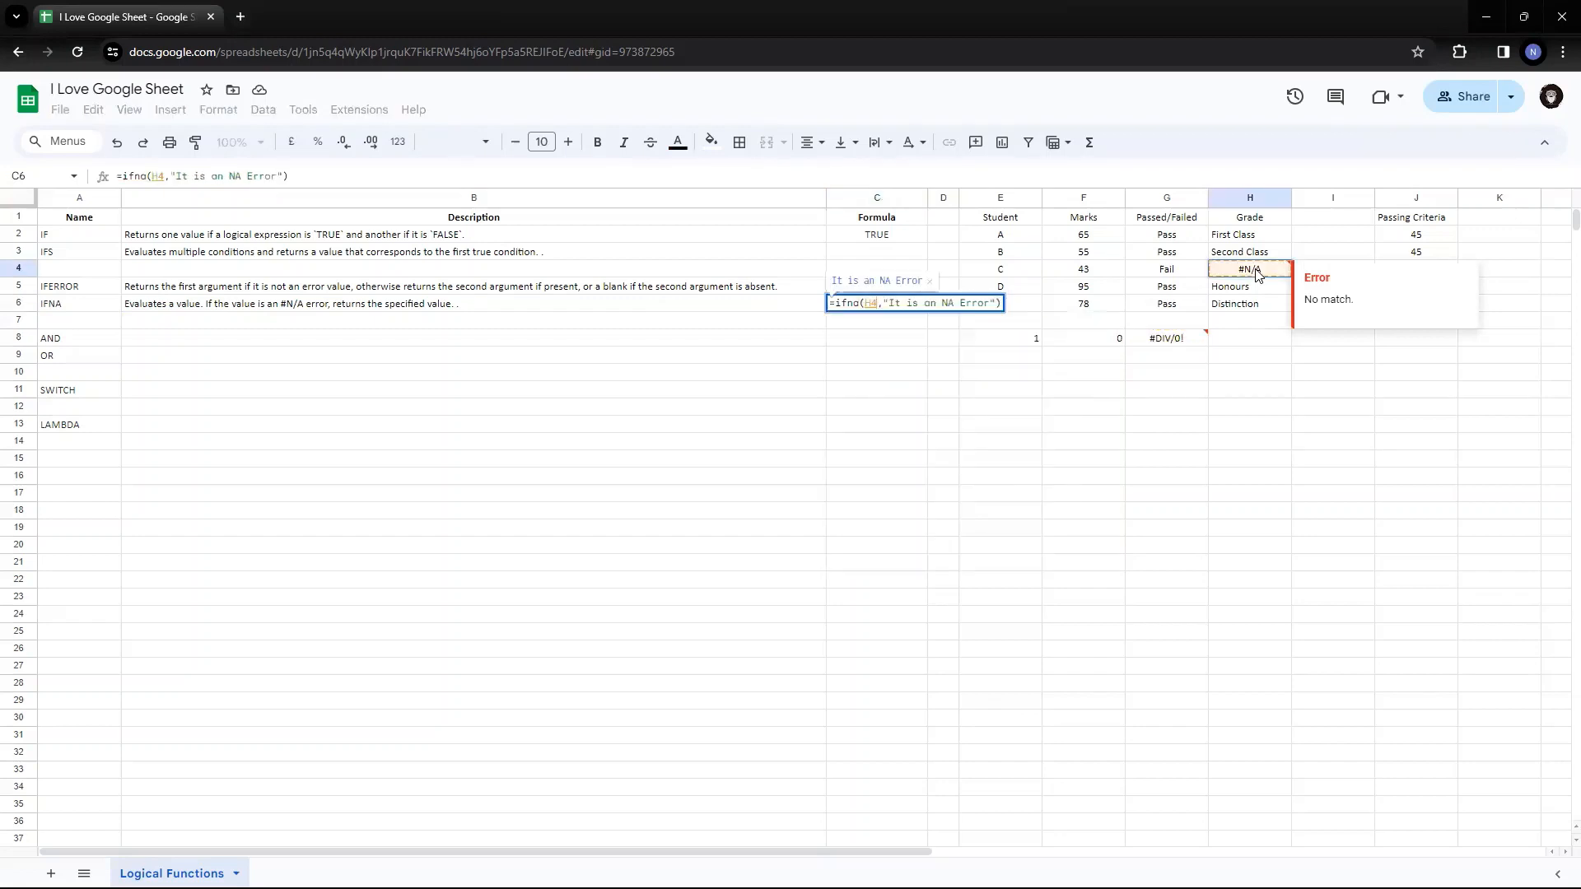
key(Return)
key(Up)
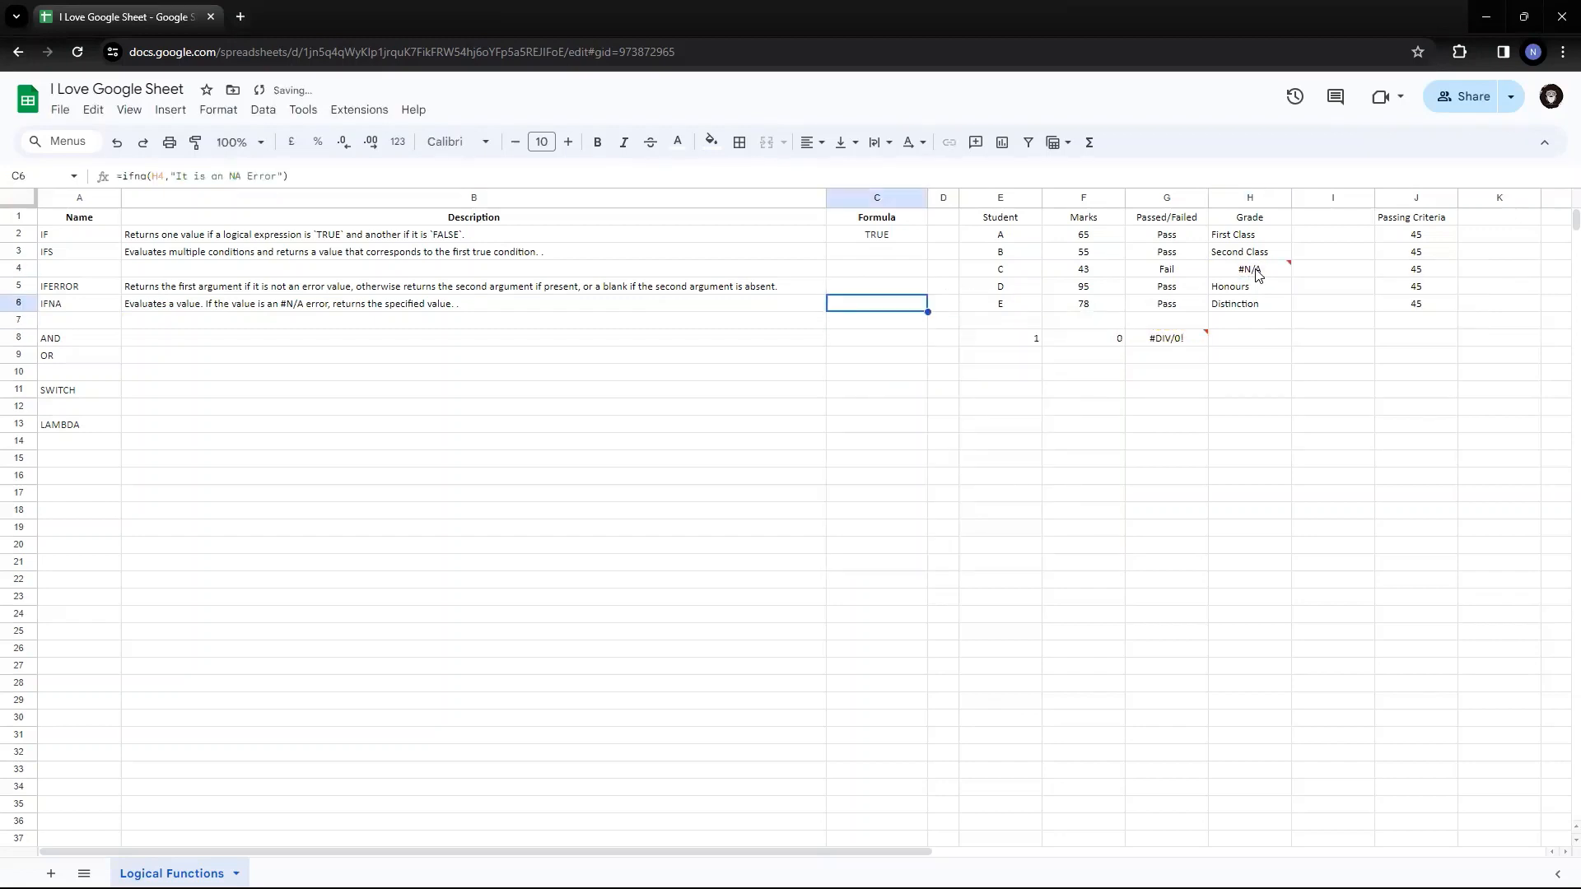
key(F2)
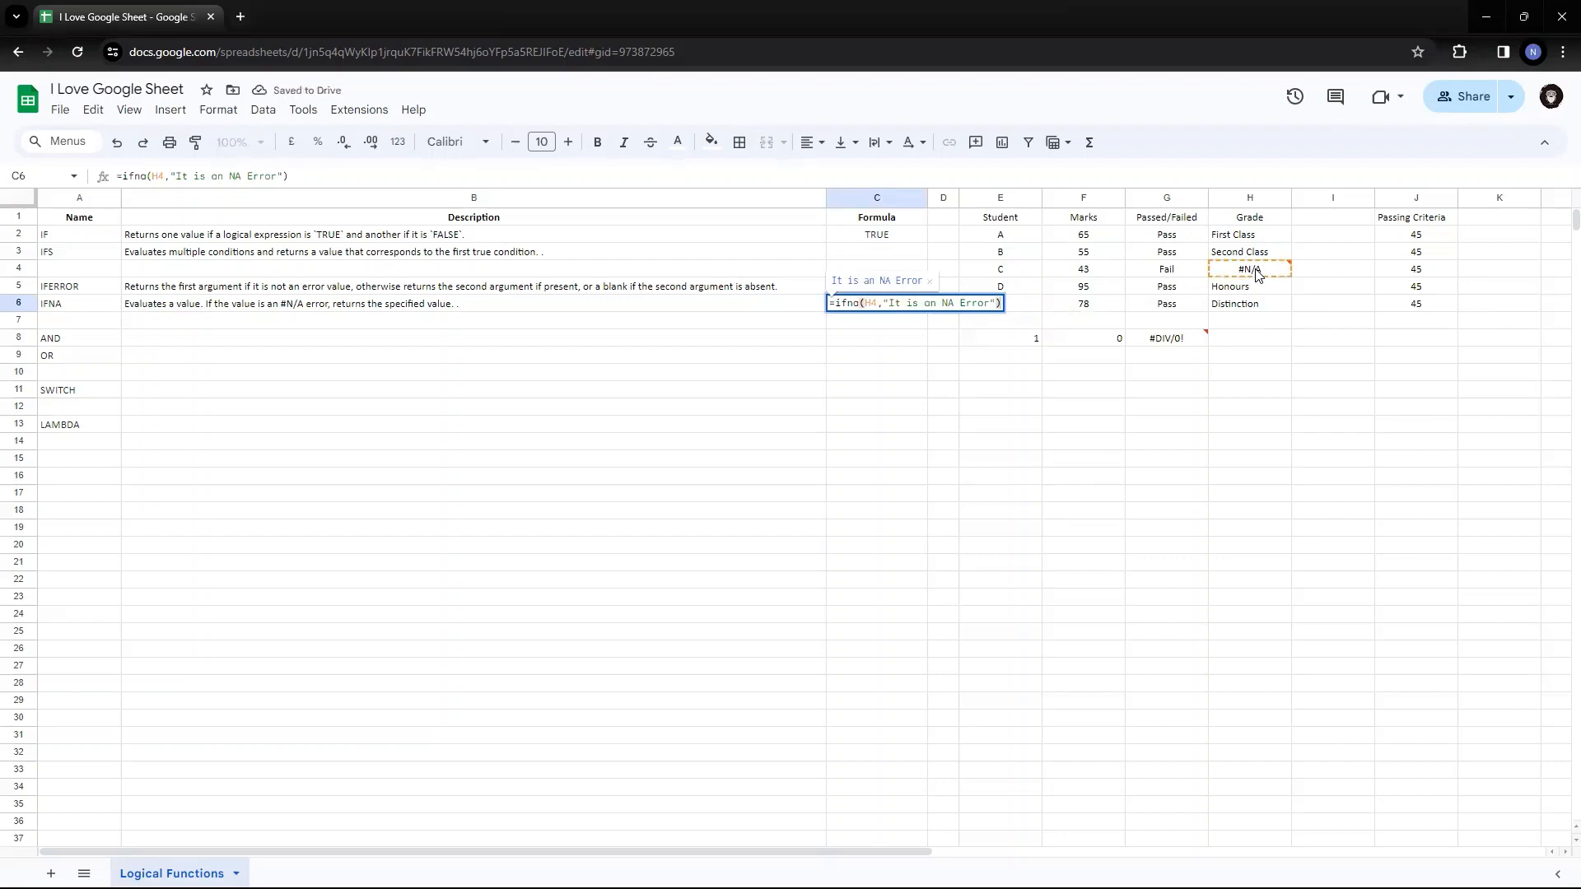
key(Escape)
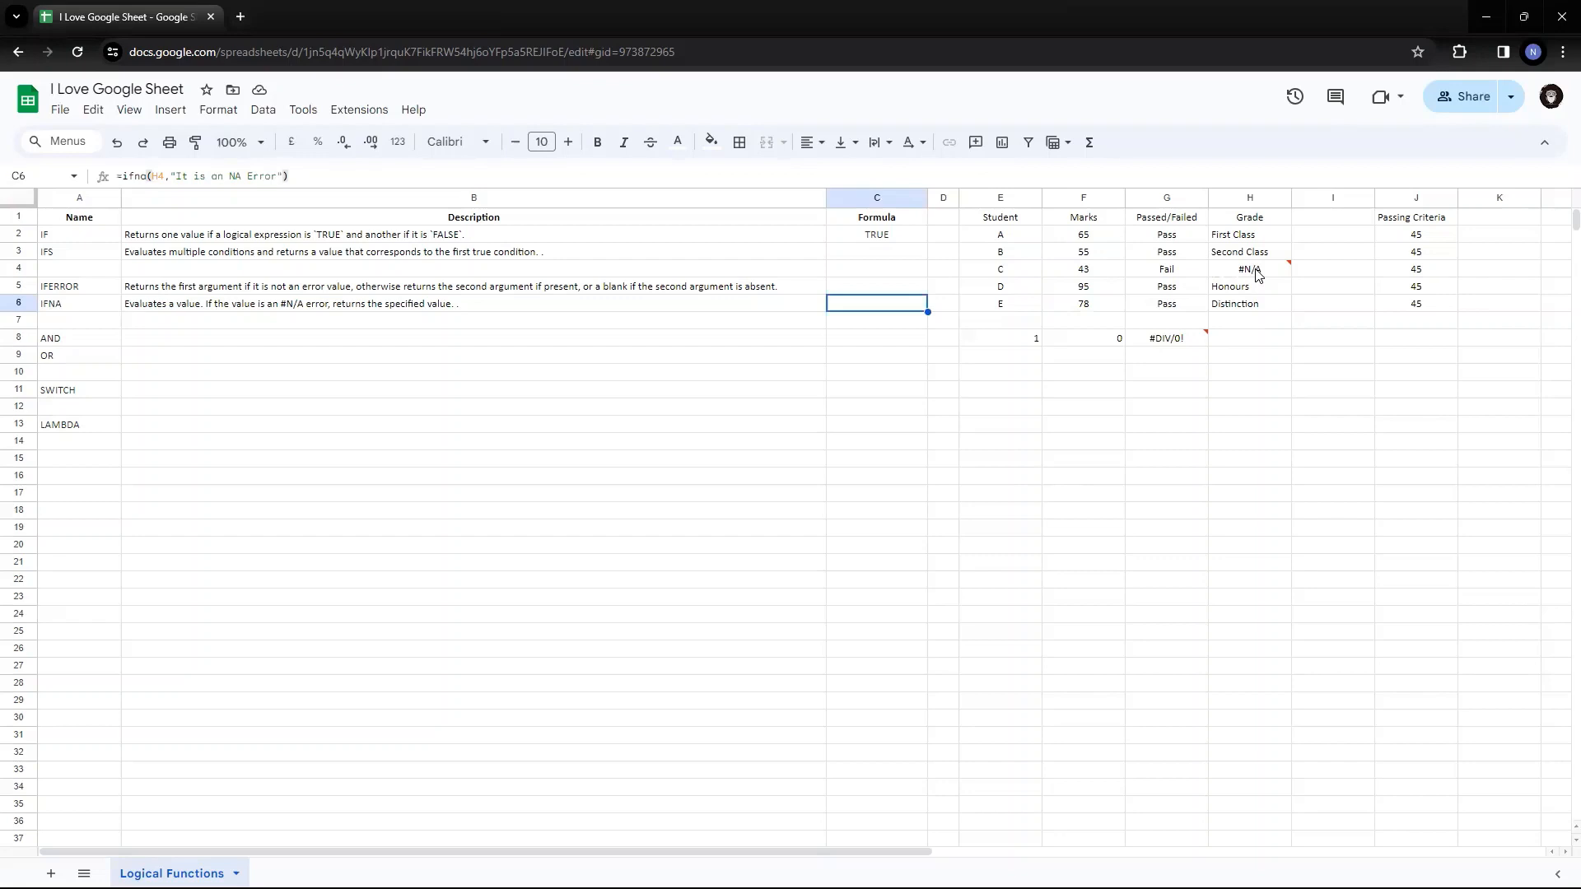
key(alt+Tab)
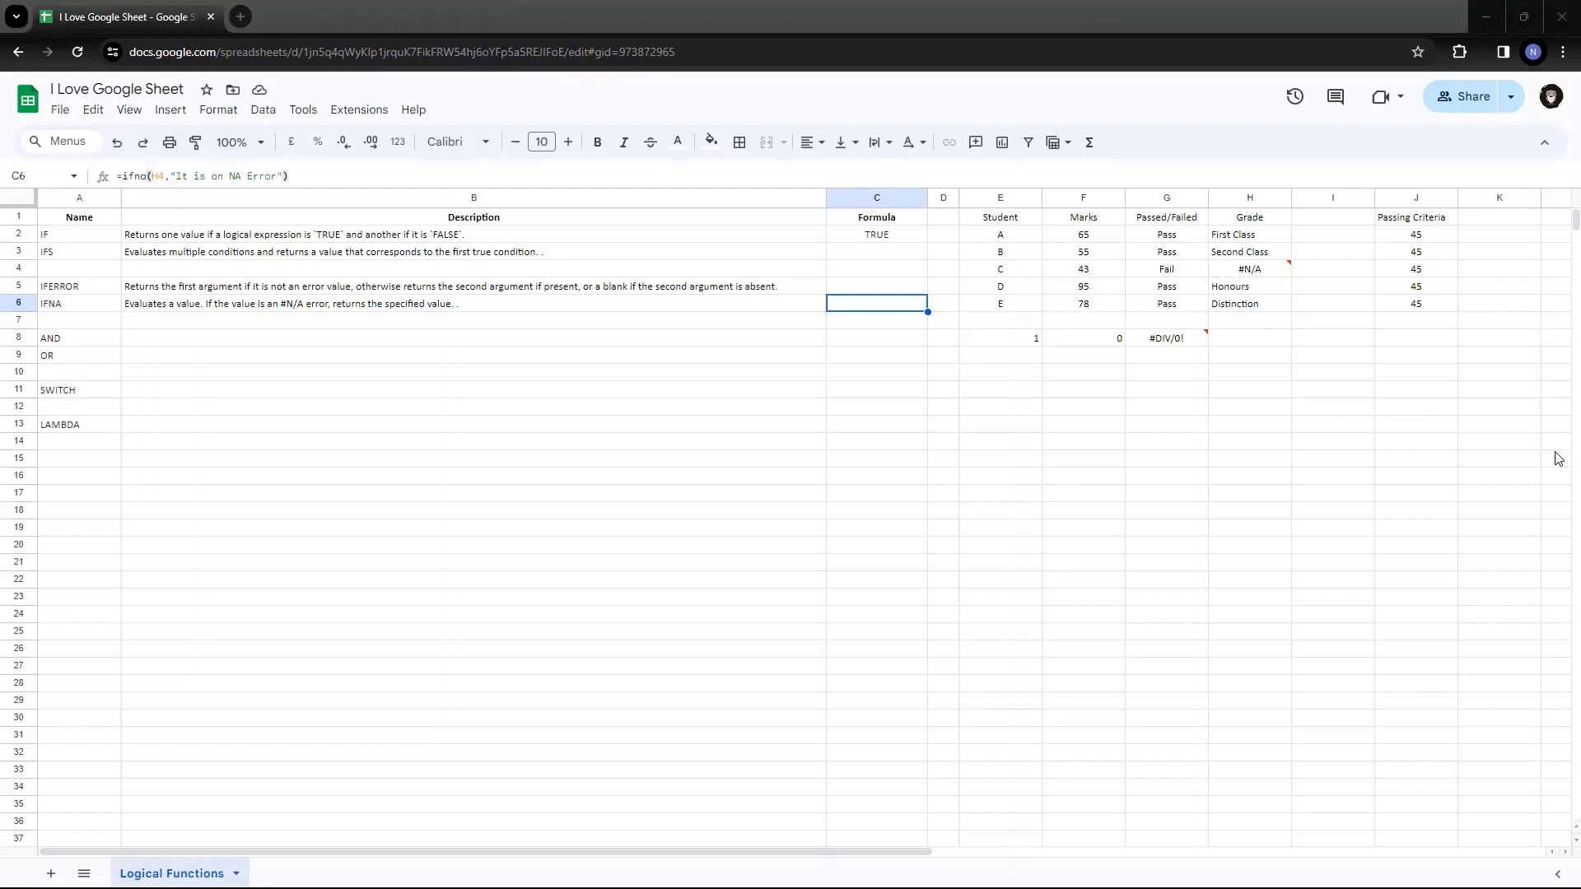
key(alt+Tab)
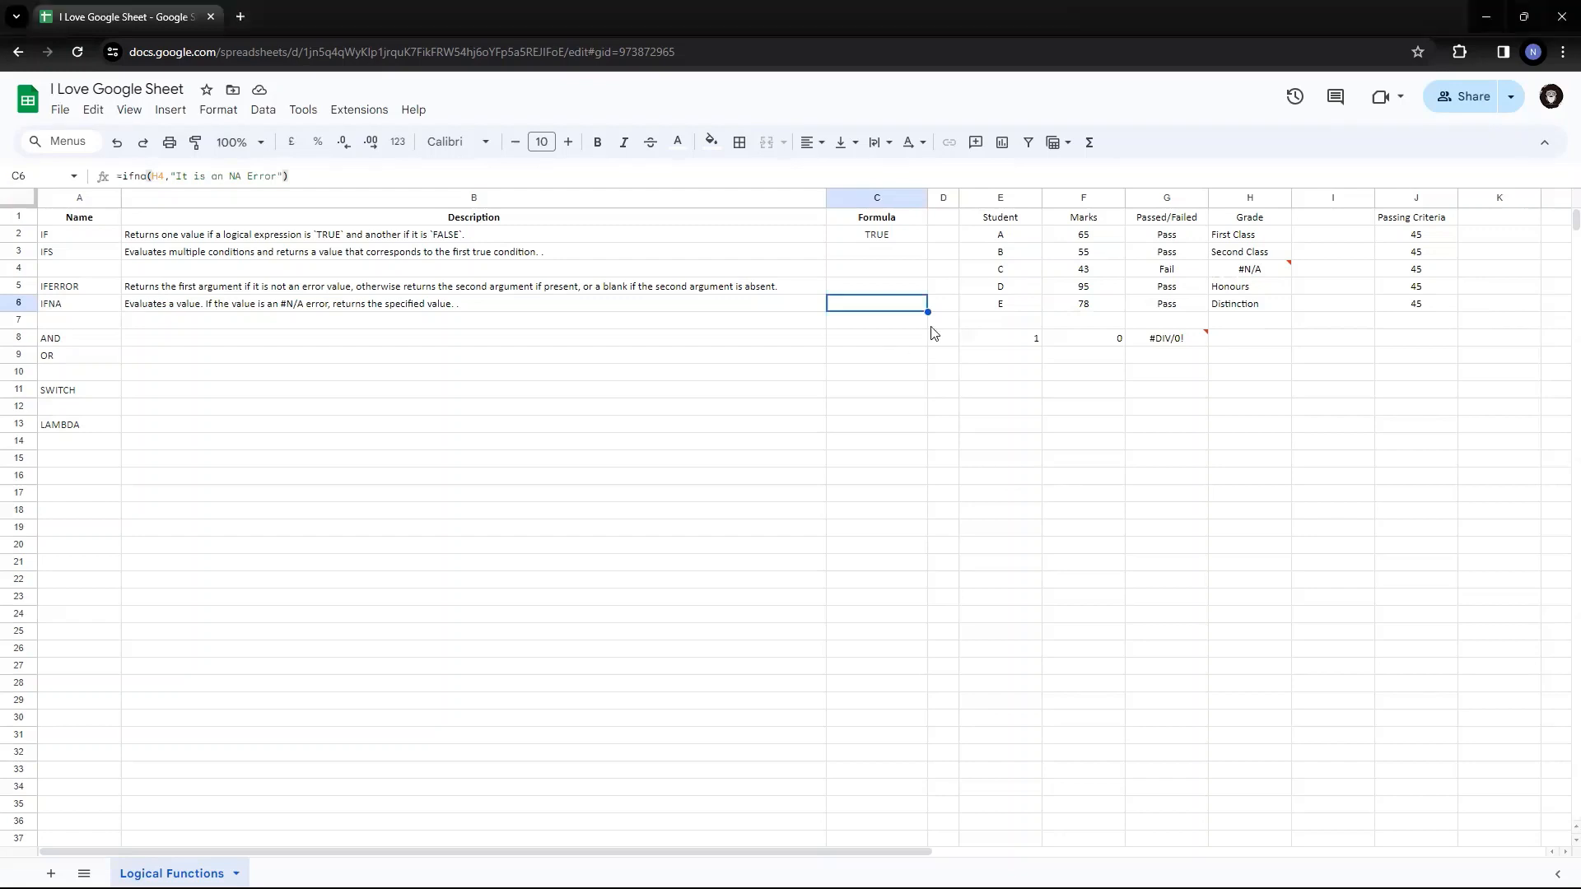
Replace the H4 reference in C6's IFNA formula with the literal error value #N/A.
click(166, 176)
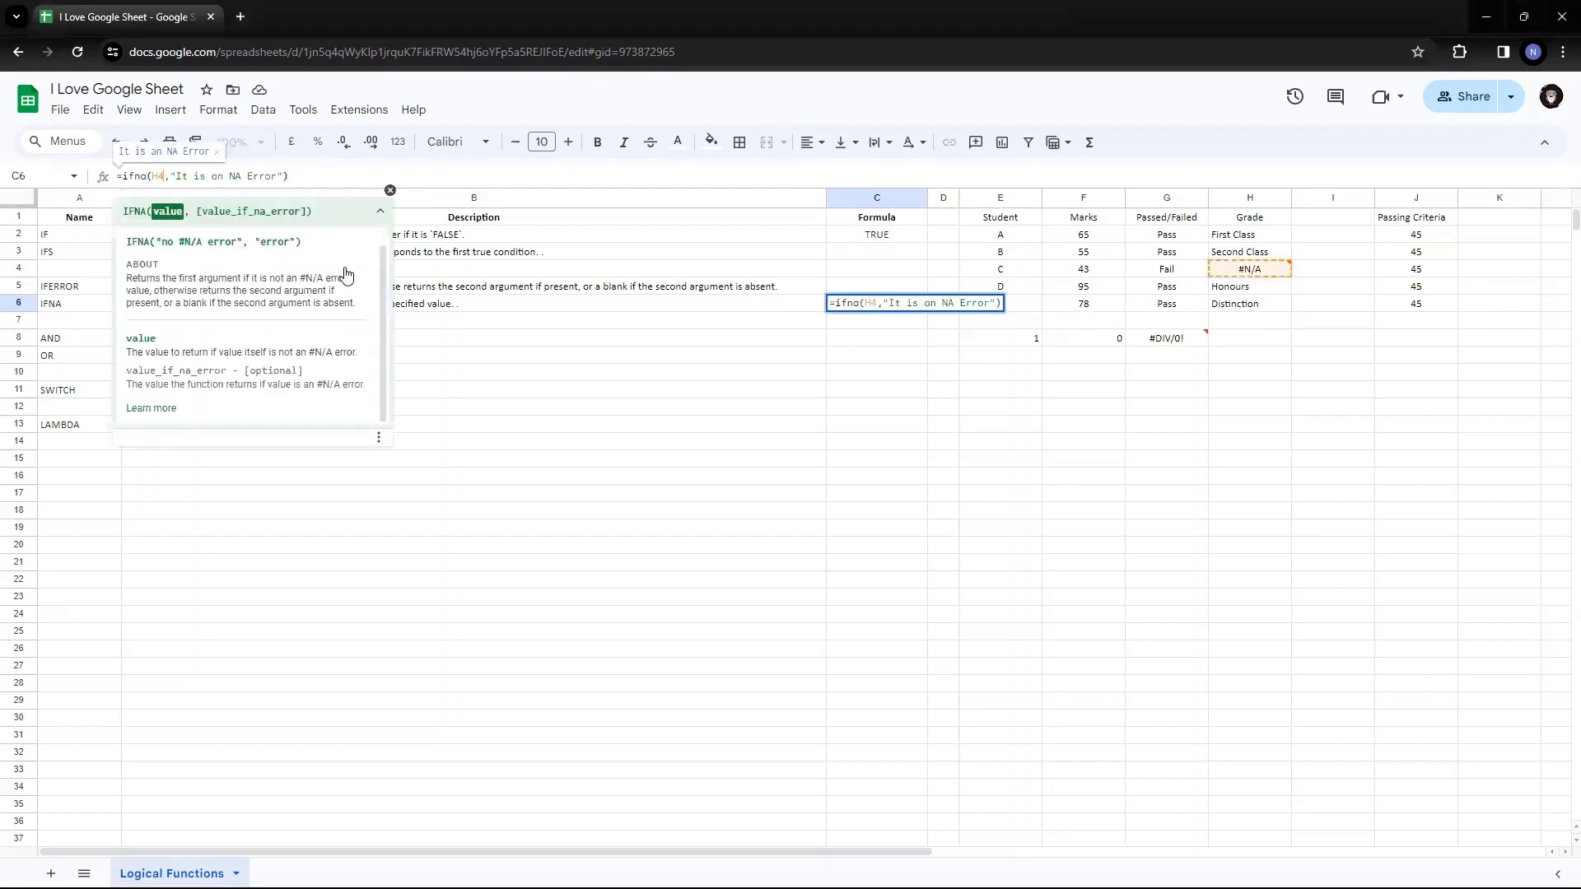
key(BackSpace)
key(BackSpace)
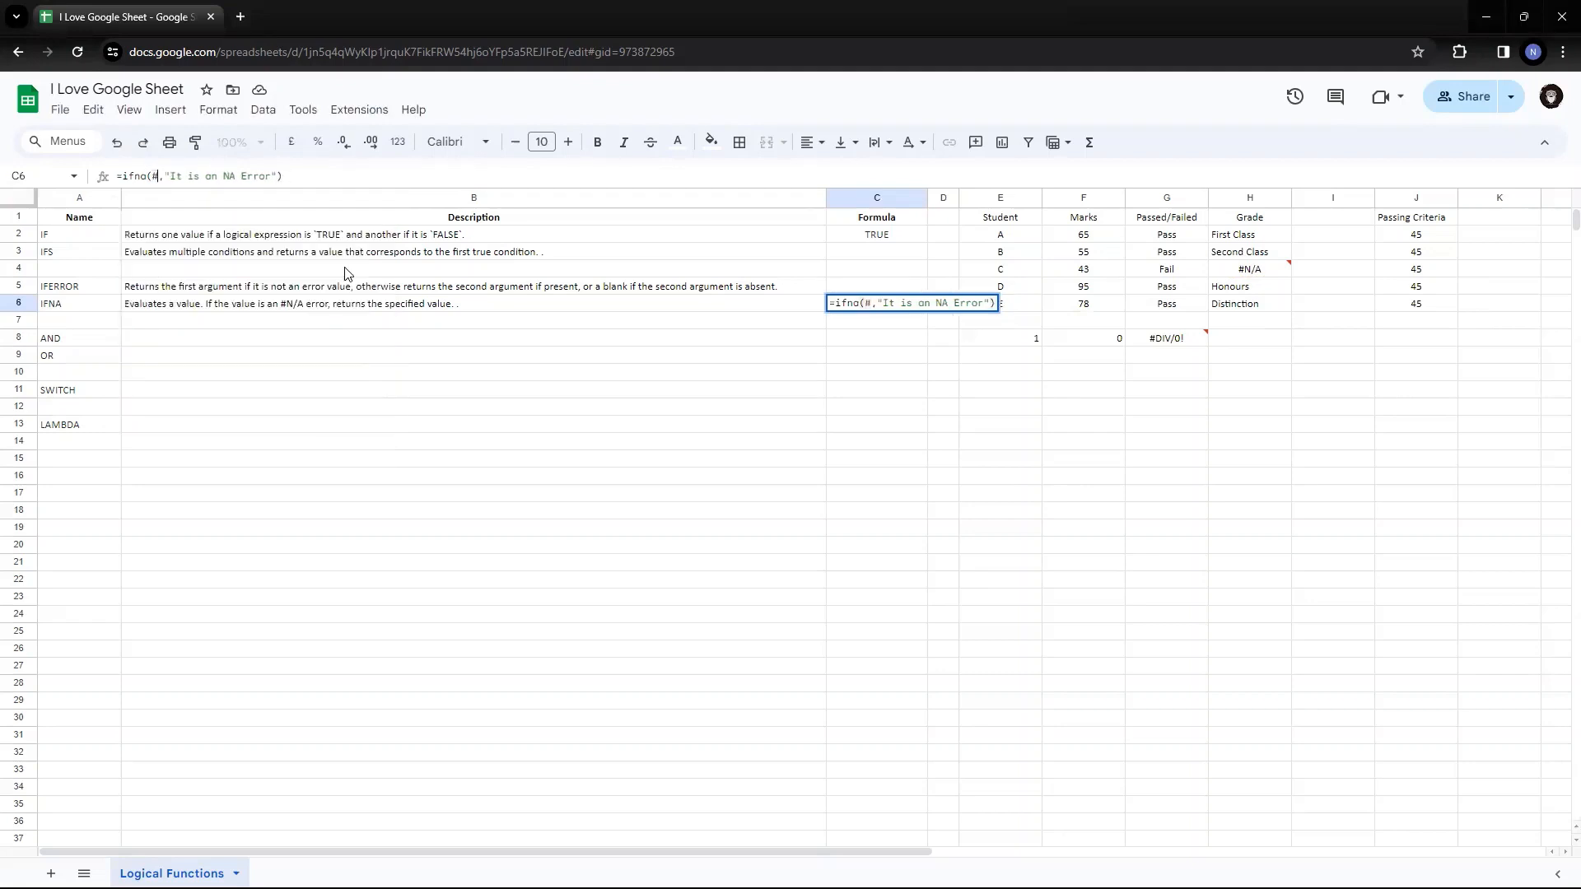
text(#N)
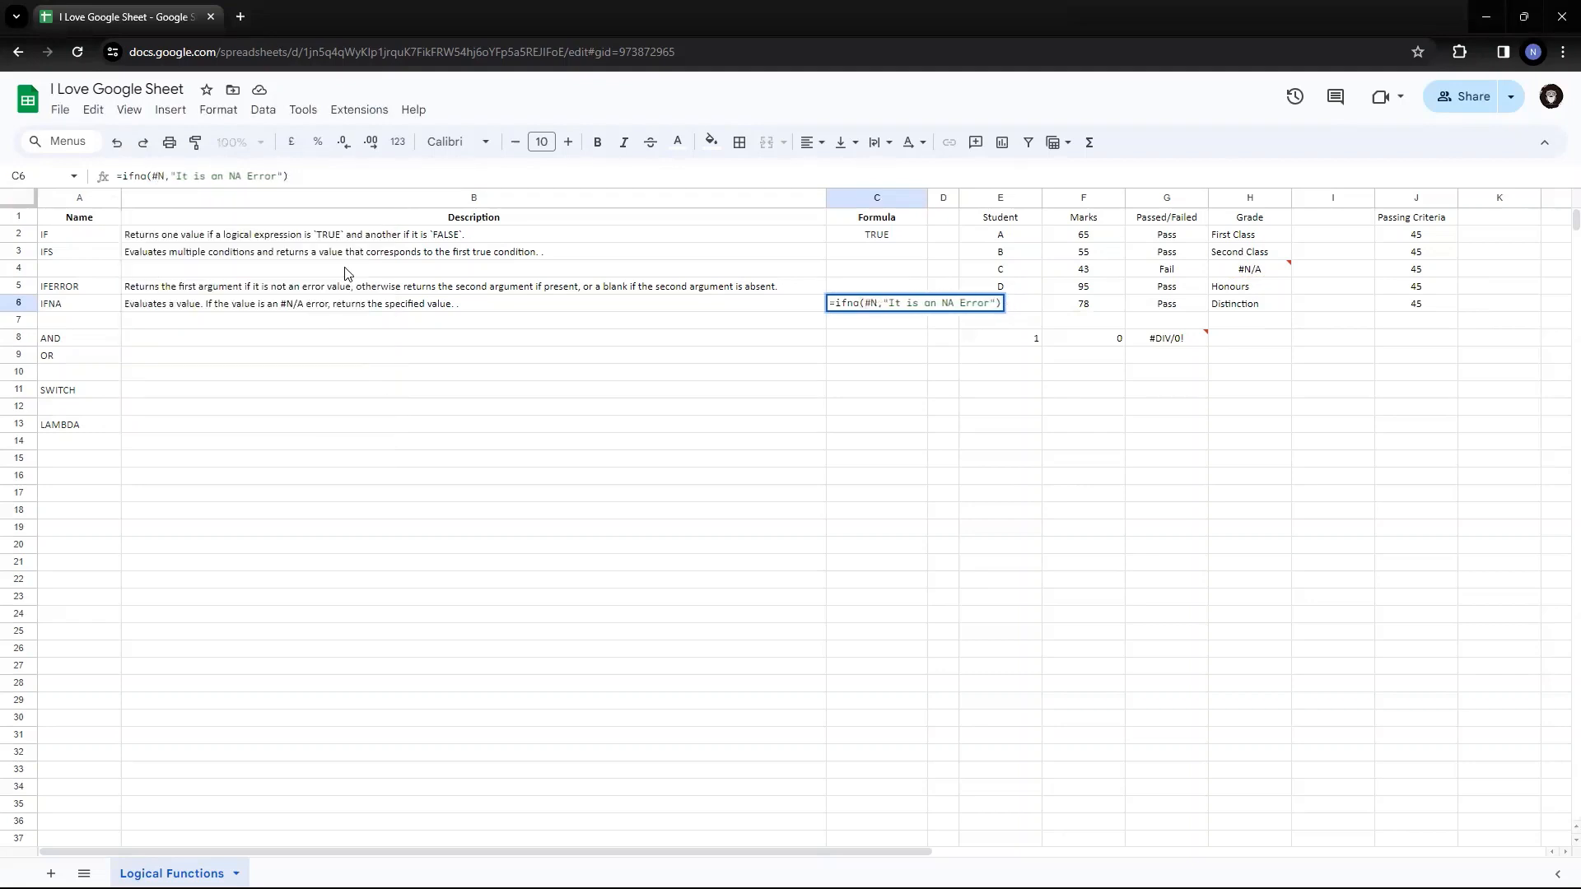
text(/A)
key(Return)
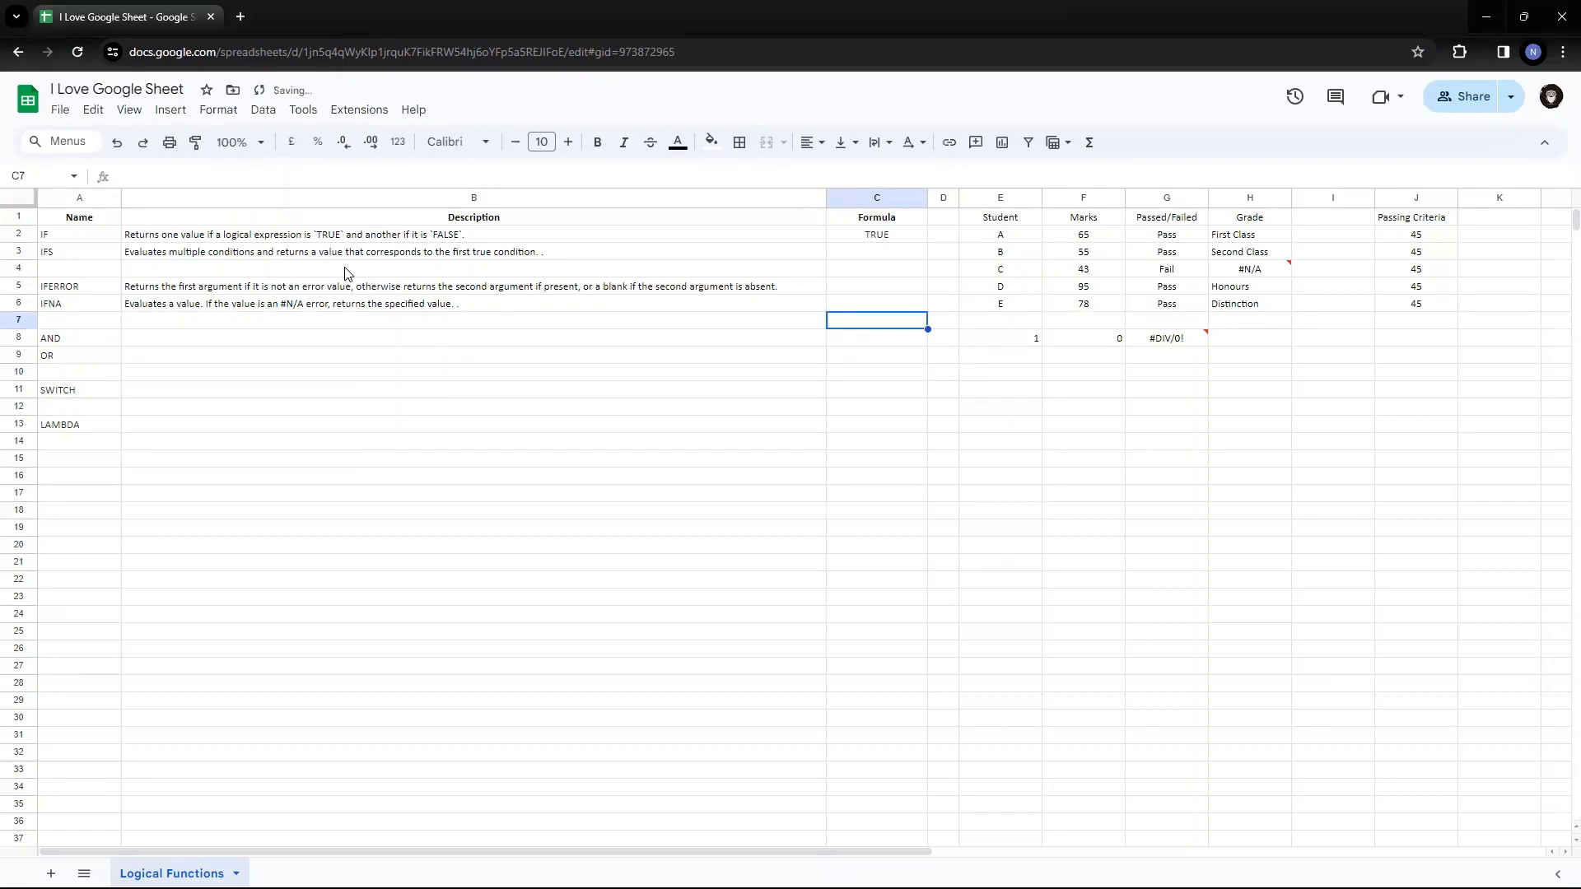
Set the text colour of the IFNA formula cell C6 to black.
key(Up)
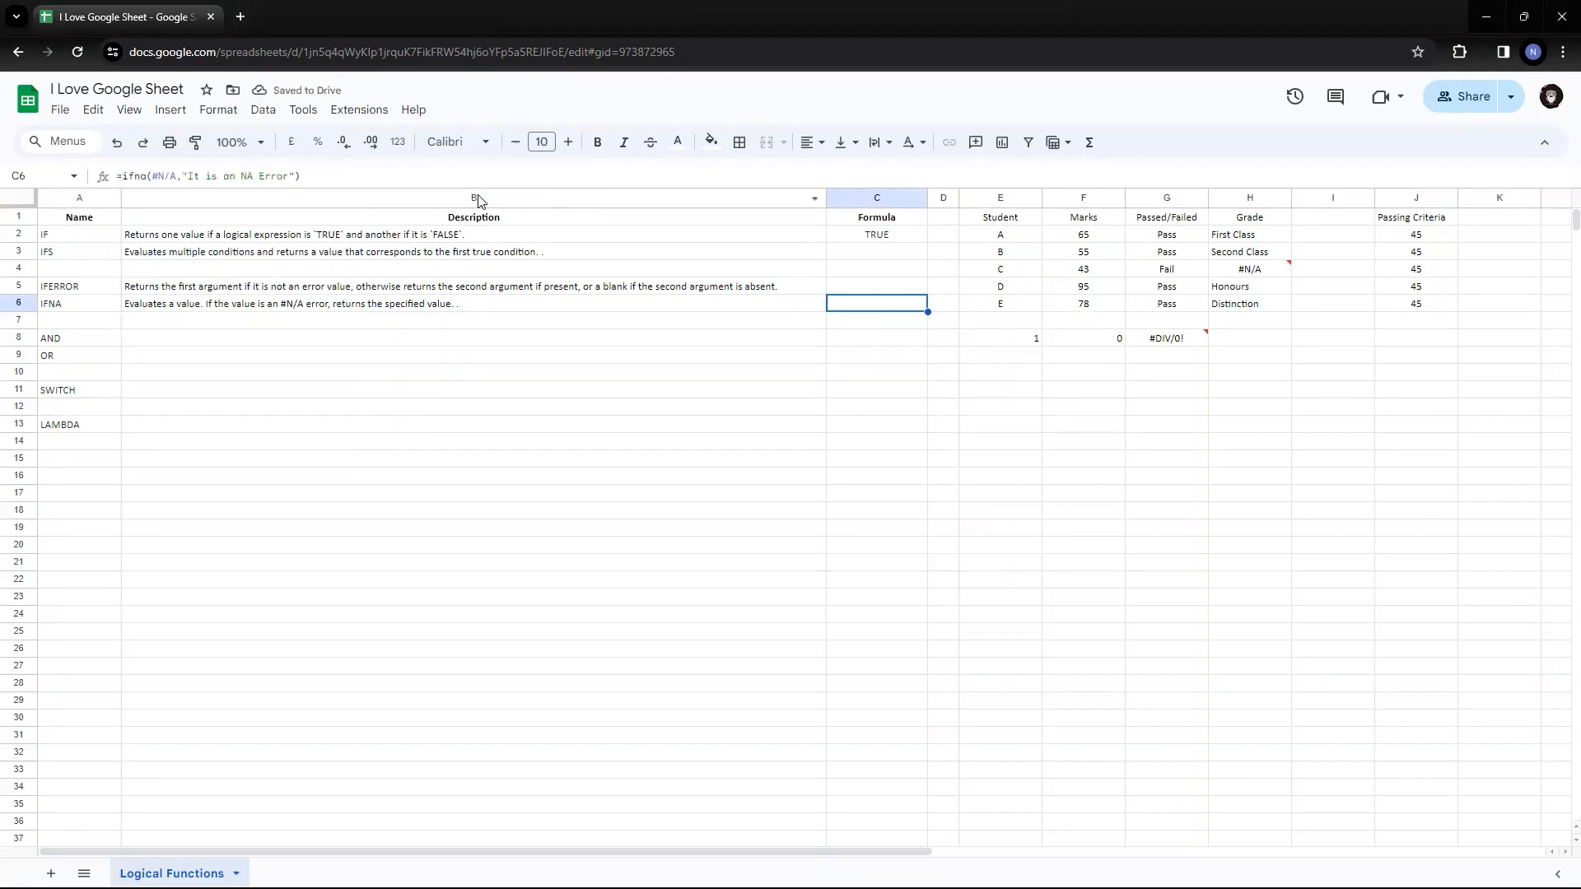
click(678, 143)
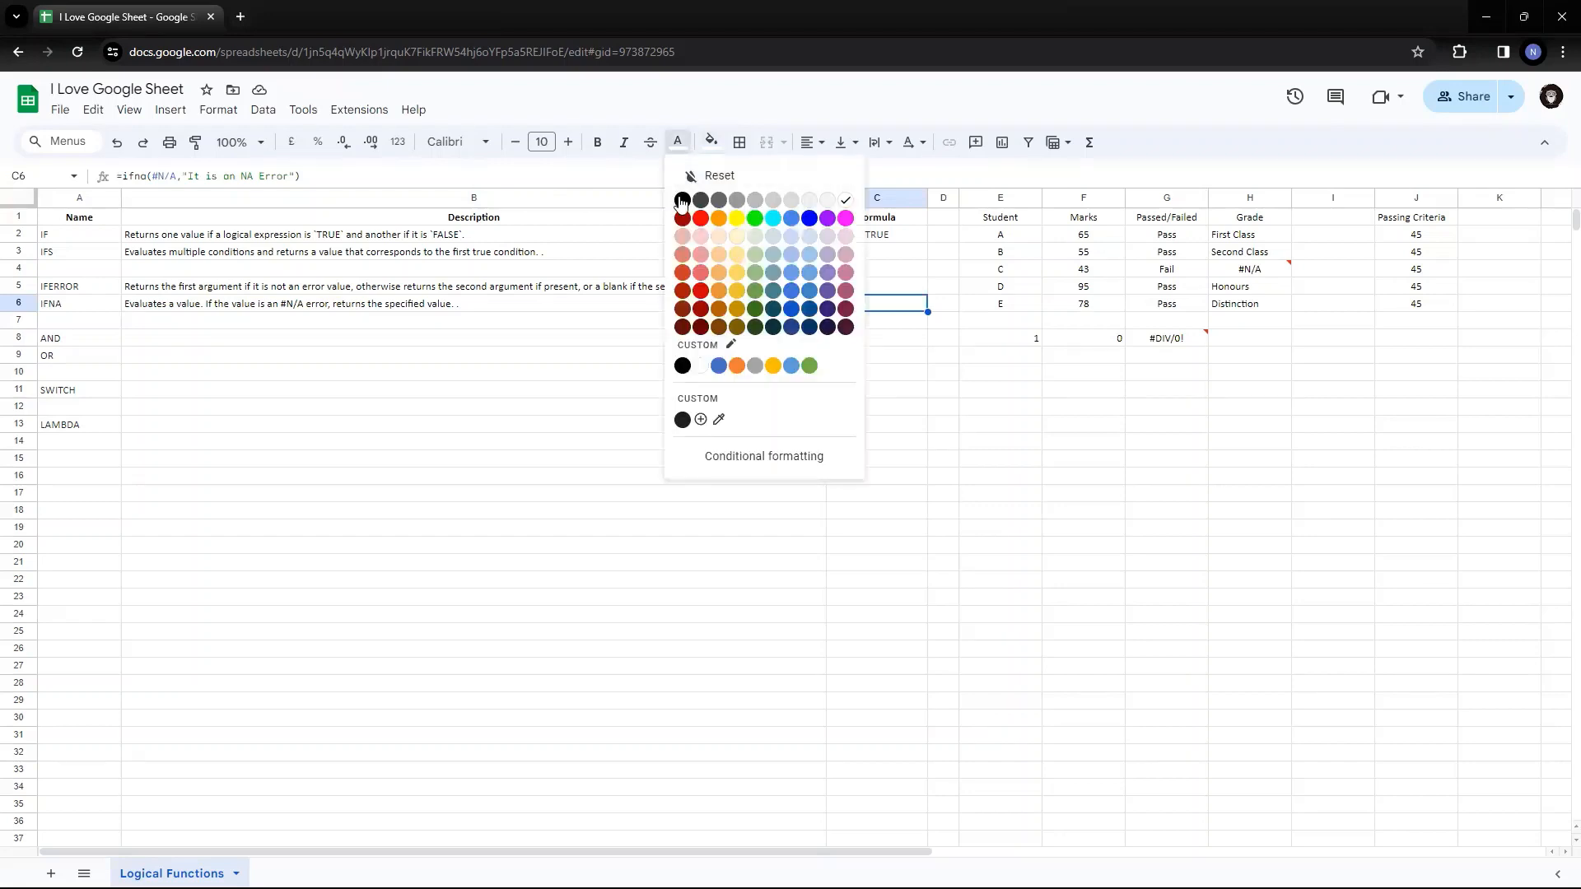
click(680, 204)
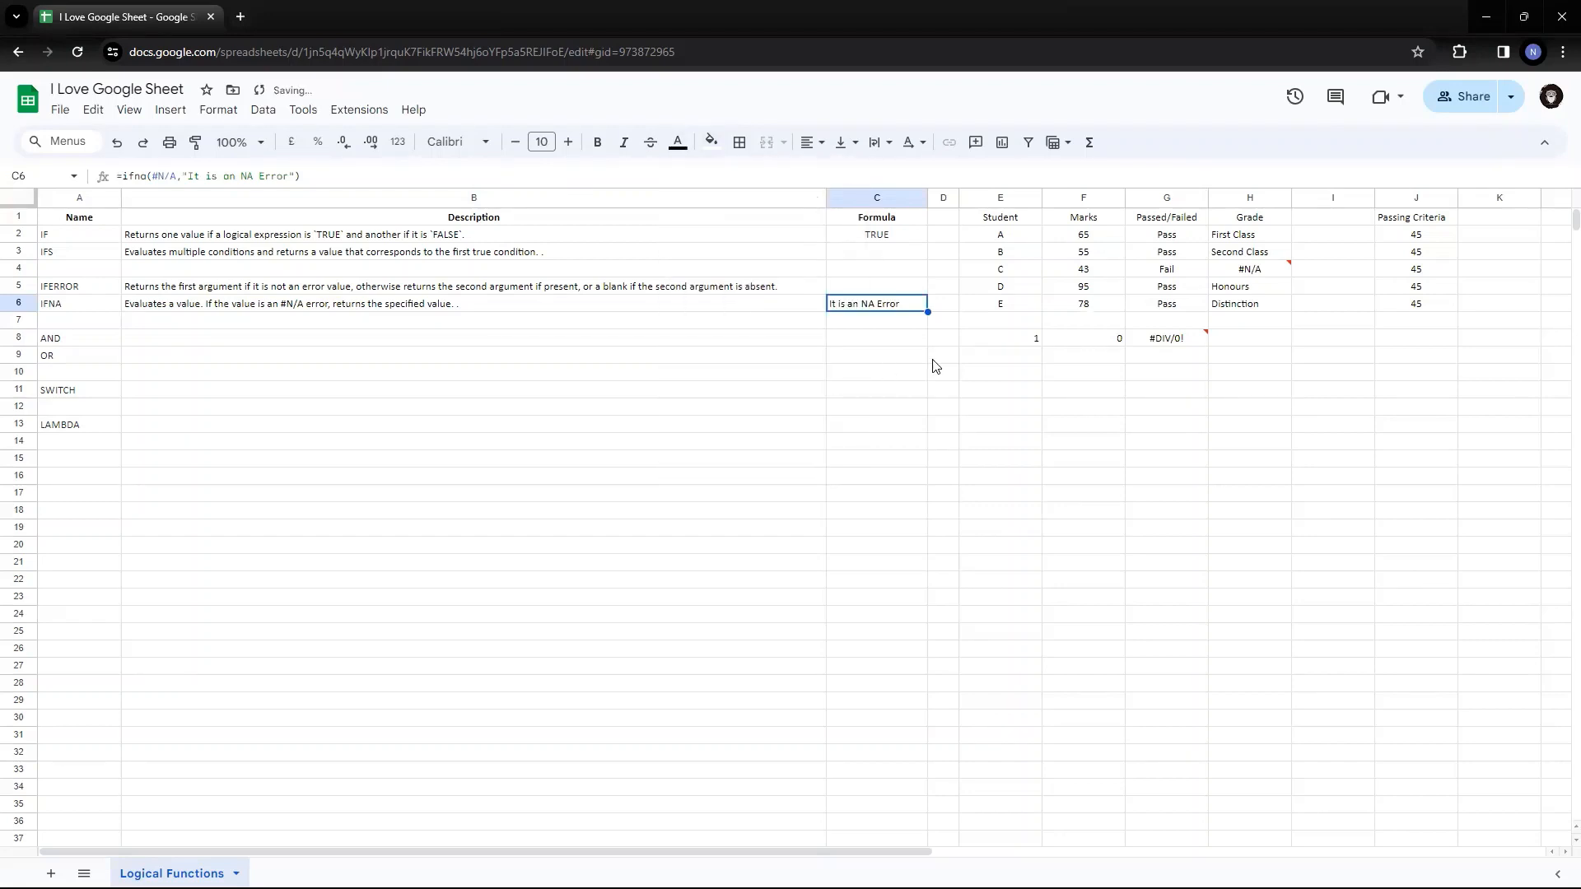
Replace the #N/A literal in C6's IFNA formula with a reference to student C's grade cell H4.
key(Return)
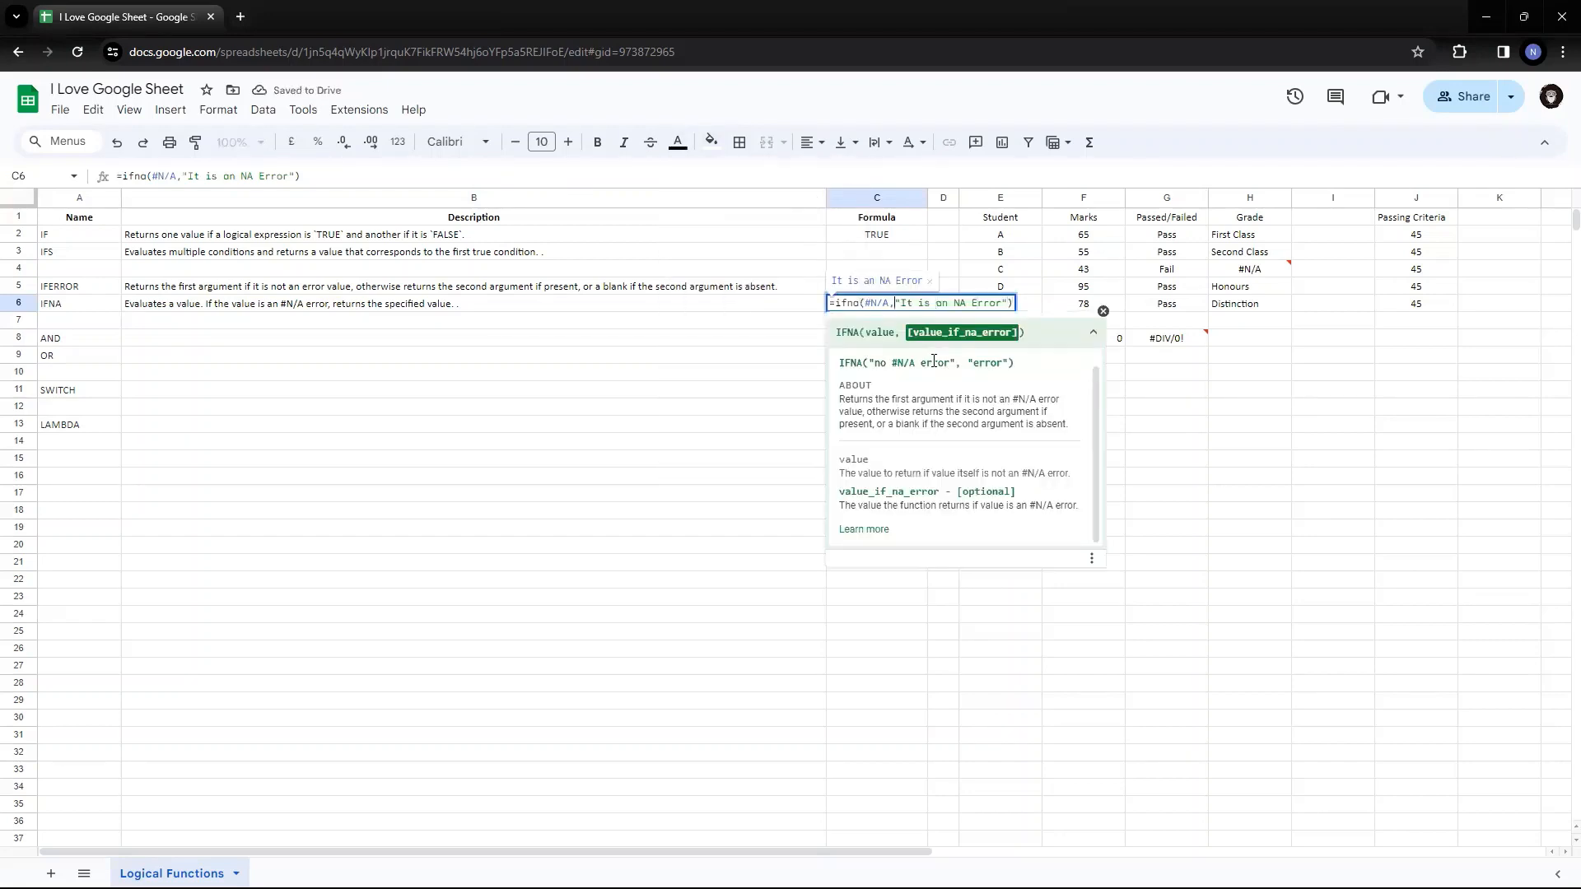
key(Left)
key(BackSpace)
key(BackSpace)
key(BackSpace)
key(BackSpace)
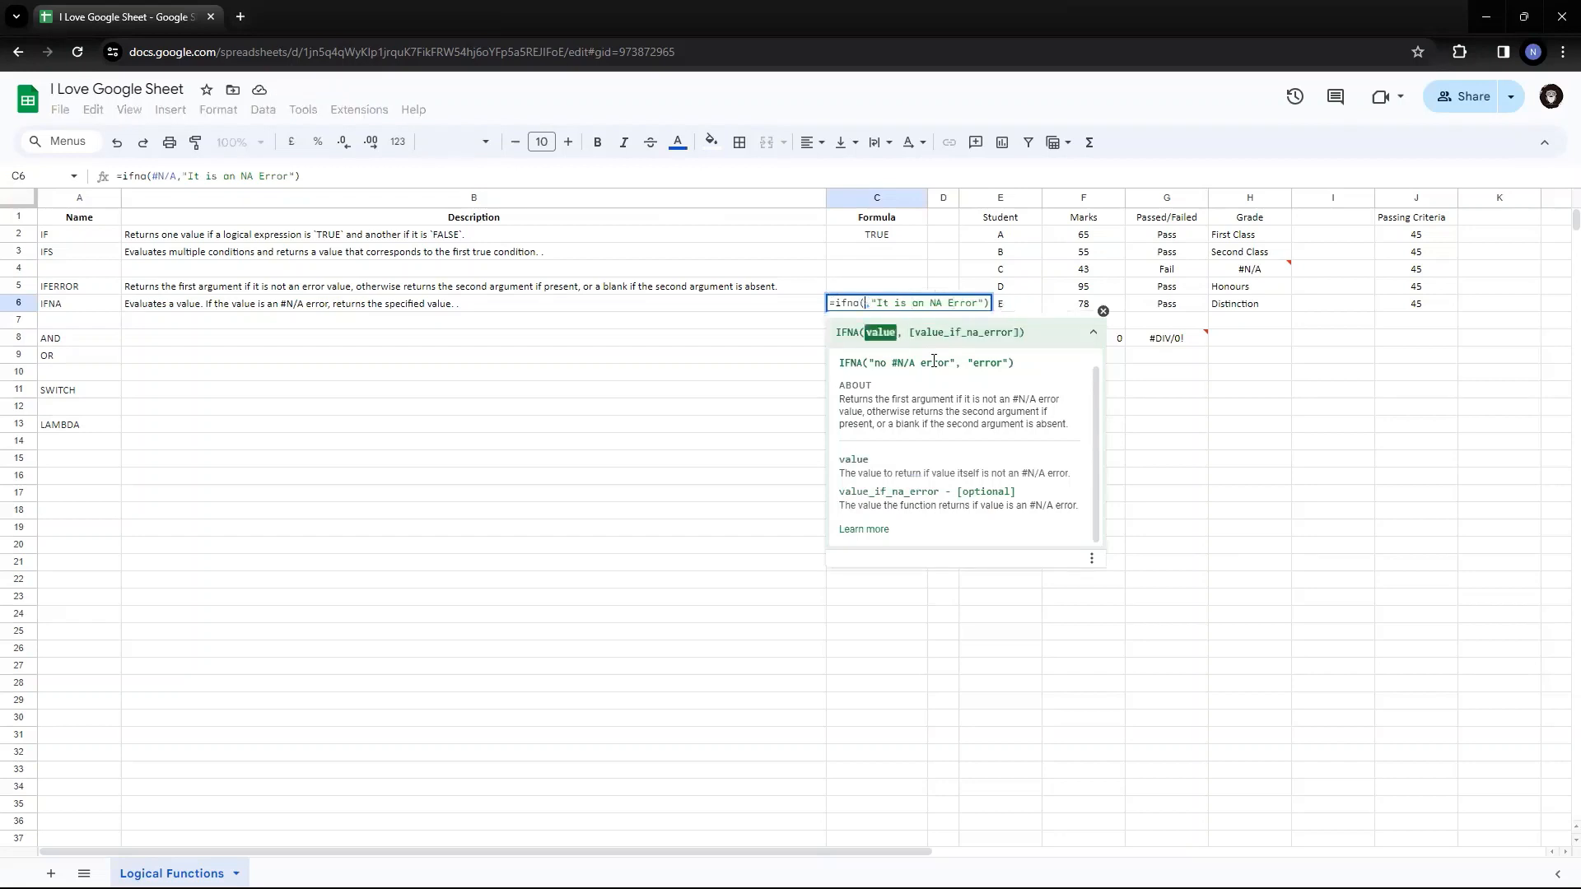
click(1253, 275)
key(Return)
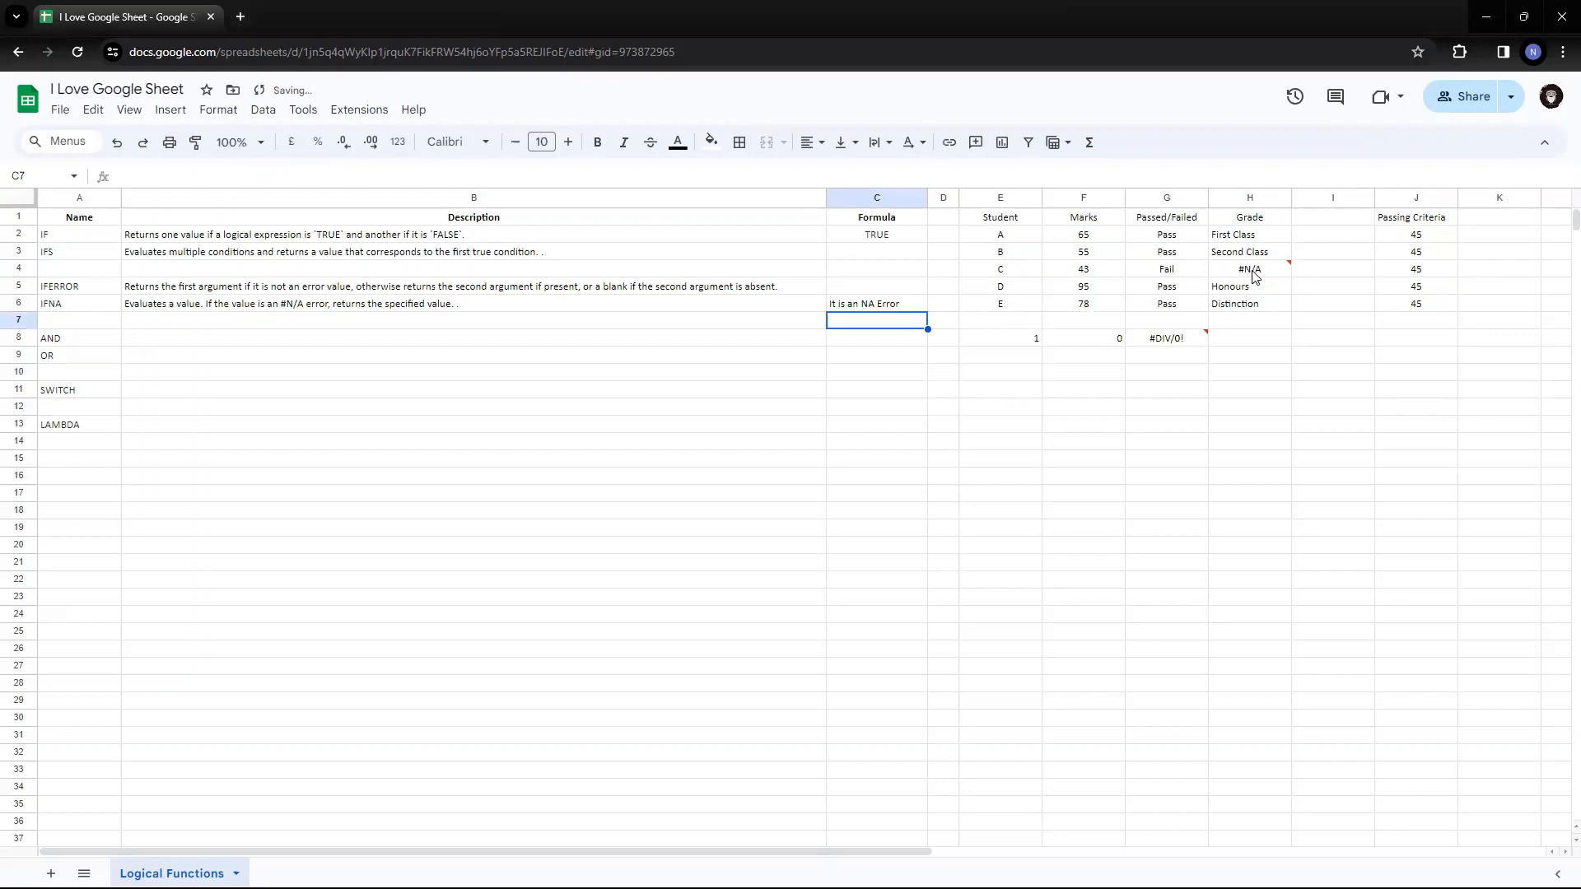
Change the value reference in C6's IFNA formula to the division error cell G8 and check the result.
key(Up)
key(F2)
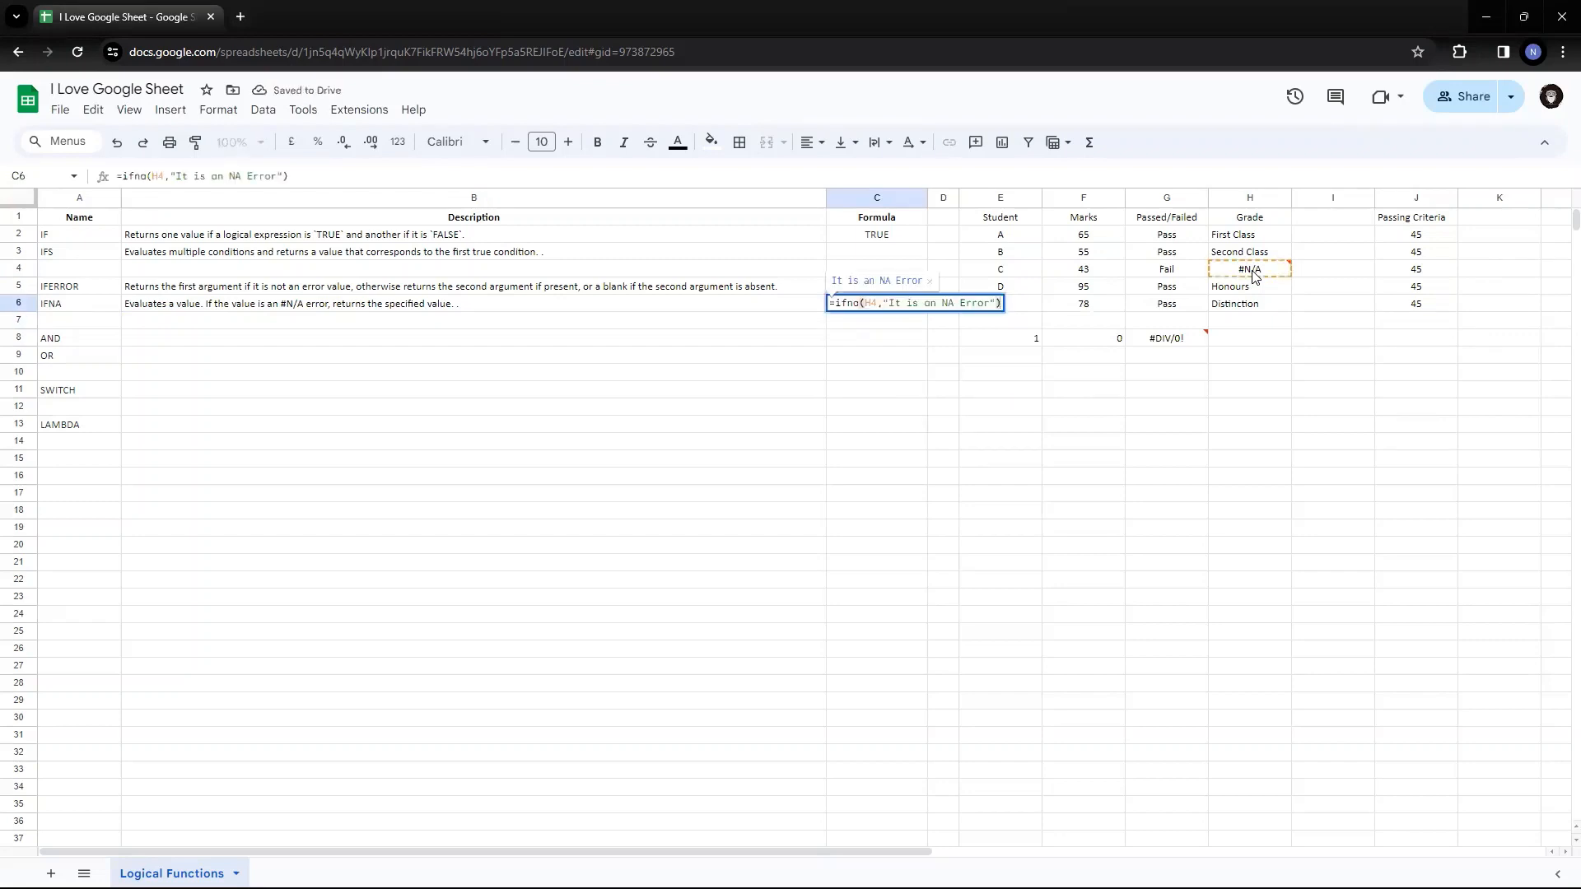
key(Left)
key(Left)
key(Left)
key(Left)
key(Left)
key(Left)
key(Left)
key(Left)
key(Left)
key(Left)
key(Left)
key(Left)
key(Left)
key(Left)
key(Left)
key(Left)
key(Left)
key(Left)
key(Left)
key(Left)
key(Left)
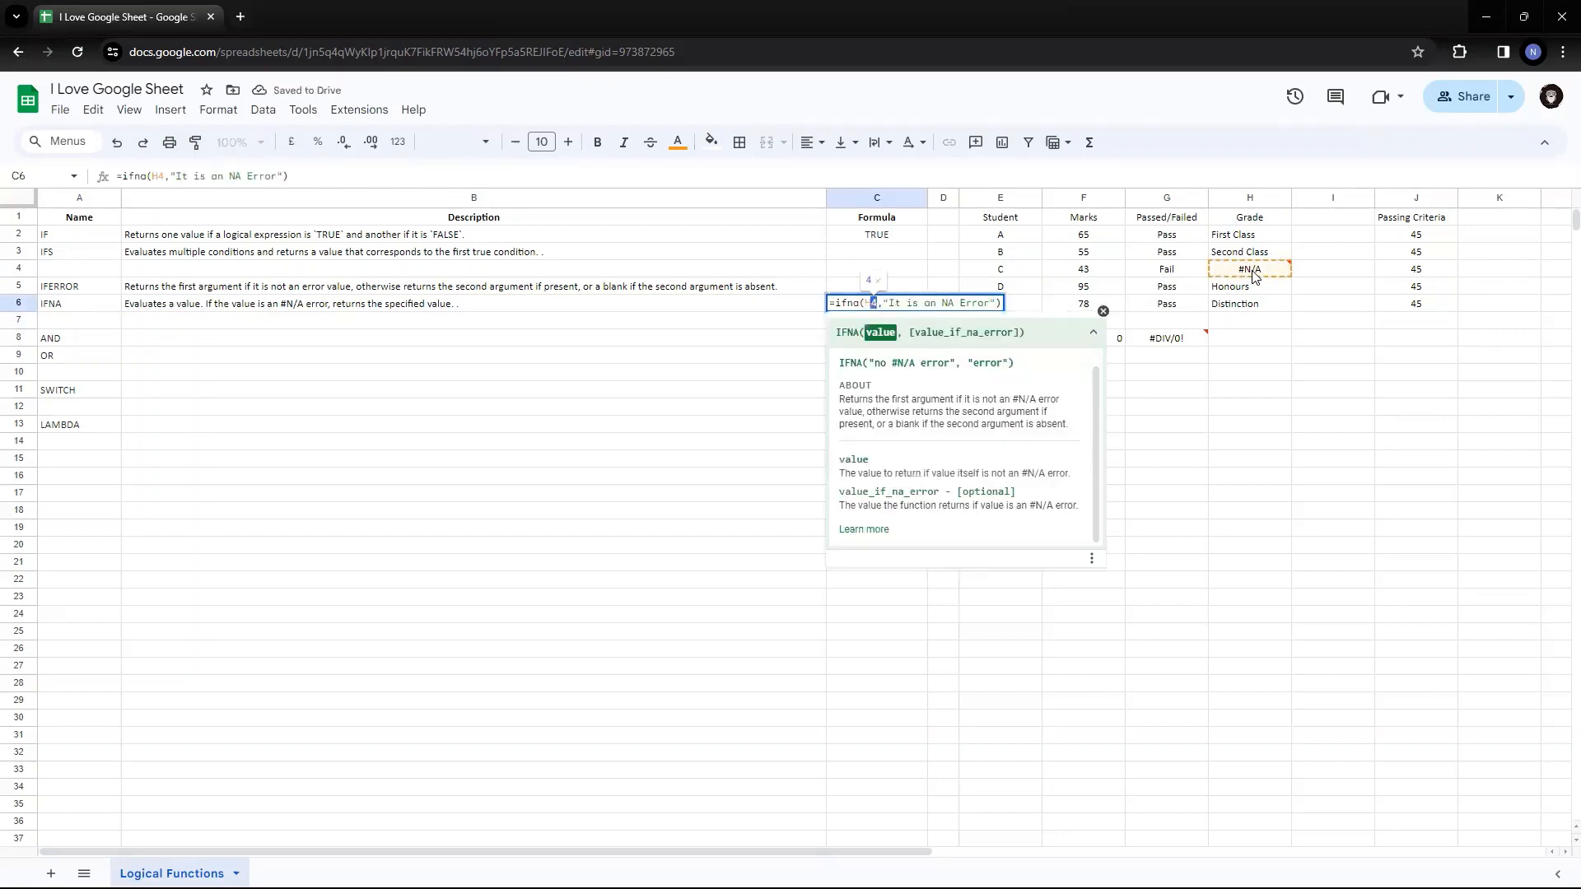
key(BackSpace)
key(BackSpace)
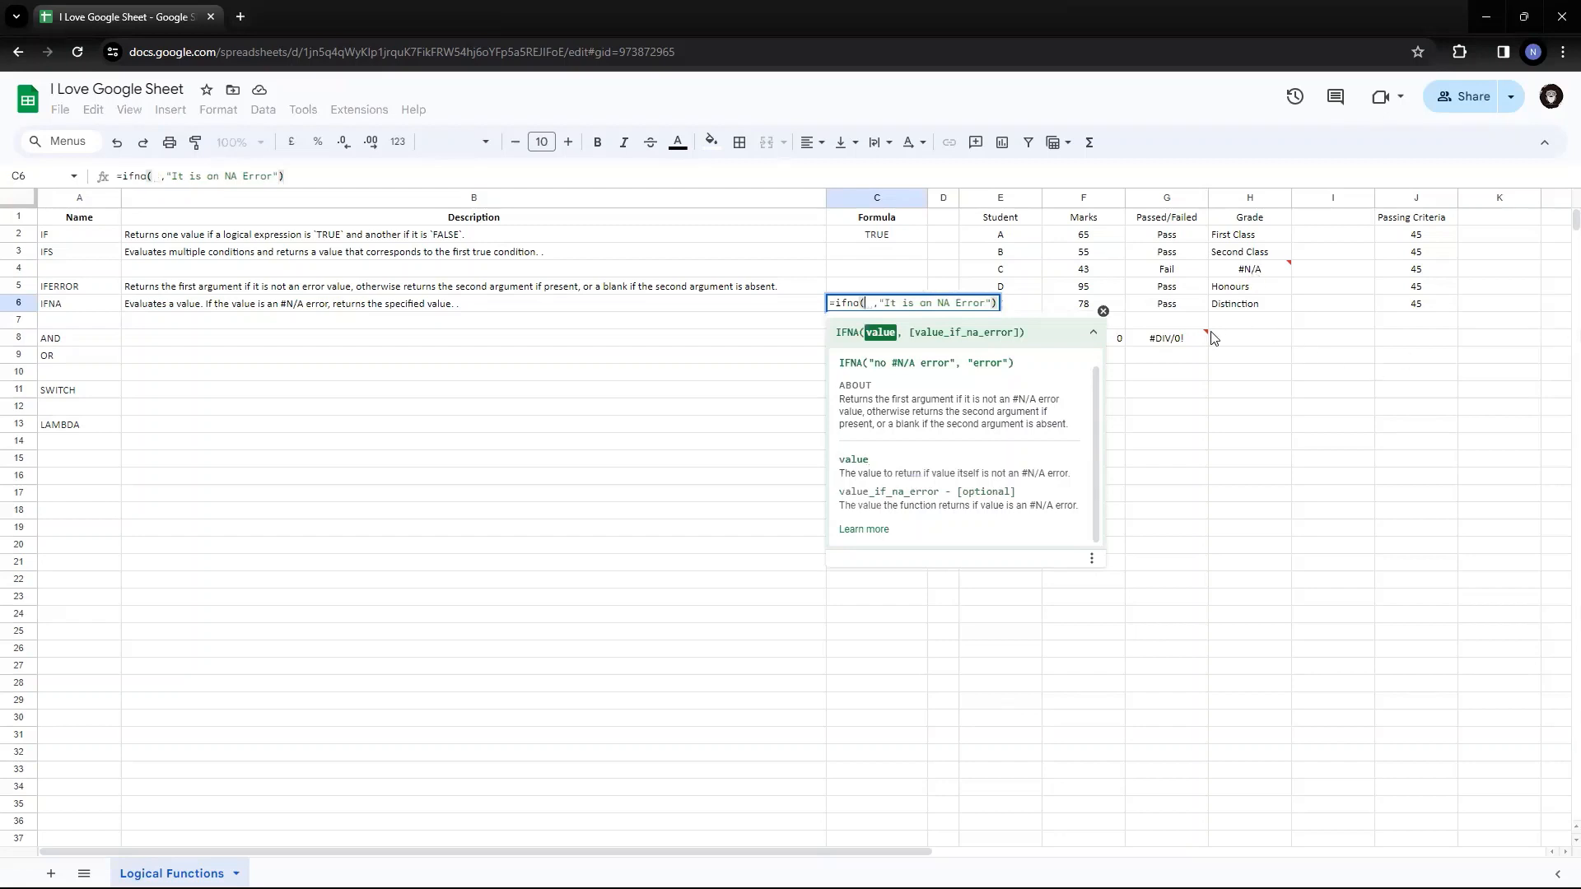
click(1183, 342)
key(Return)
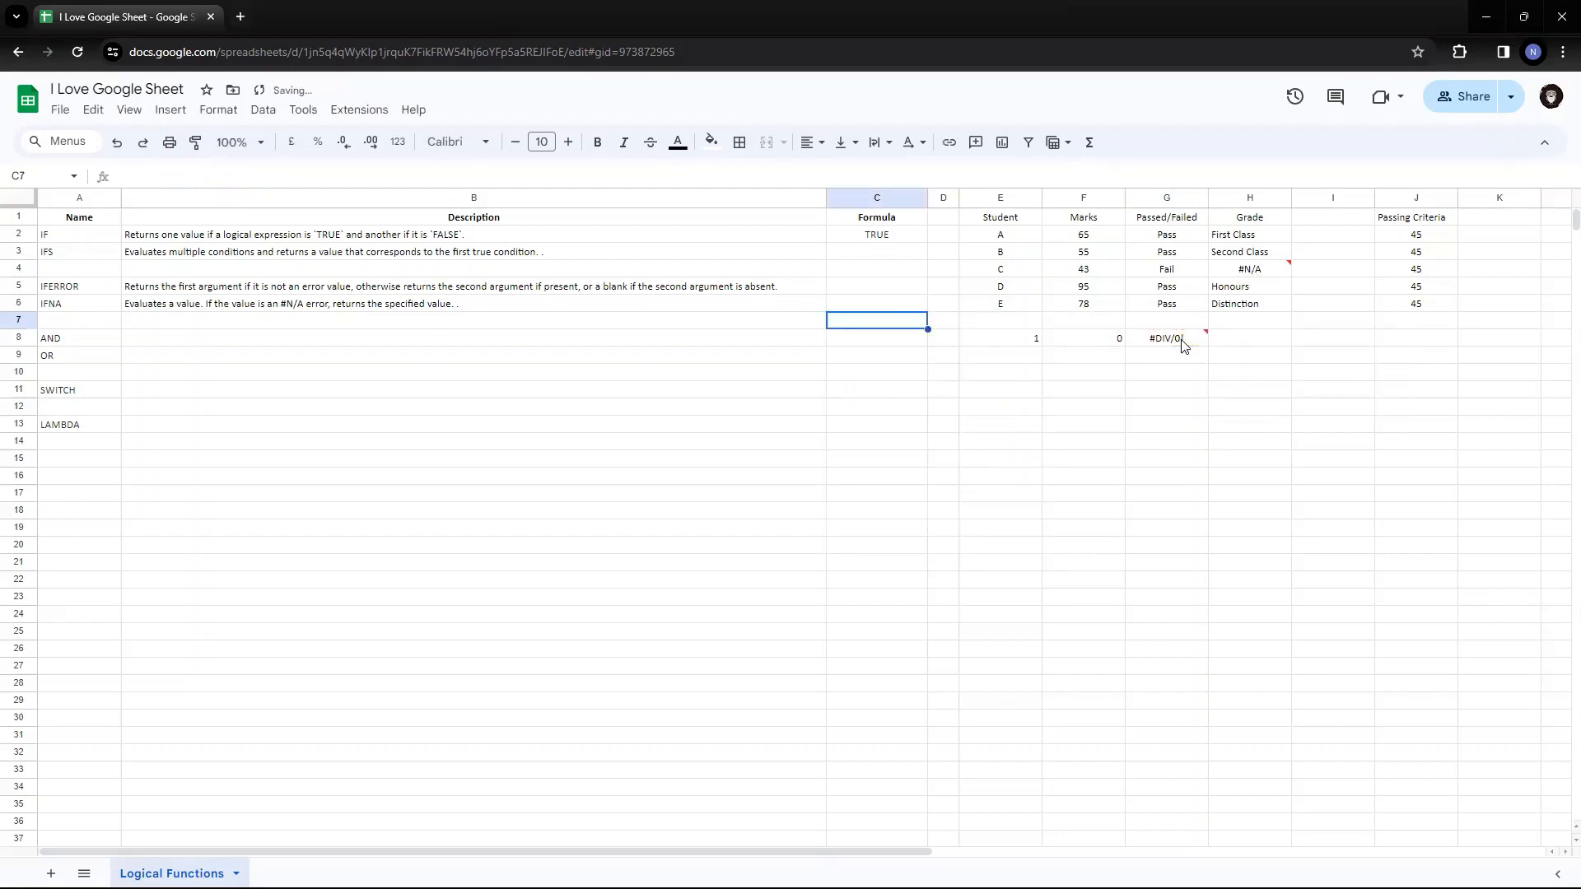
key(Up)
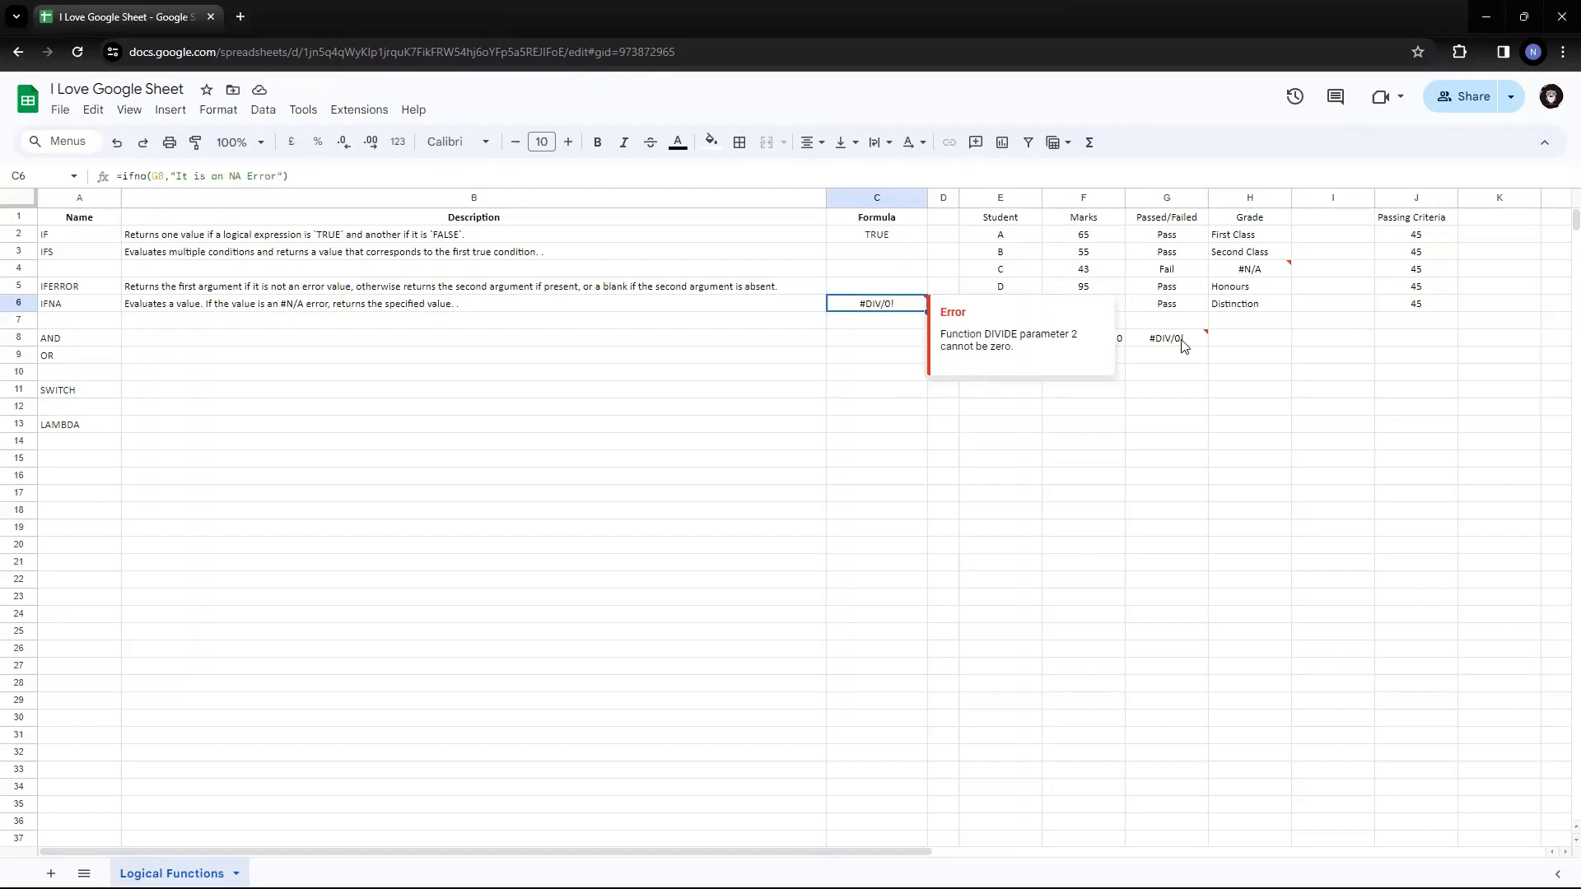
Review the IFERROR and IFNA entries in the Name column and the IFERROR description in B5.
key(Left)
key(Left)
key(Up)
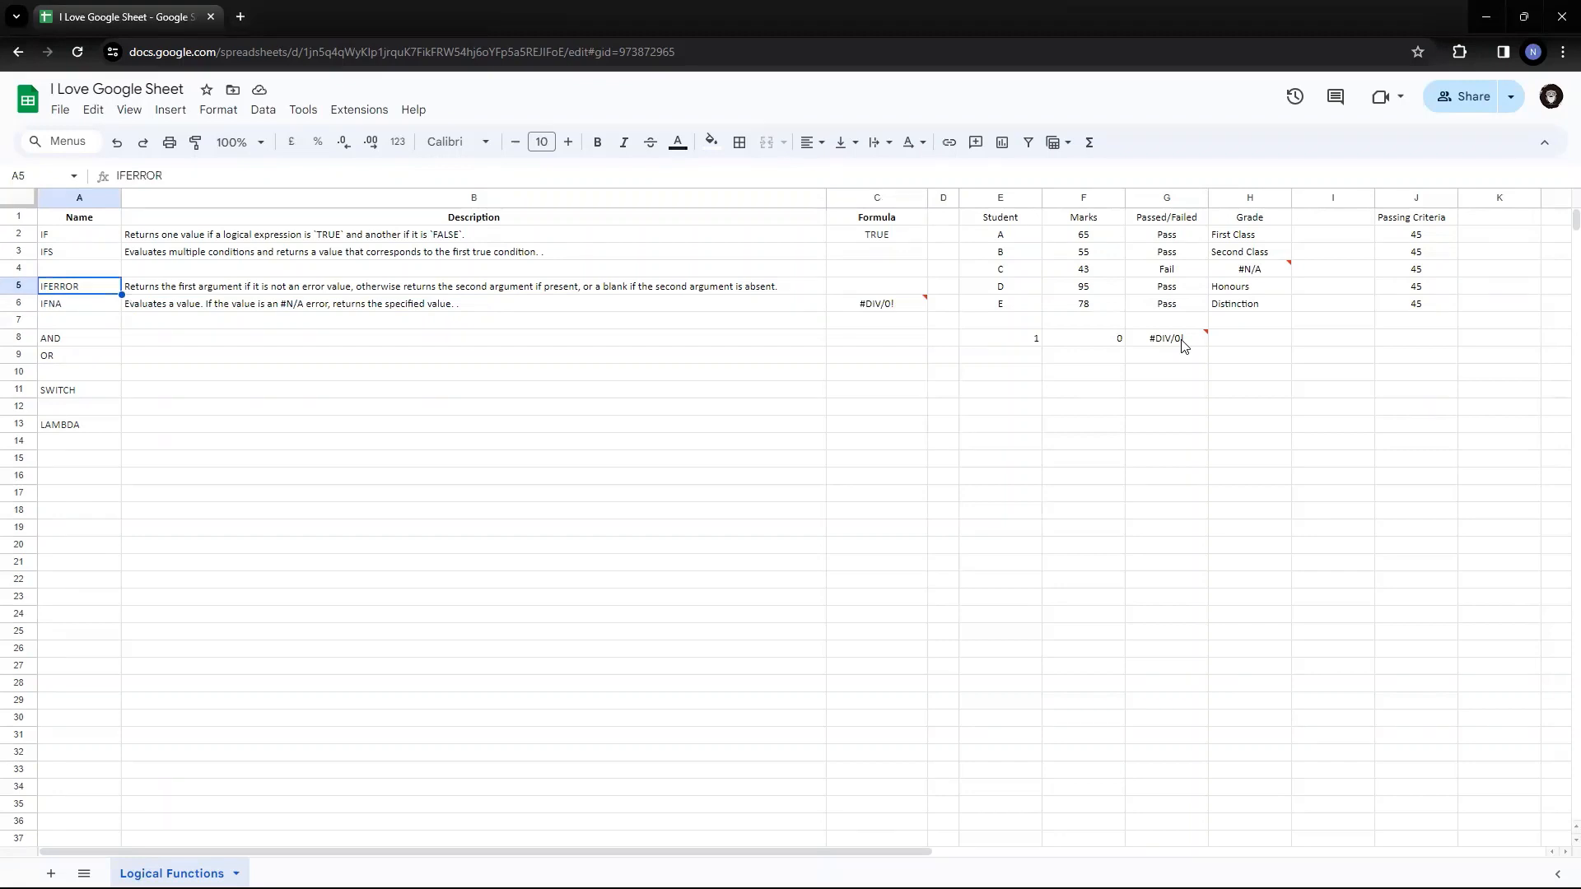
key(Down)
key(Up)
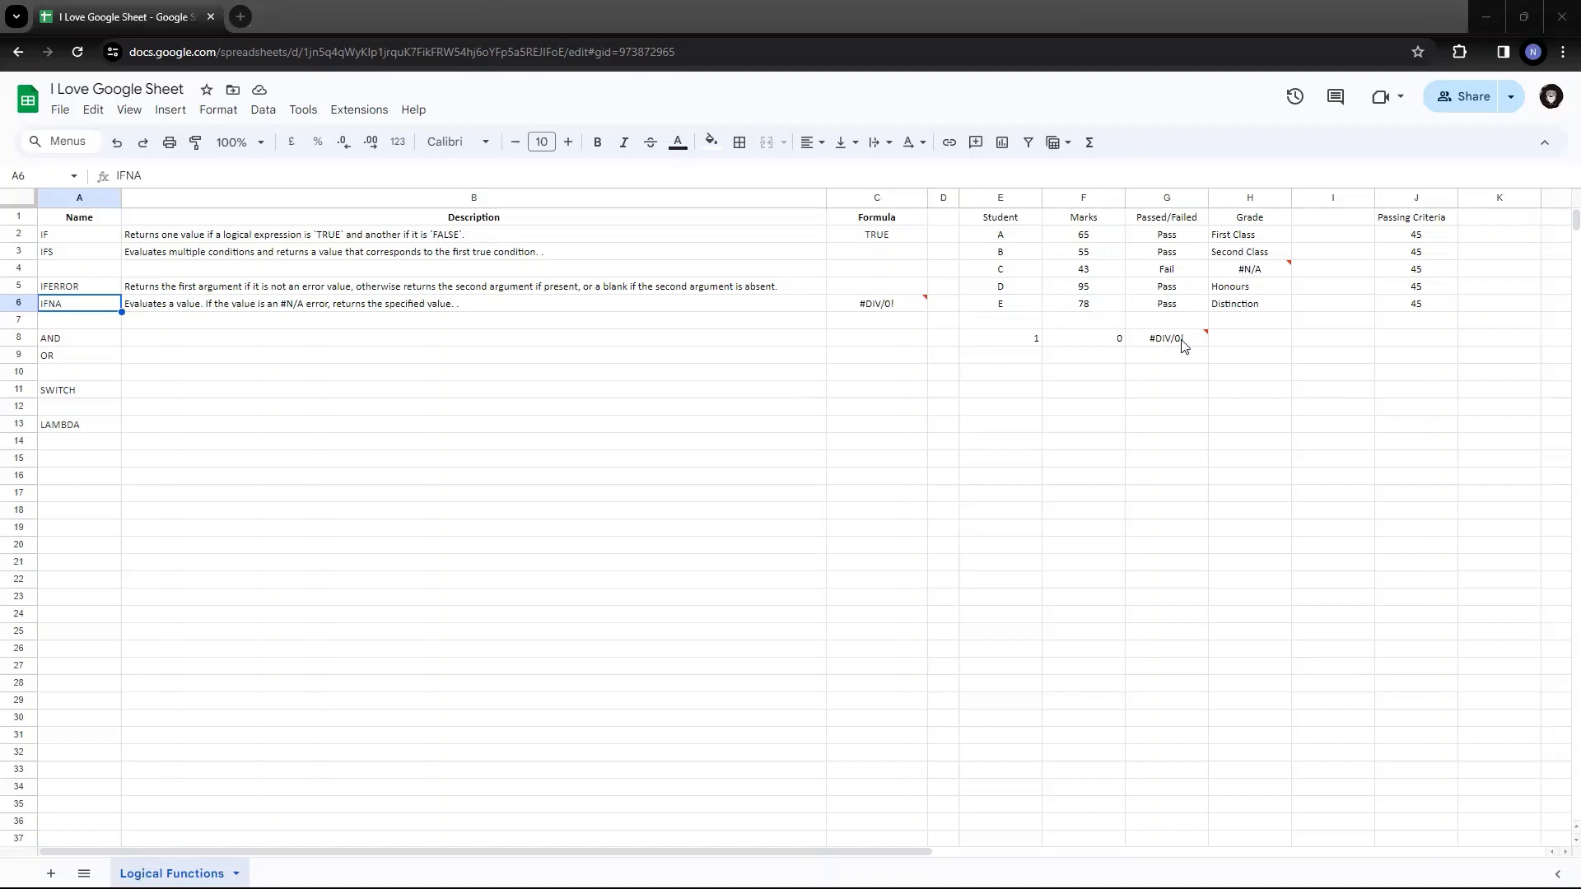
click(593, 290)
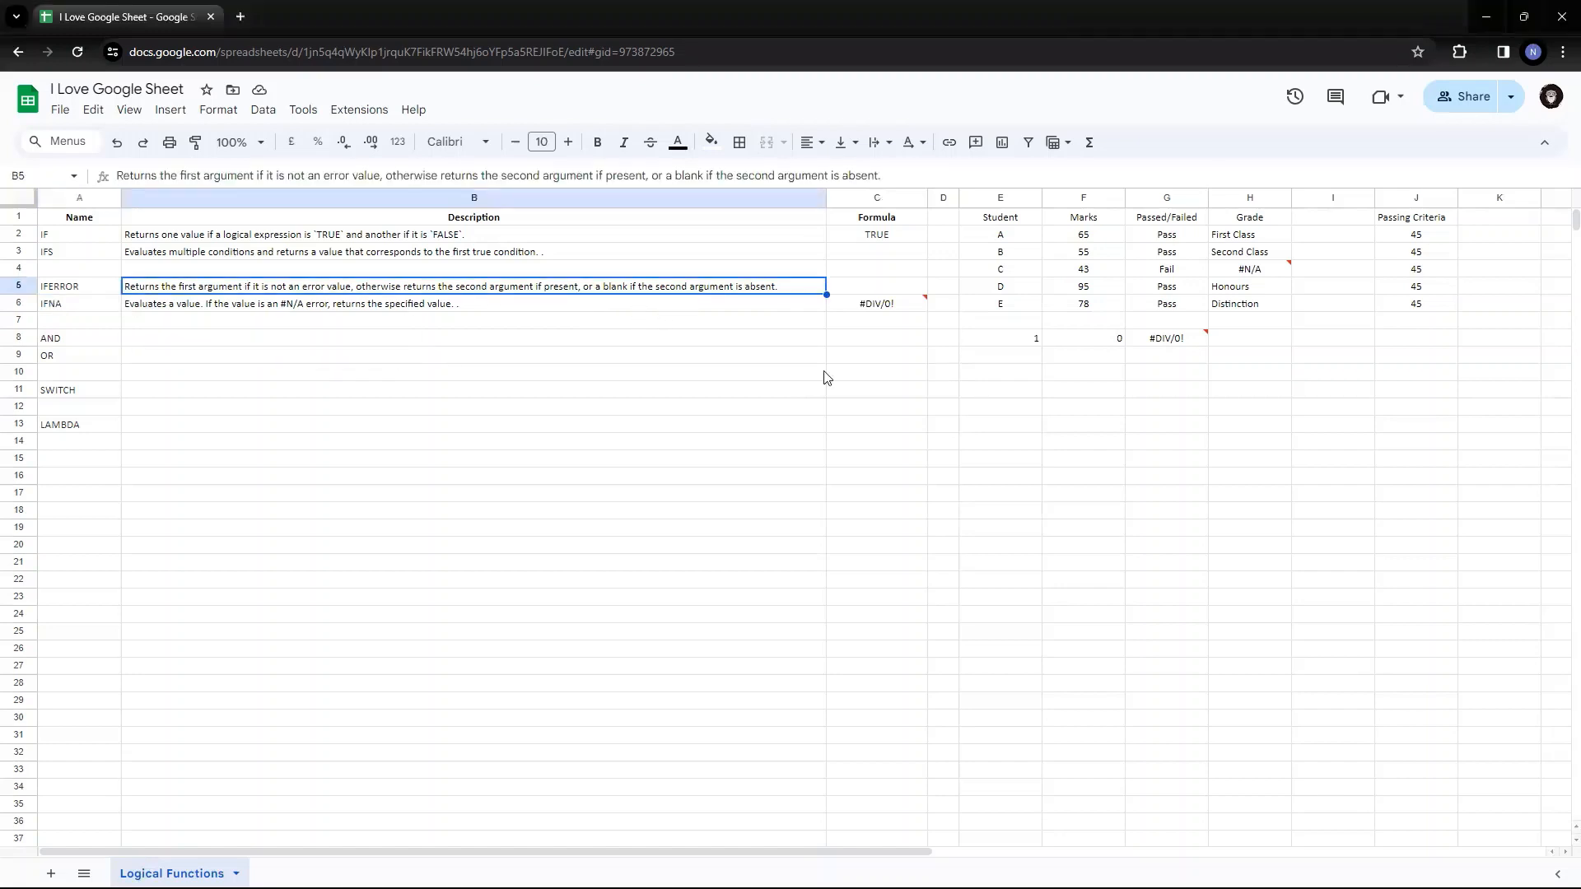